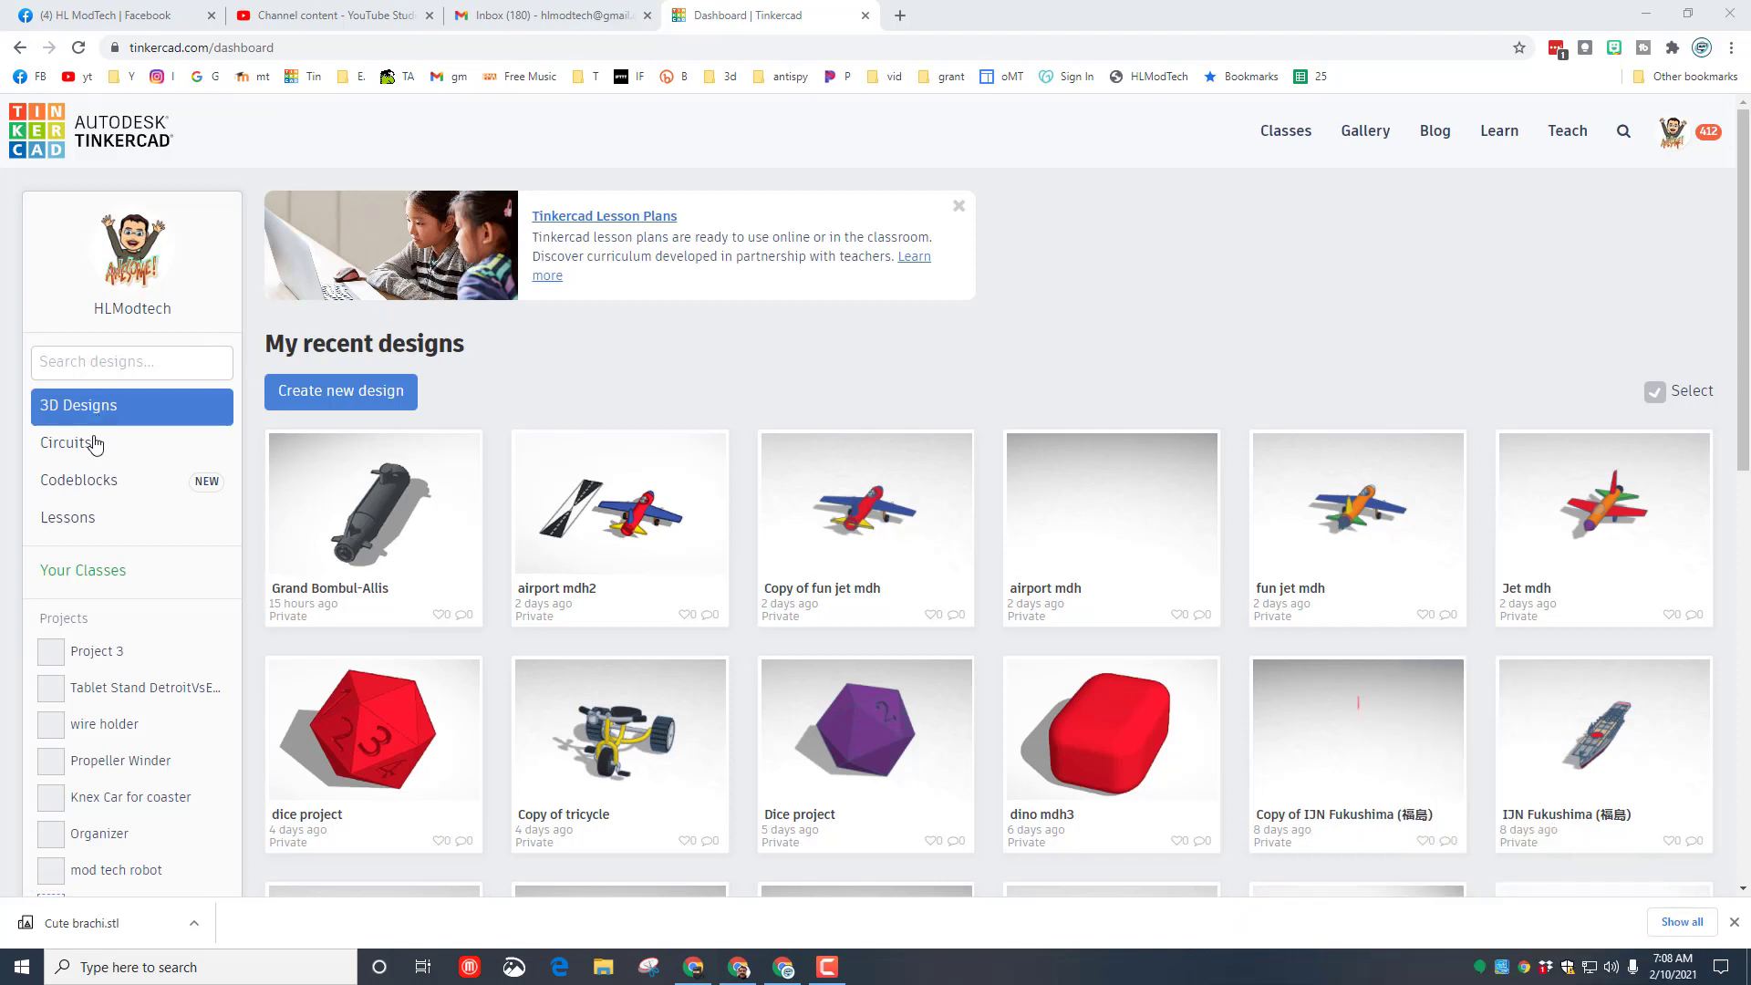
Start a new design from the dashboard's Codeblocks collection
click(75, 485)
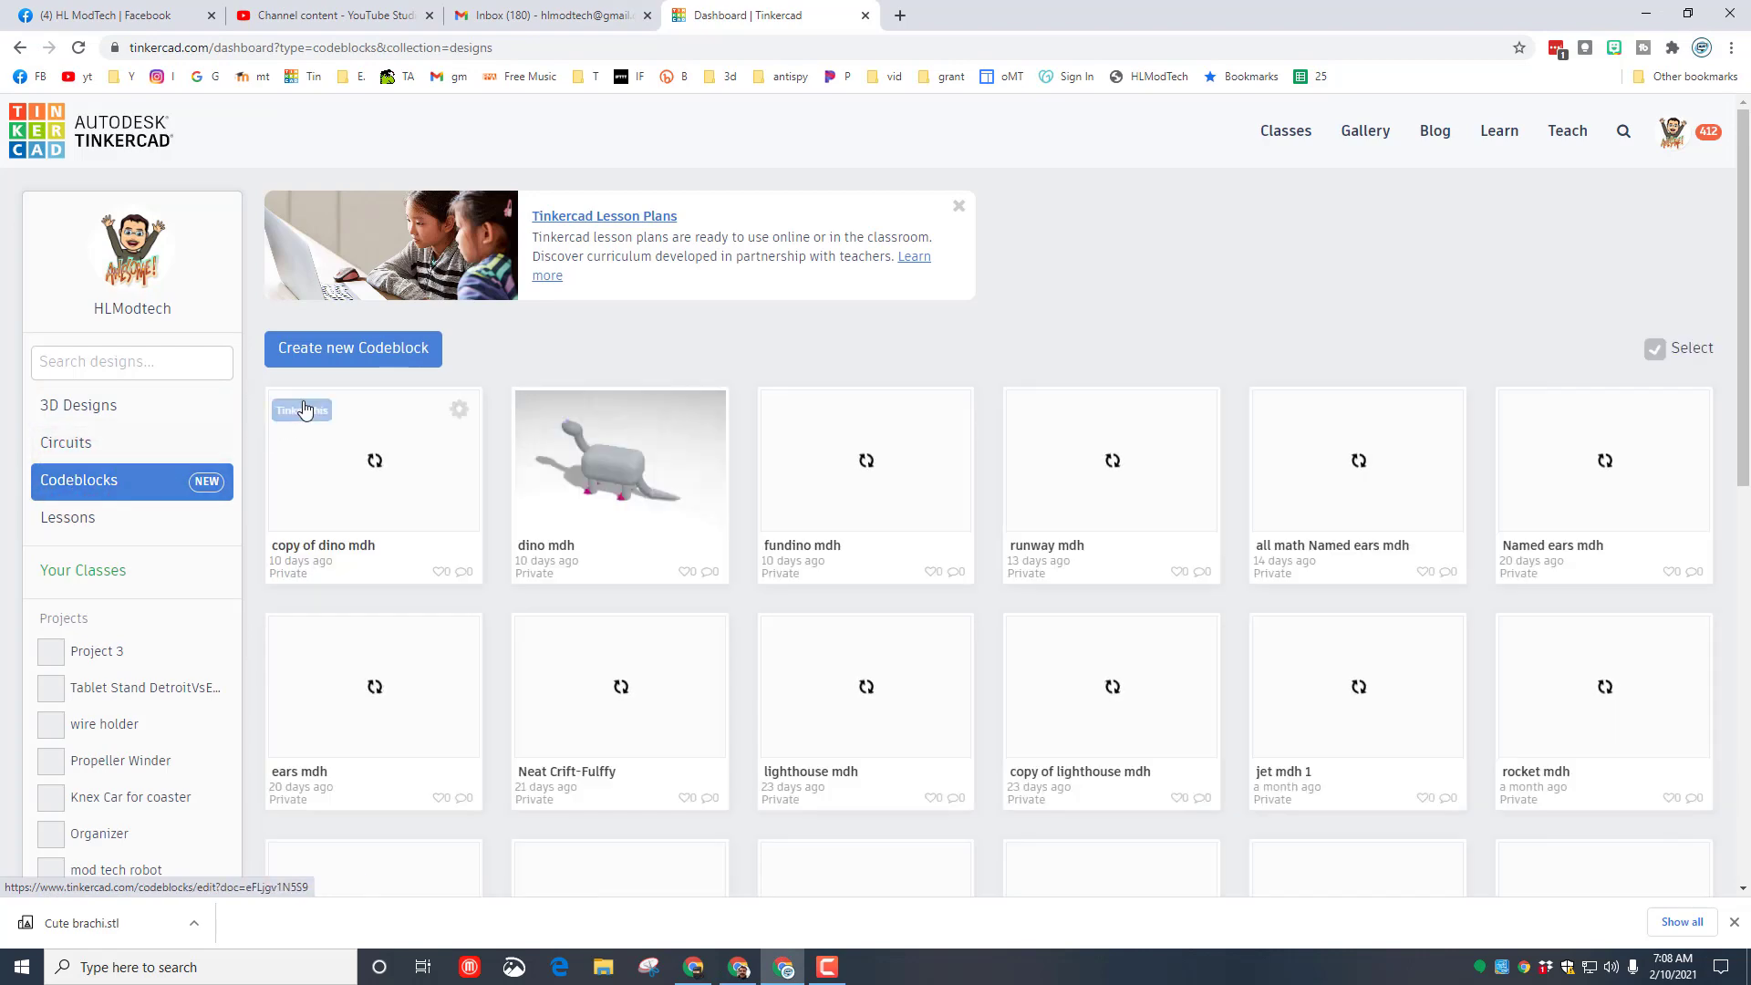
click(350, 351)
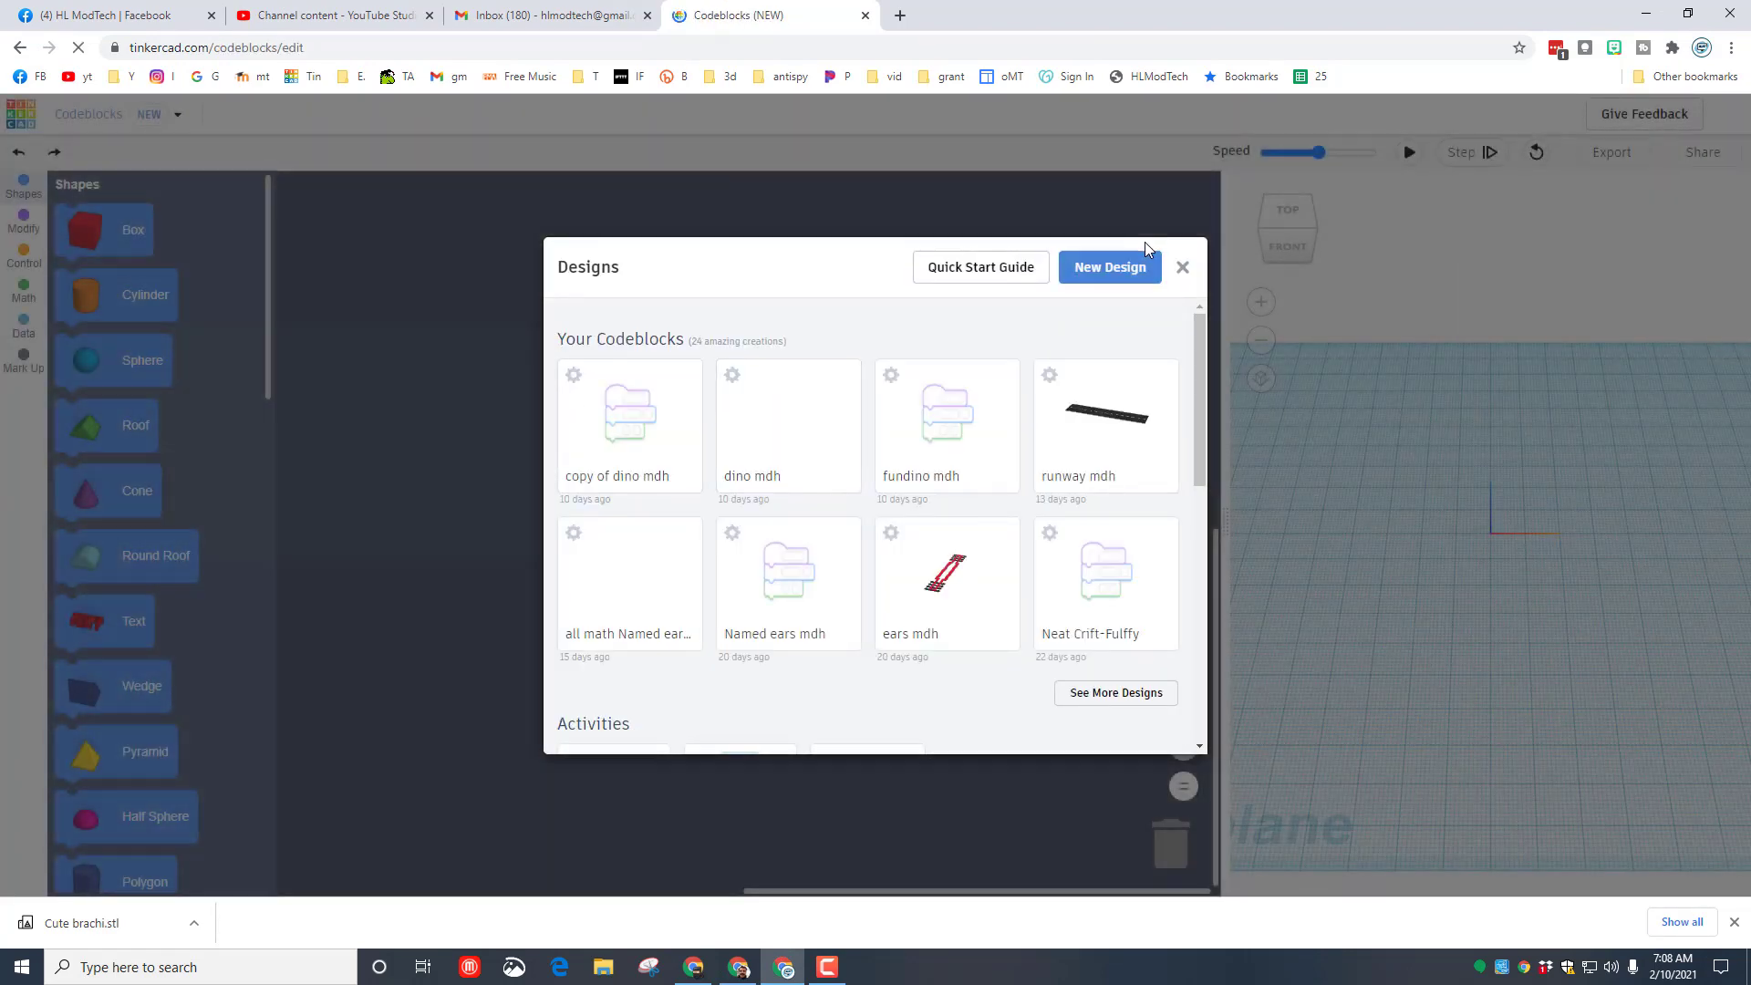
Create a blank design titled 'airliner mdh'
click(1109, 266)
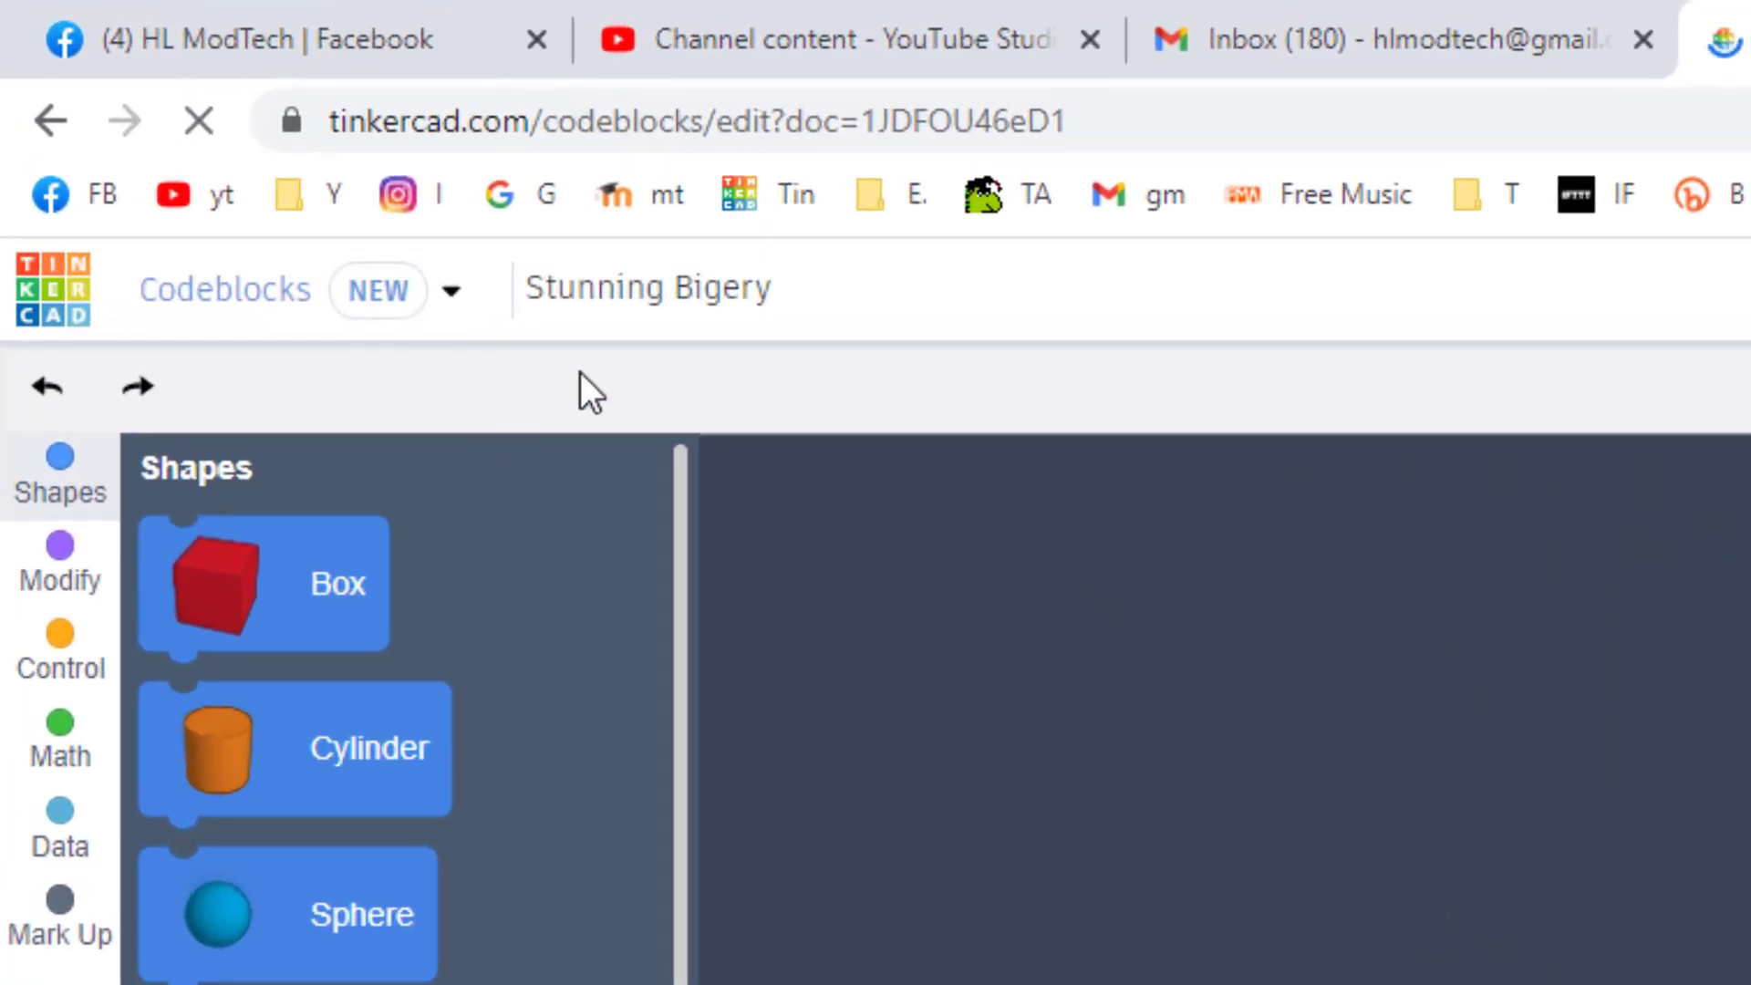
click(620, 294)
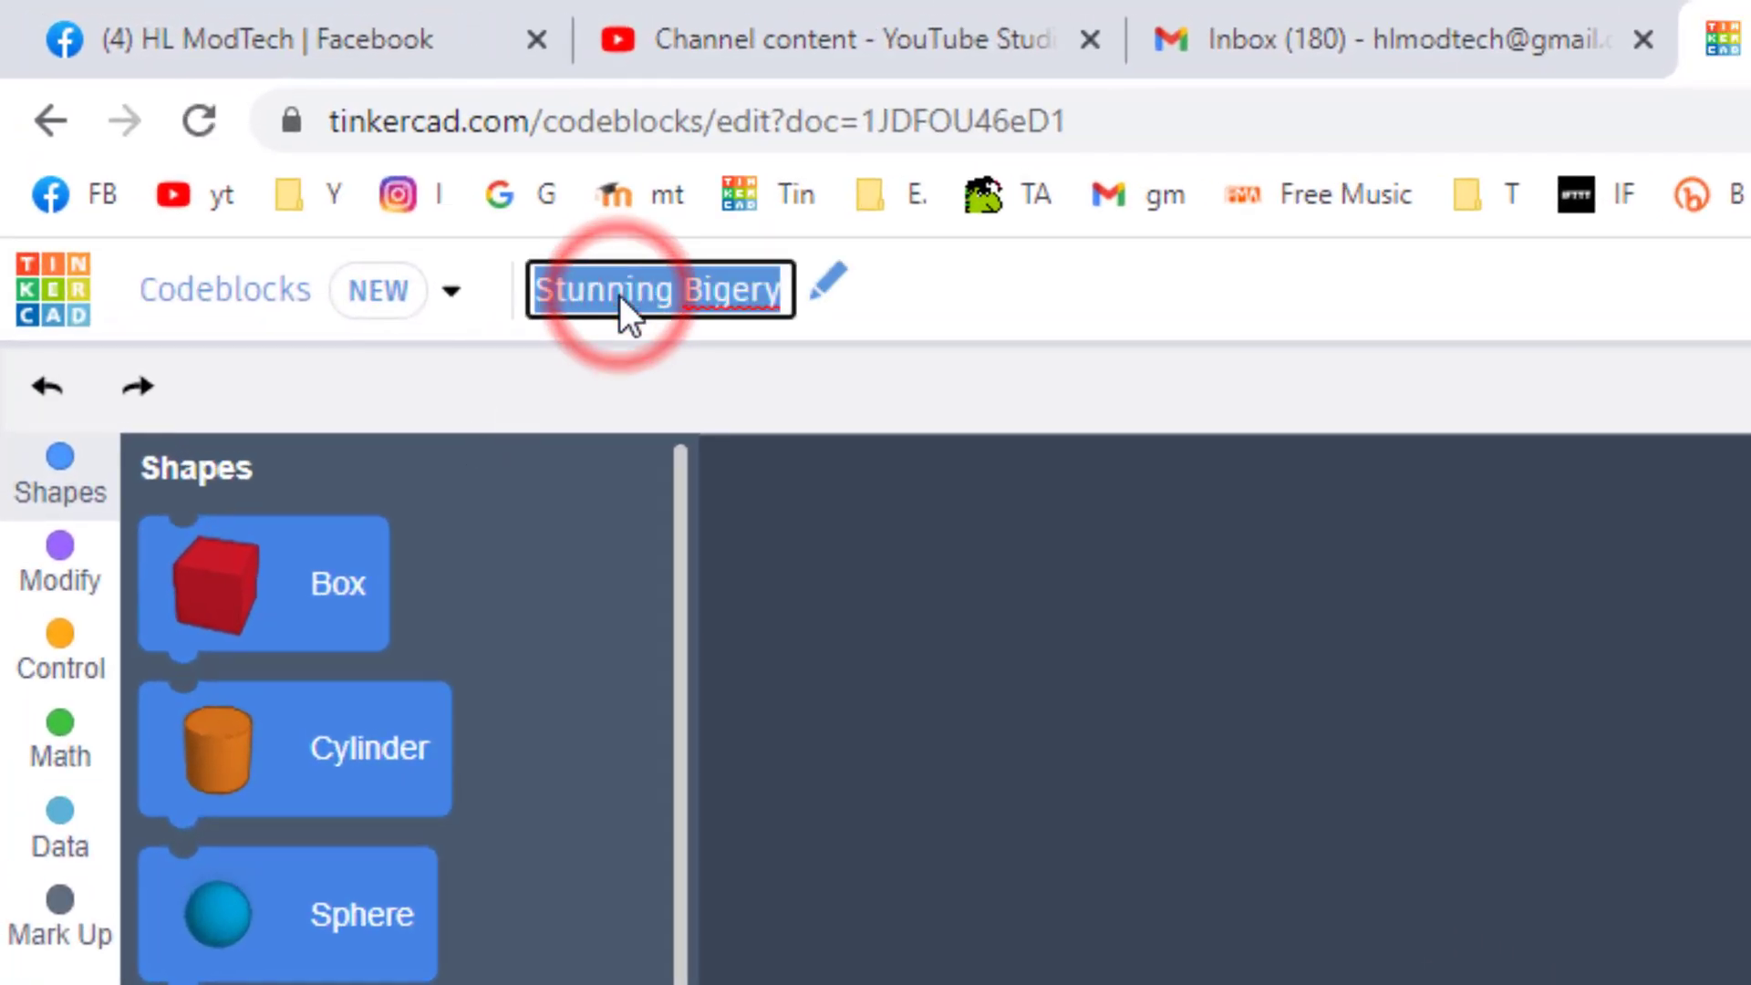
text(airliner mdh)
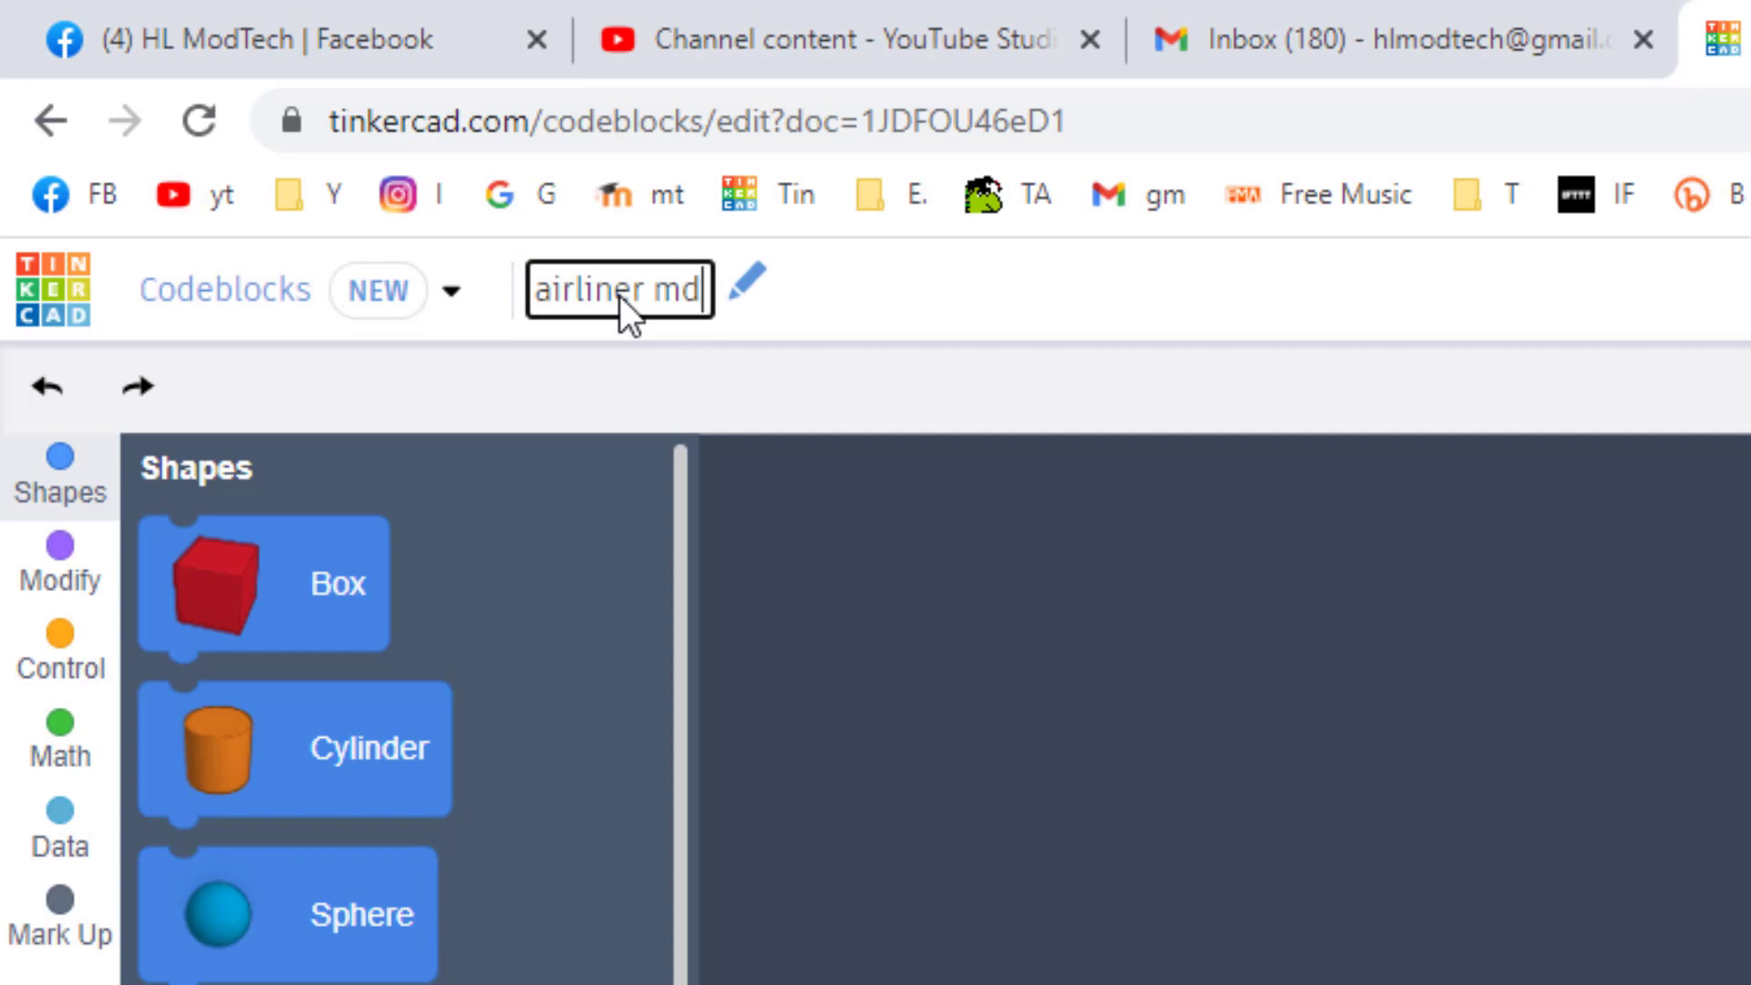
click(60, 461)
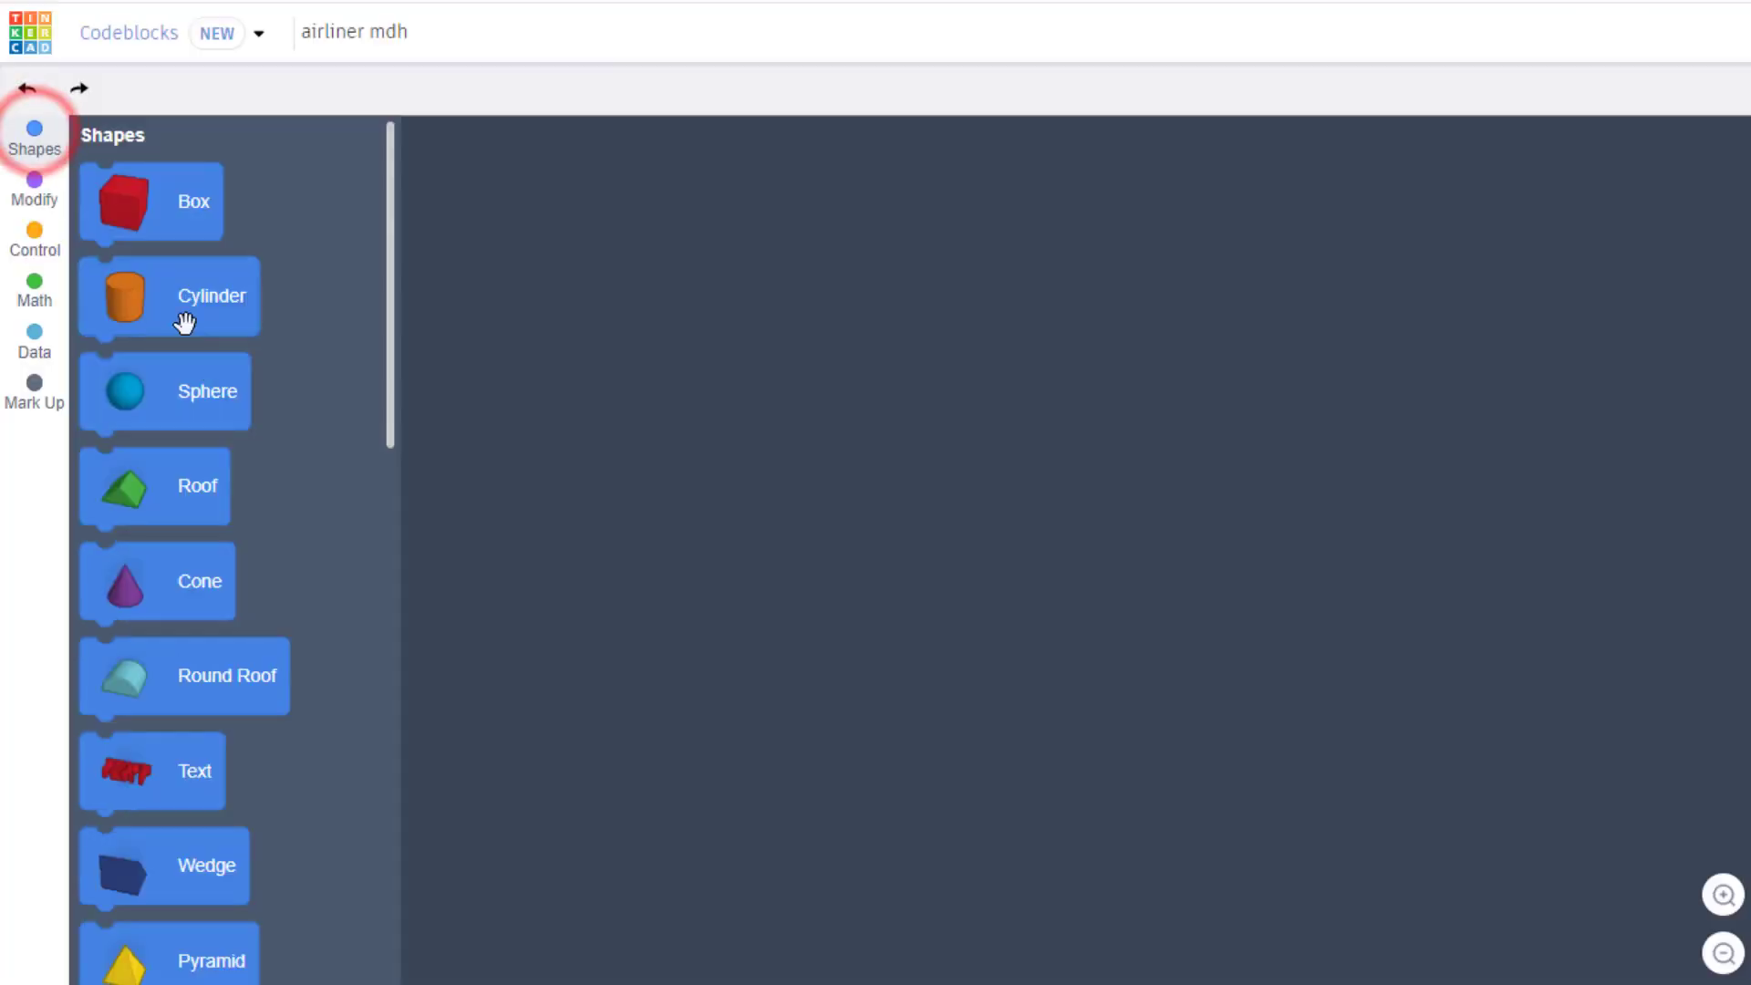
Add a Create New Object block and rename its object0 variable to 'fuselage'
click(53, 565)
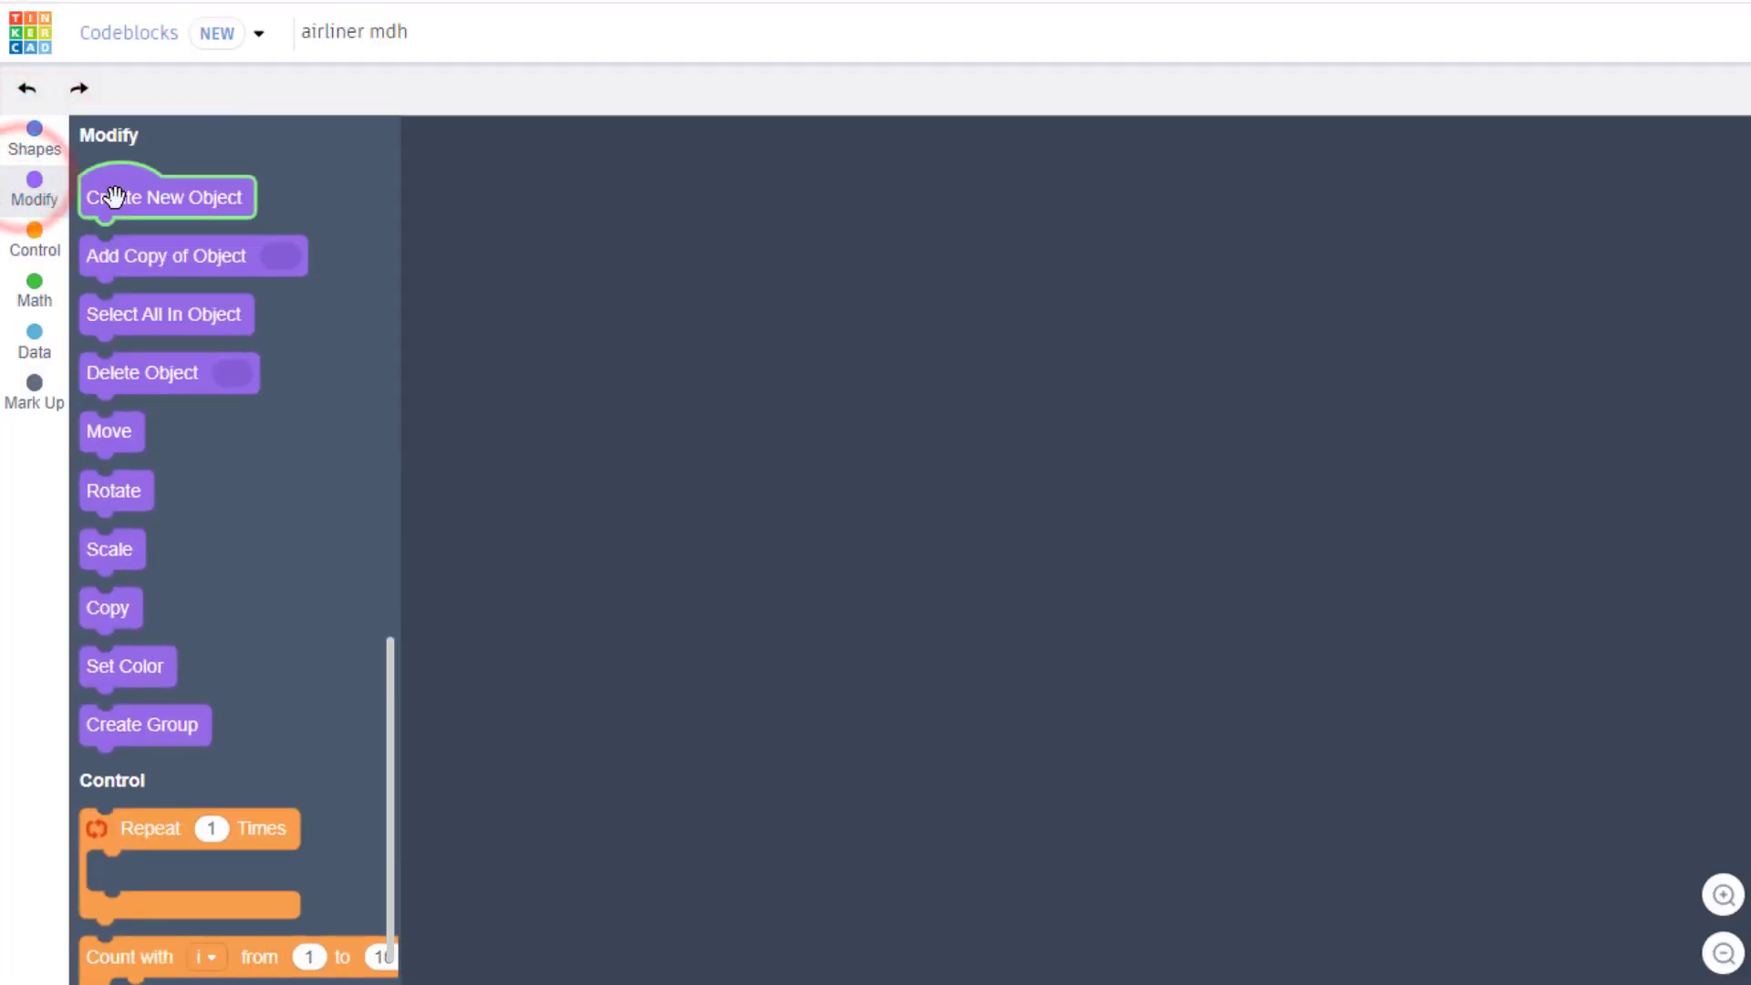
drag(106, 195, 789, 266)
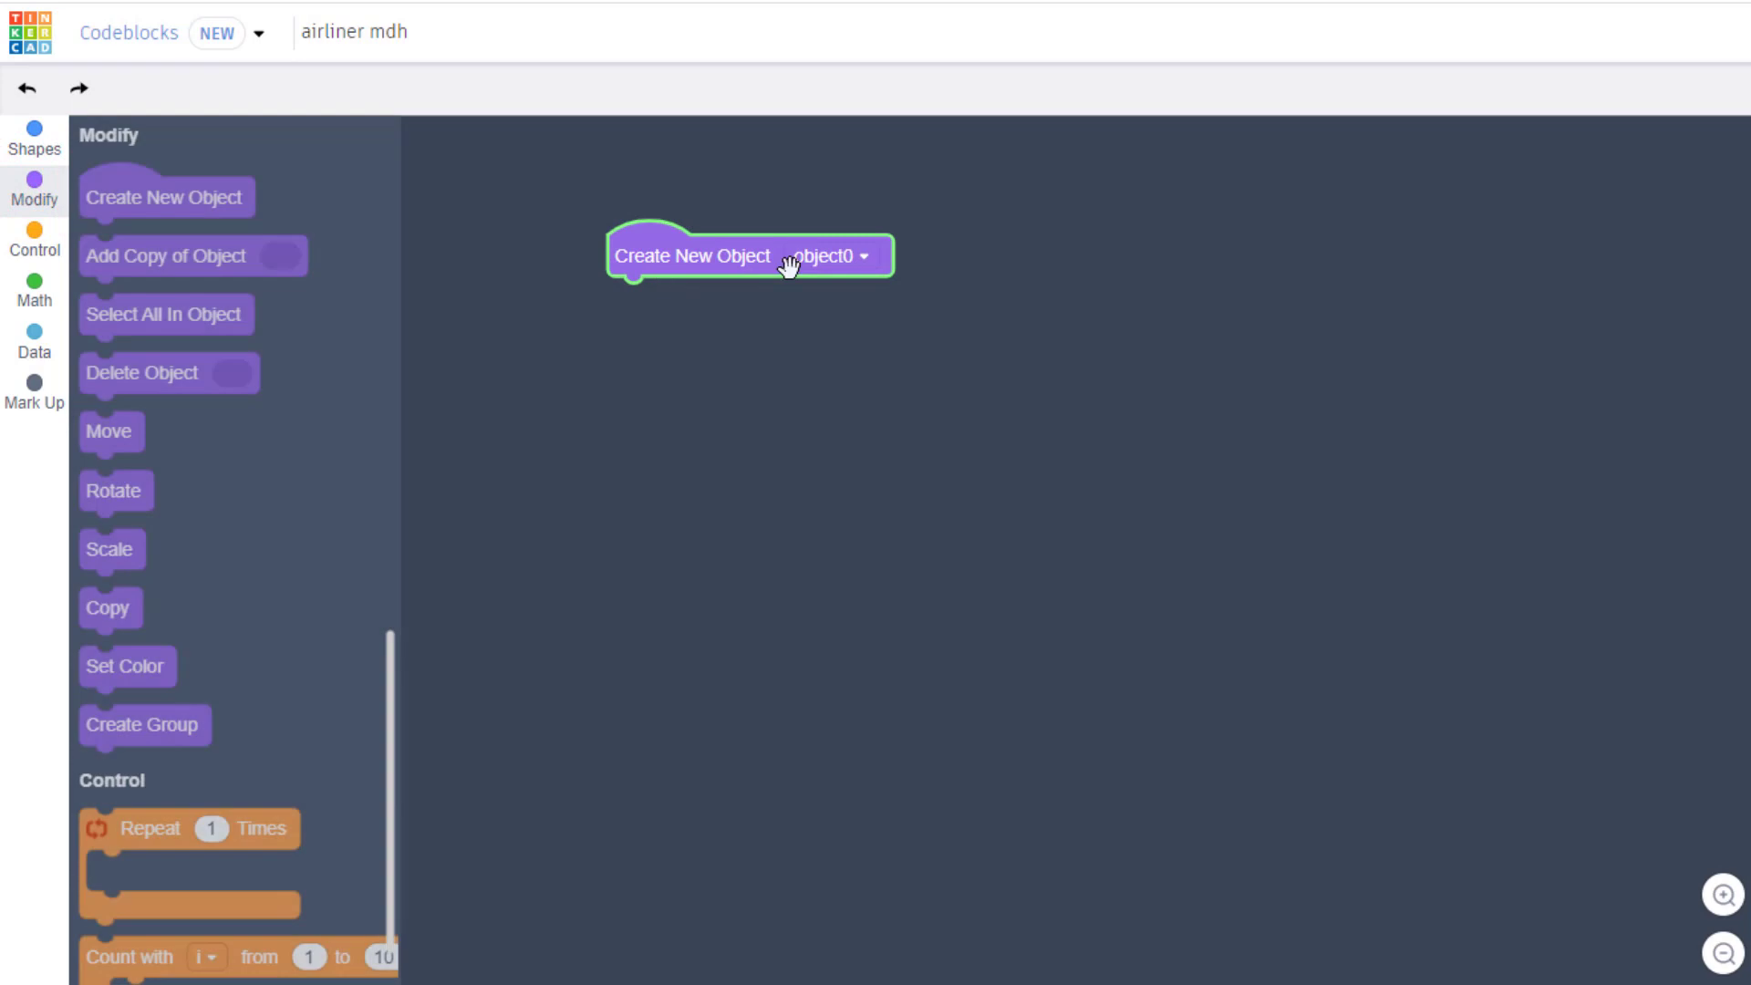
click(859, 257)
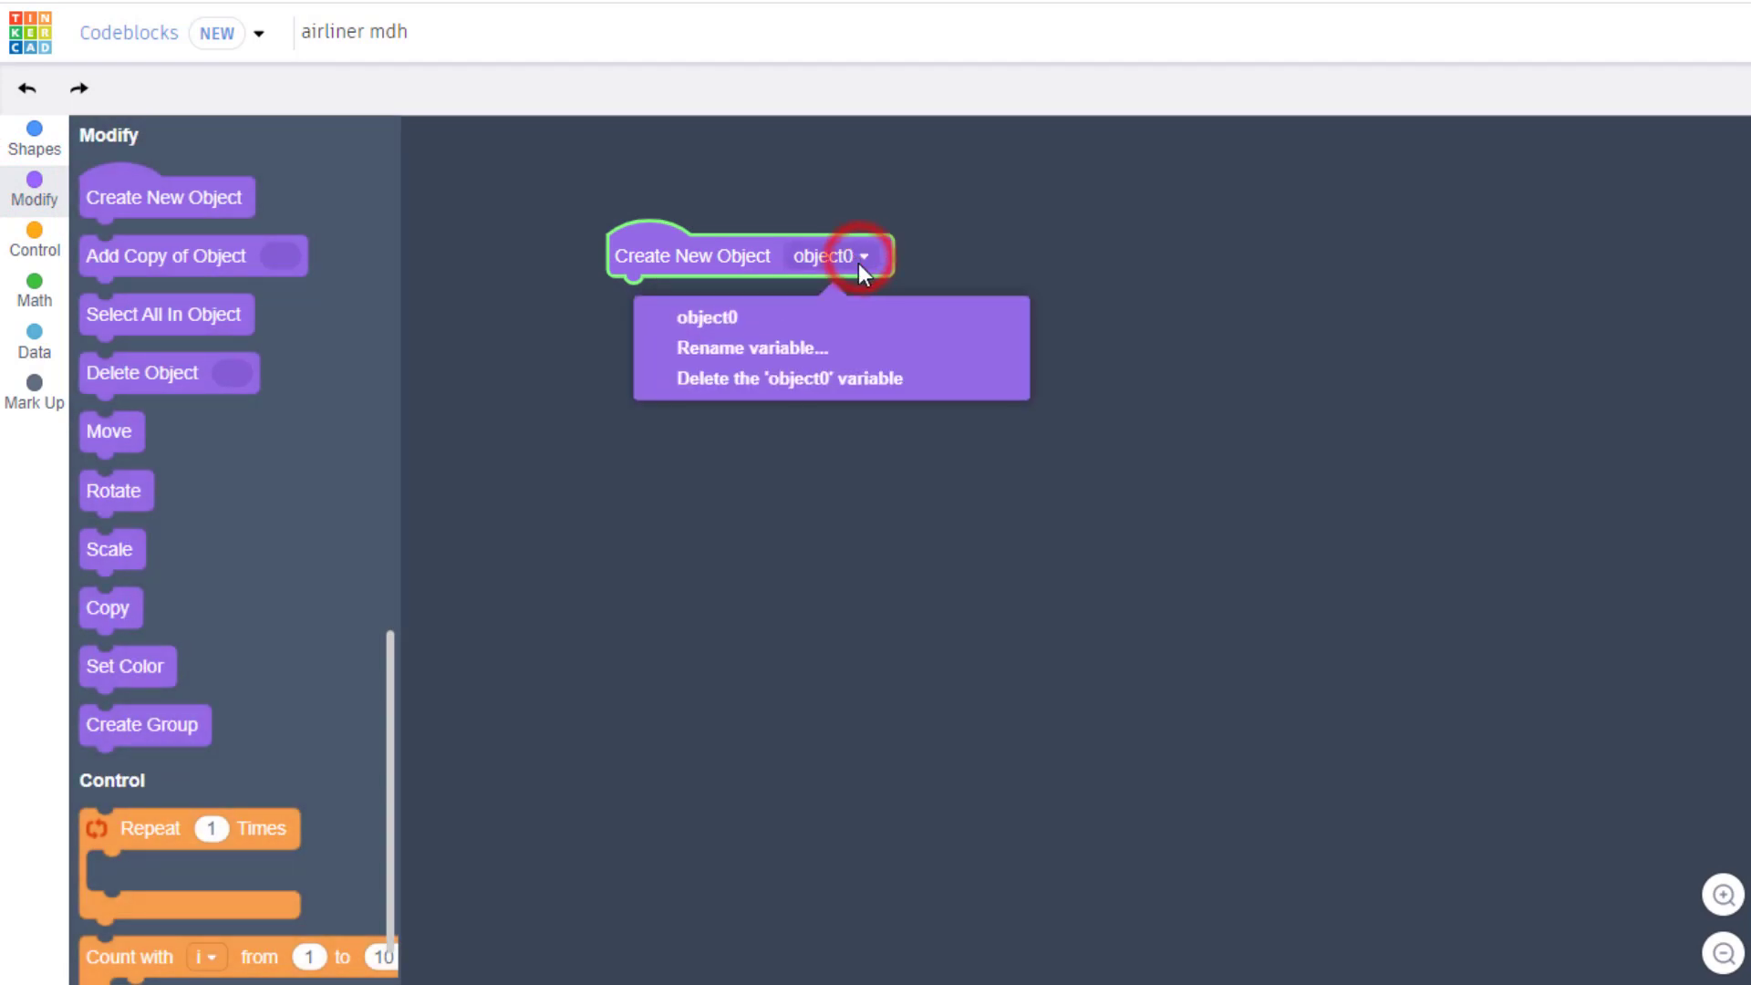
click(782, 351)
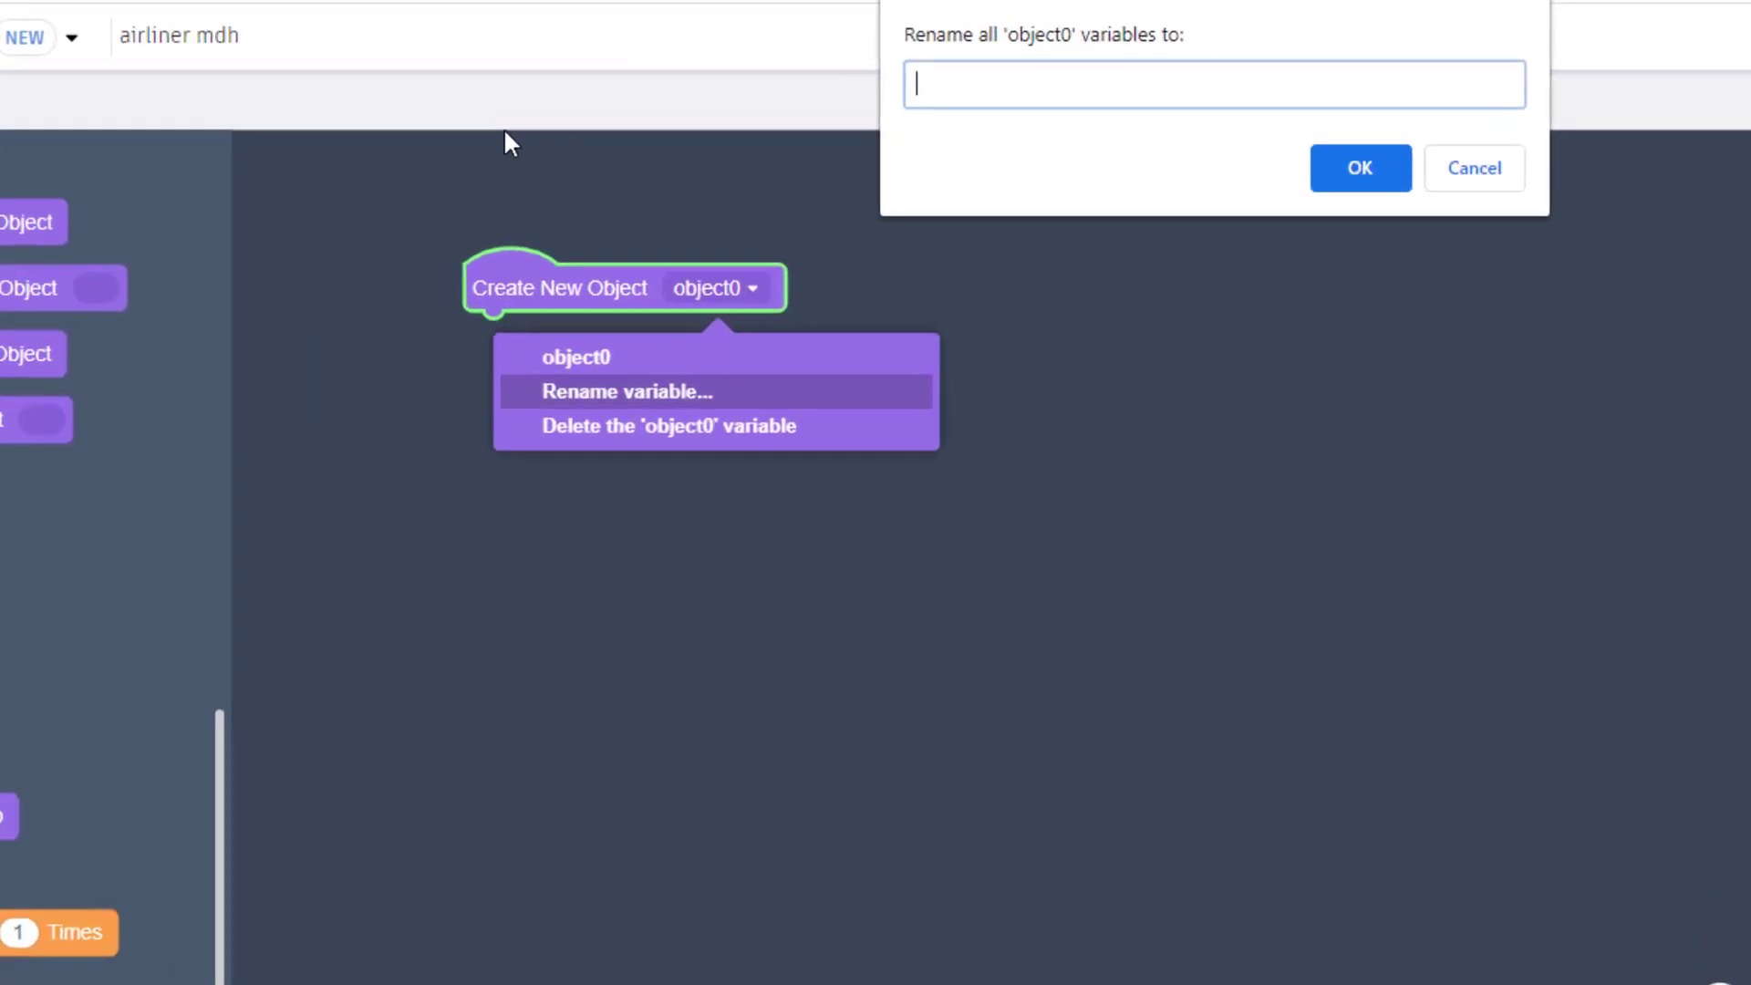
text(fuselage)
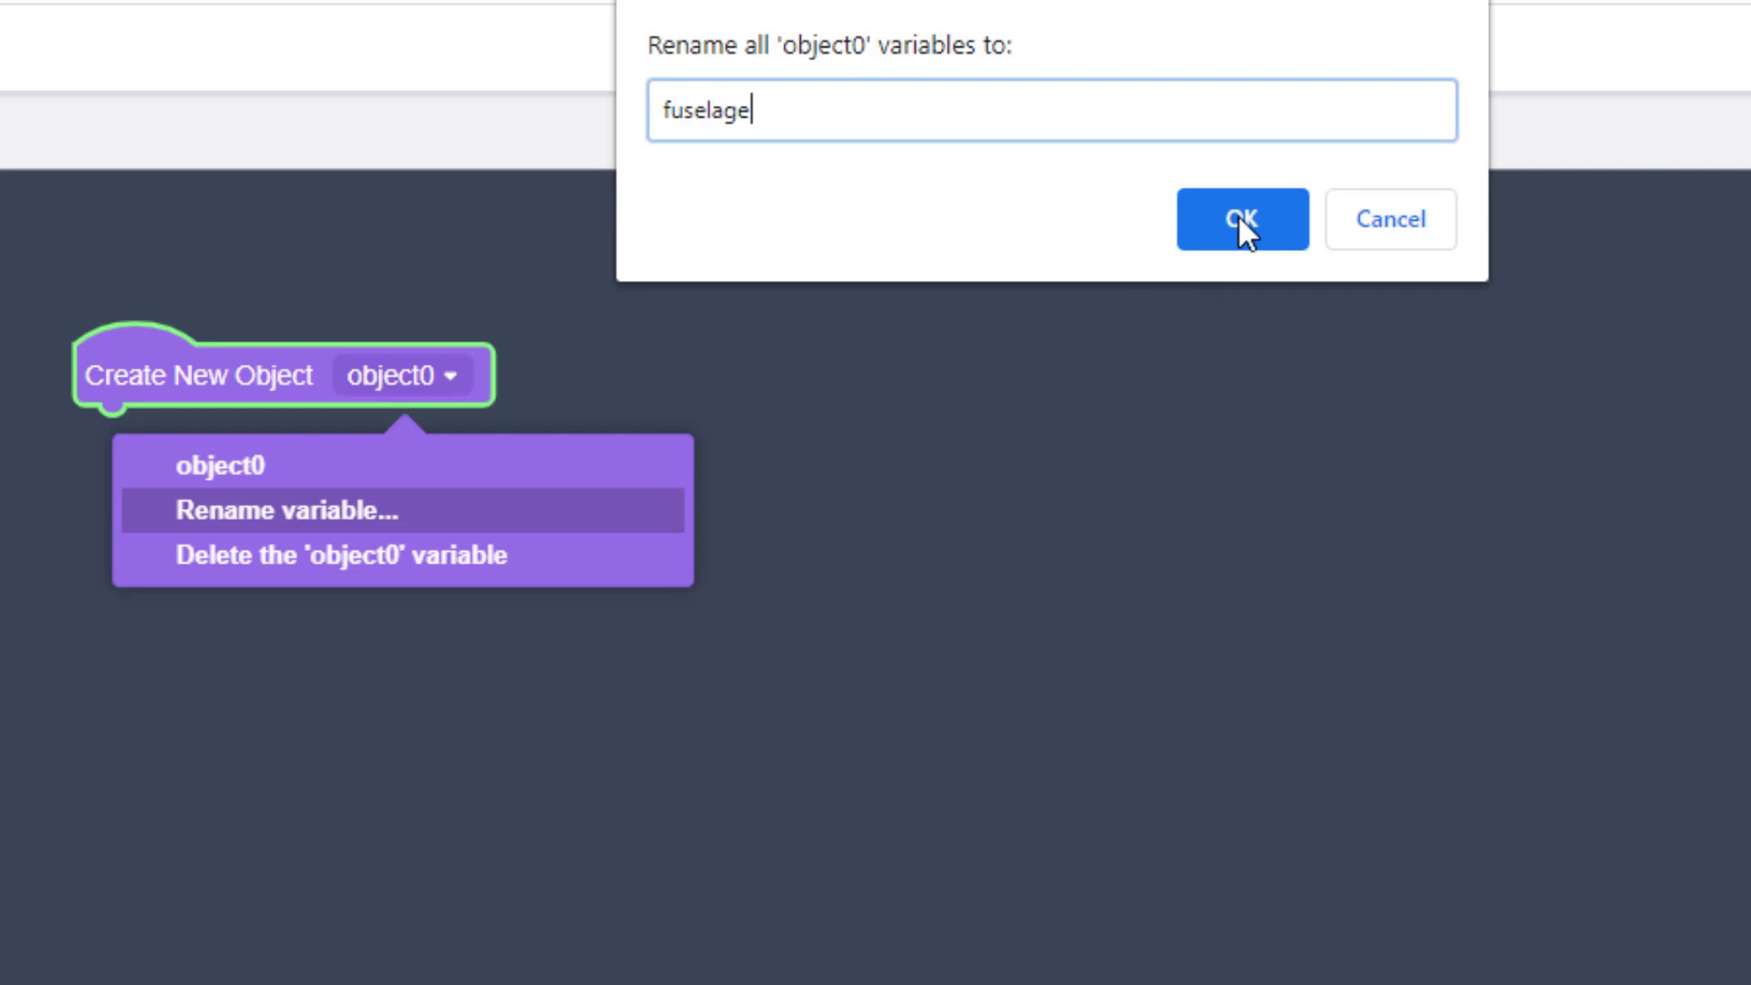
click(1240, 217)
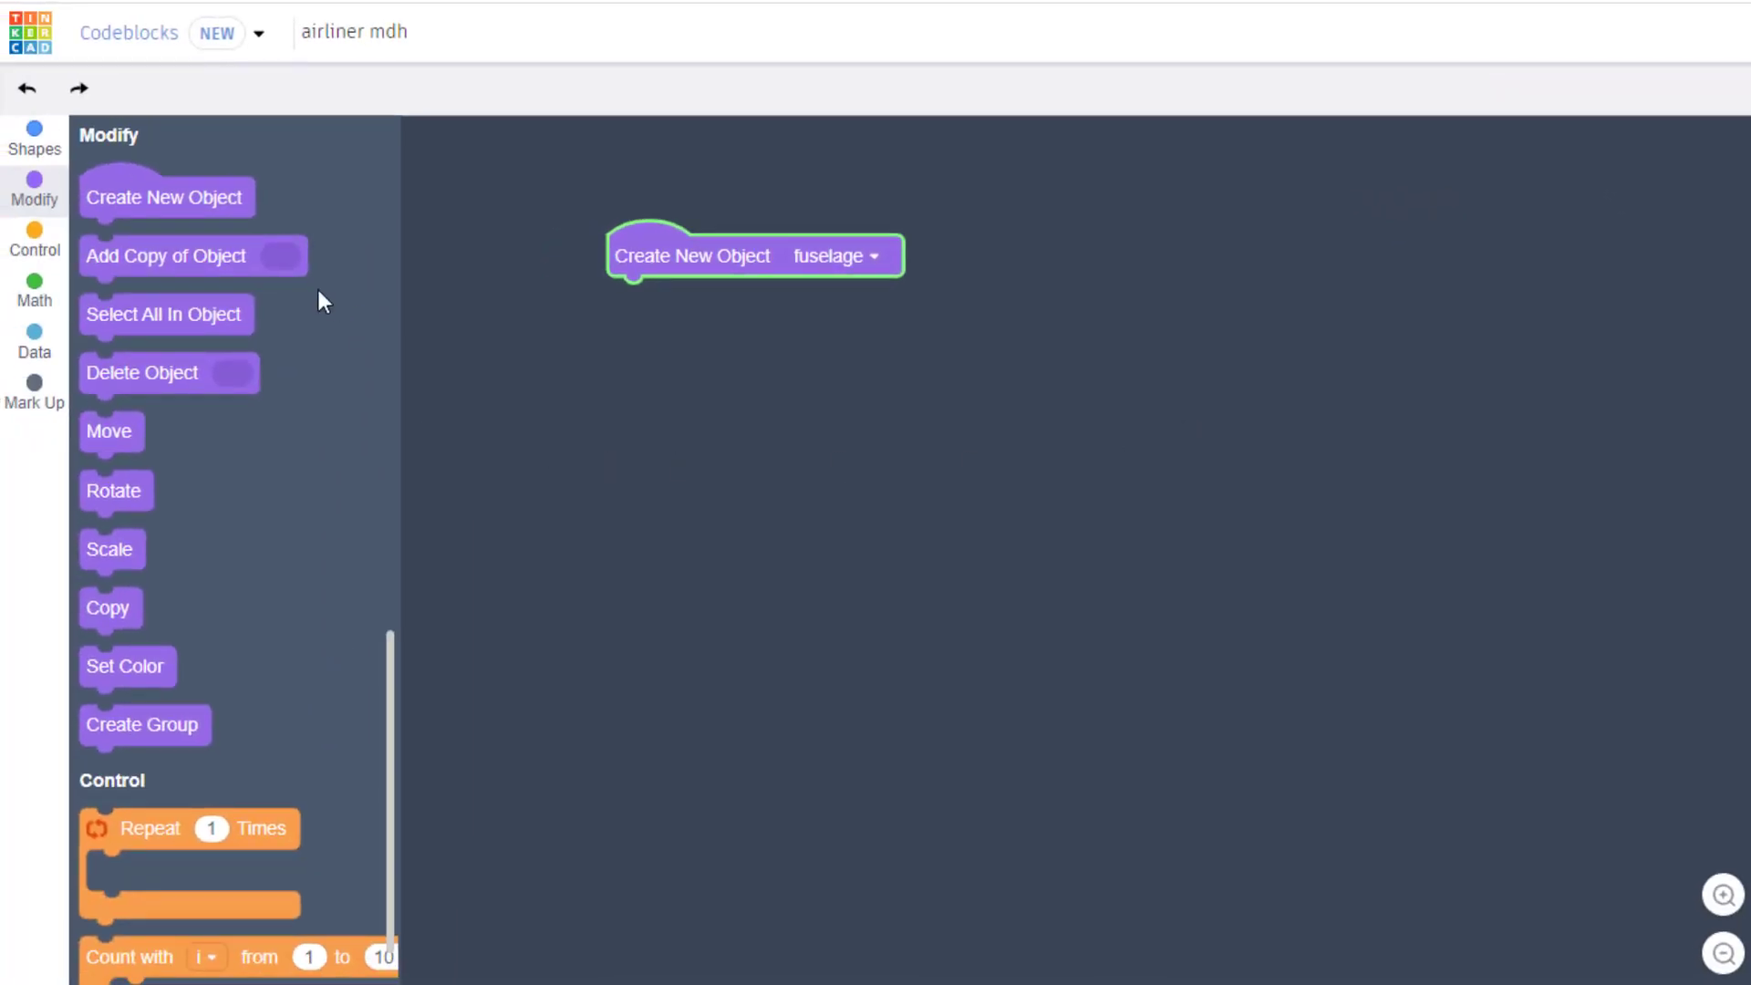
Add a dark blue sphere with radius 20 and 36 steps to the fuselage
click(34, 138)
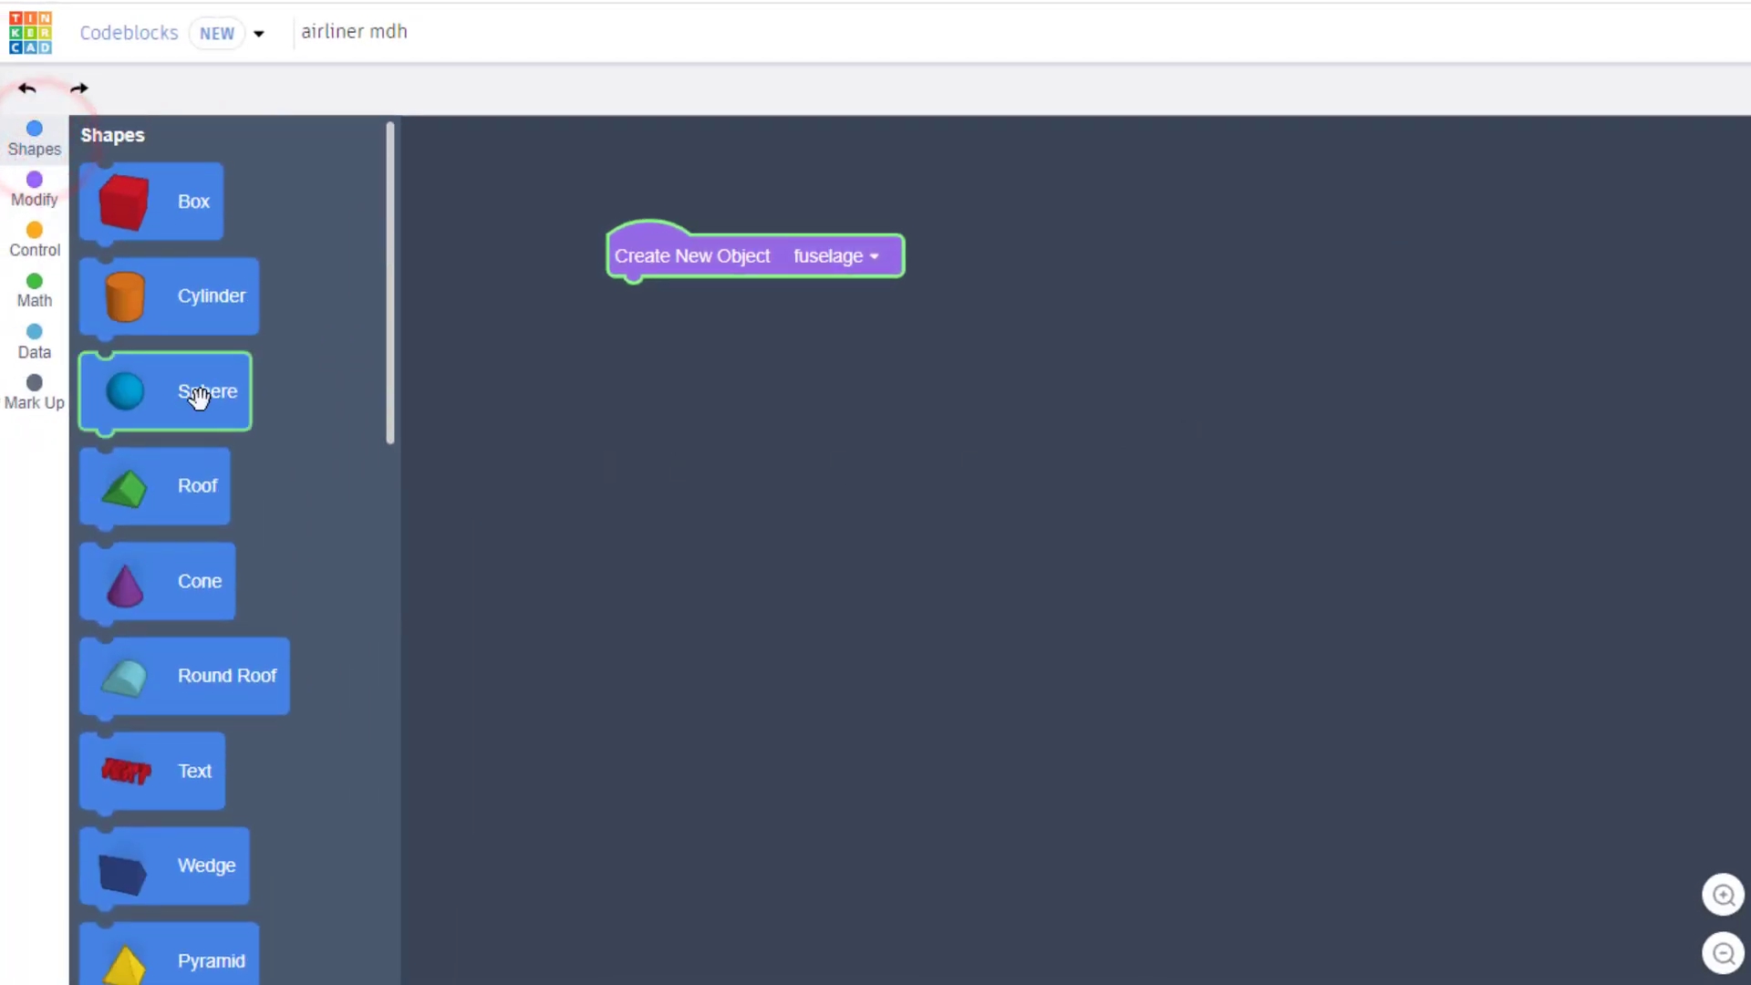
drag(199, 395, 713, 344)
click(749, 303)
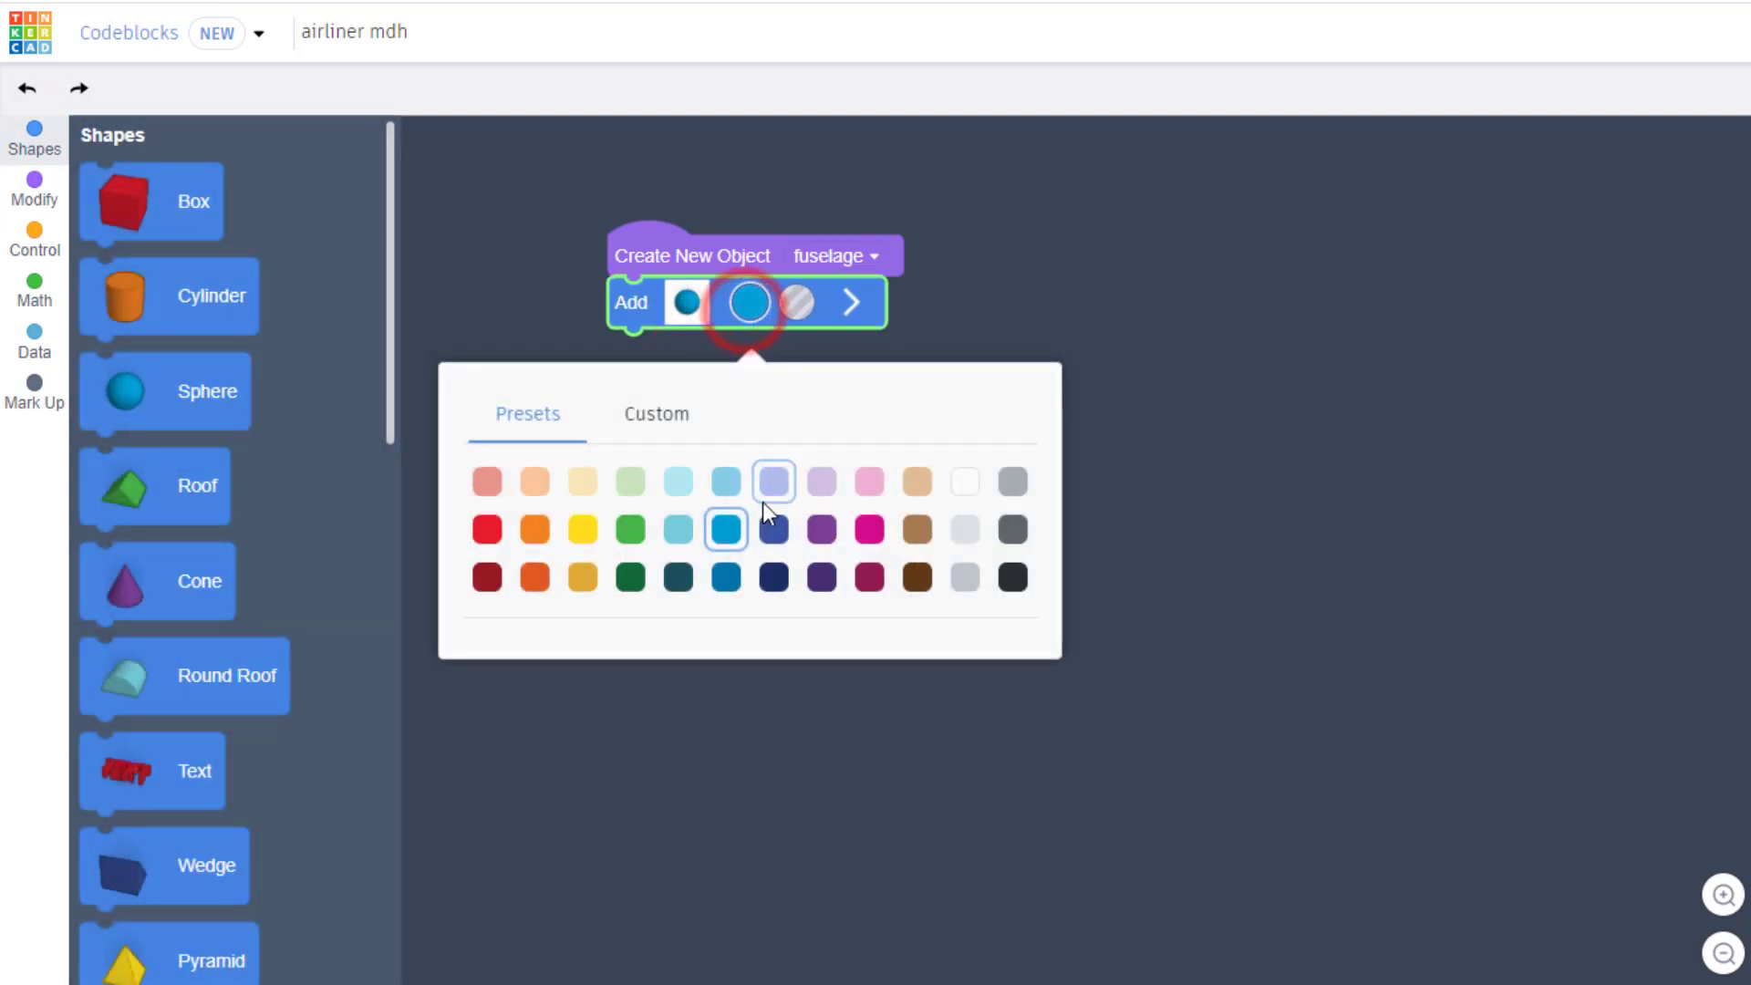
click(774, 527)
click(857, 305)
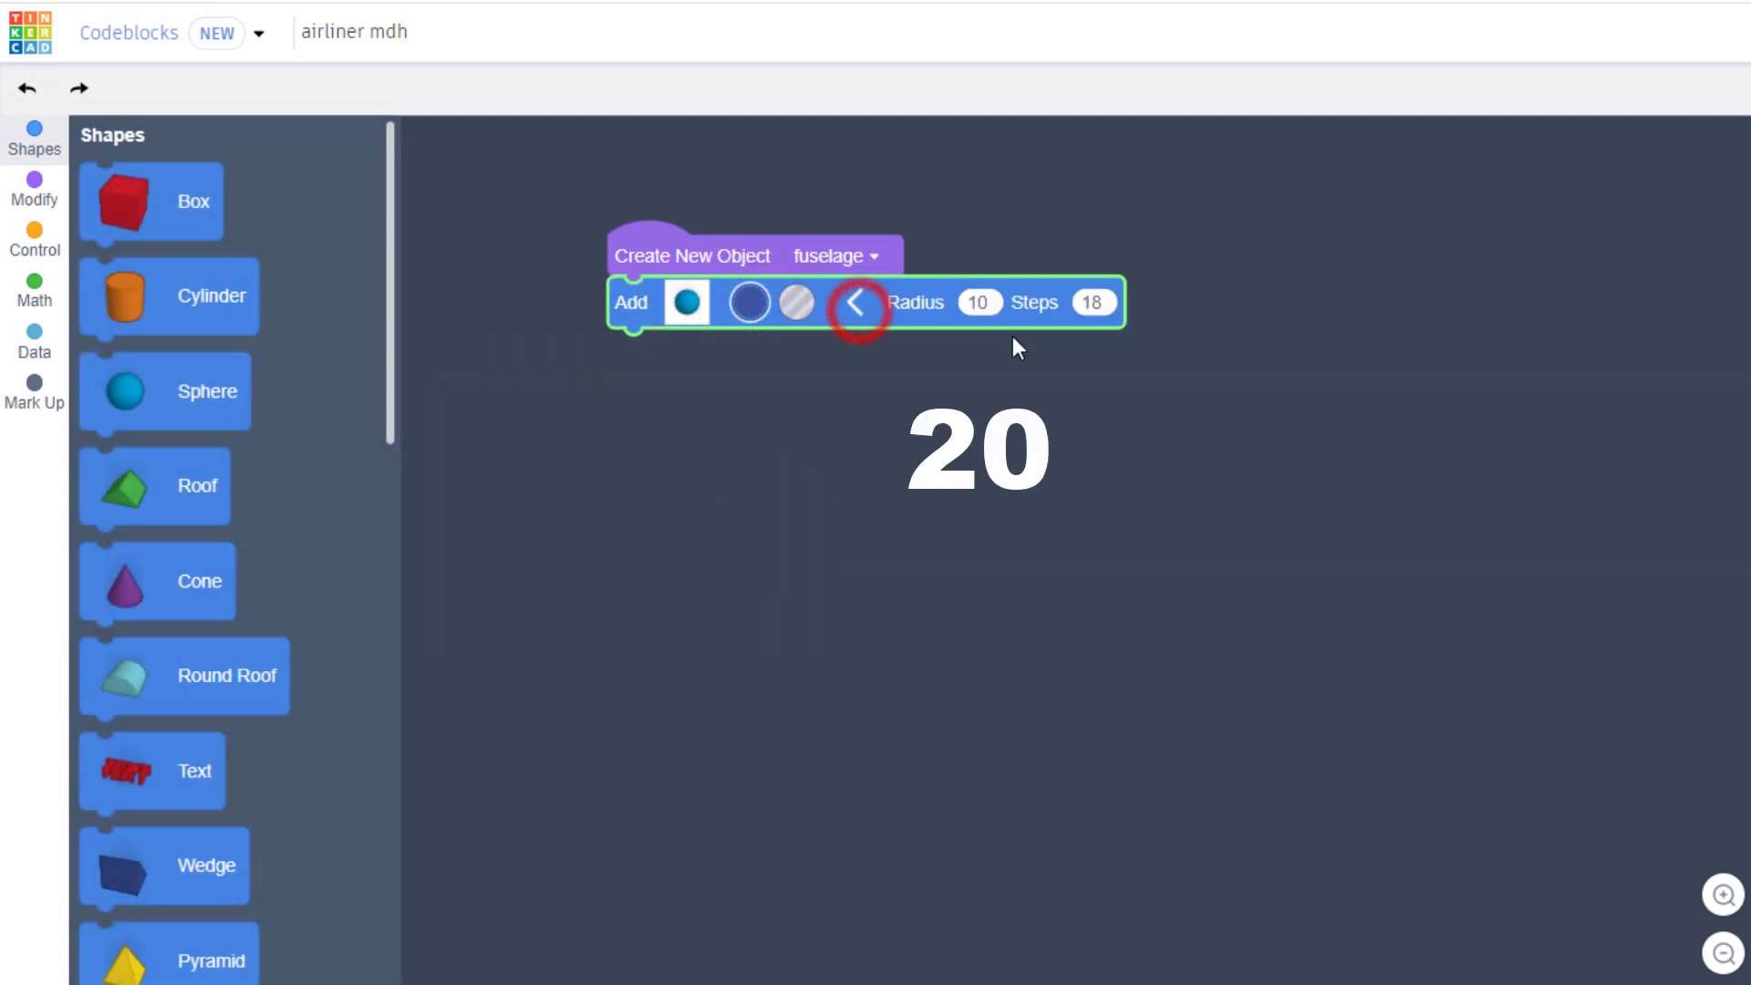
click(980, 301)
text(20)
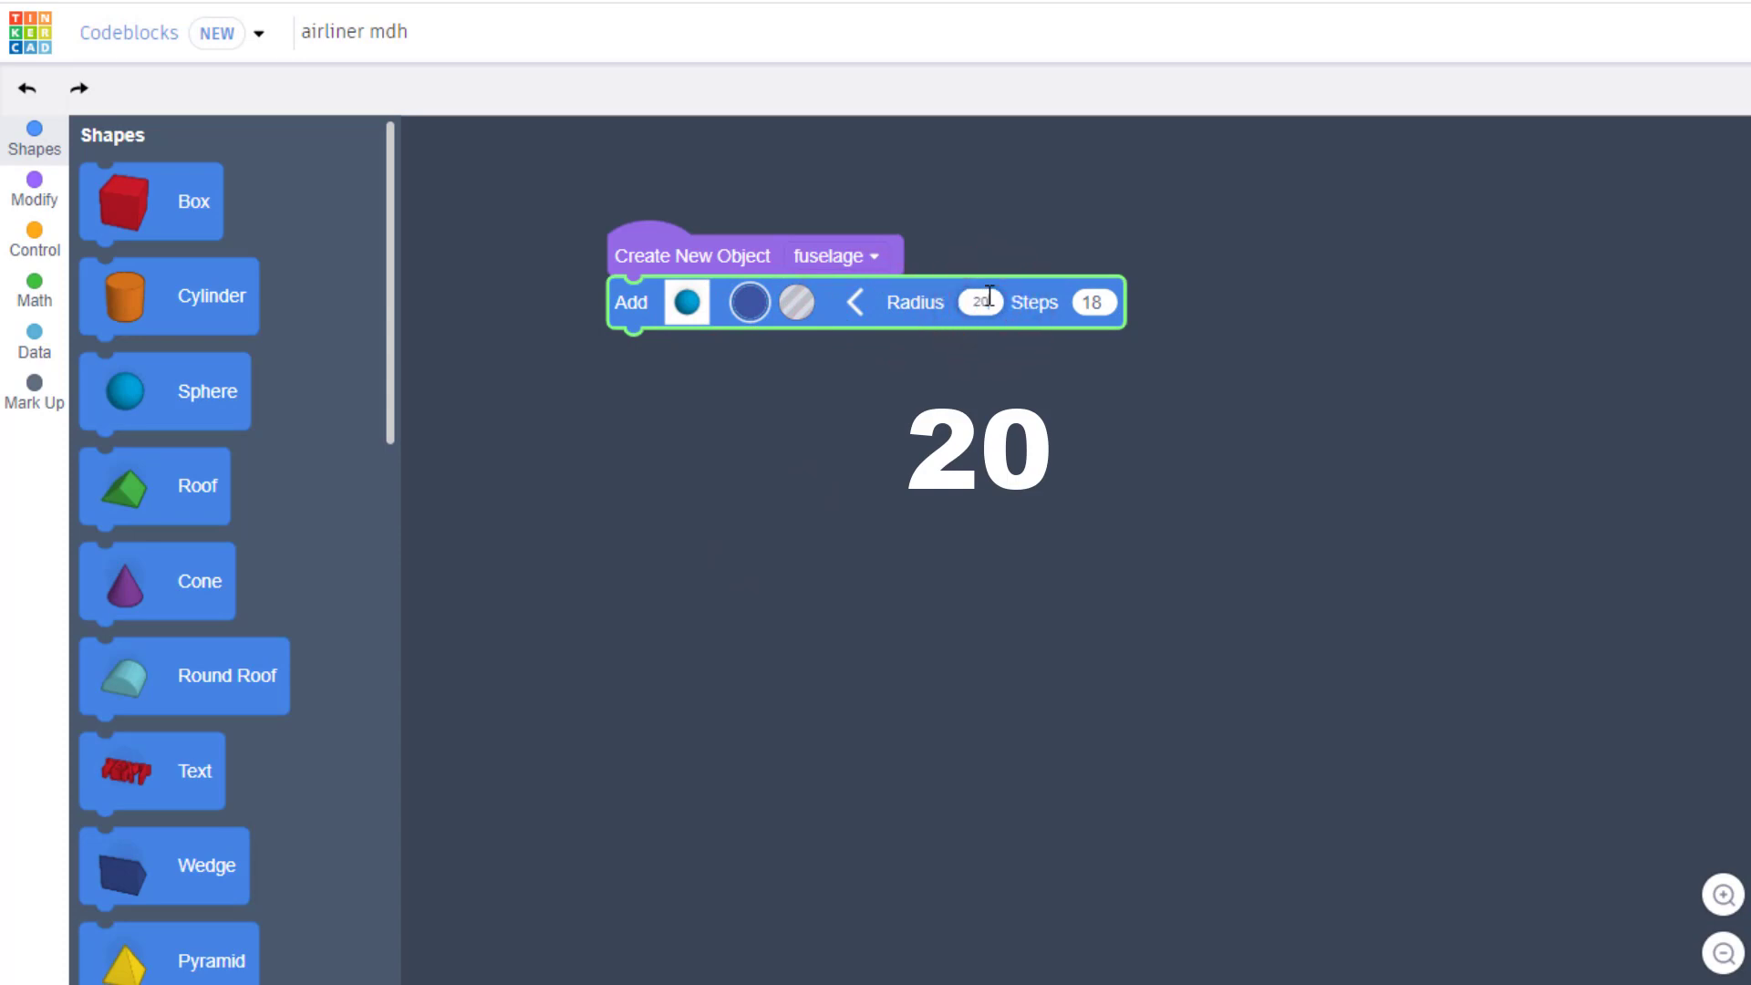
click(1093, 302)
text(36)
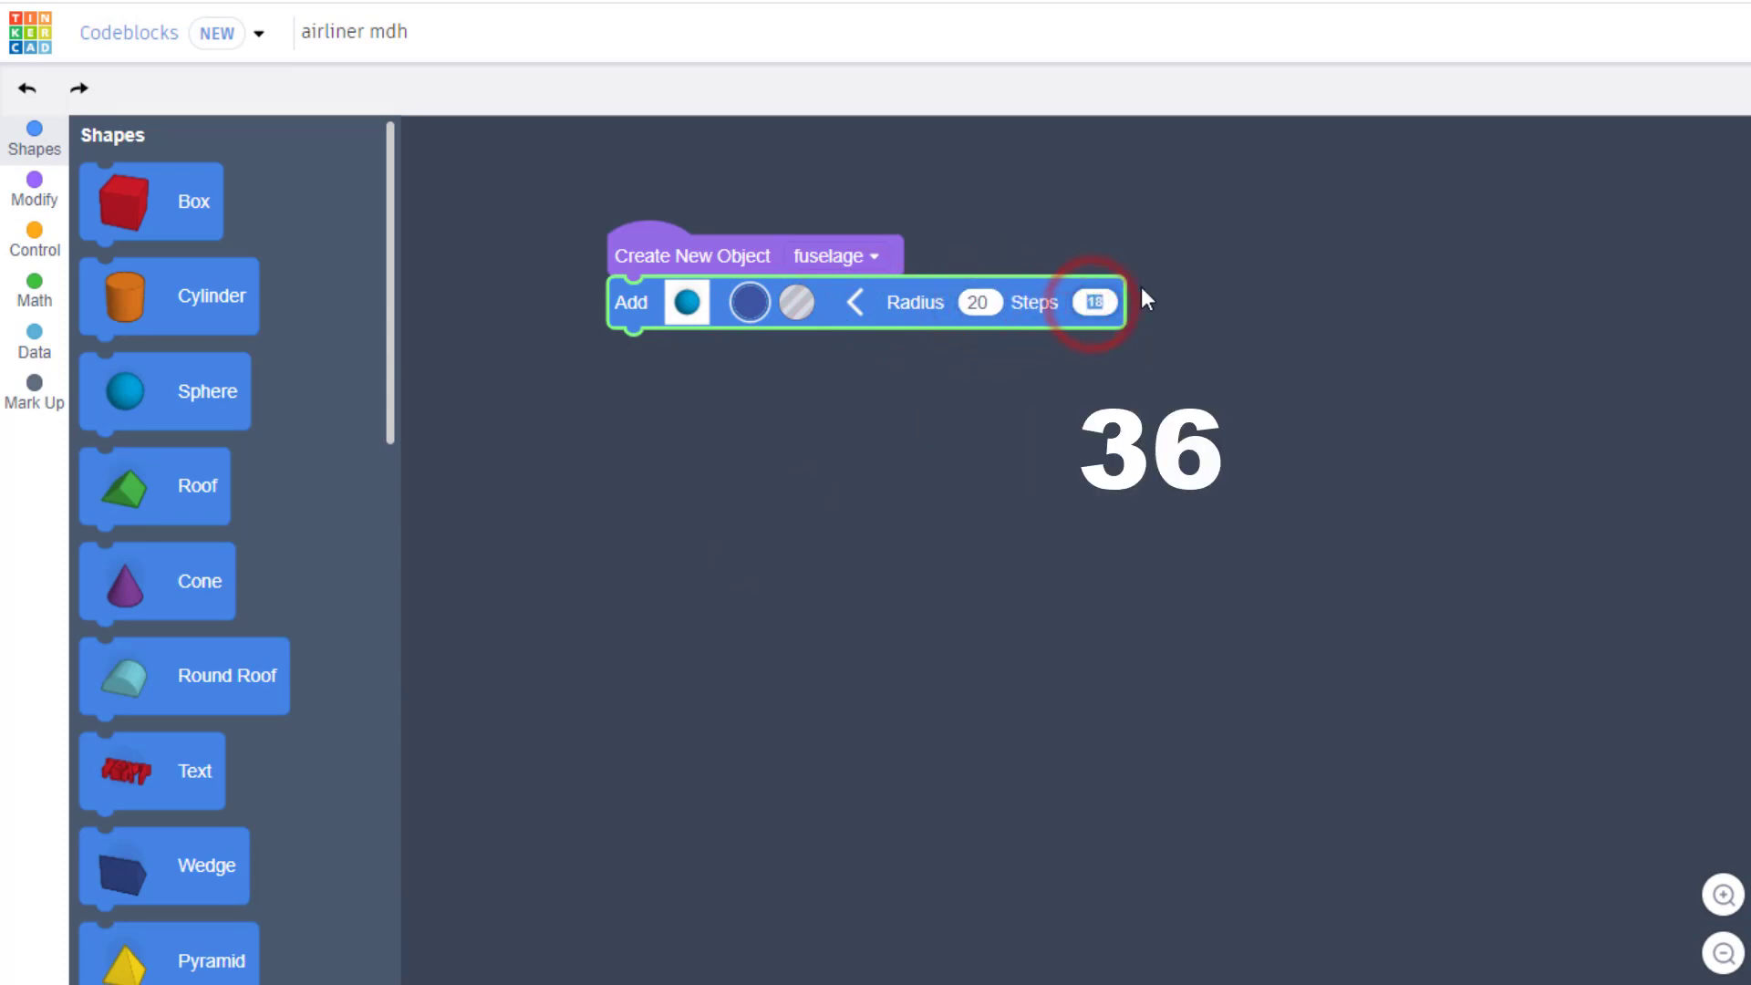
click(1160, 488)
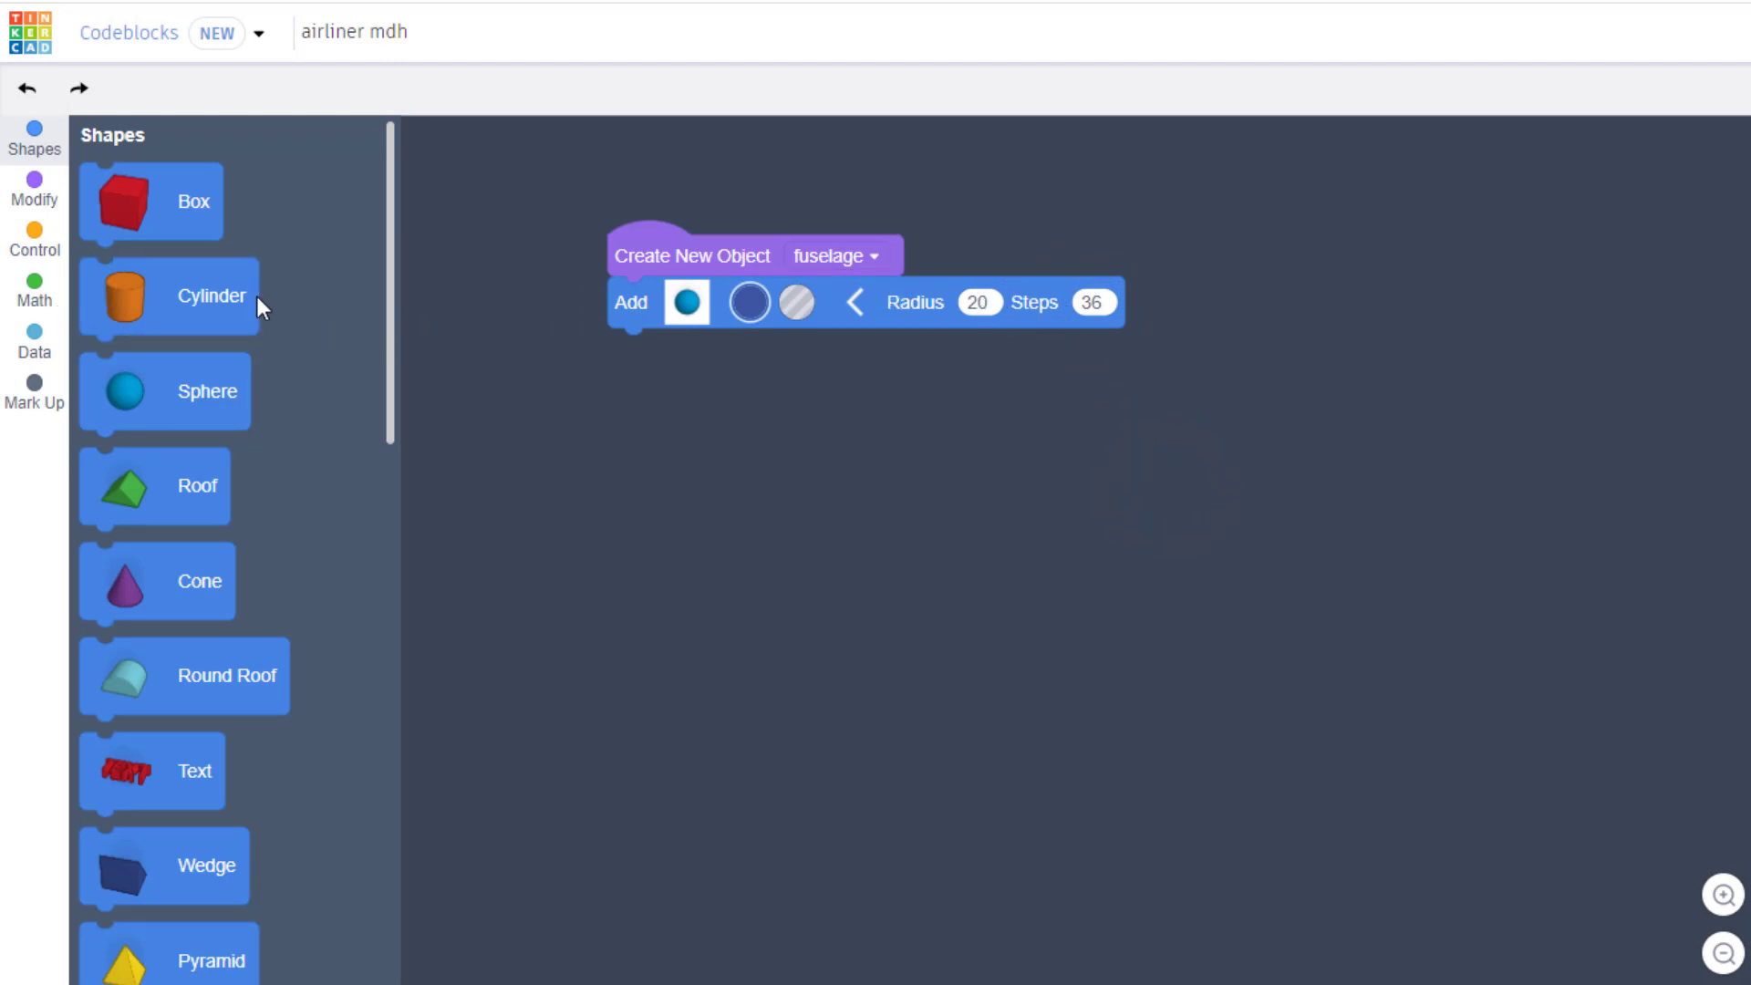
Move the sphere up Z 20 and scale it 1.25 in X
click(36, 139)
click(41, 195)
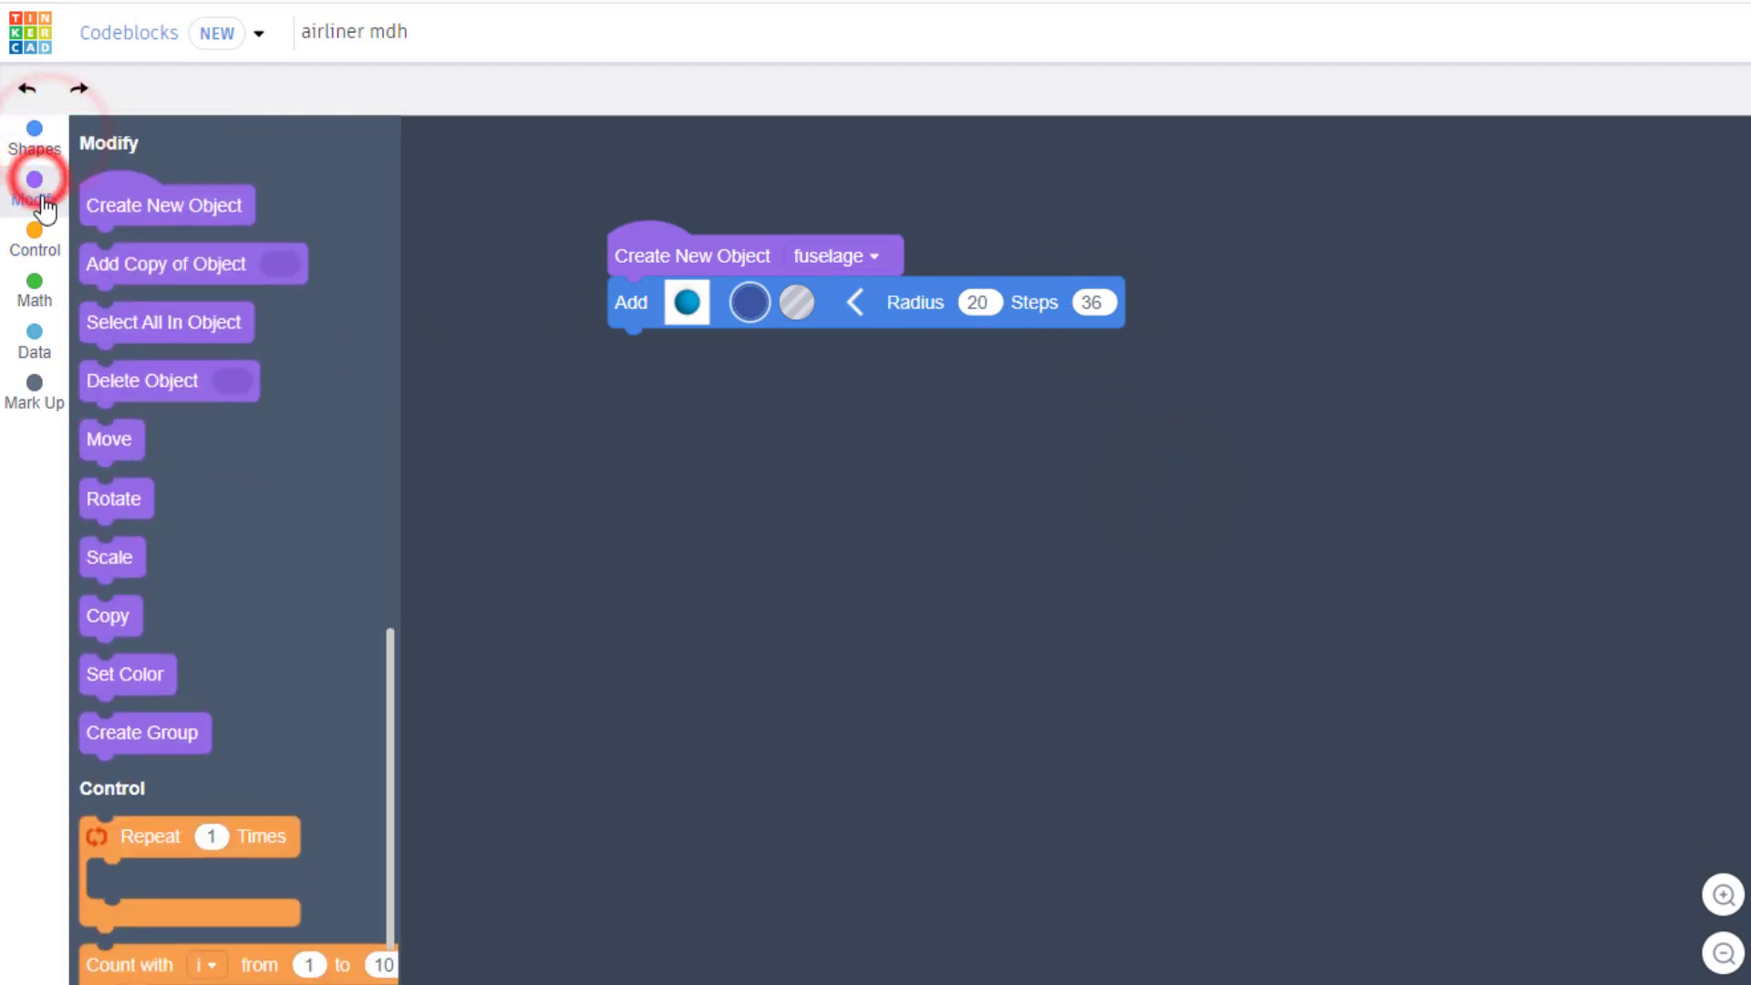
drag(114, 440, 680, 361)
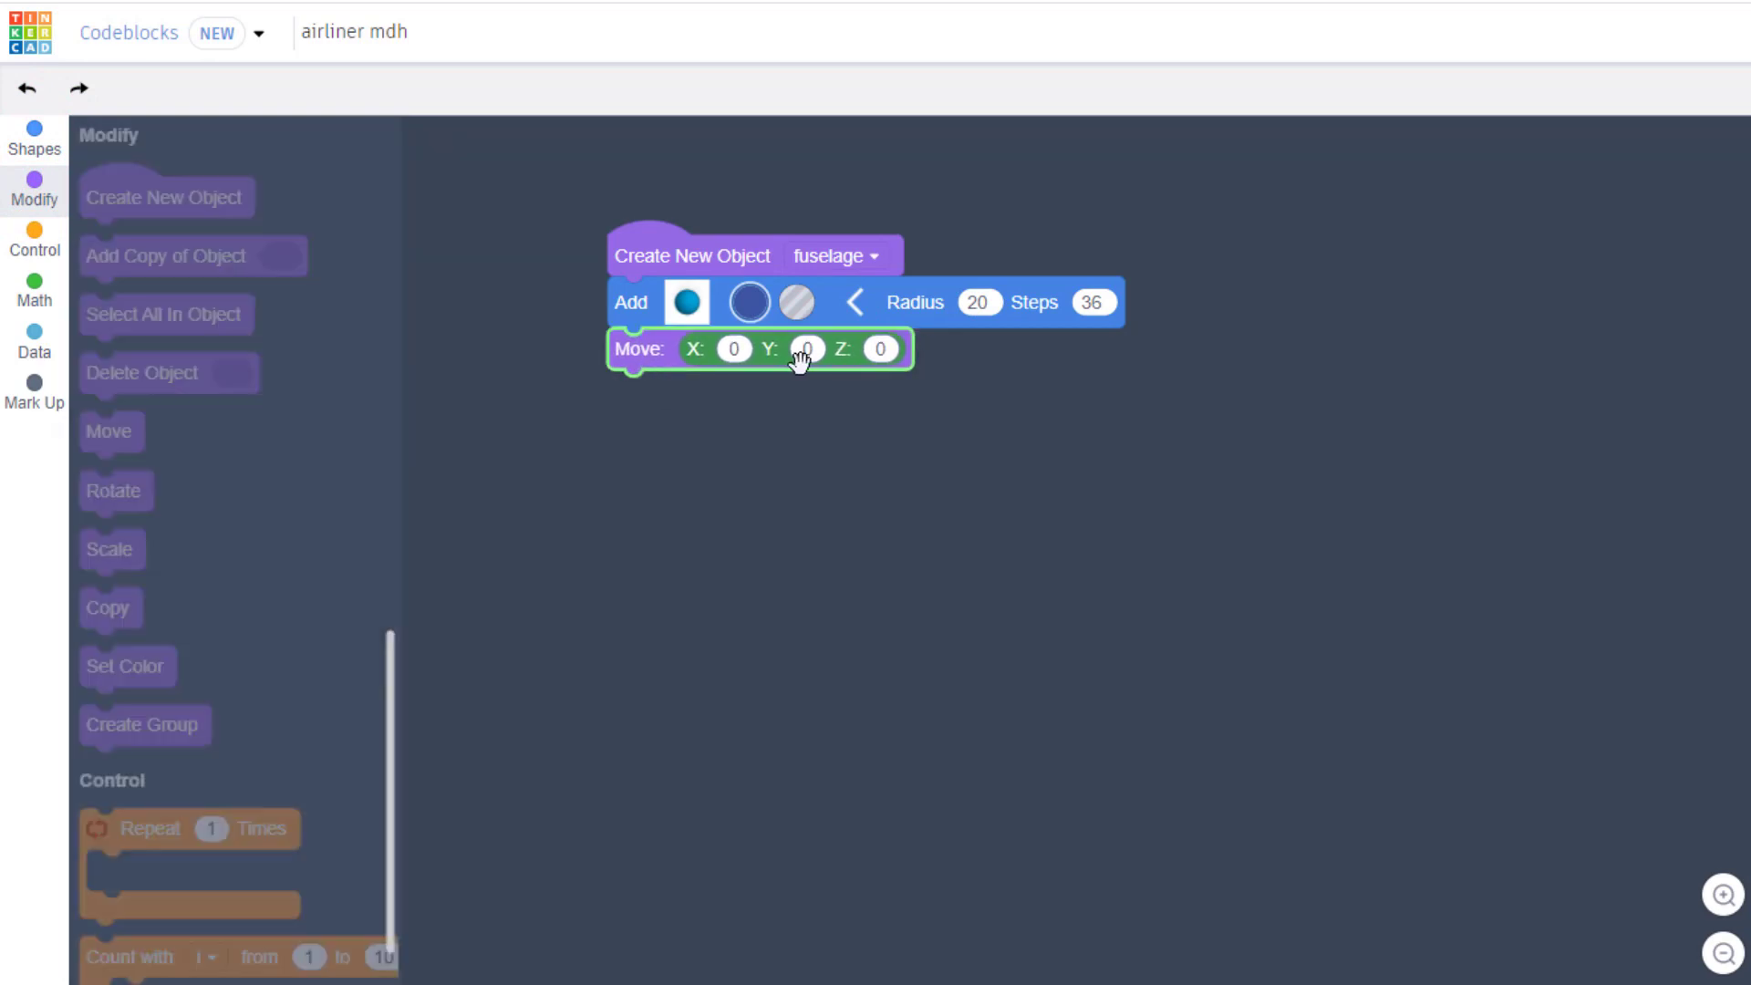
click(881, 349)
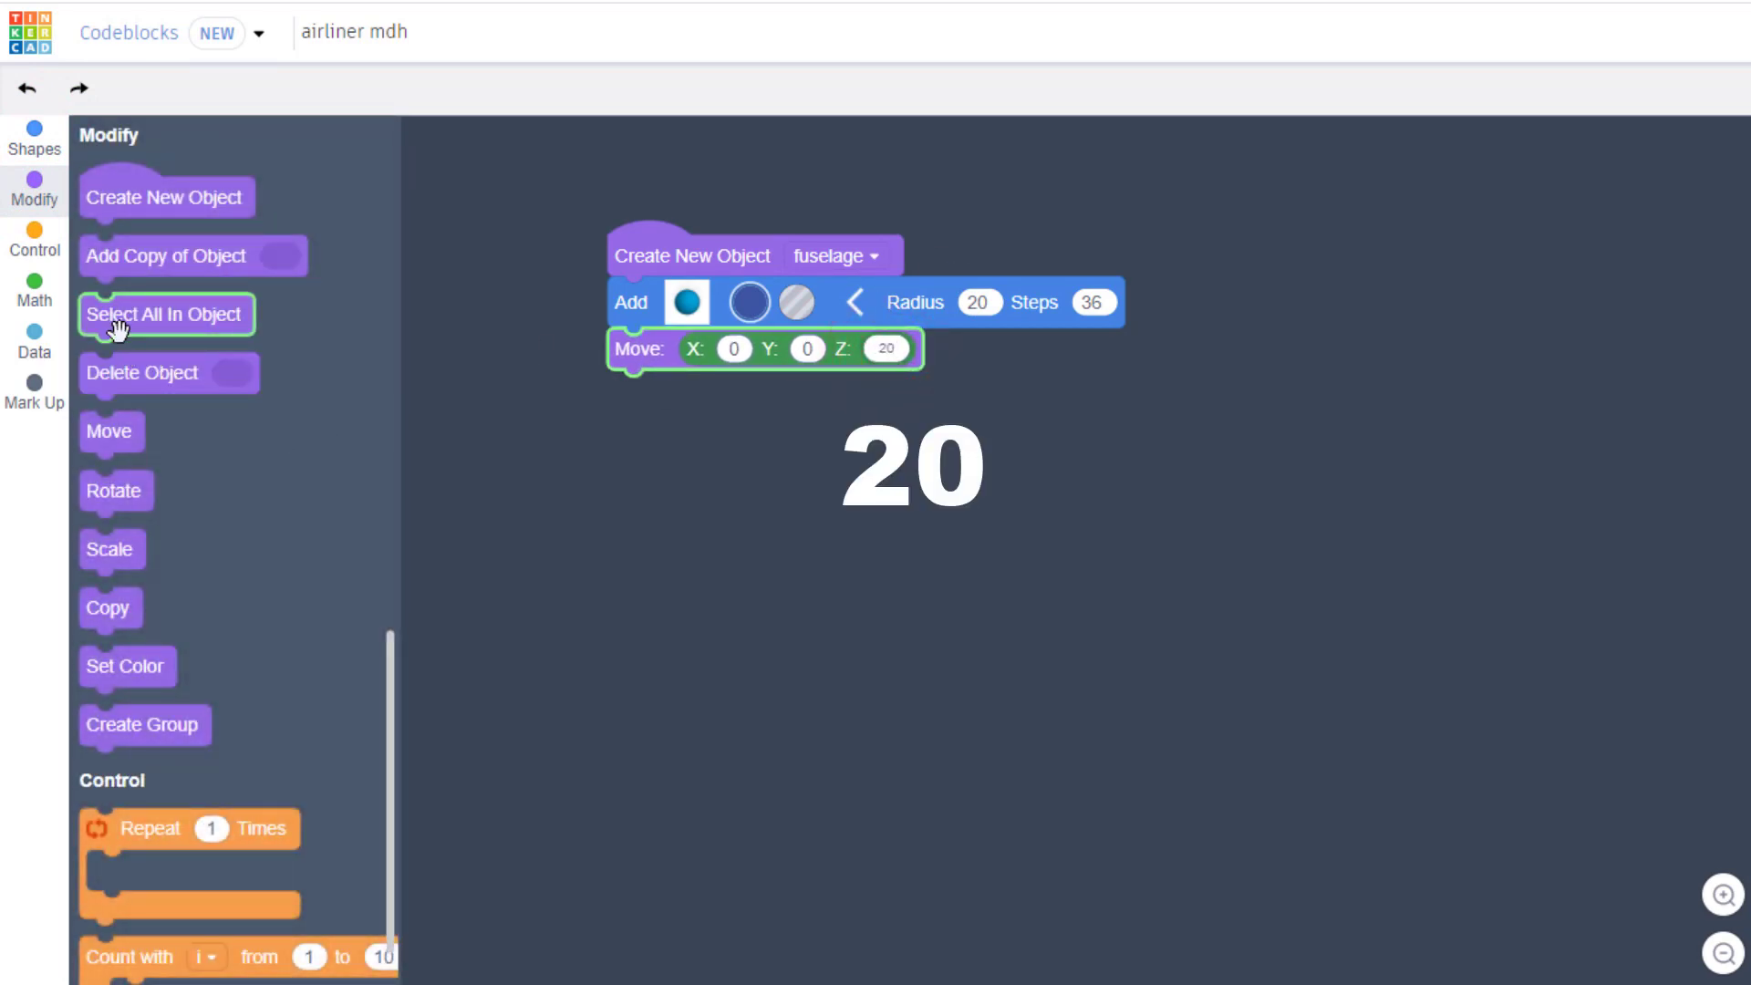
drag(134, 550, 638, 393)
click(736, 390)
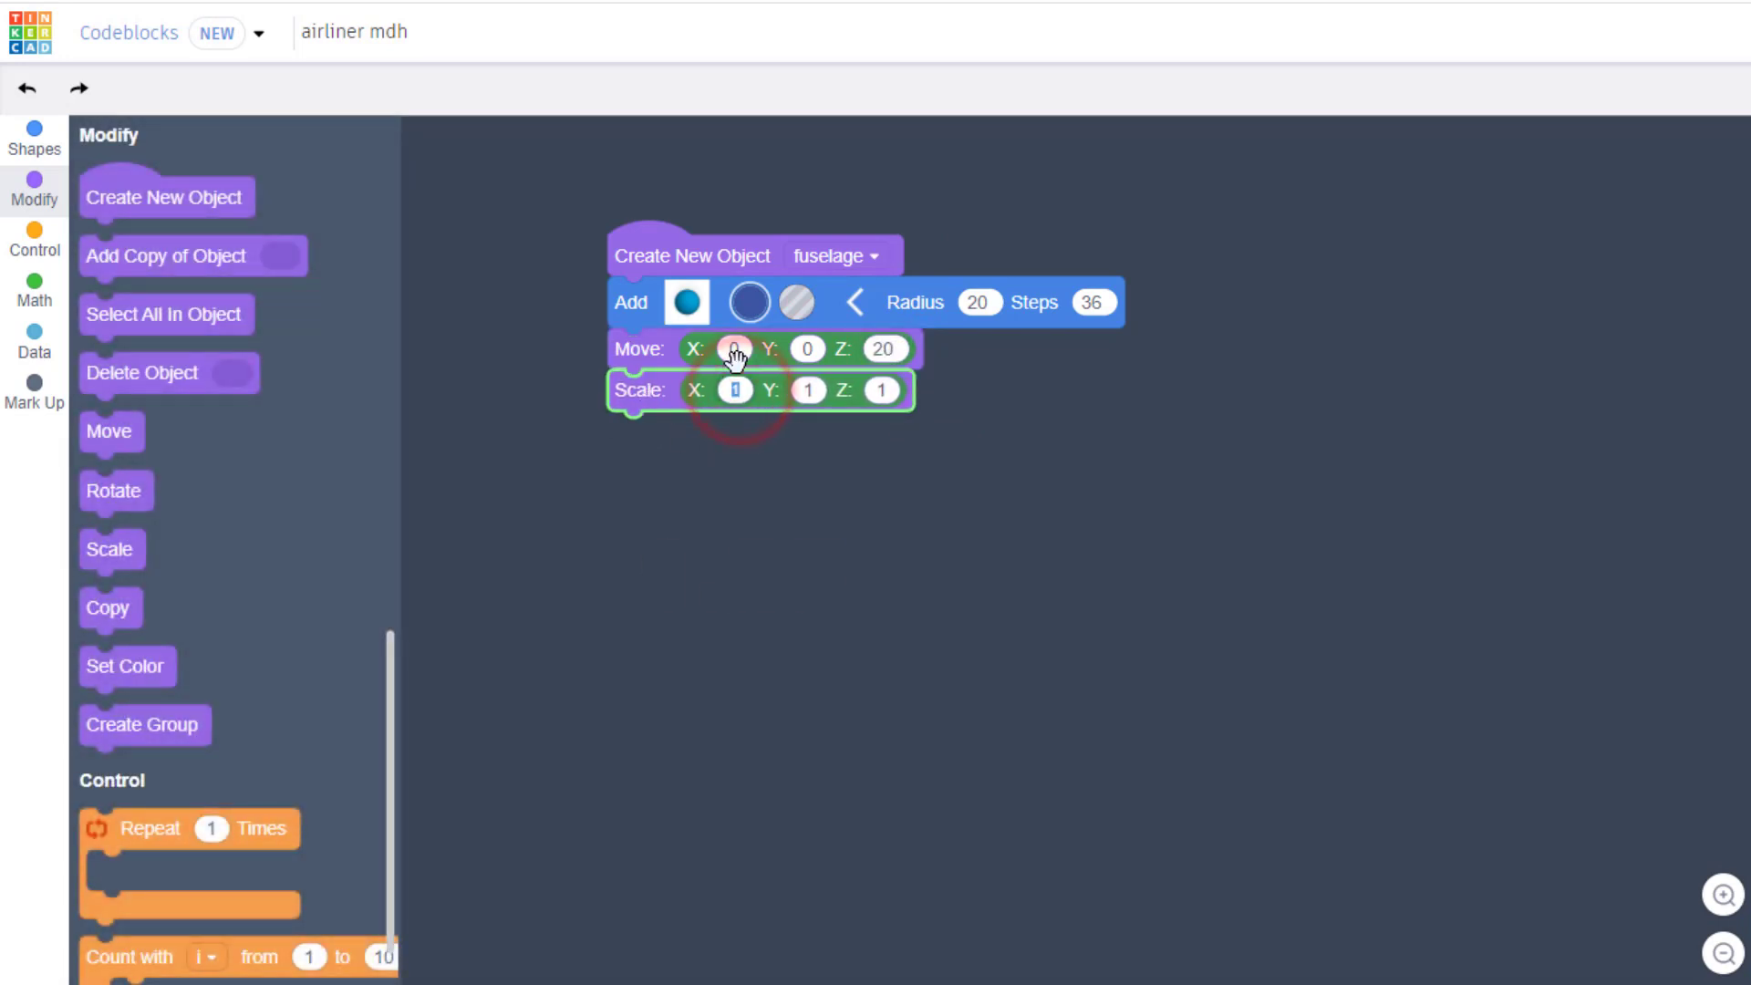
text(1.25)
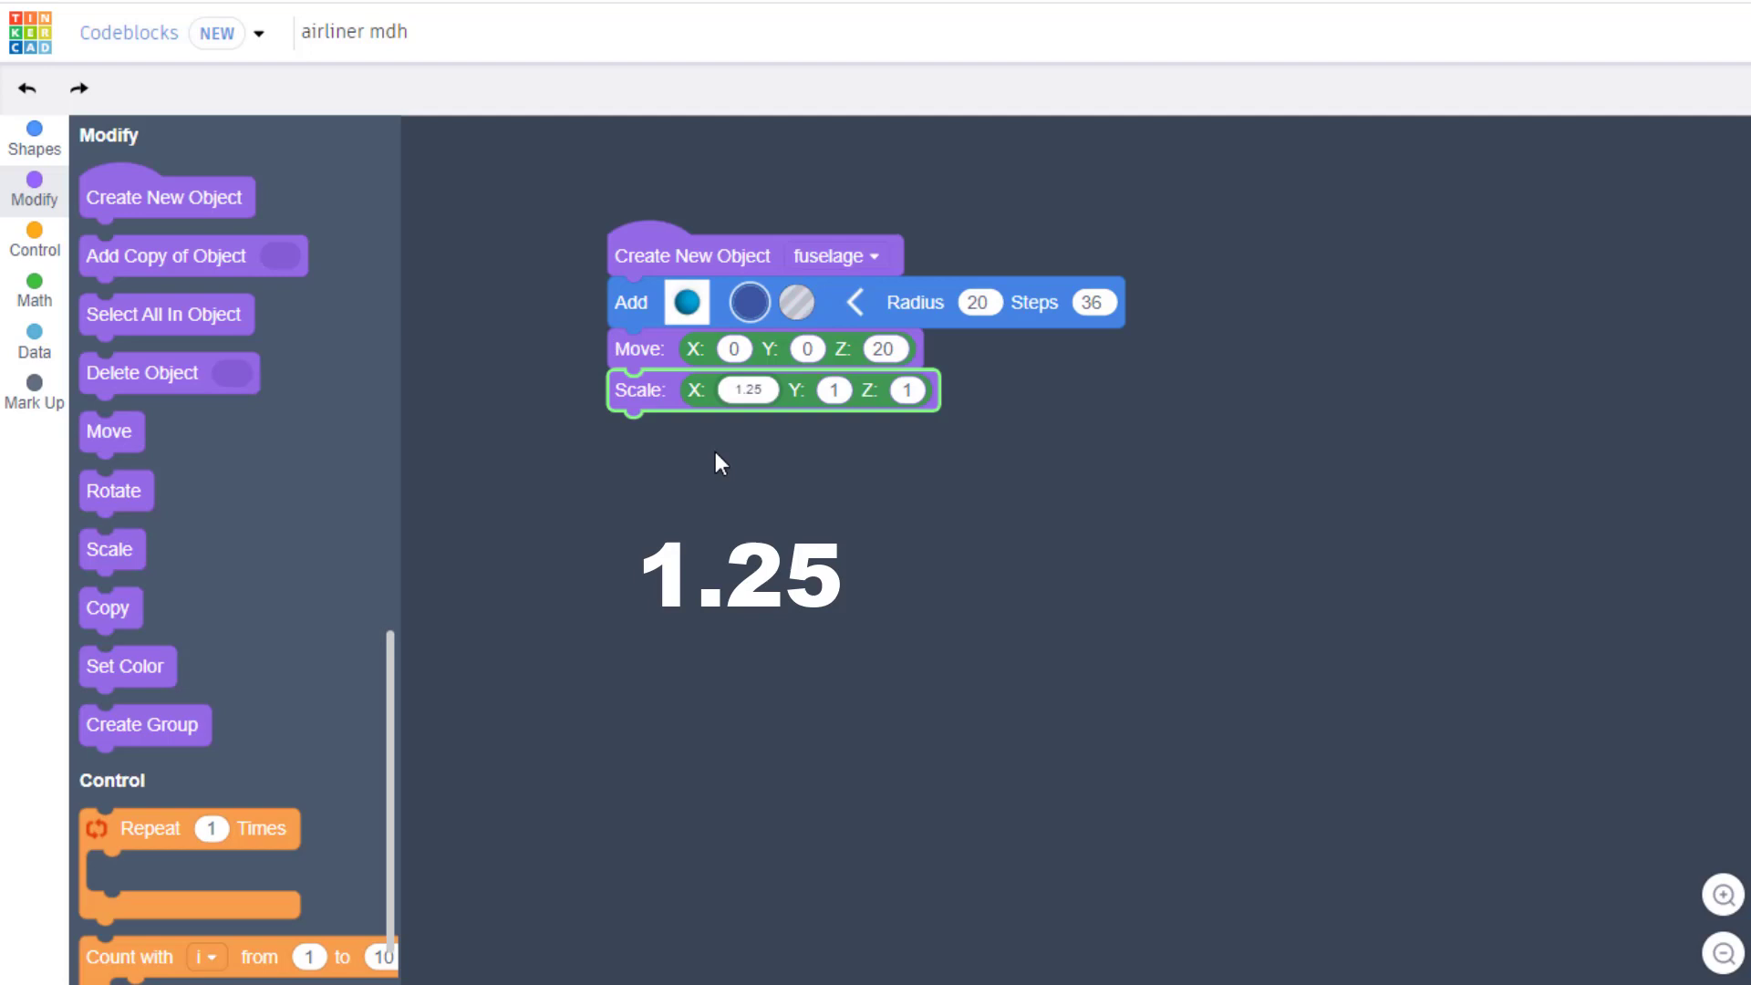
click(826, 385)
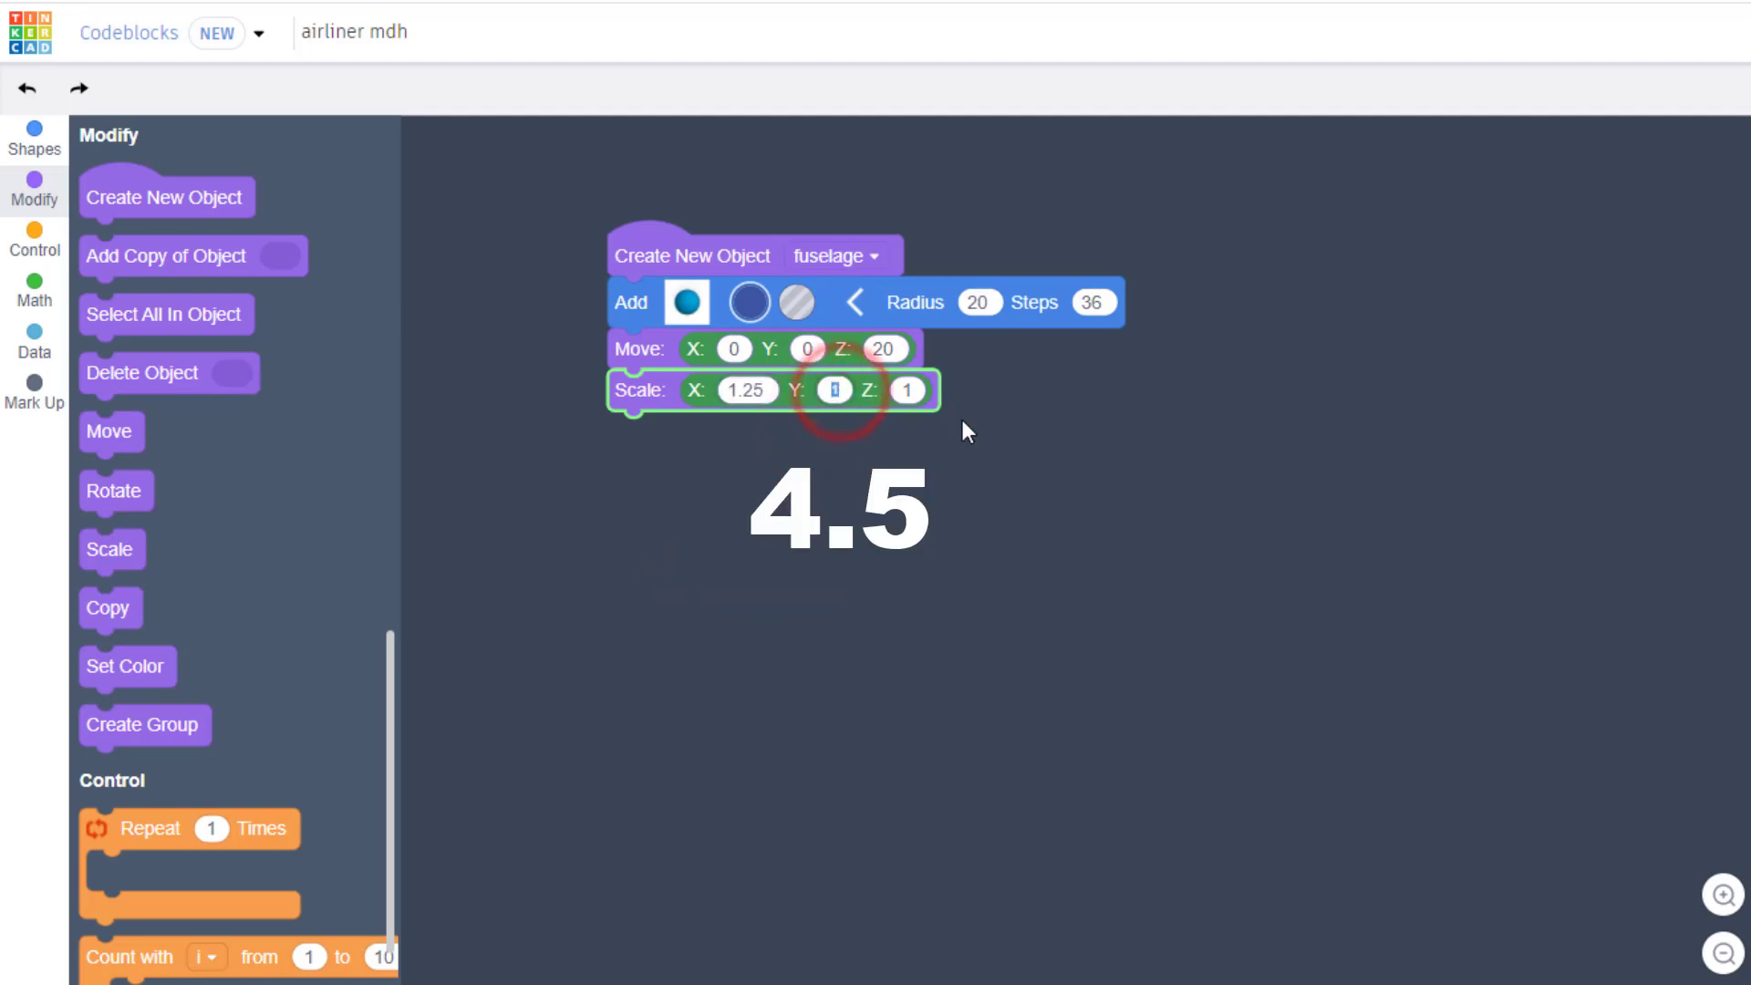
Set the Y scale to 4.5 and run the code to preview the ellipsoid fuselage
text(4.5)
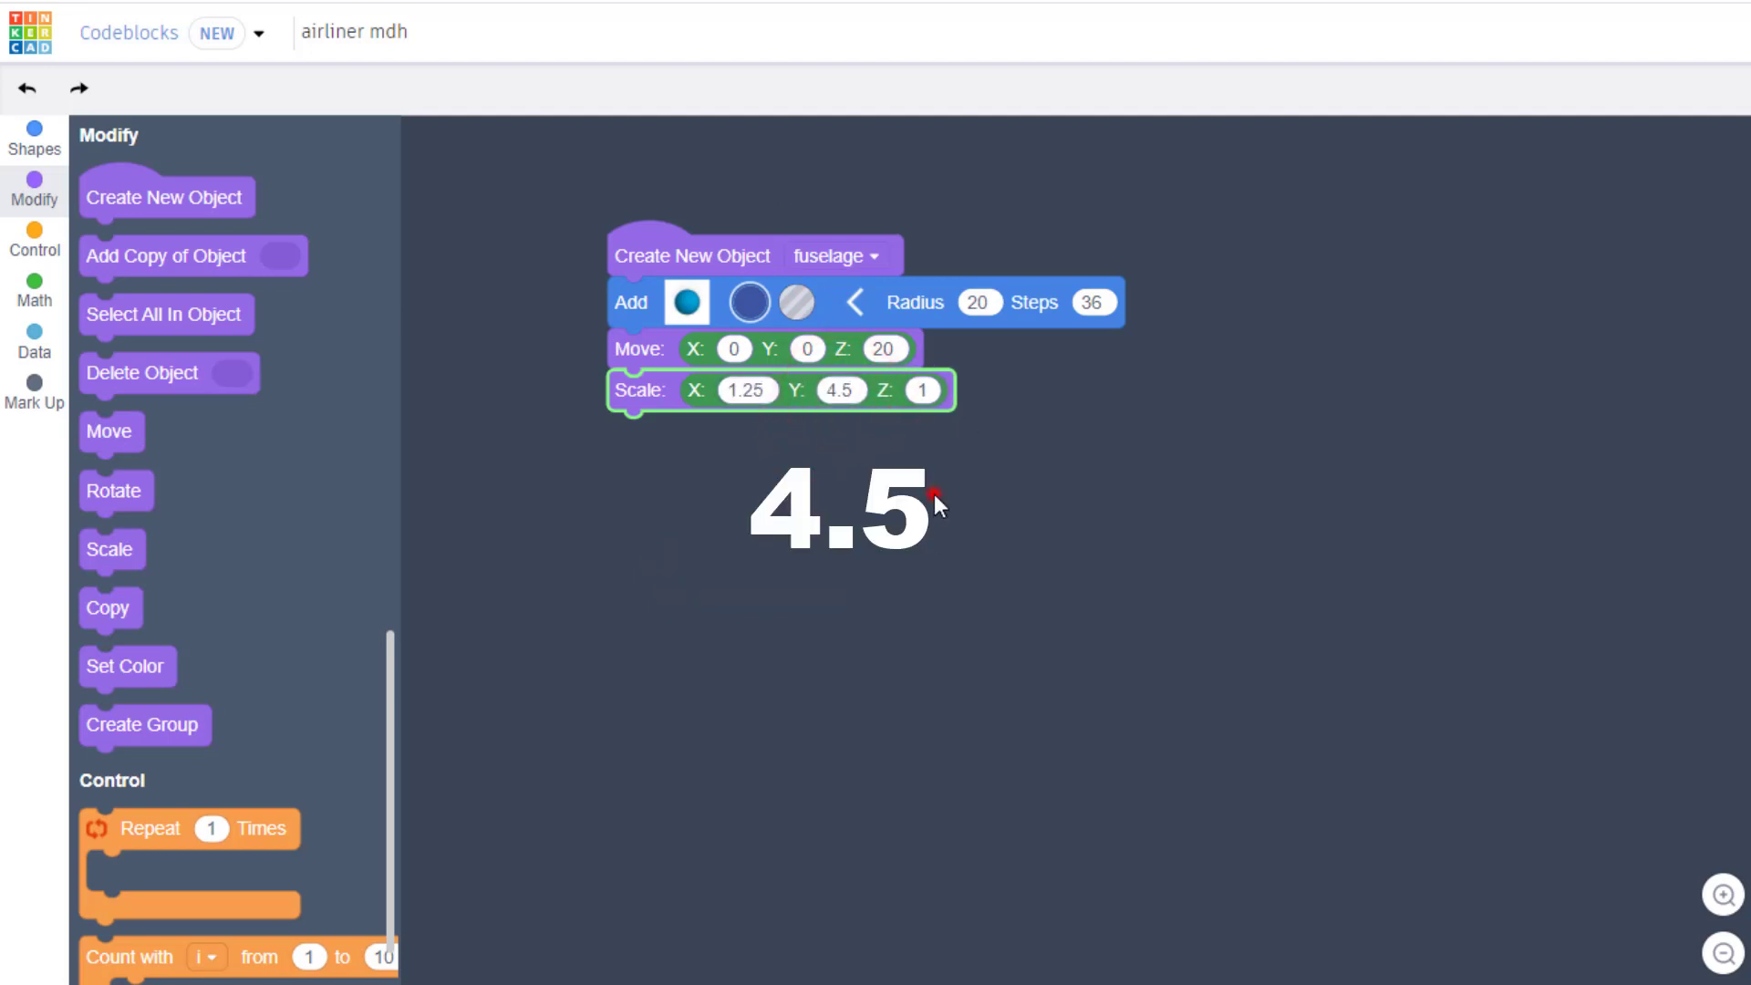
click(934, 494)
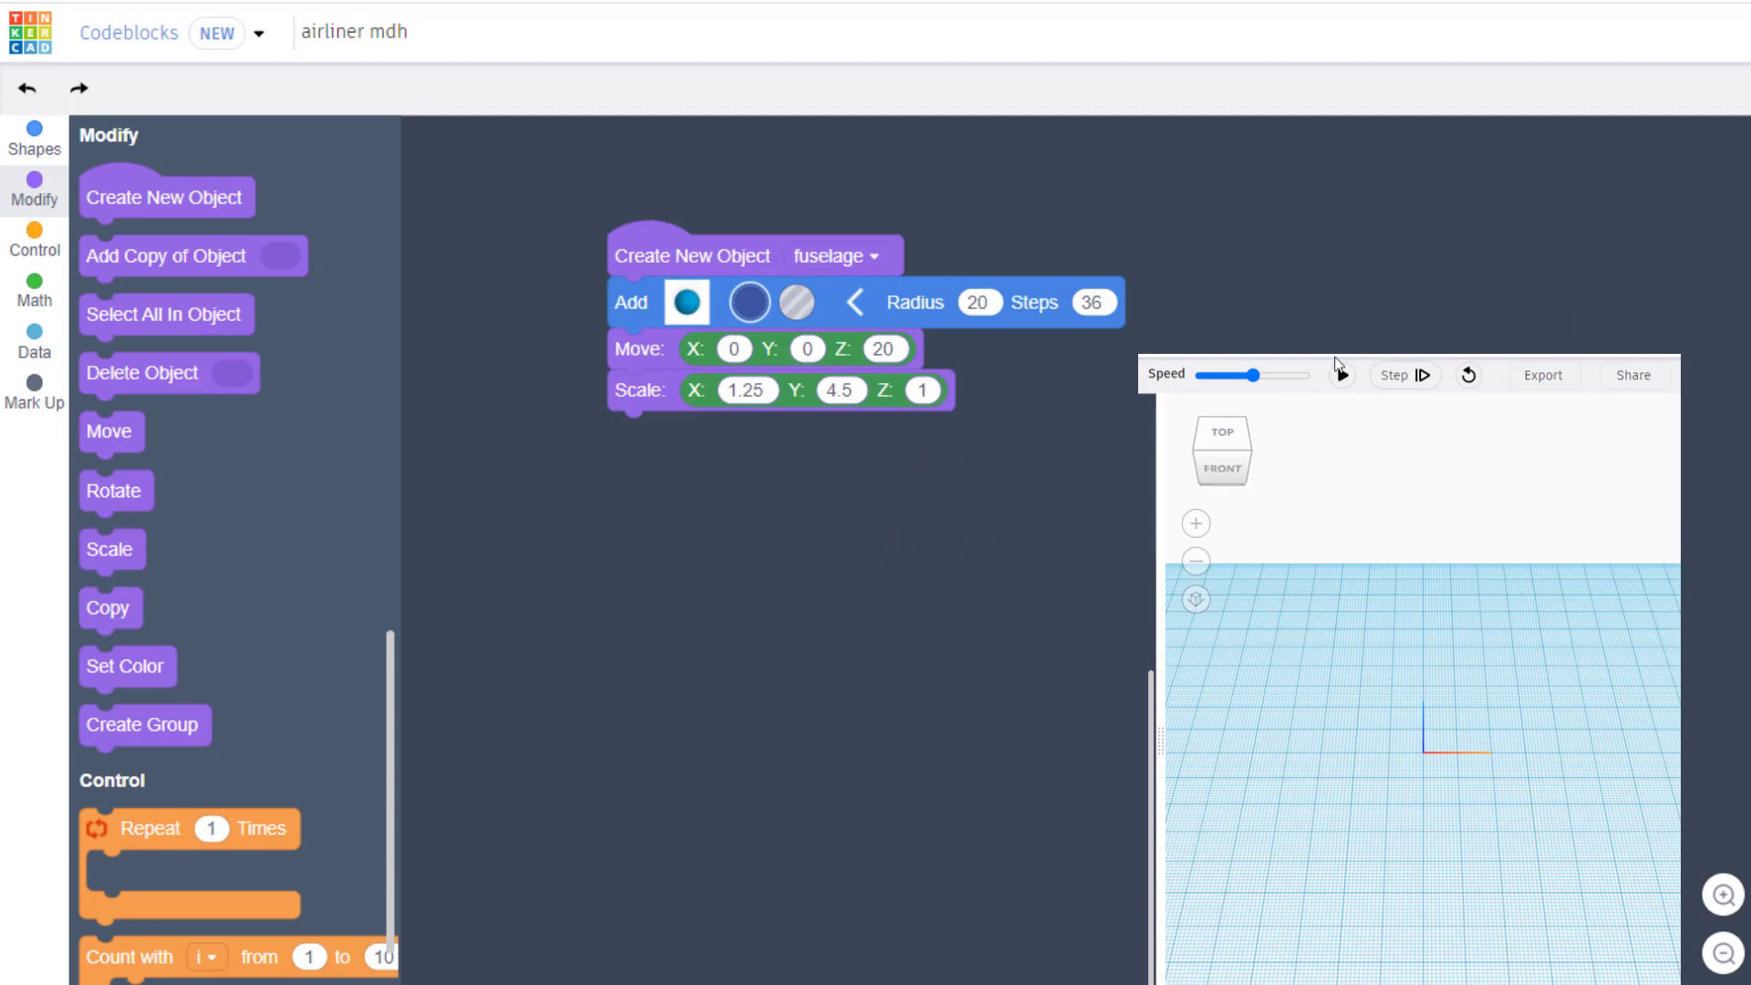
click(1339, 376)
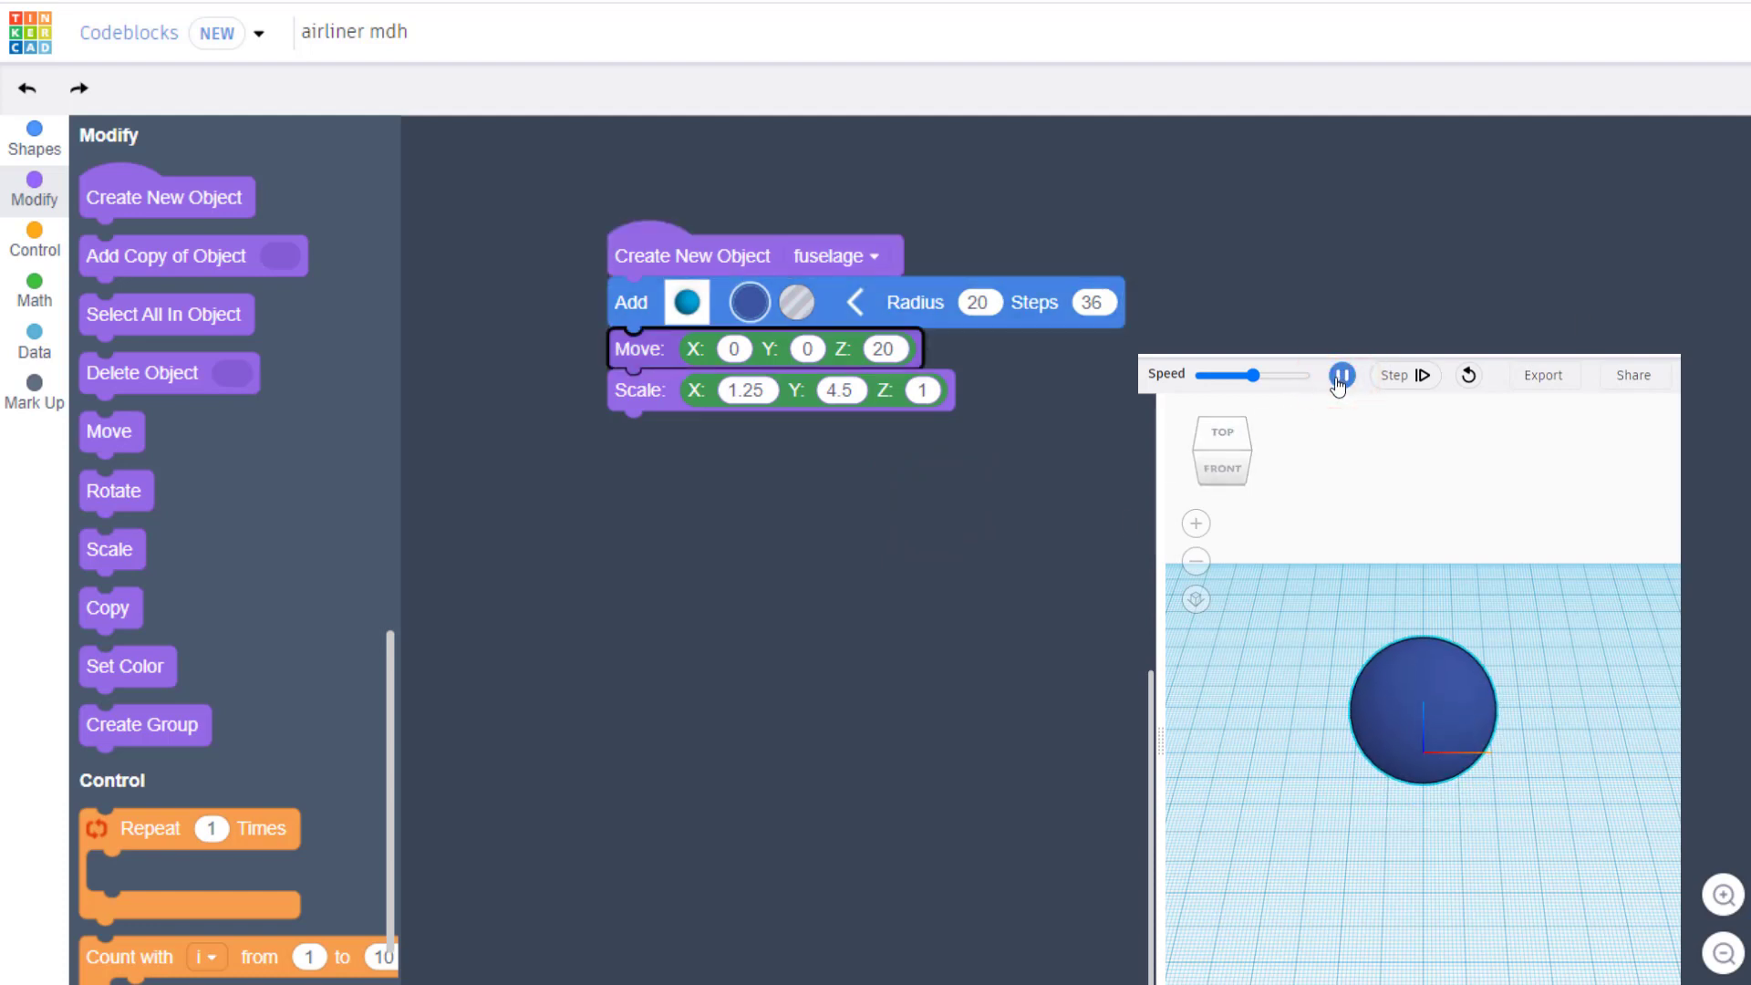
right_drag(1569, 703, 1555, 628)
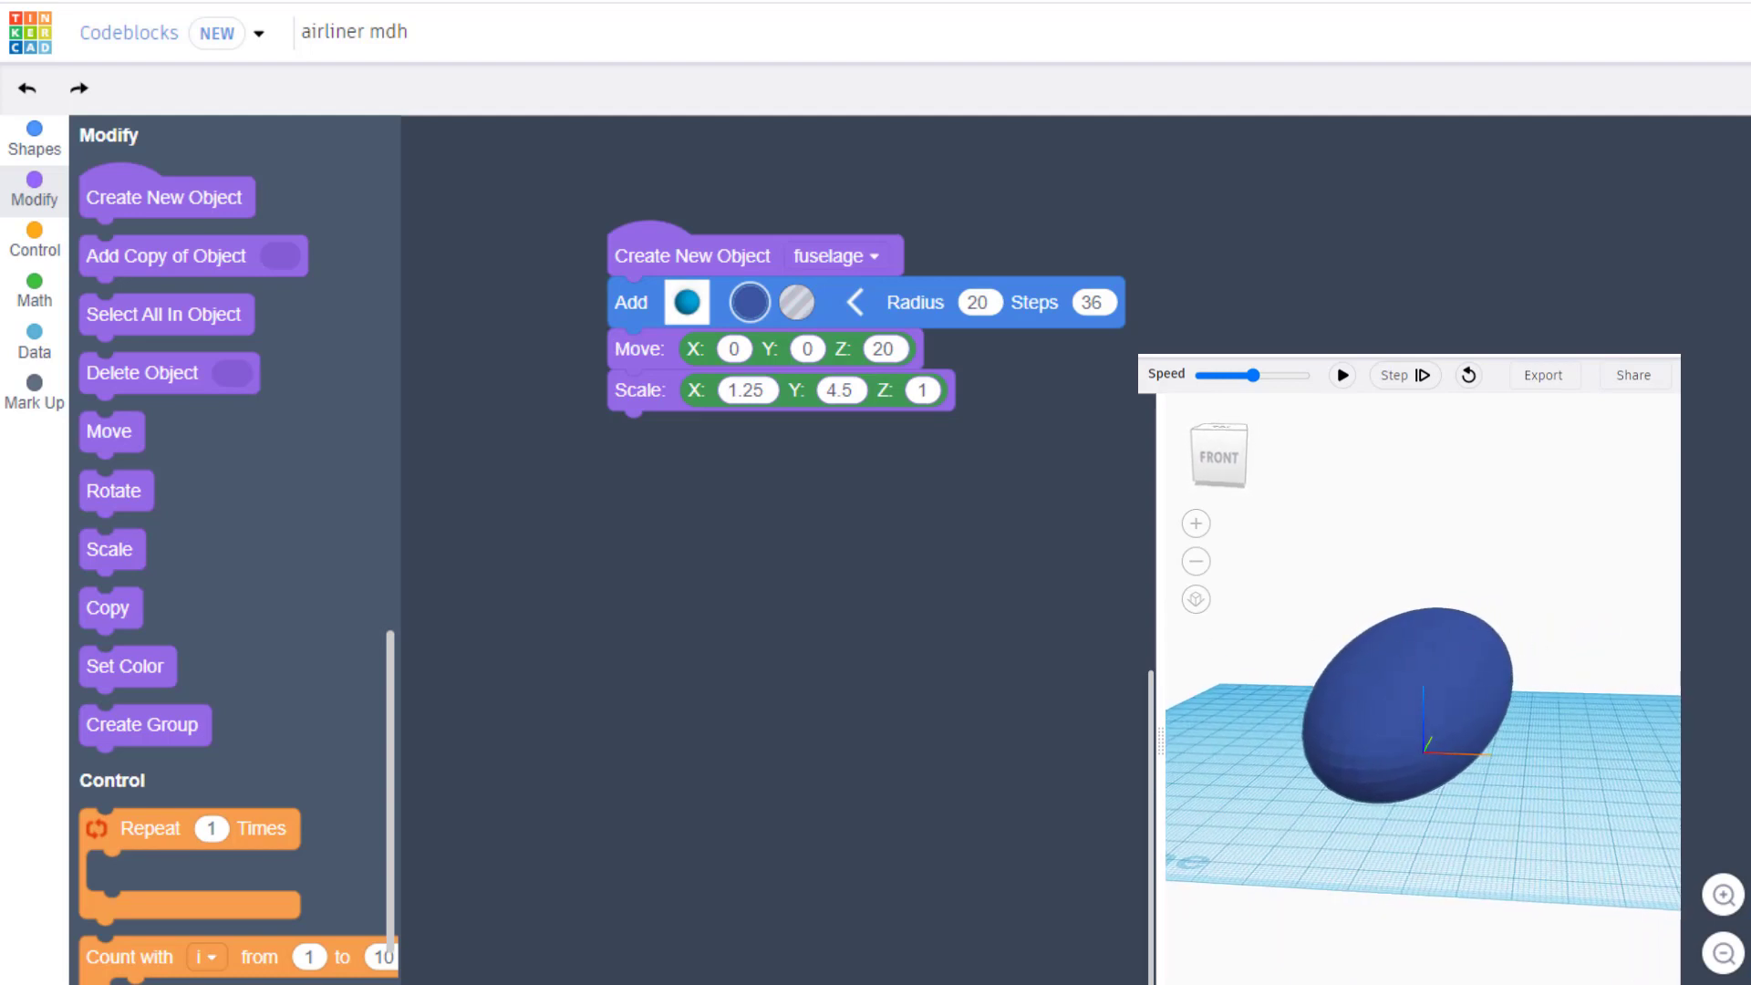
click(1114, 484)
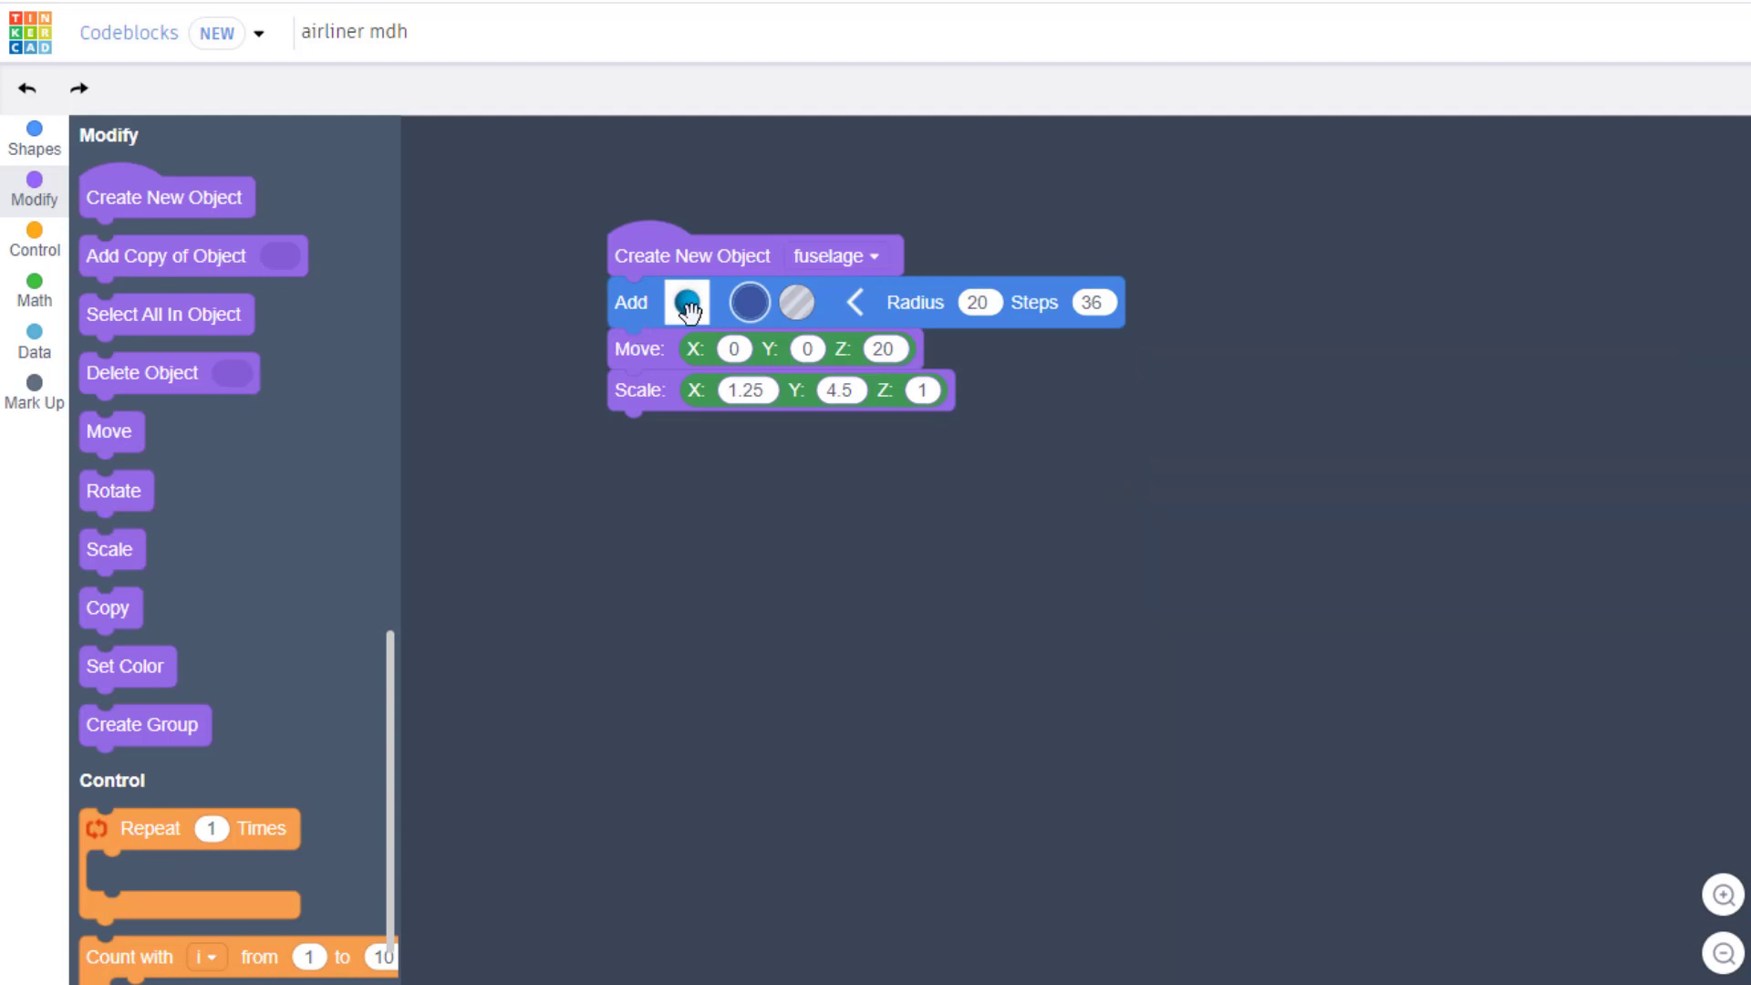
Duplicate the ellipsoid stack as a radius-19.5 hole, then add a Box block below
right_click(638, 302)
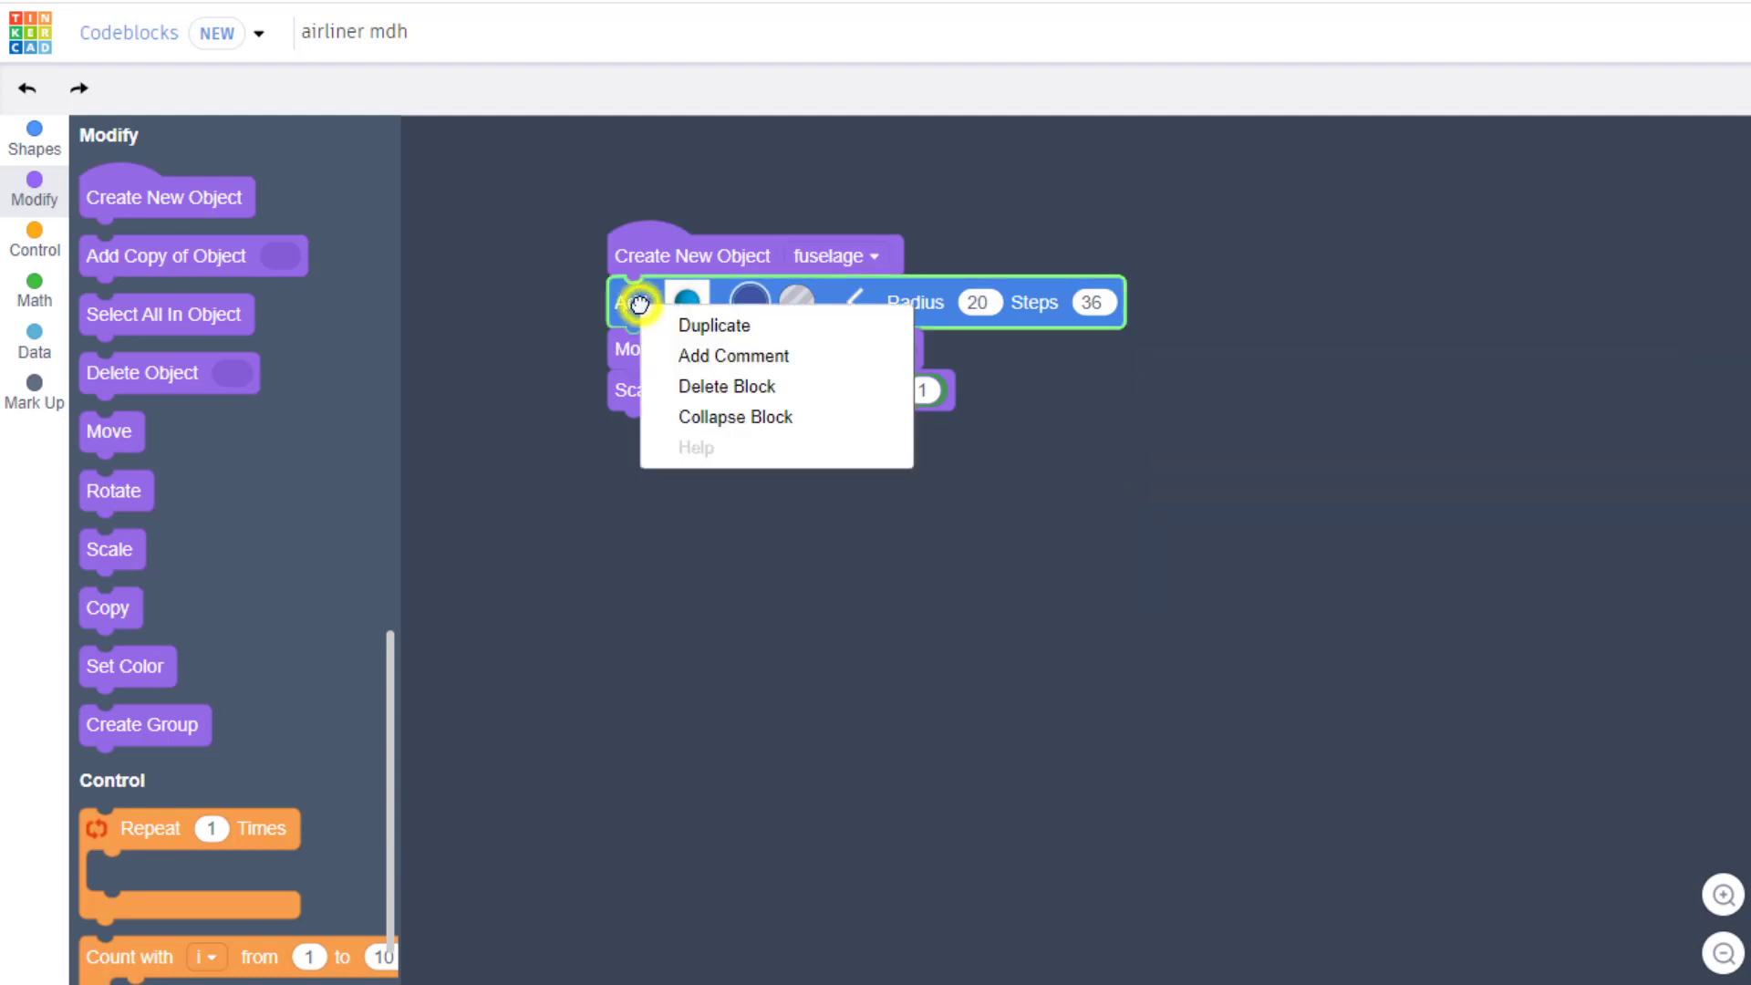
click(693, 325)
drag(665, 333, 597, 429)
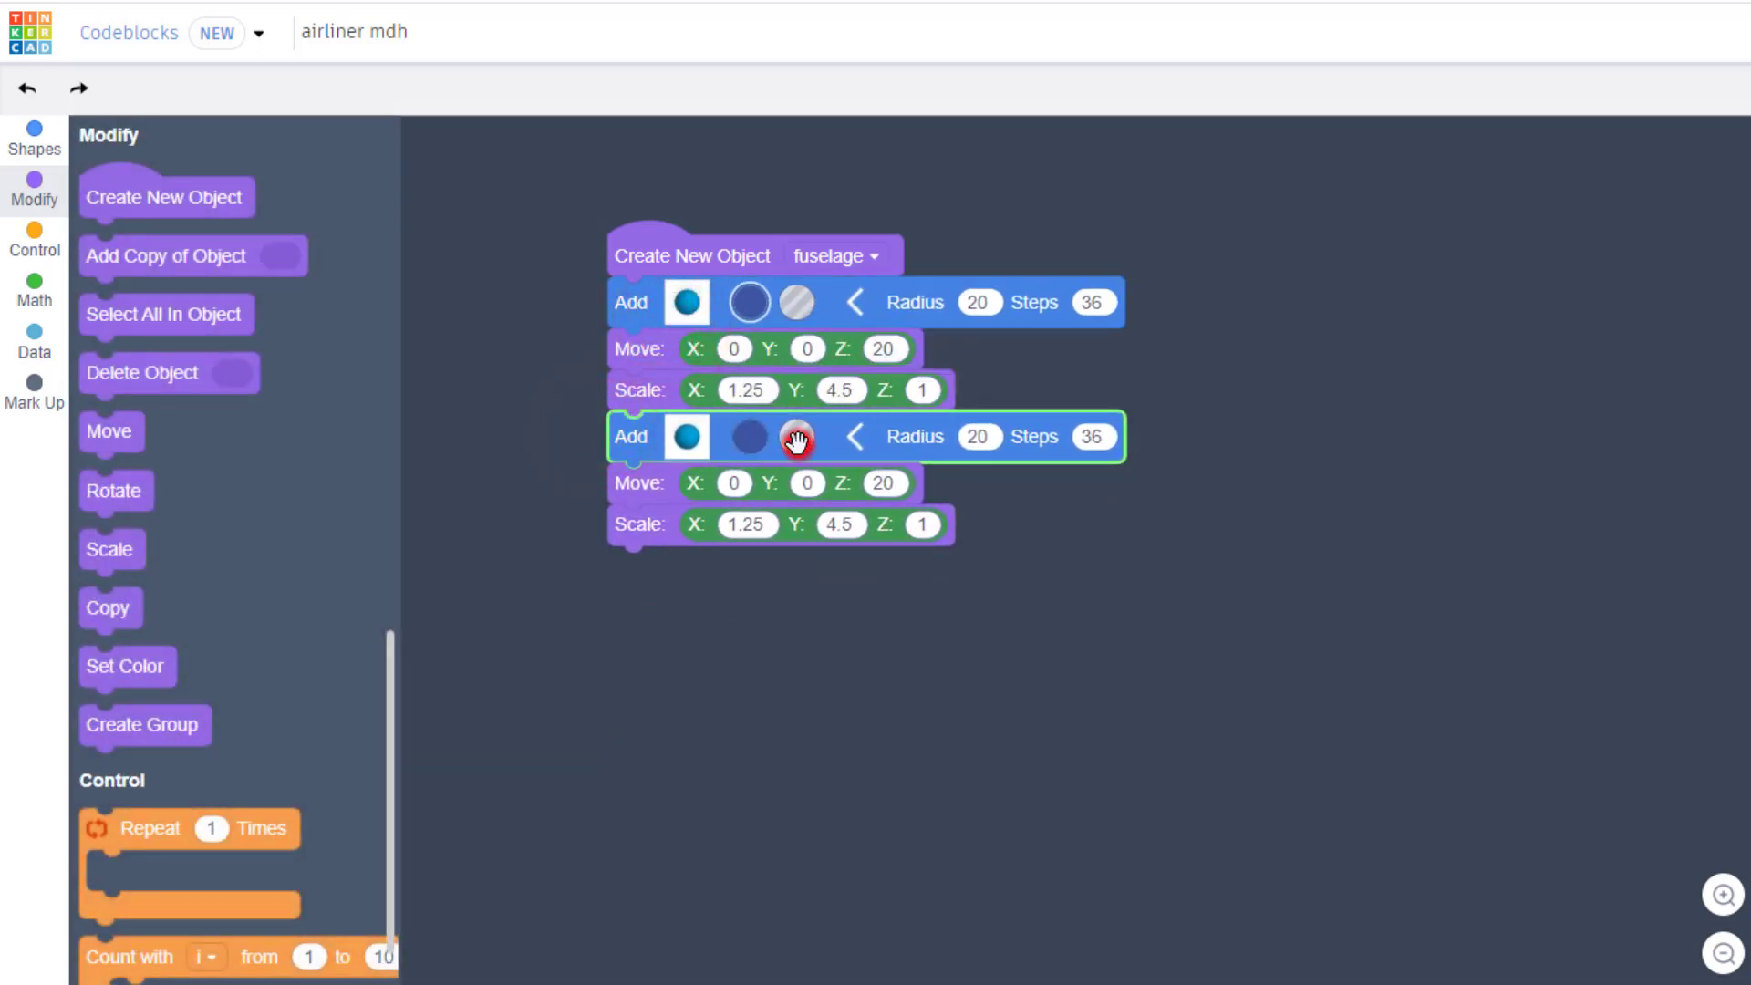
click(797, 441)
click(981, 437)
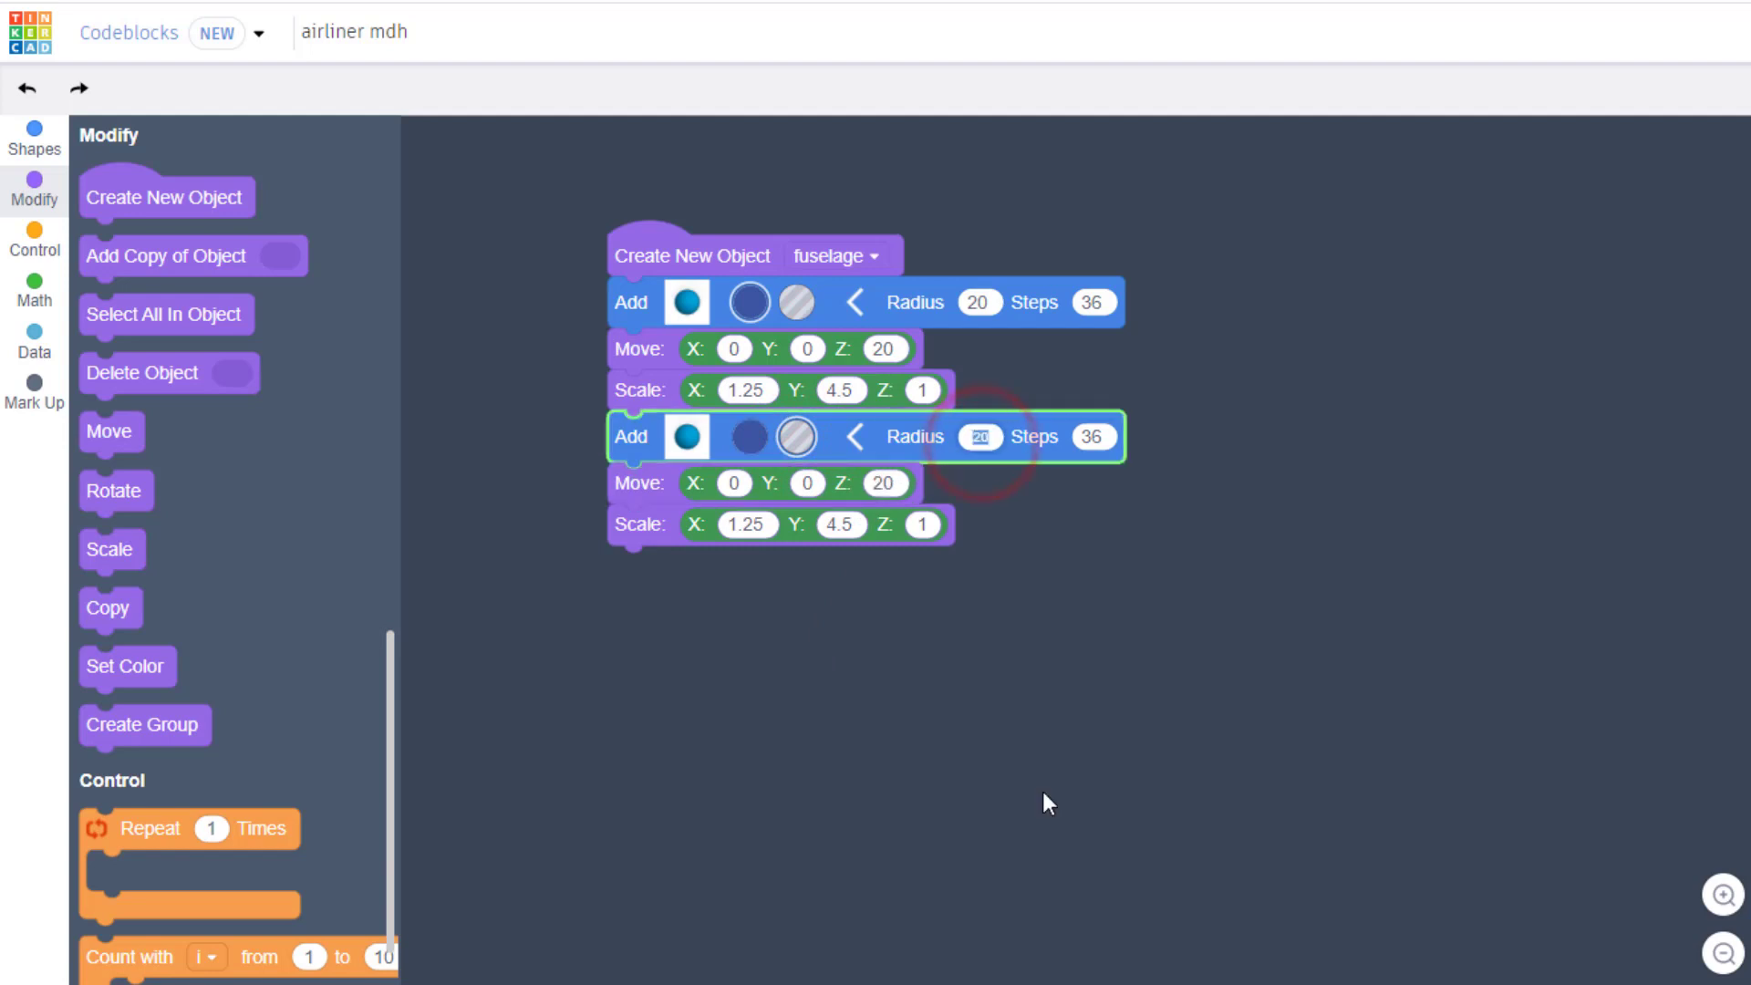
text(19.5)
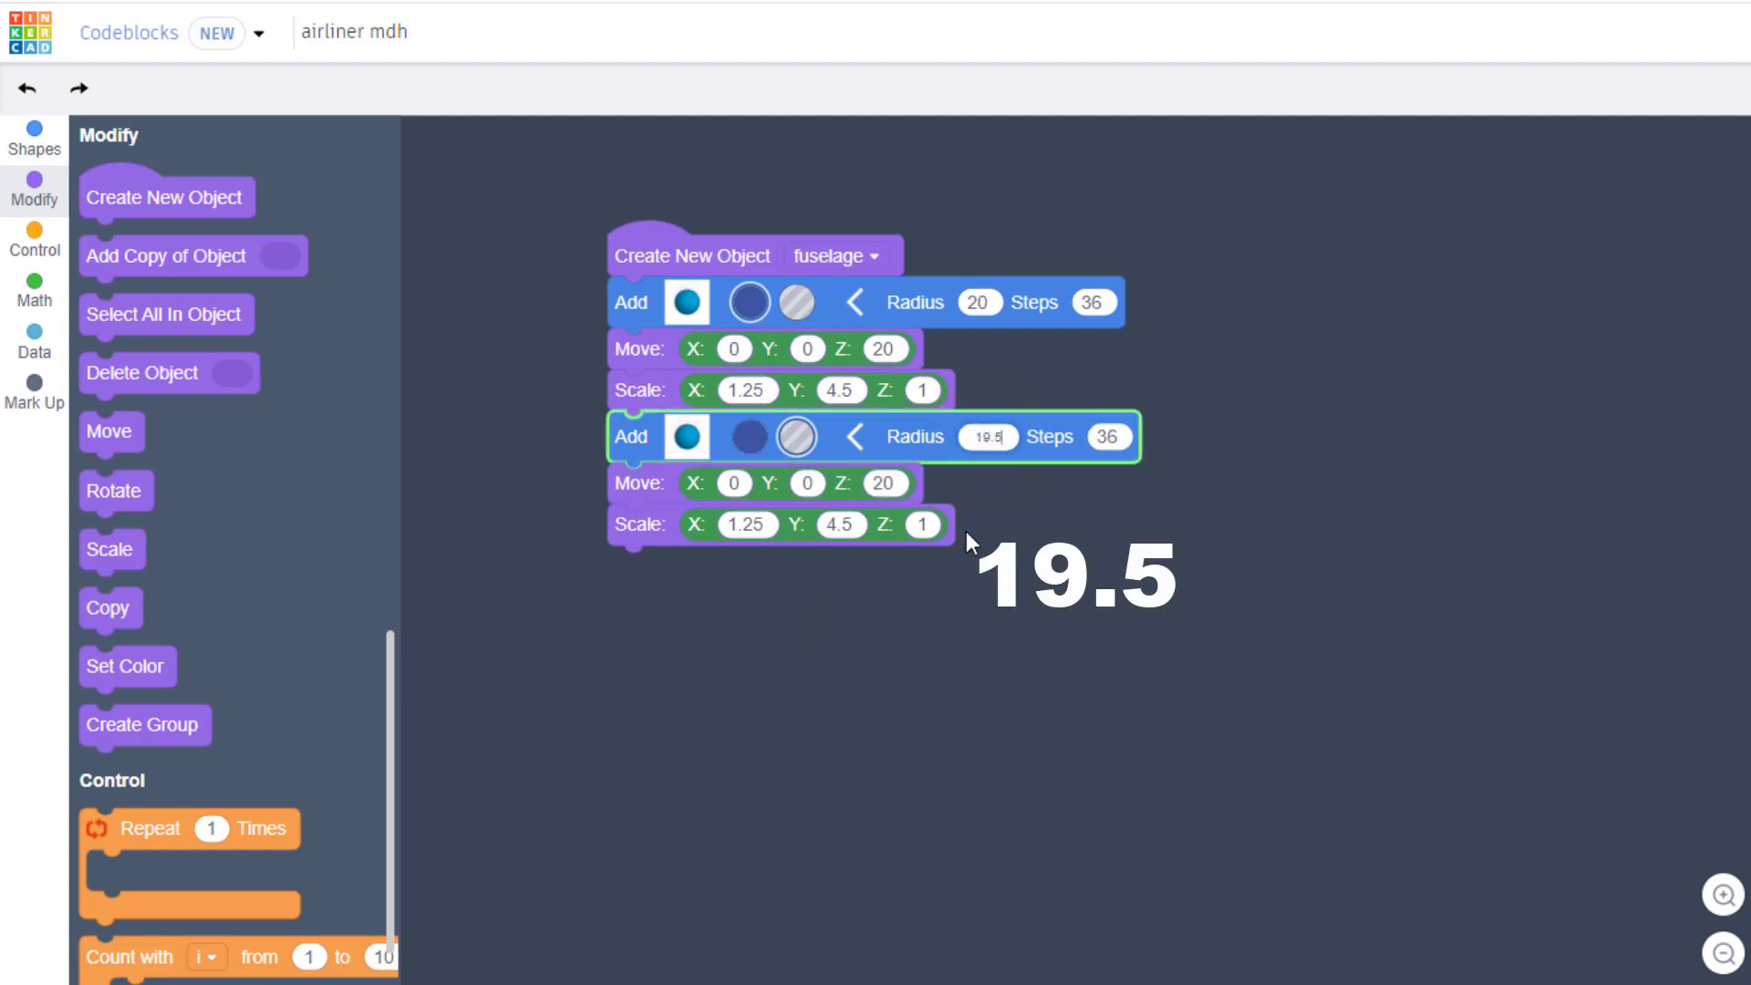
click(1025, 529)
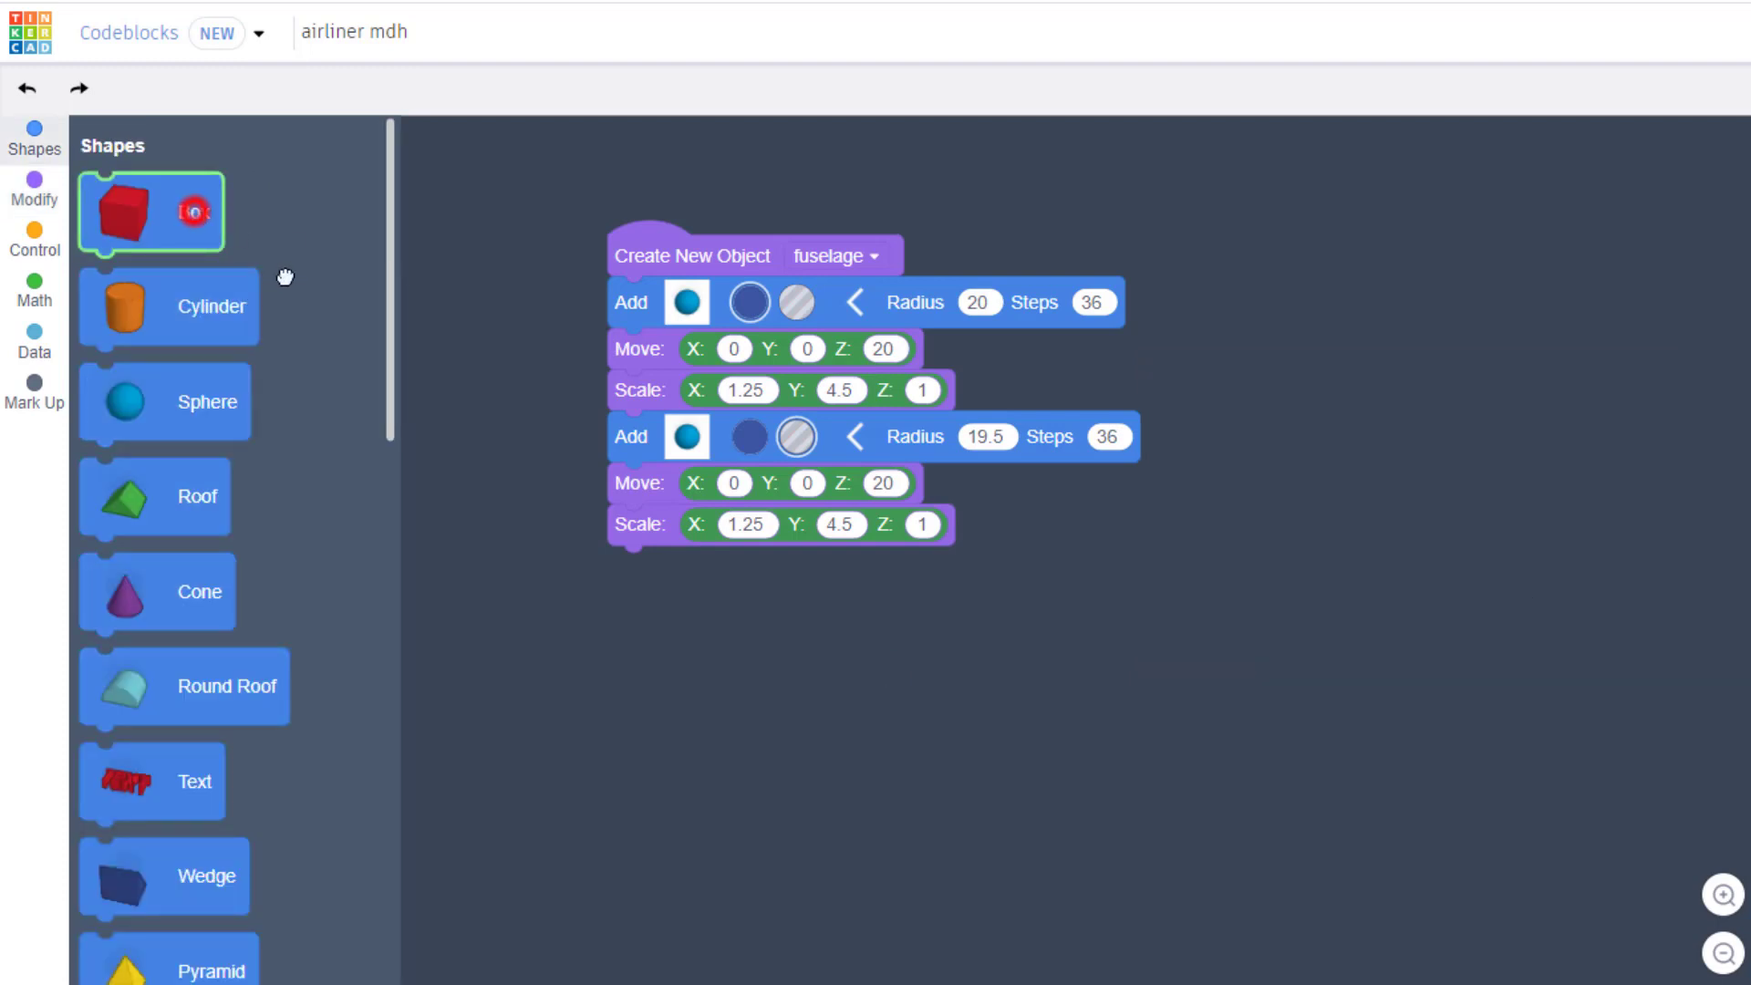
drag(286, 277, 707, 594)
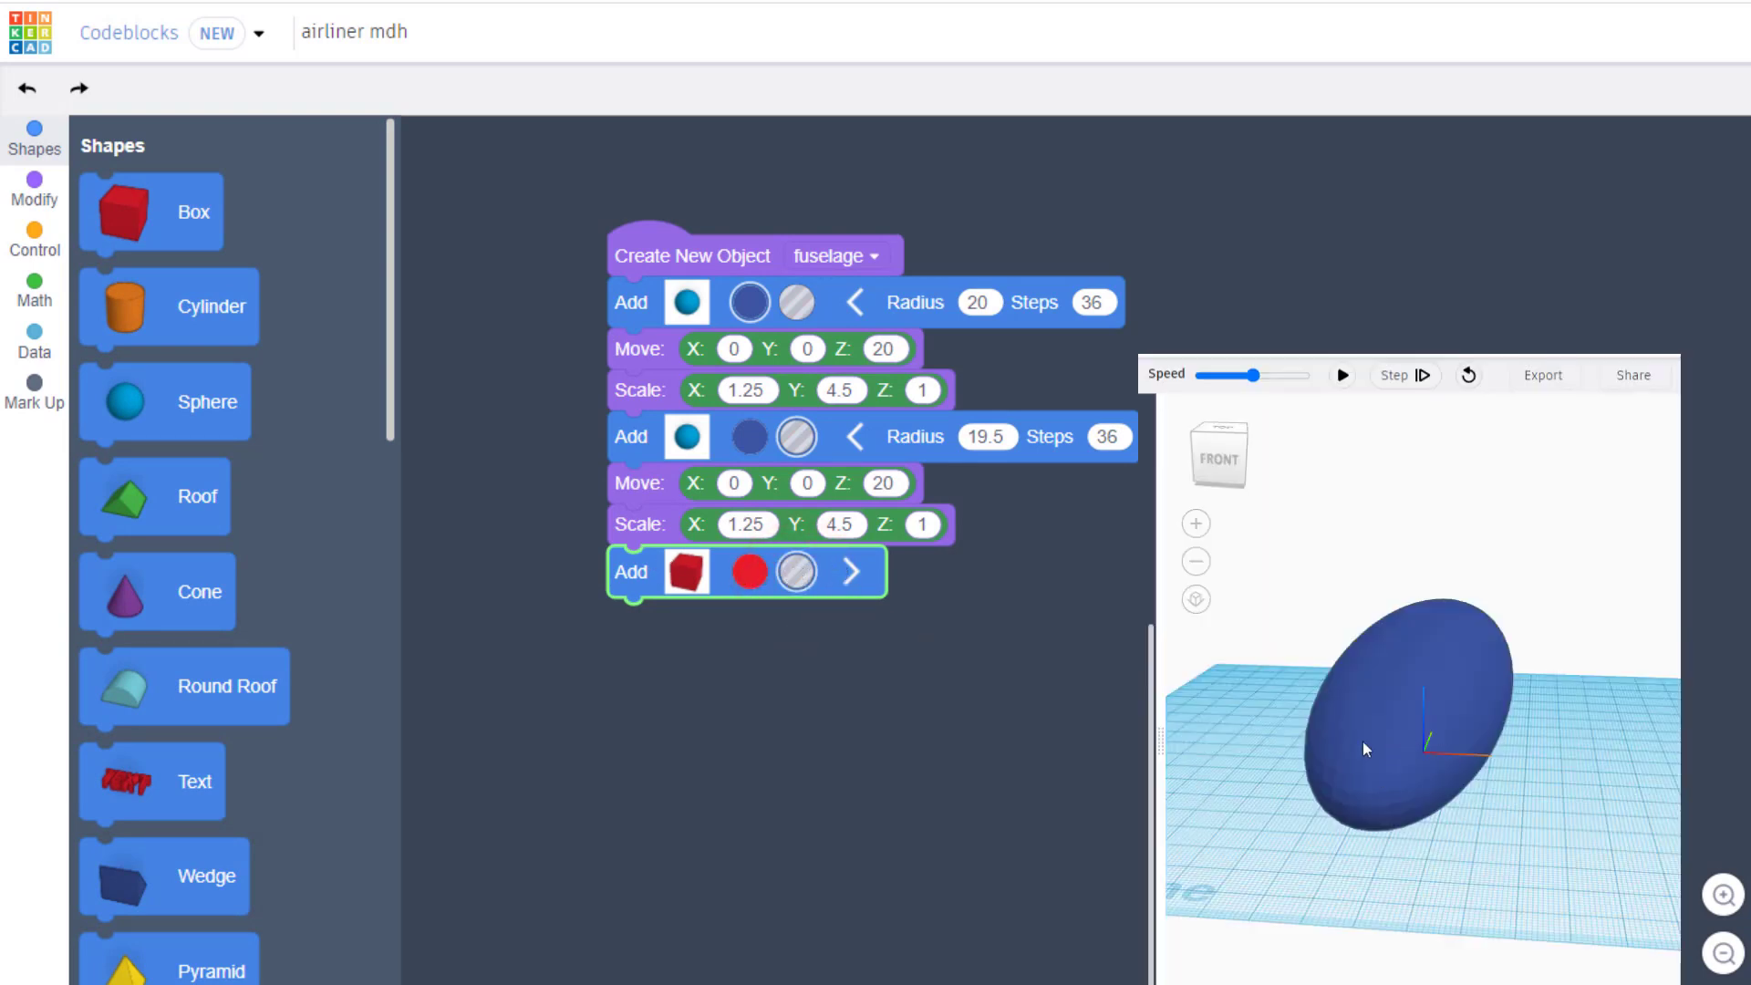
Size the box 50 × 30 × 5 and make it a hole
click(856, 574)
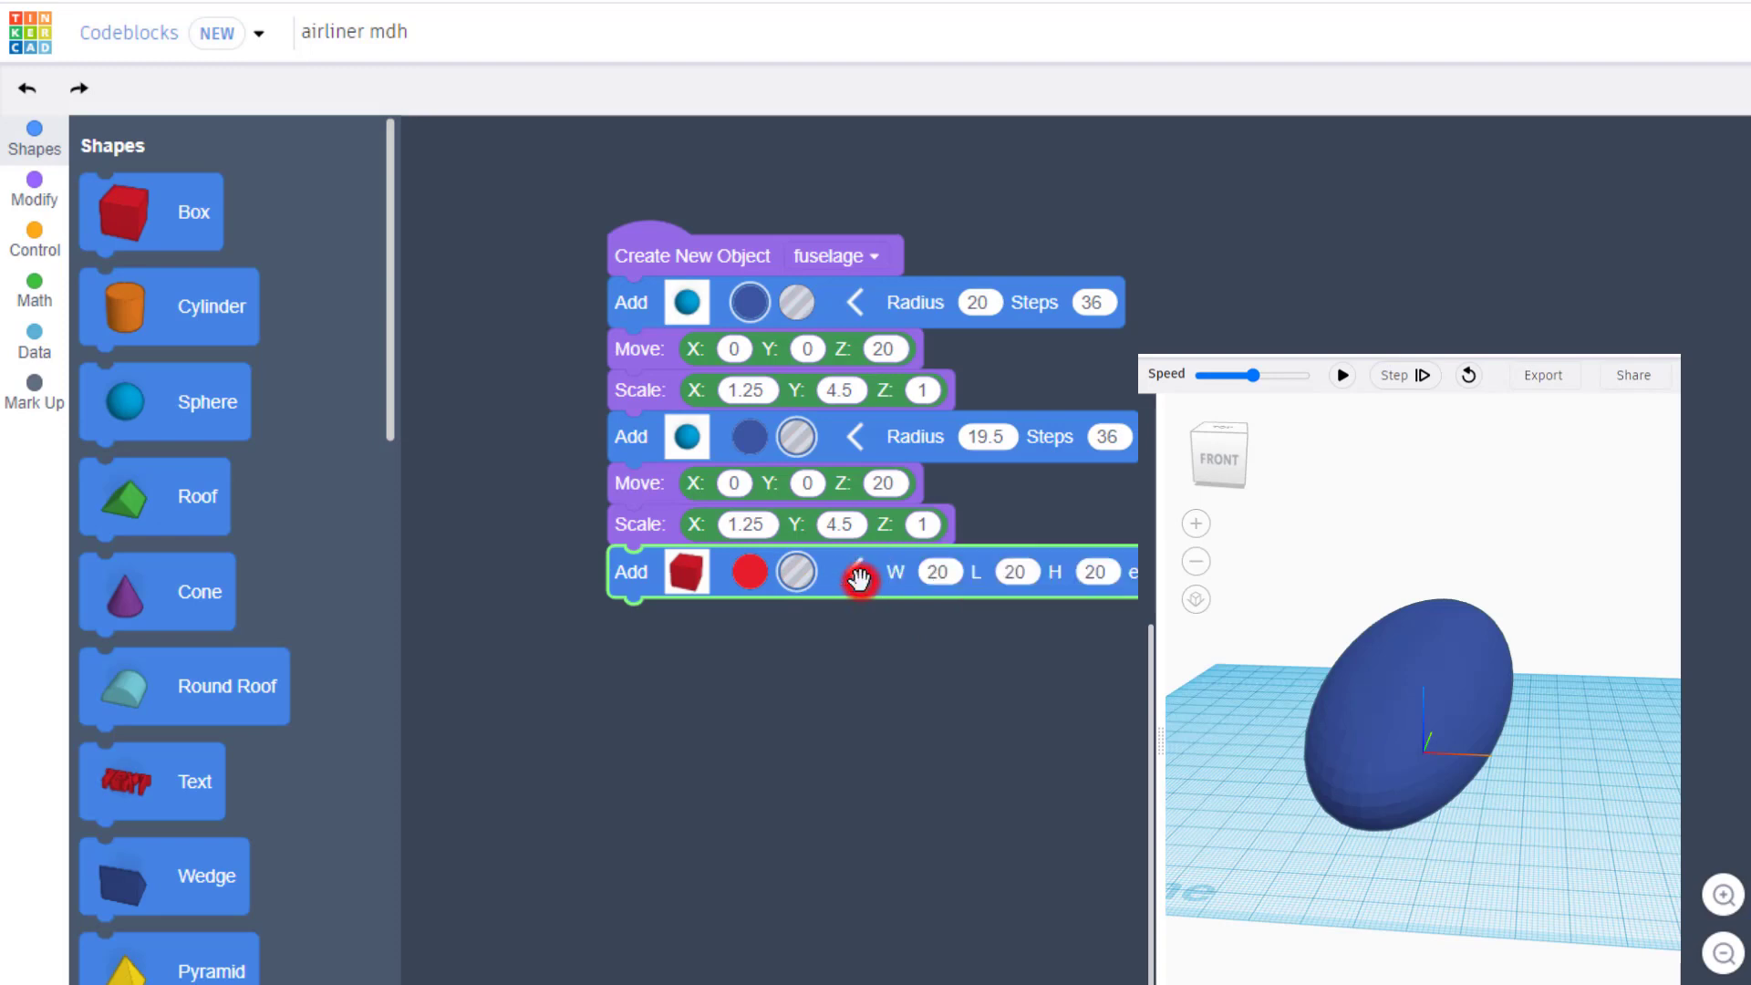
click(939, 572)
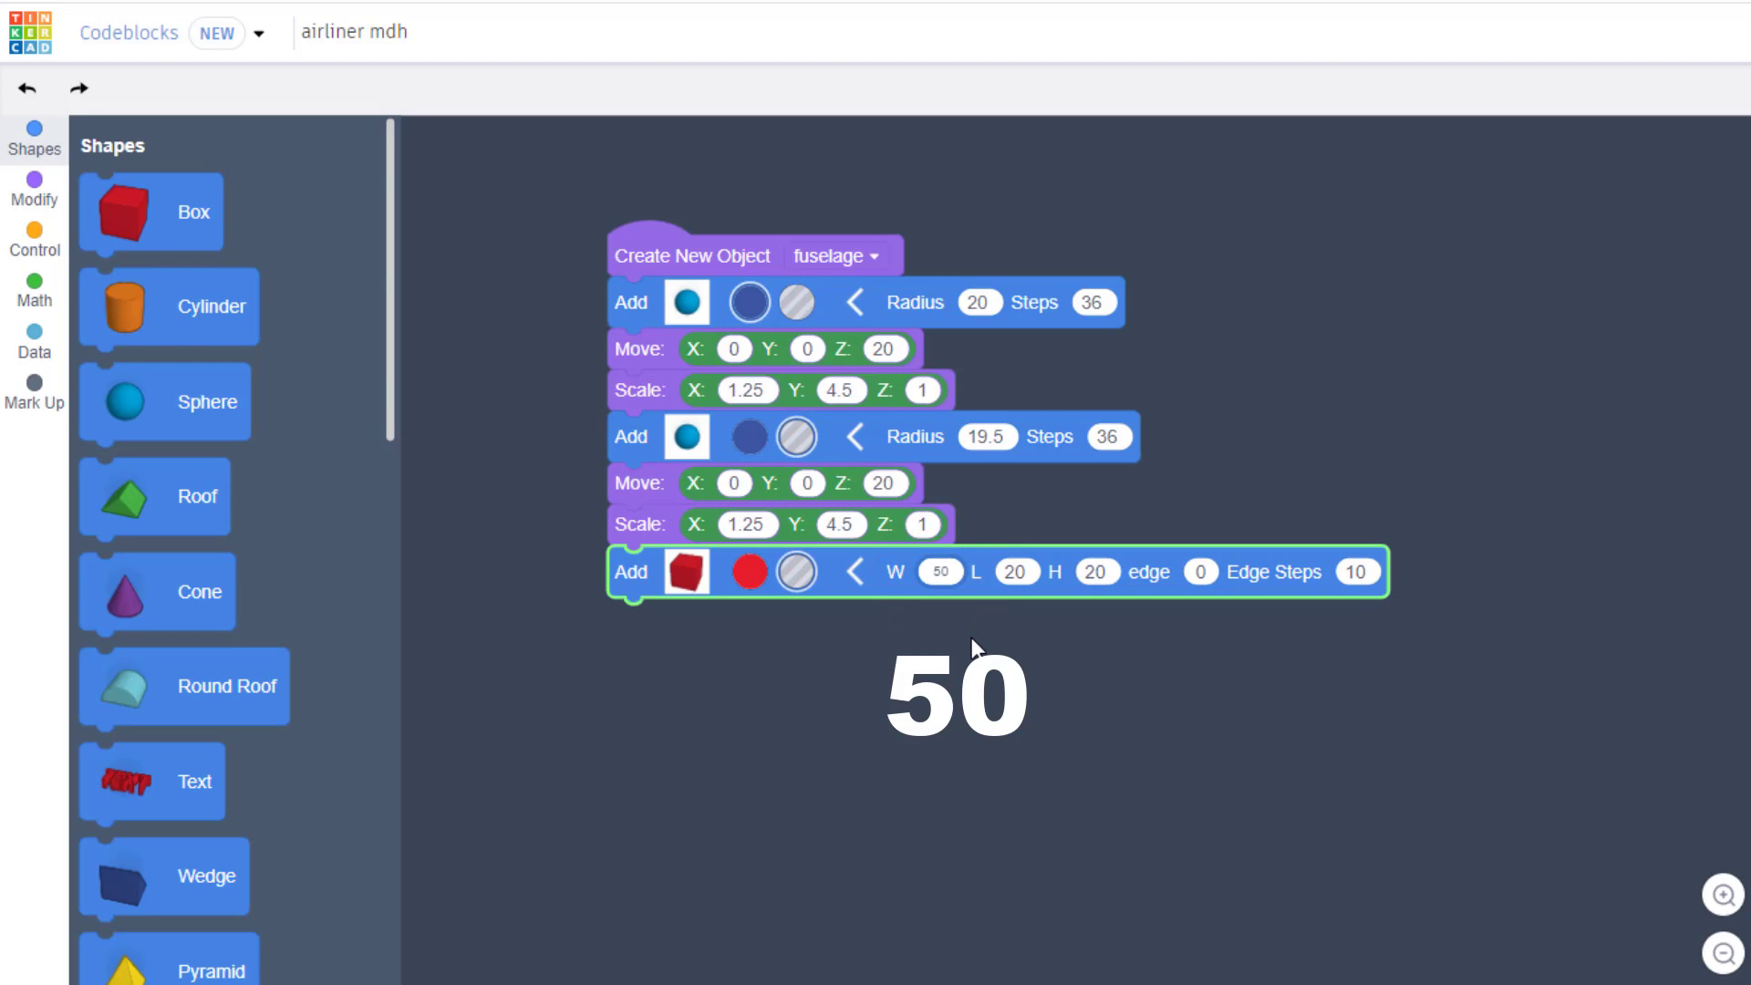
click(1025, 572)
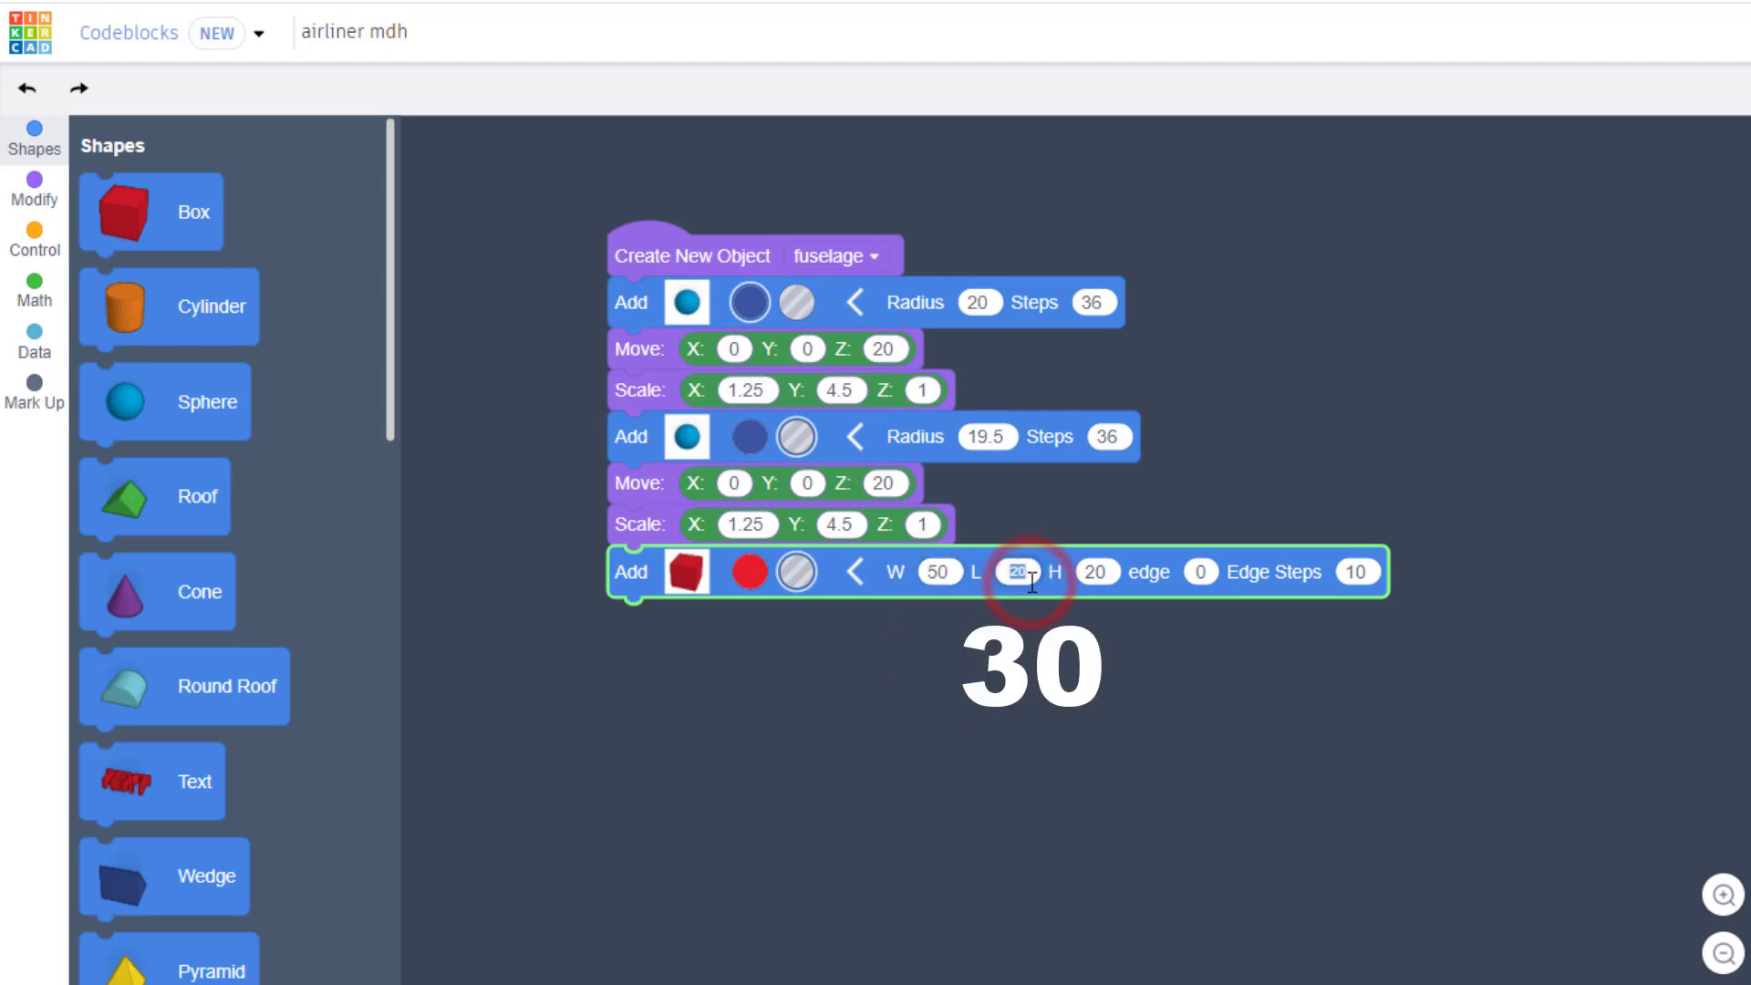
click(1099, 572)
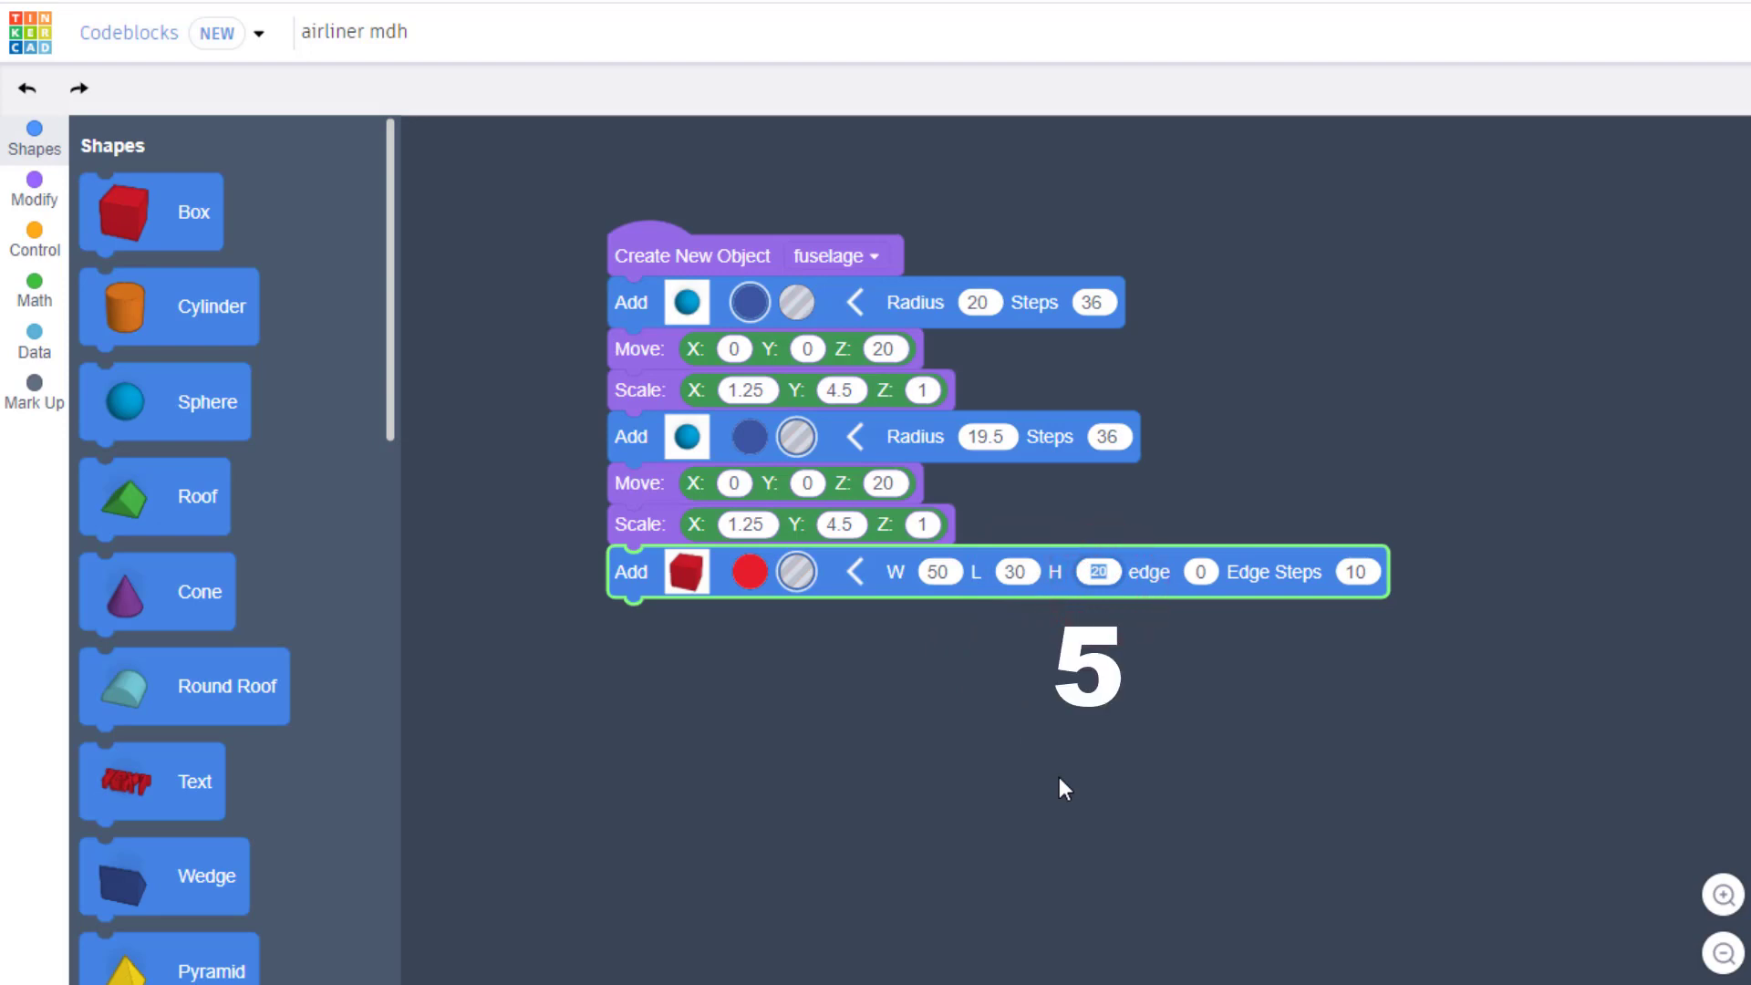
text(5)
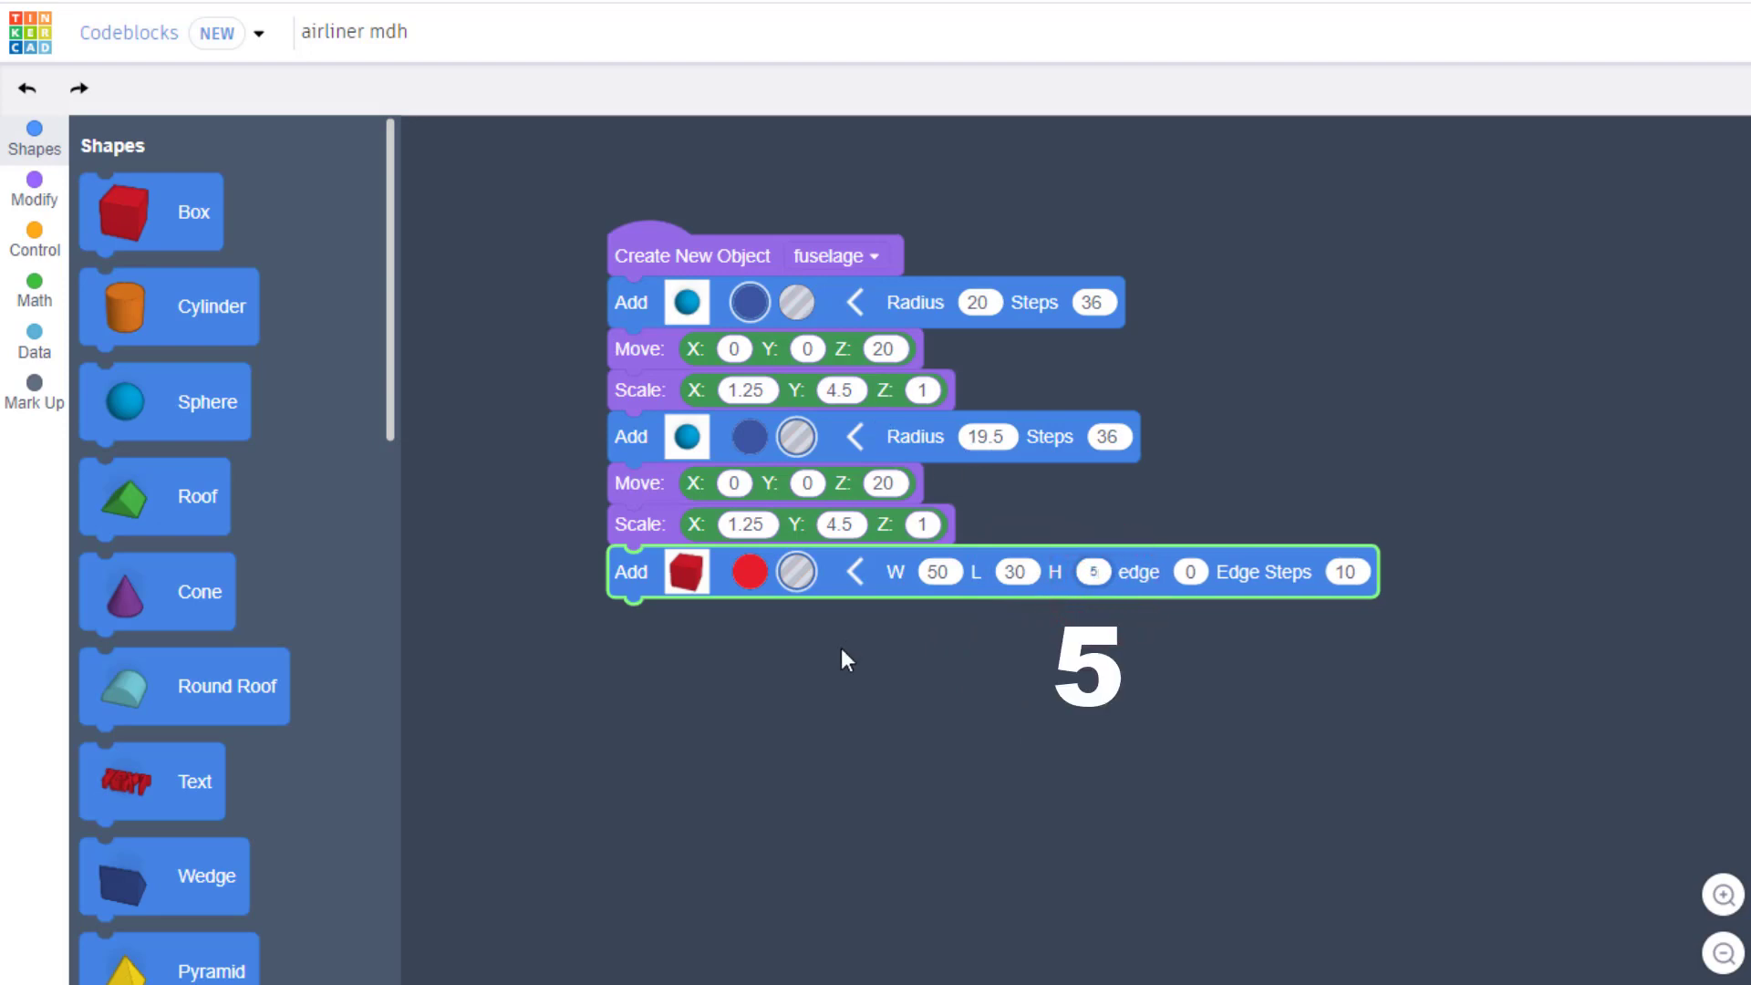
click(794, 573)
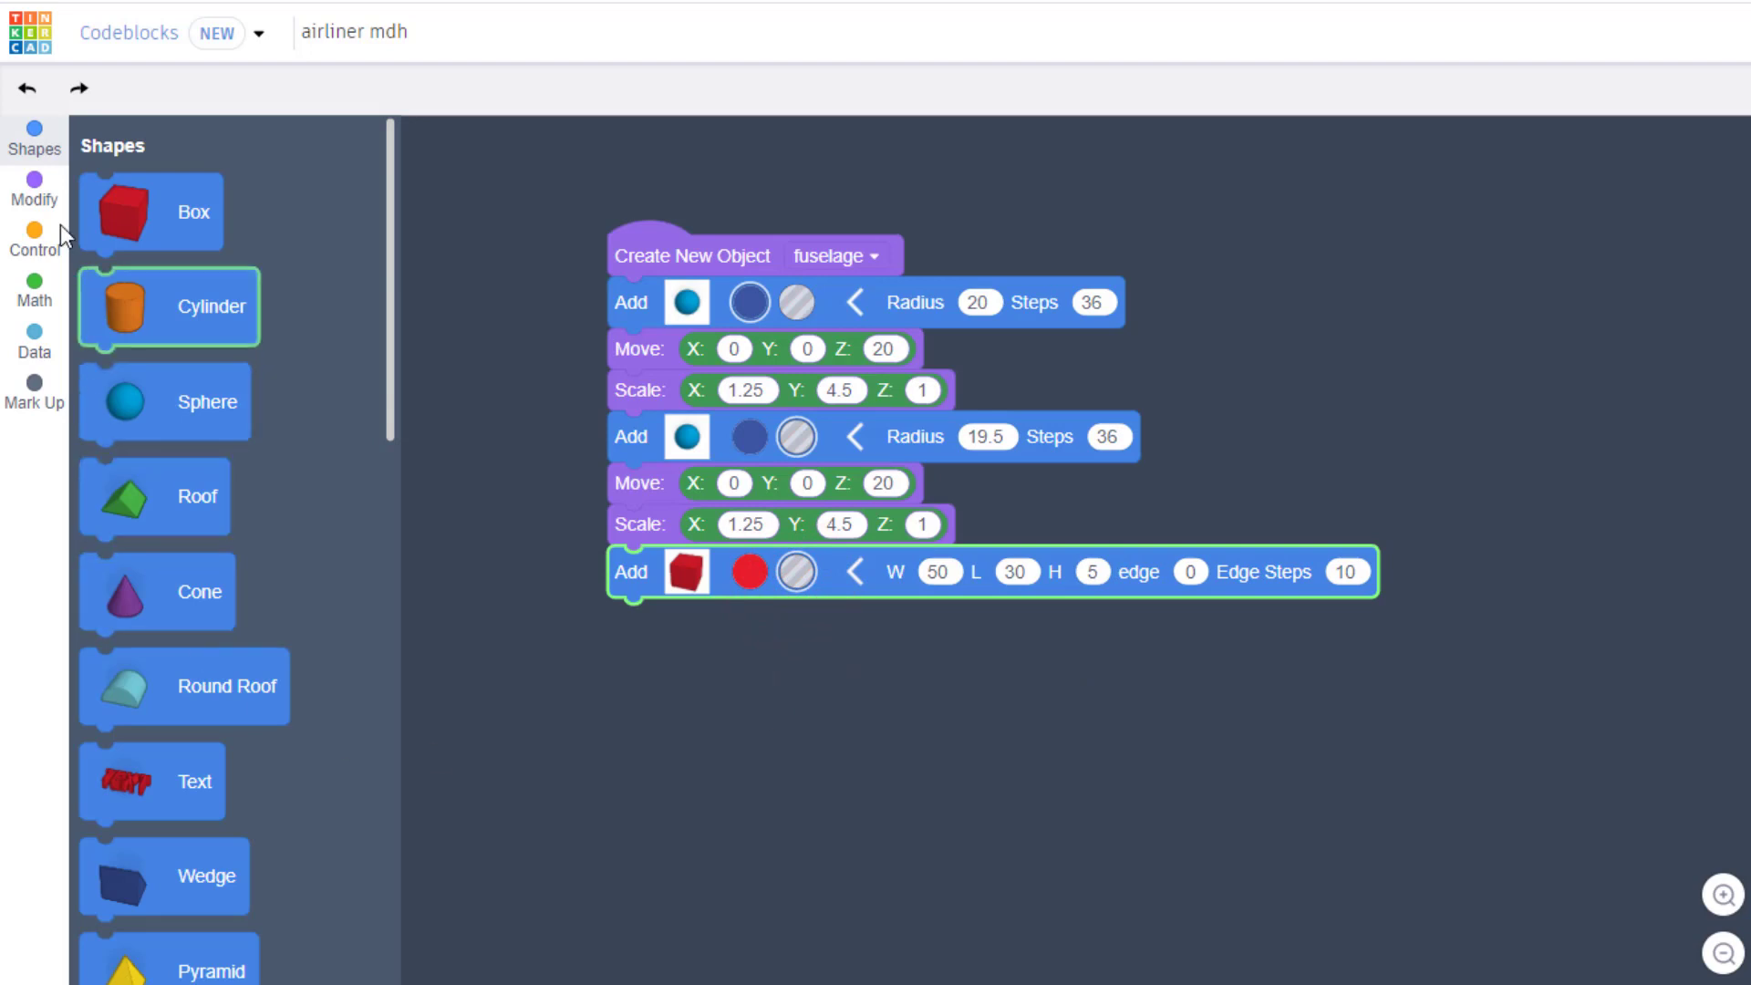
Move the box hole to Y -80, Z 25, previewing at maximum build speed
click(34, 187)
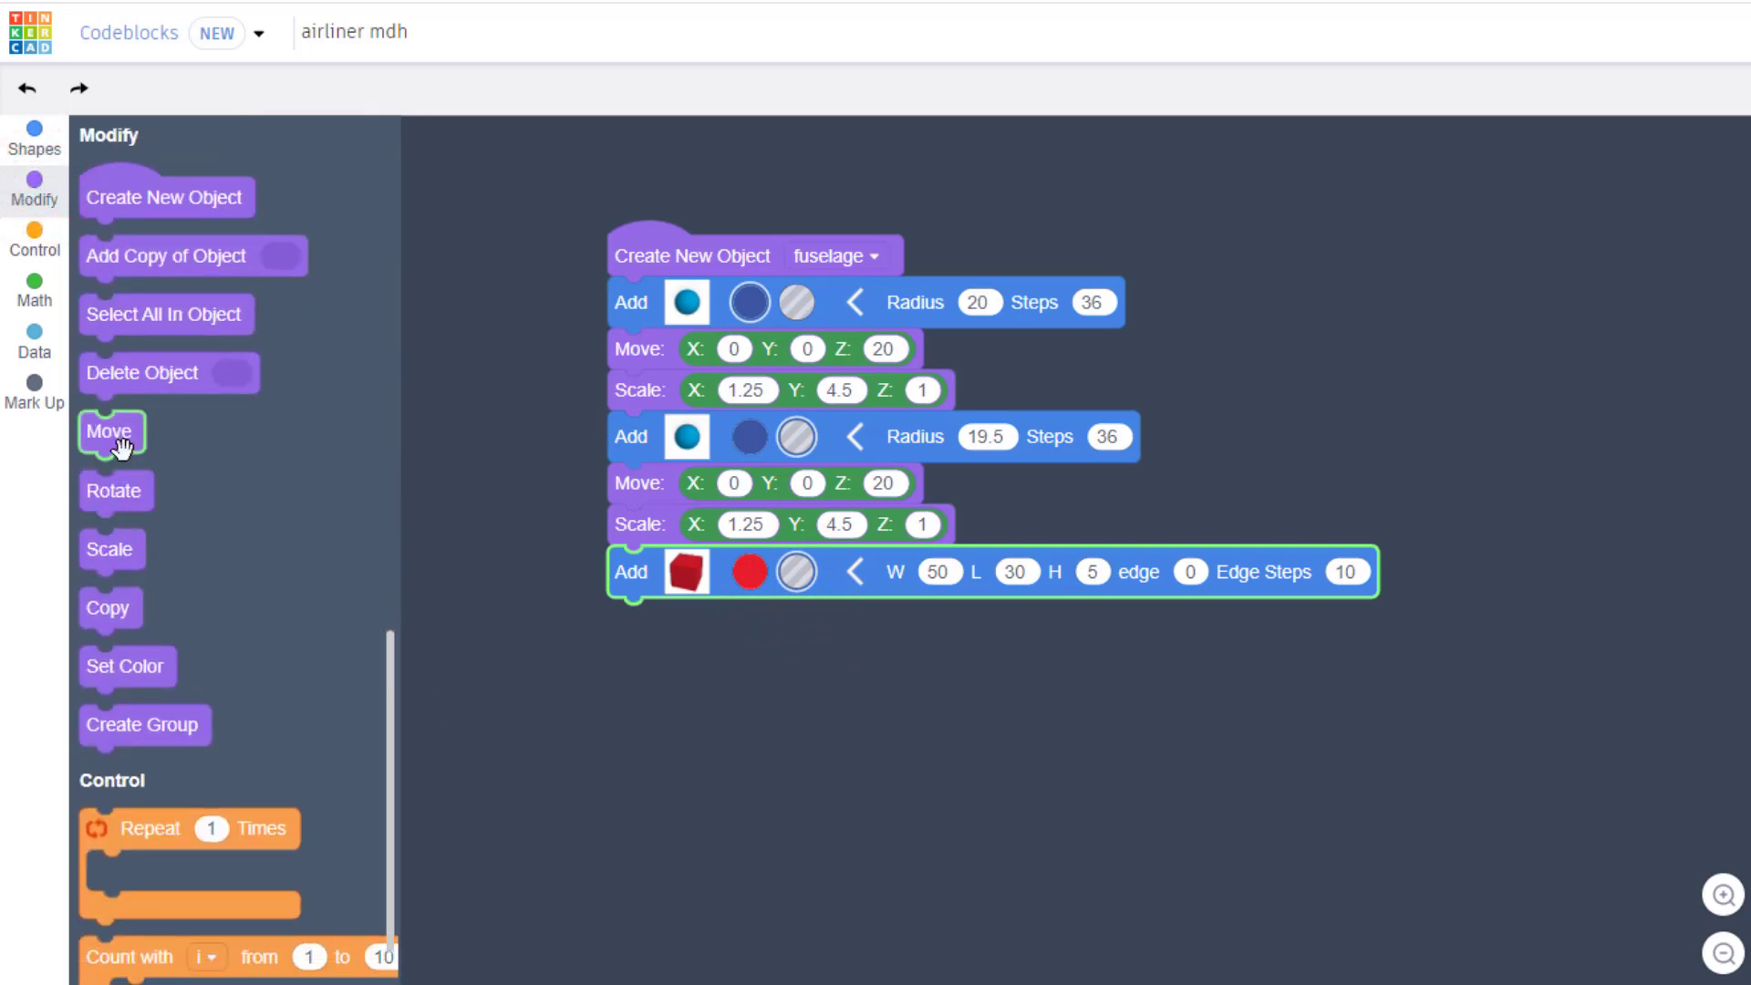
drag(121, 447, 649, 630)
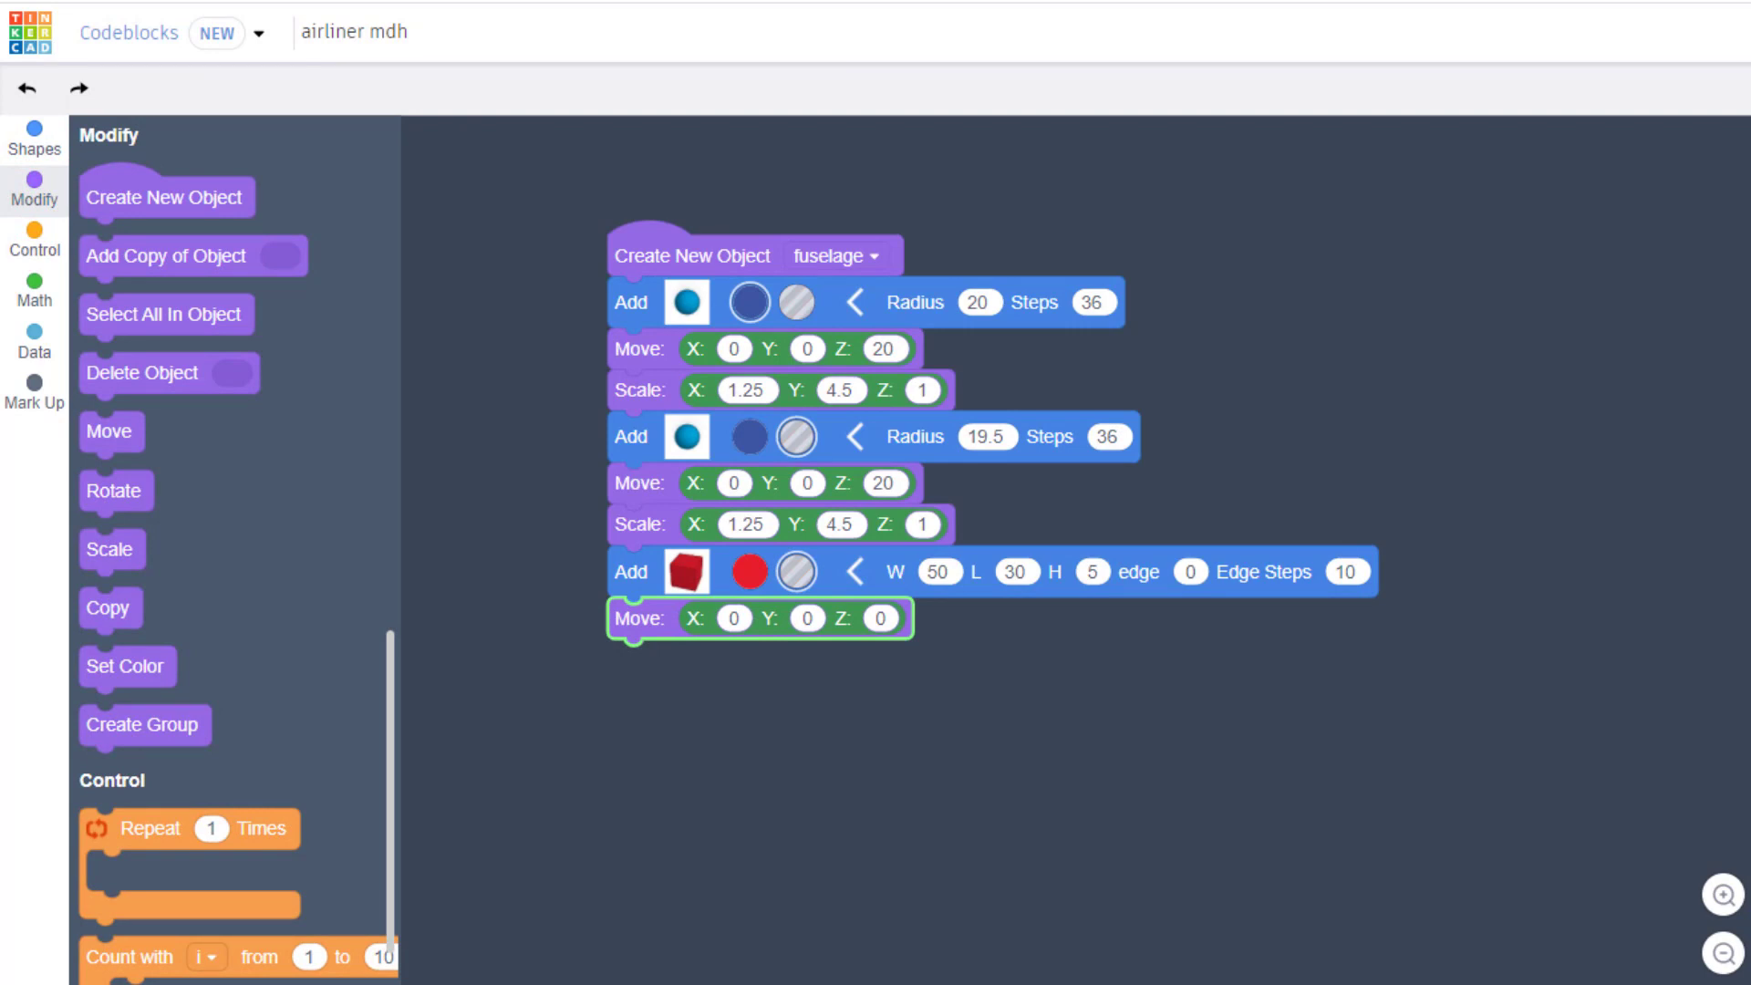
click(809, 618)
text(-)
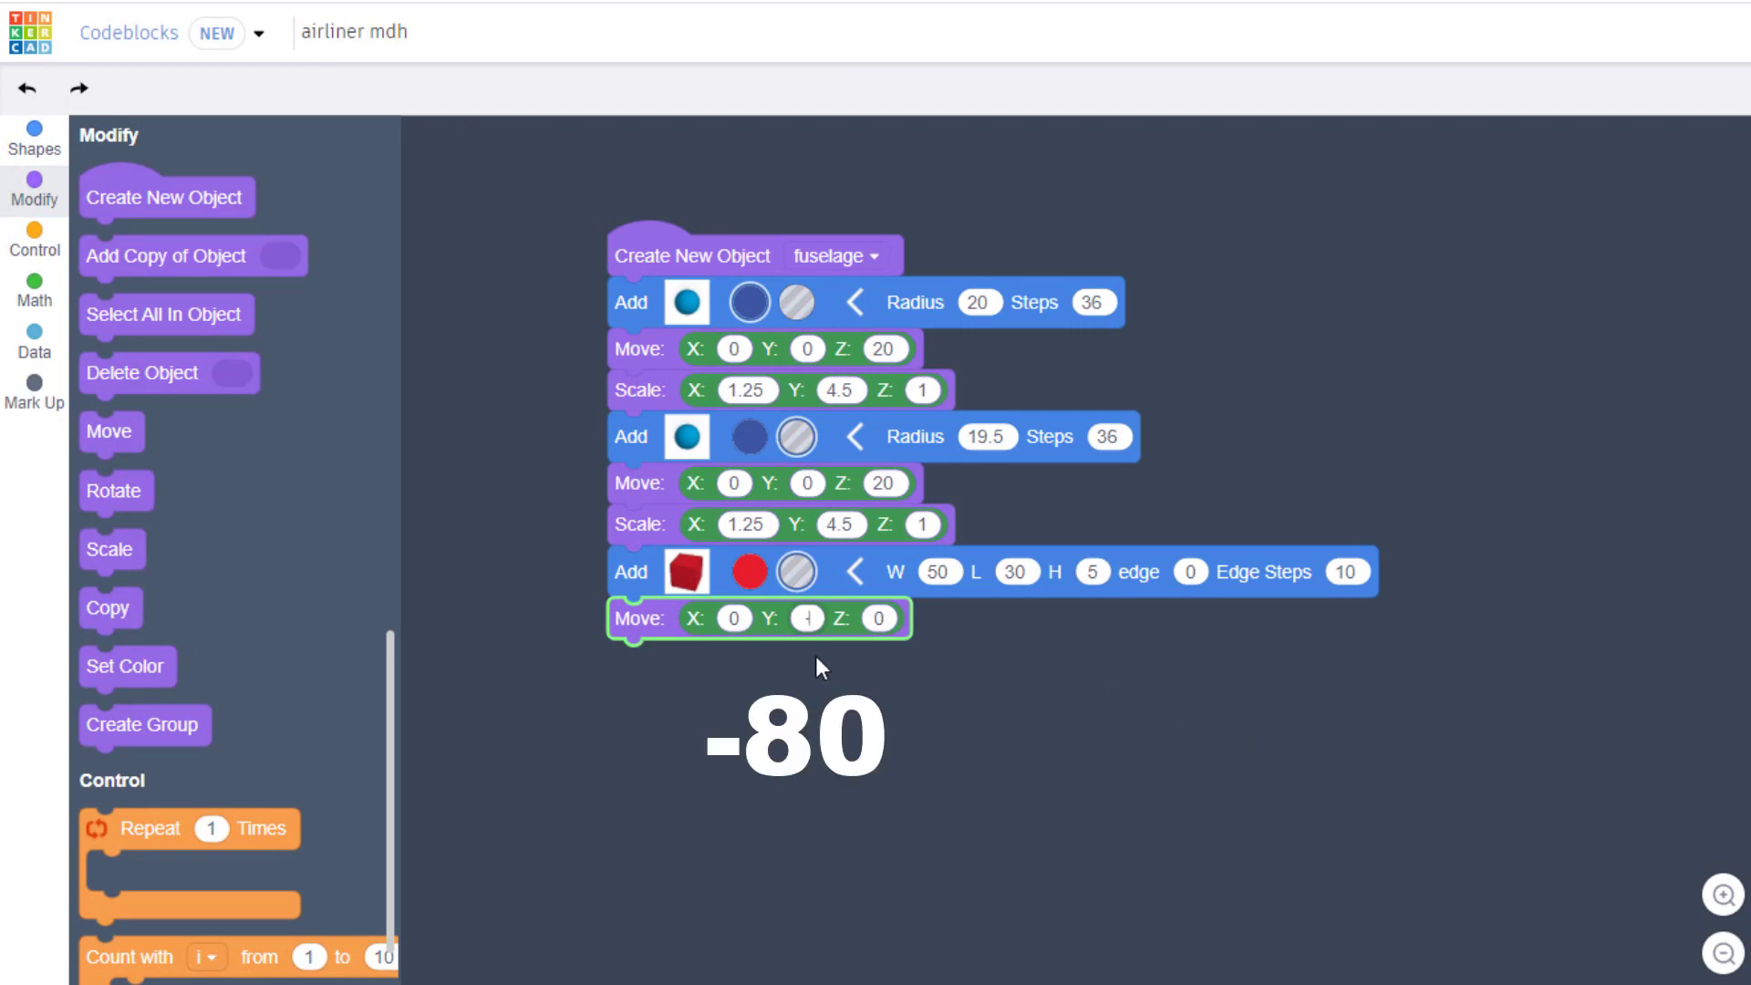
text(80)
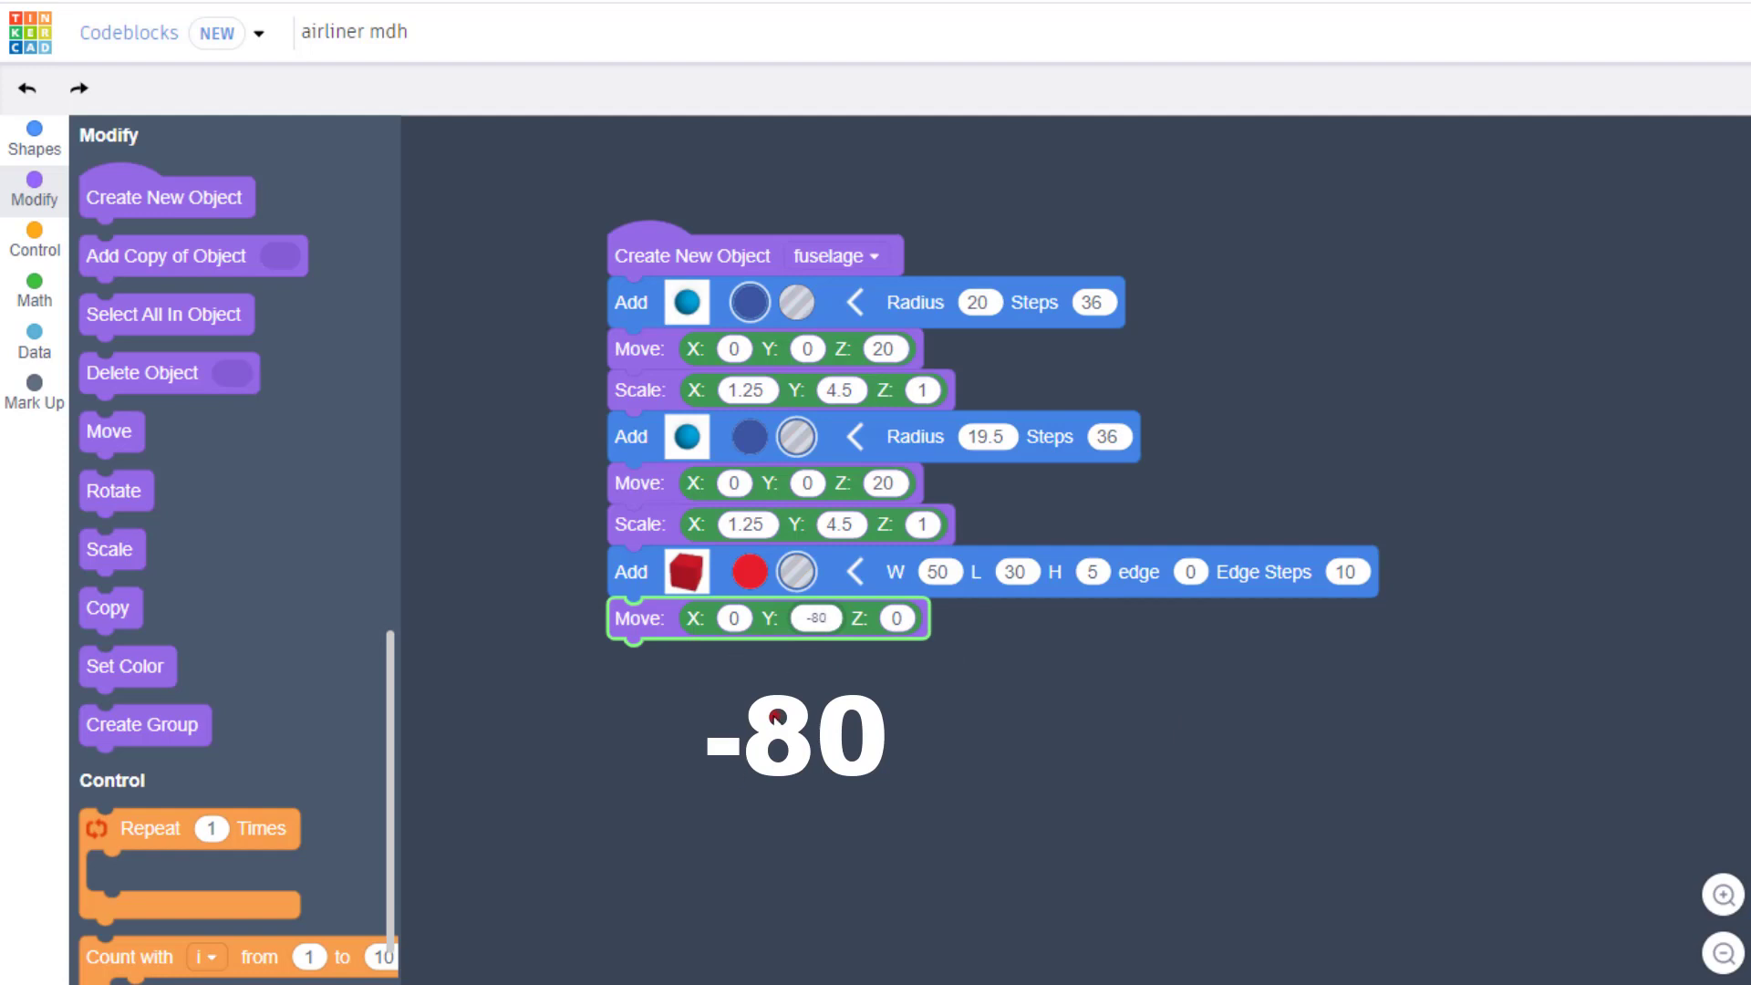
click(773, 716)
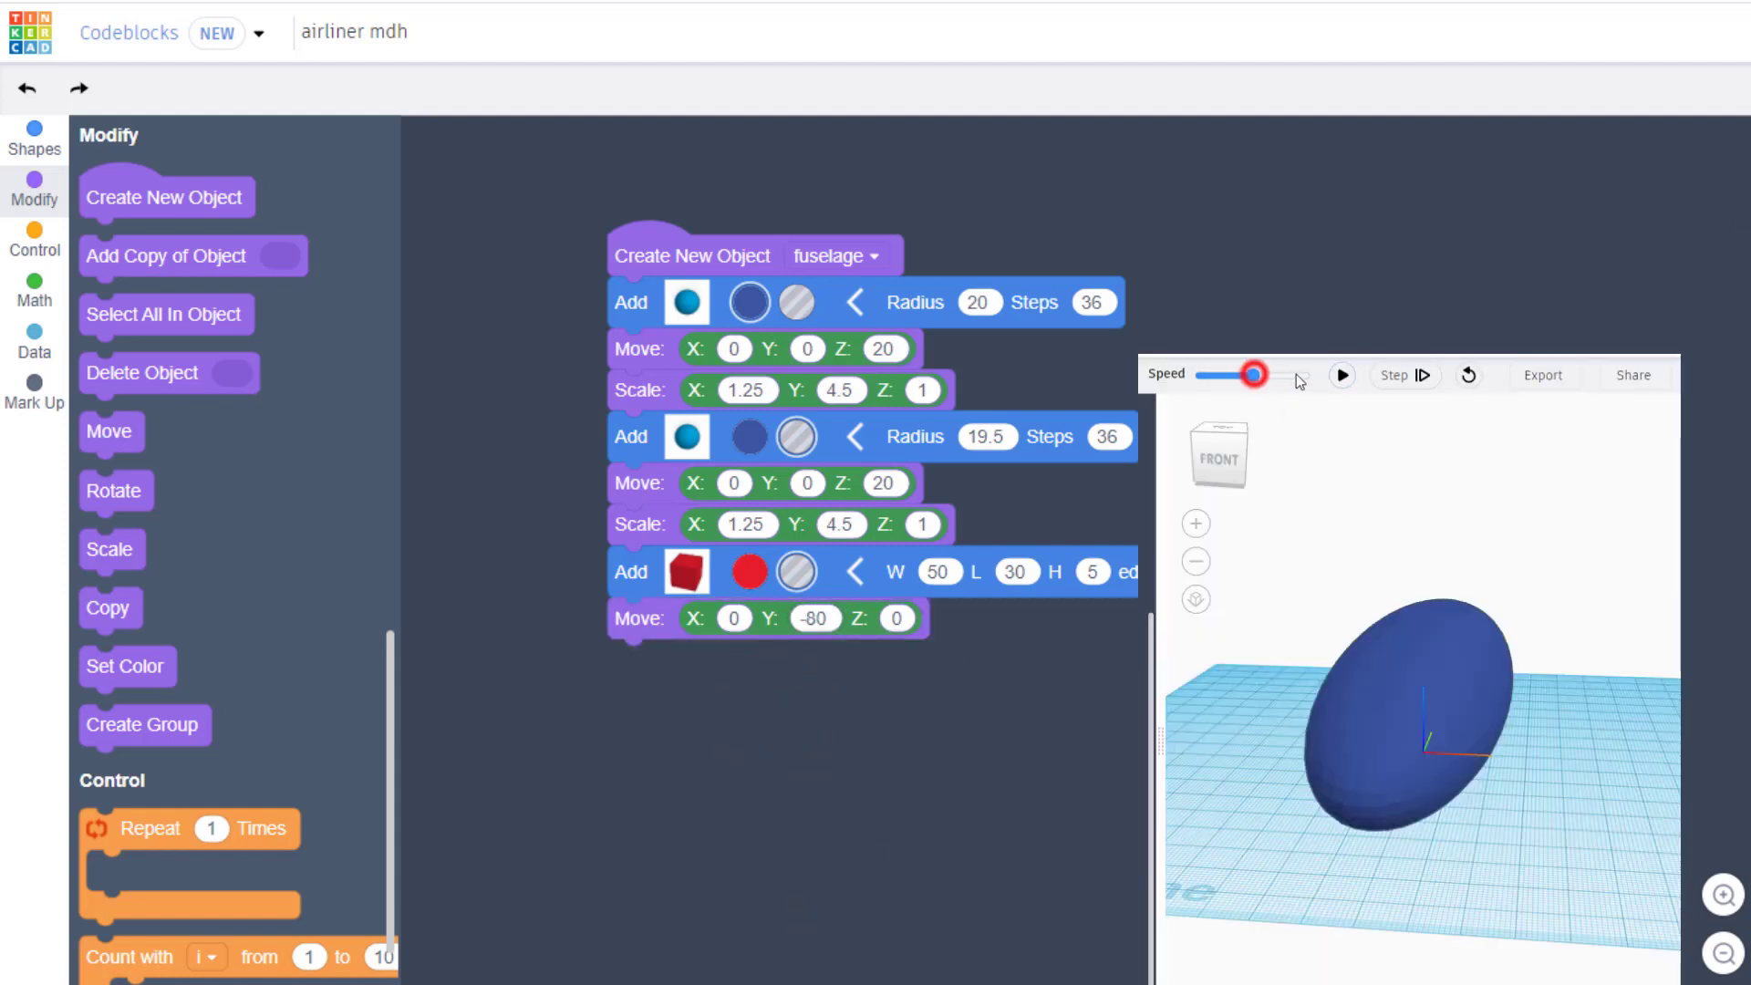
drag(1296, 374, 1306, 375)
click(1342, 375)
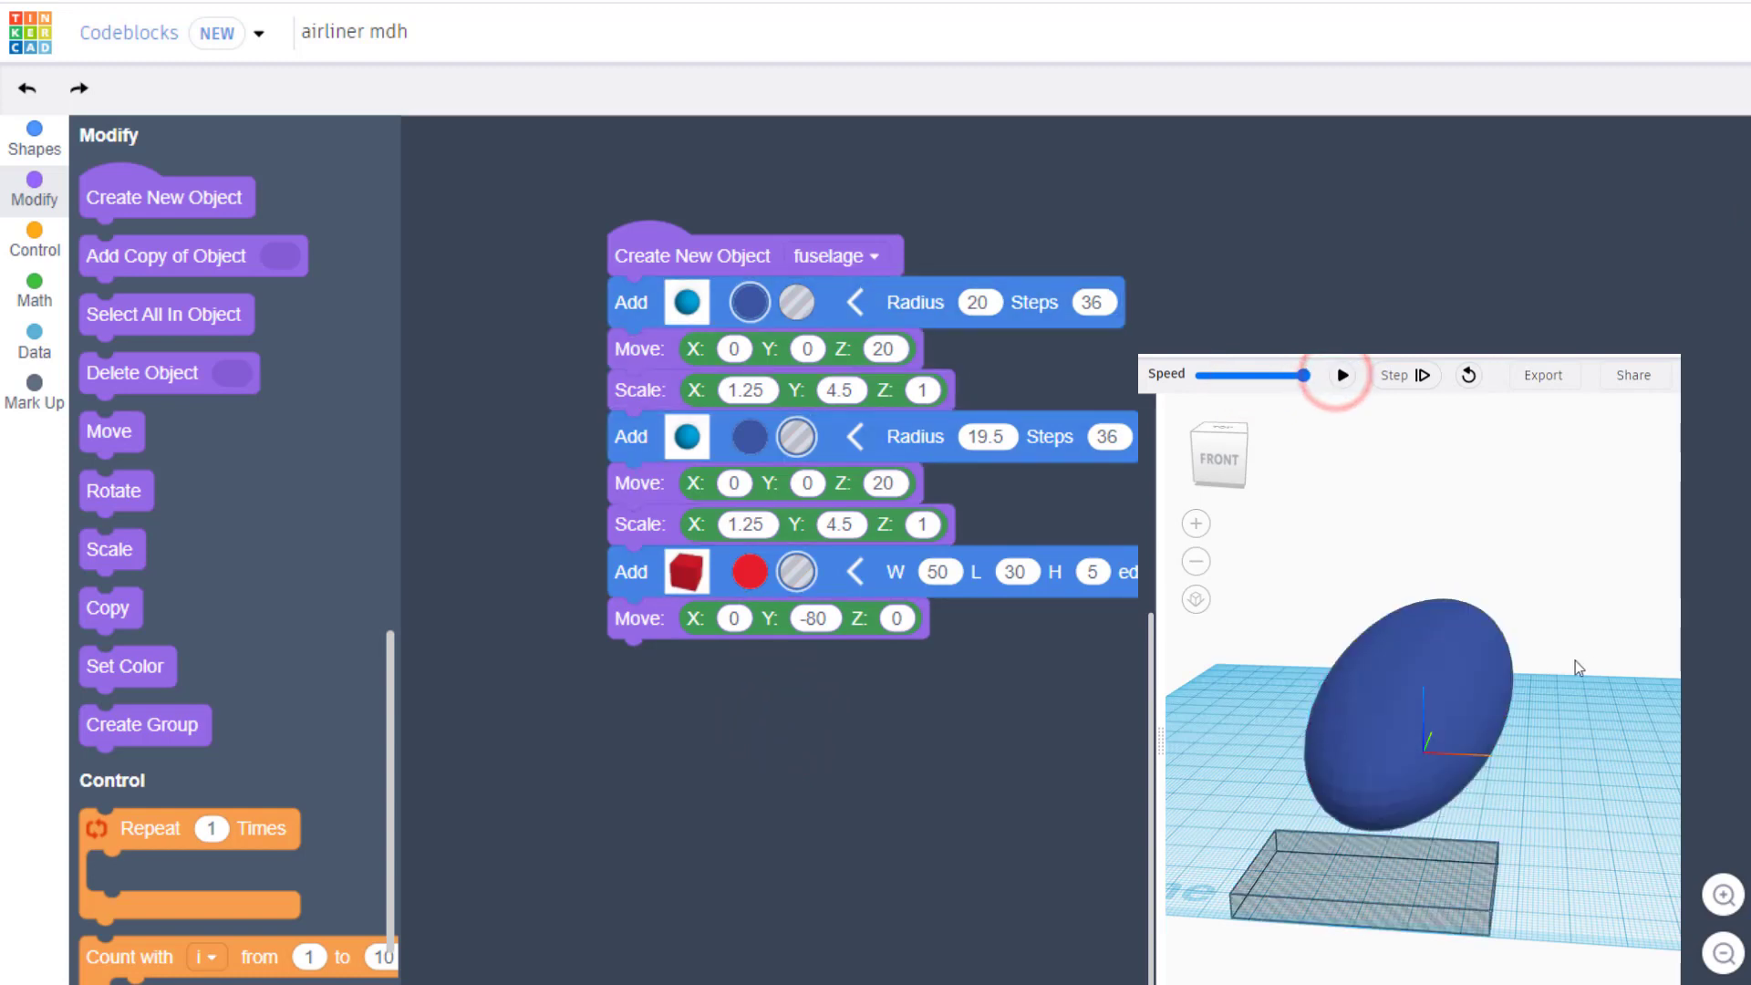
click(899, 620)
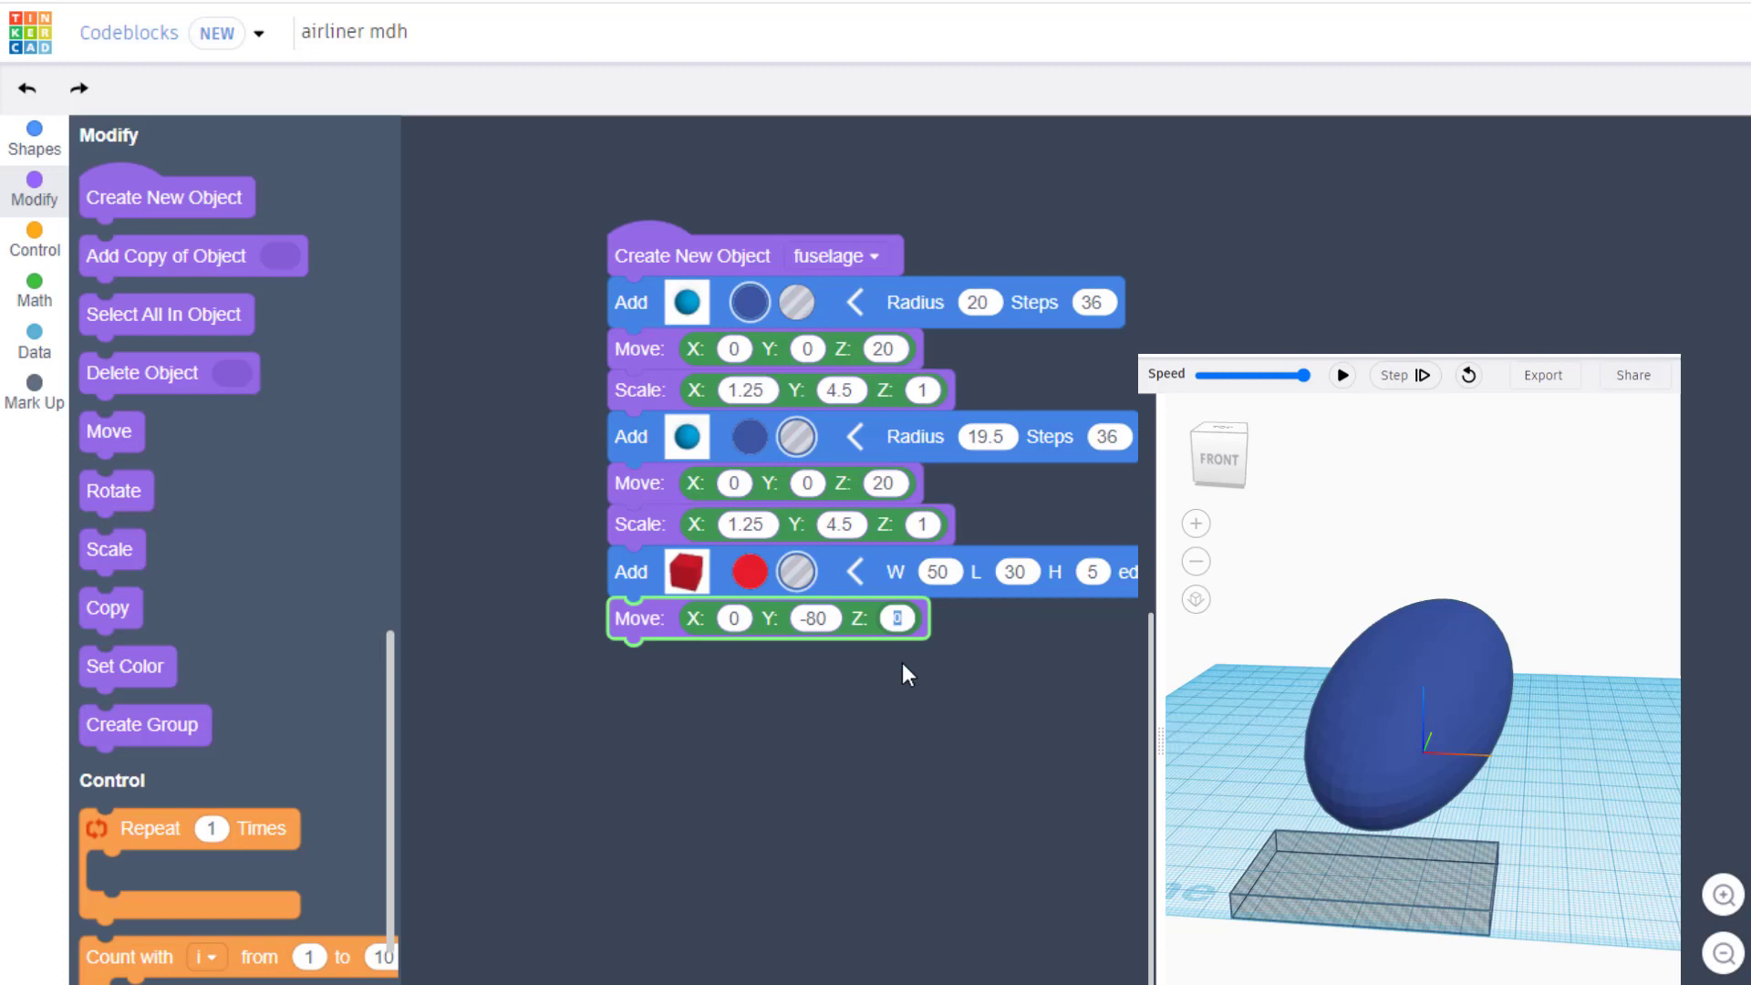
text(25)
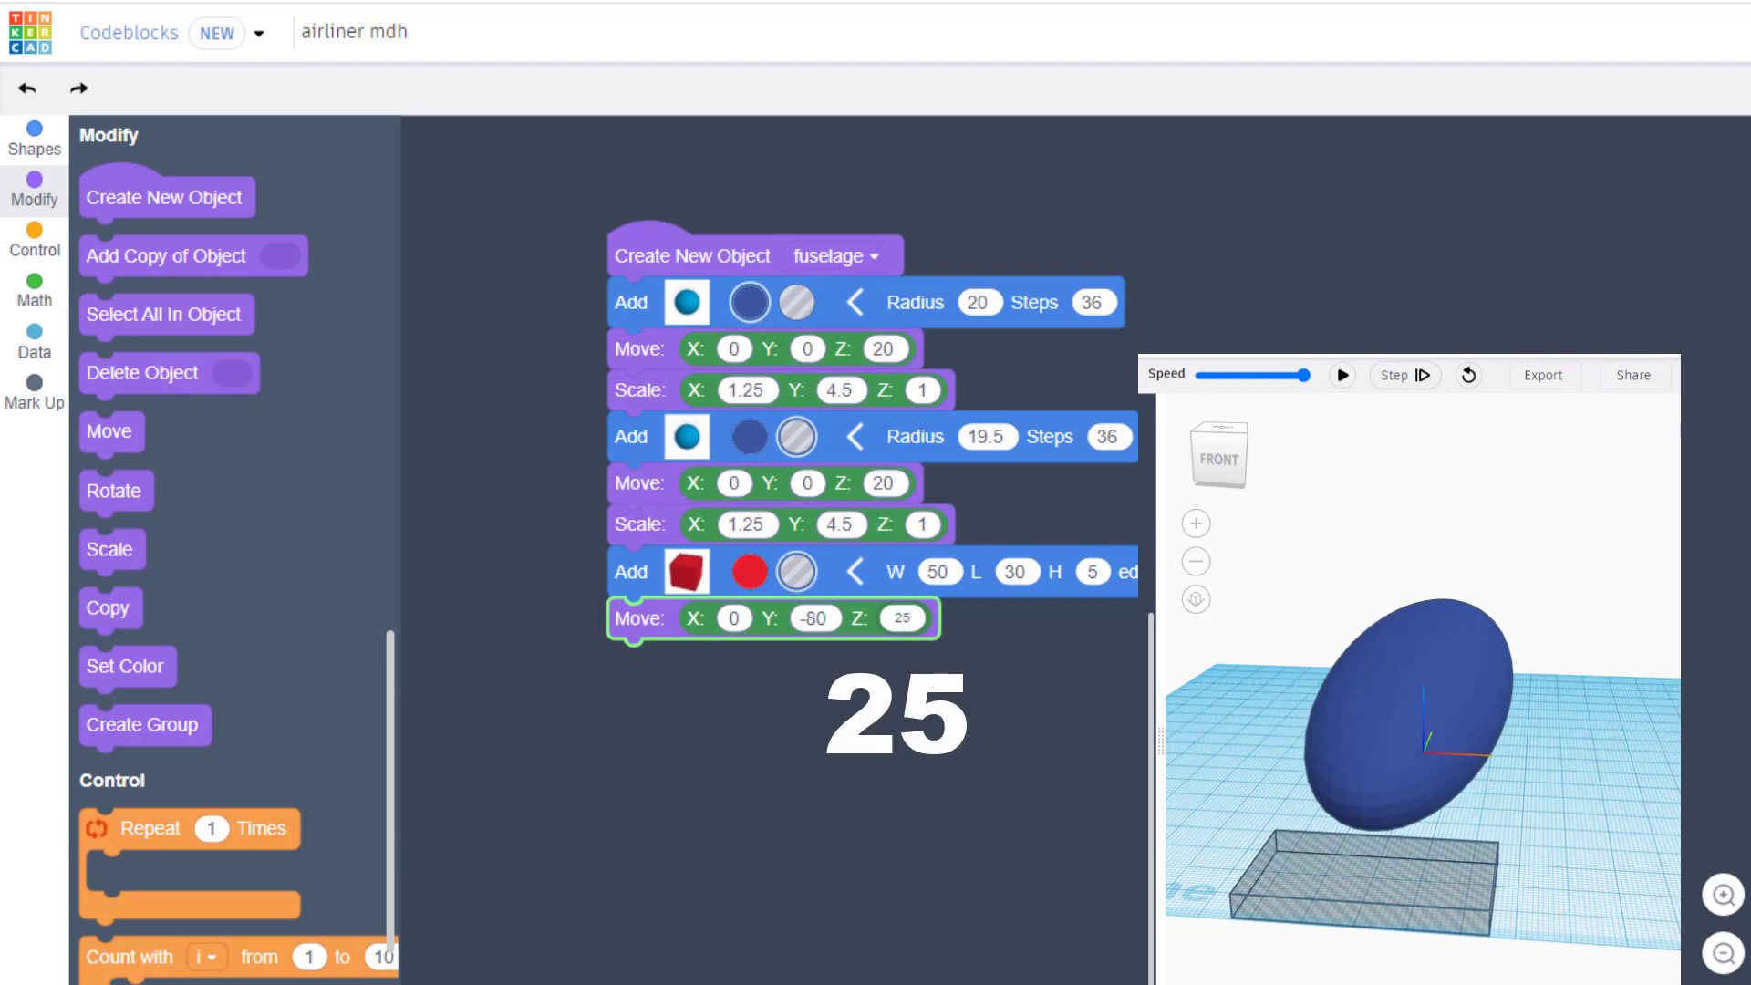
click(1343, 377)
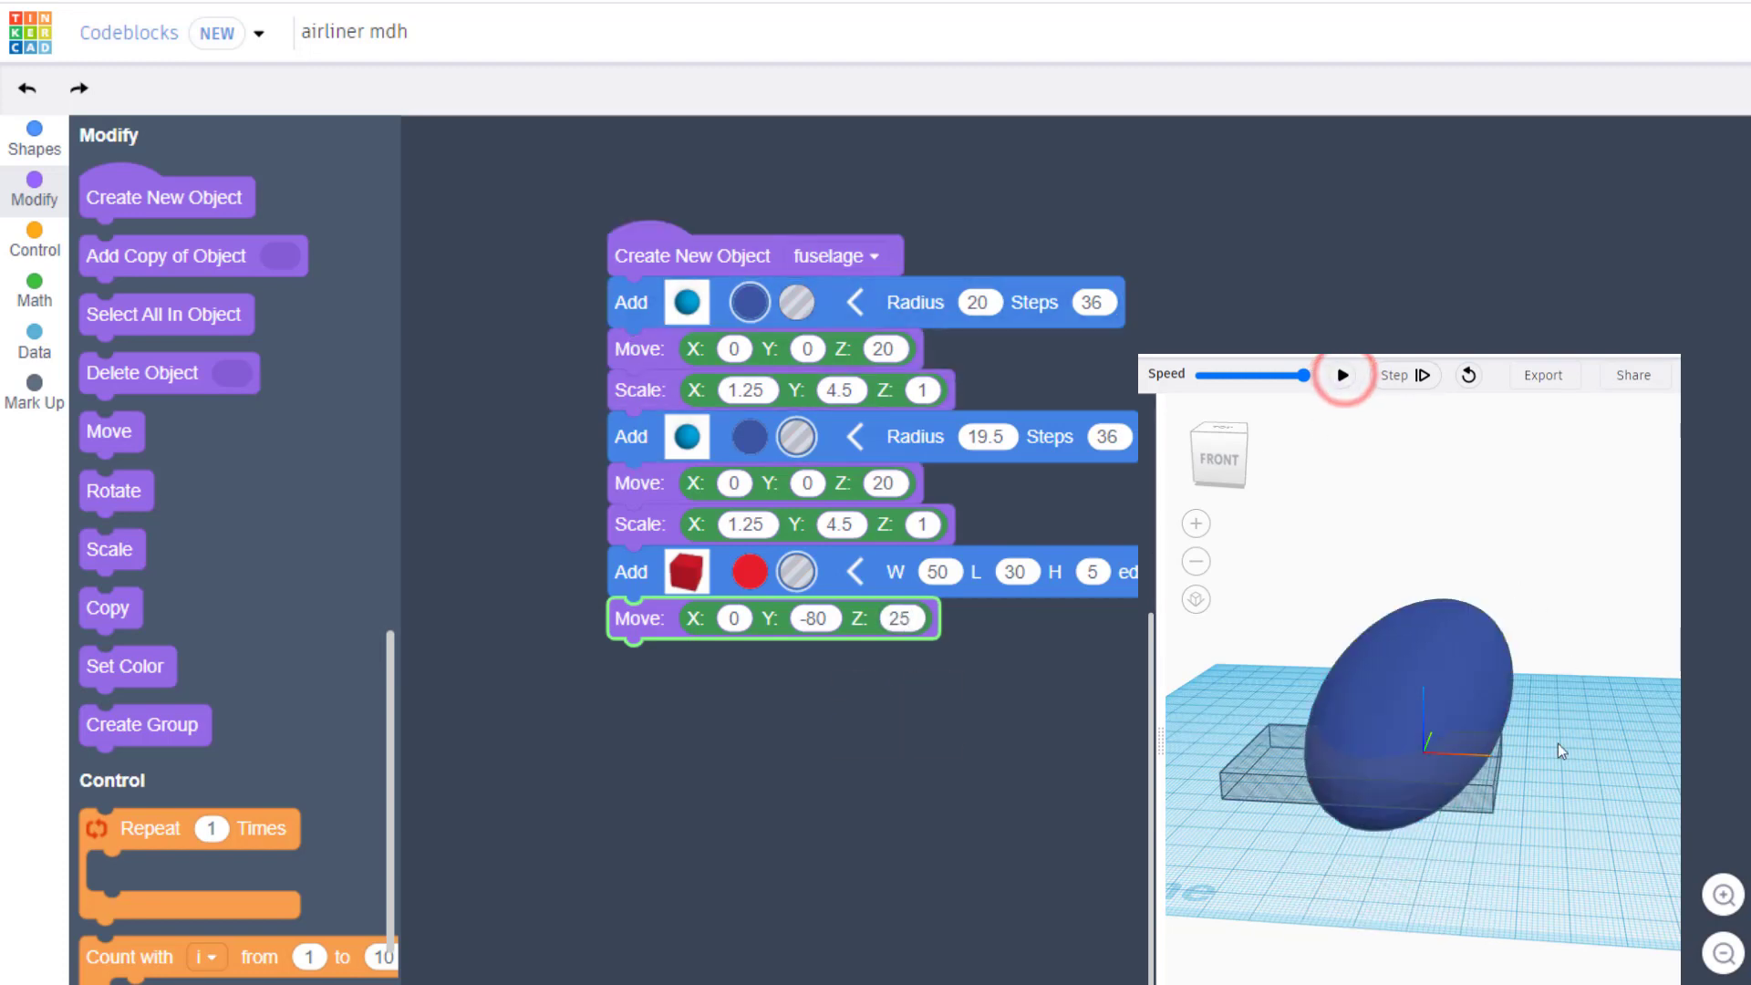
right_drag(1585, 848, 1447, 615)
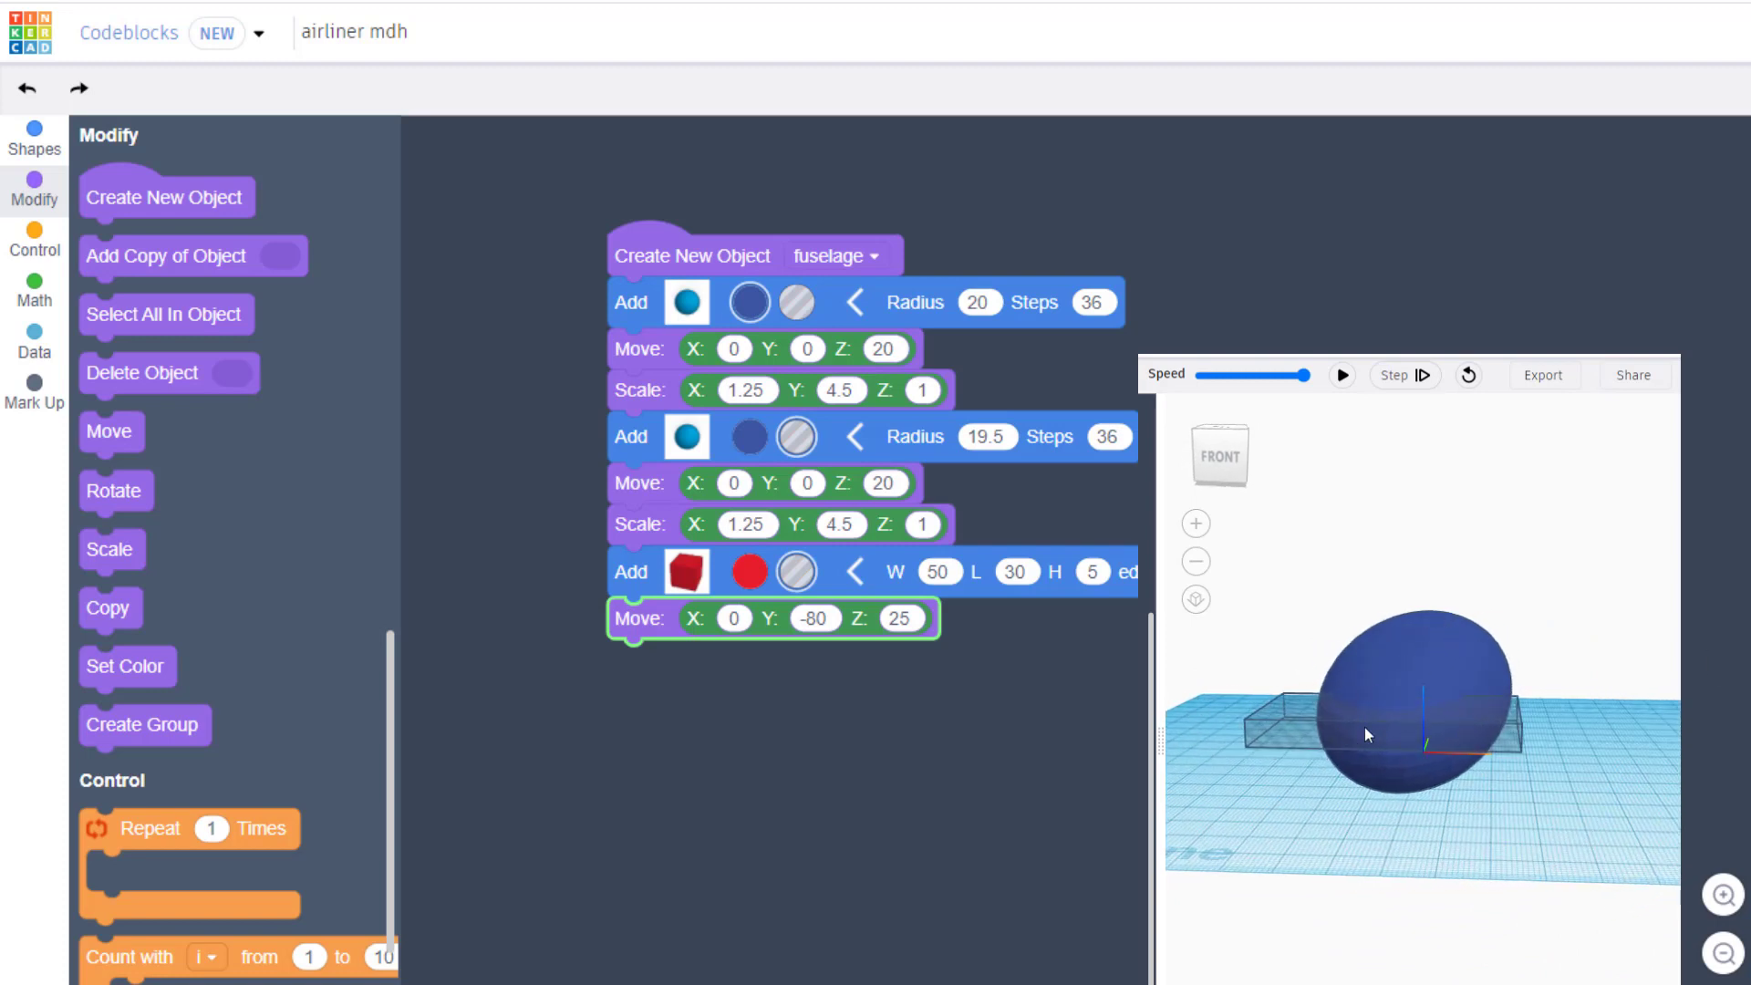
Add Create Group to cut the slot into the fuselage and check it
drag(138, 748, 849, 708)
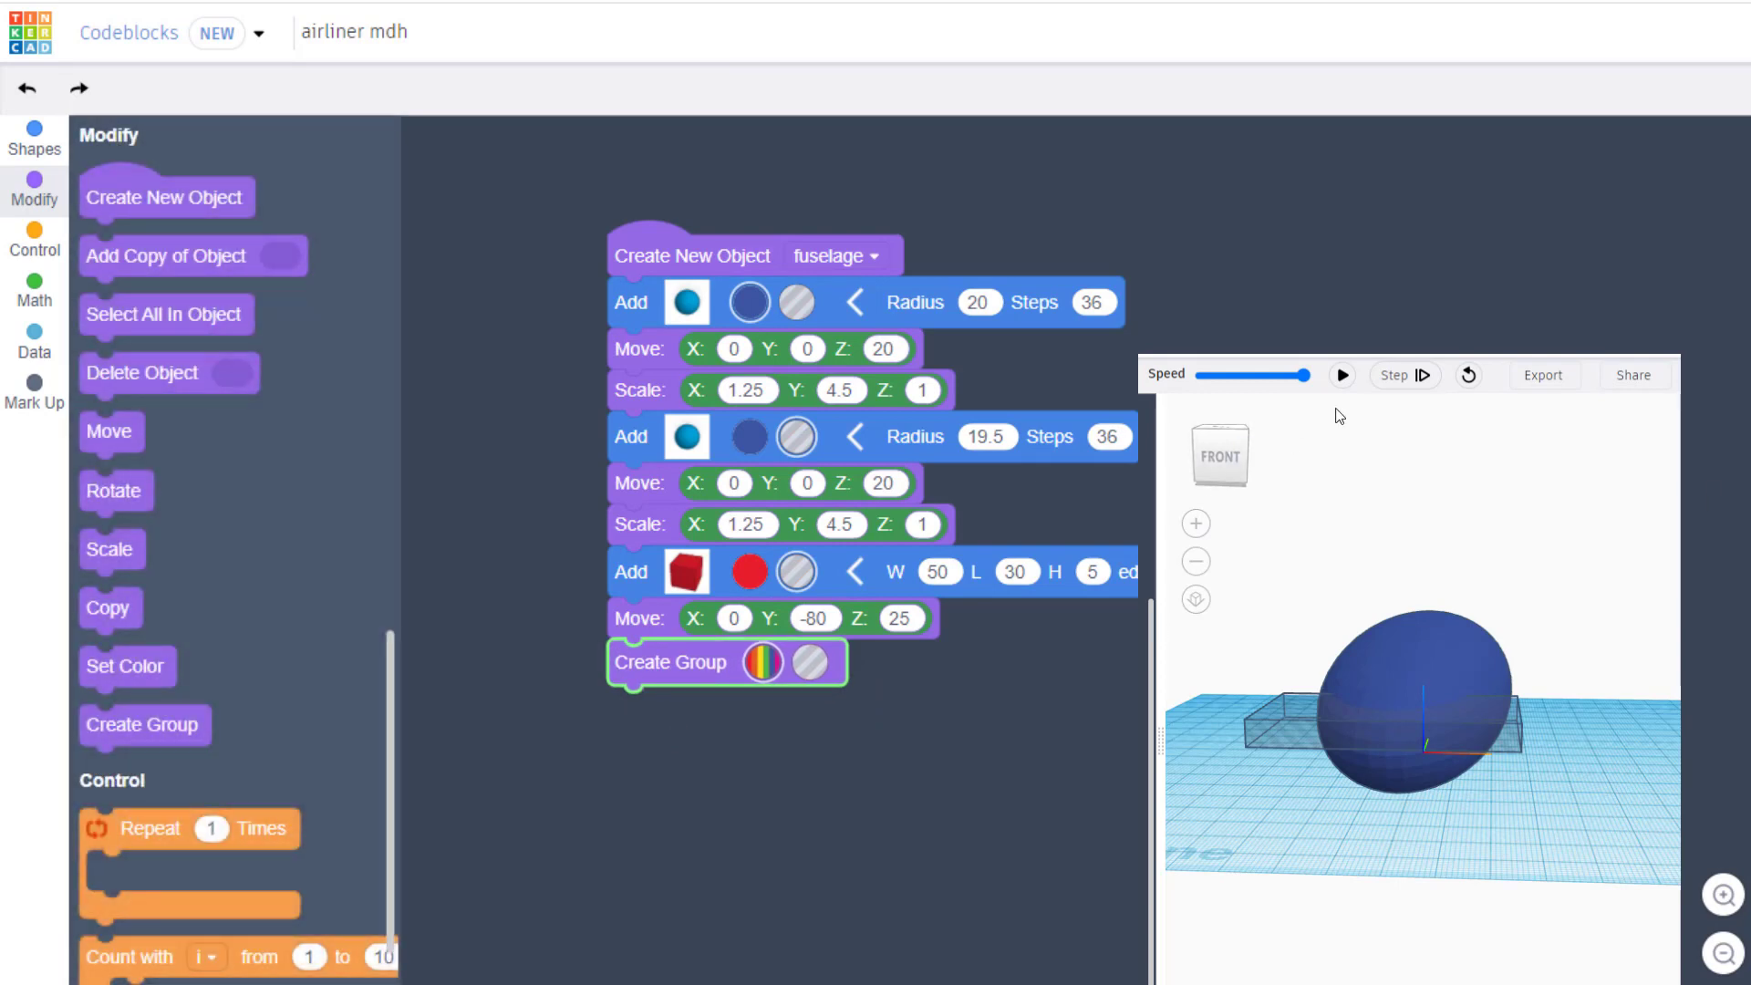
click(1342, 377)
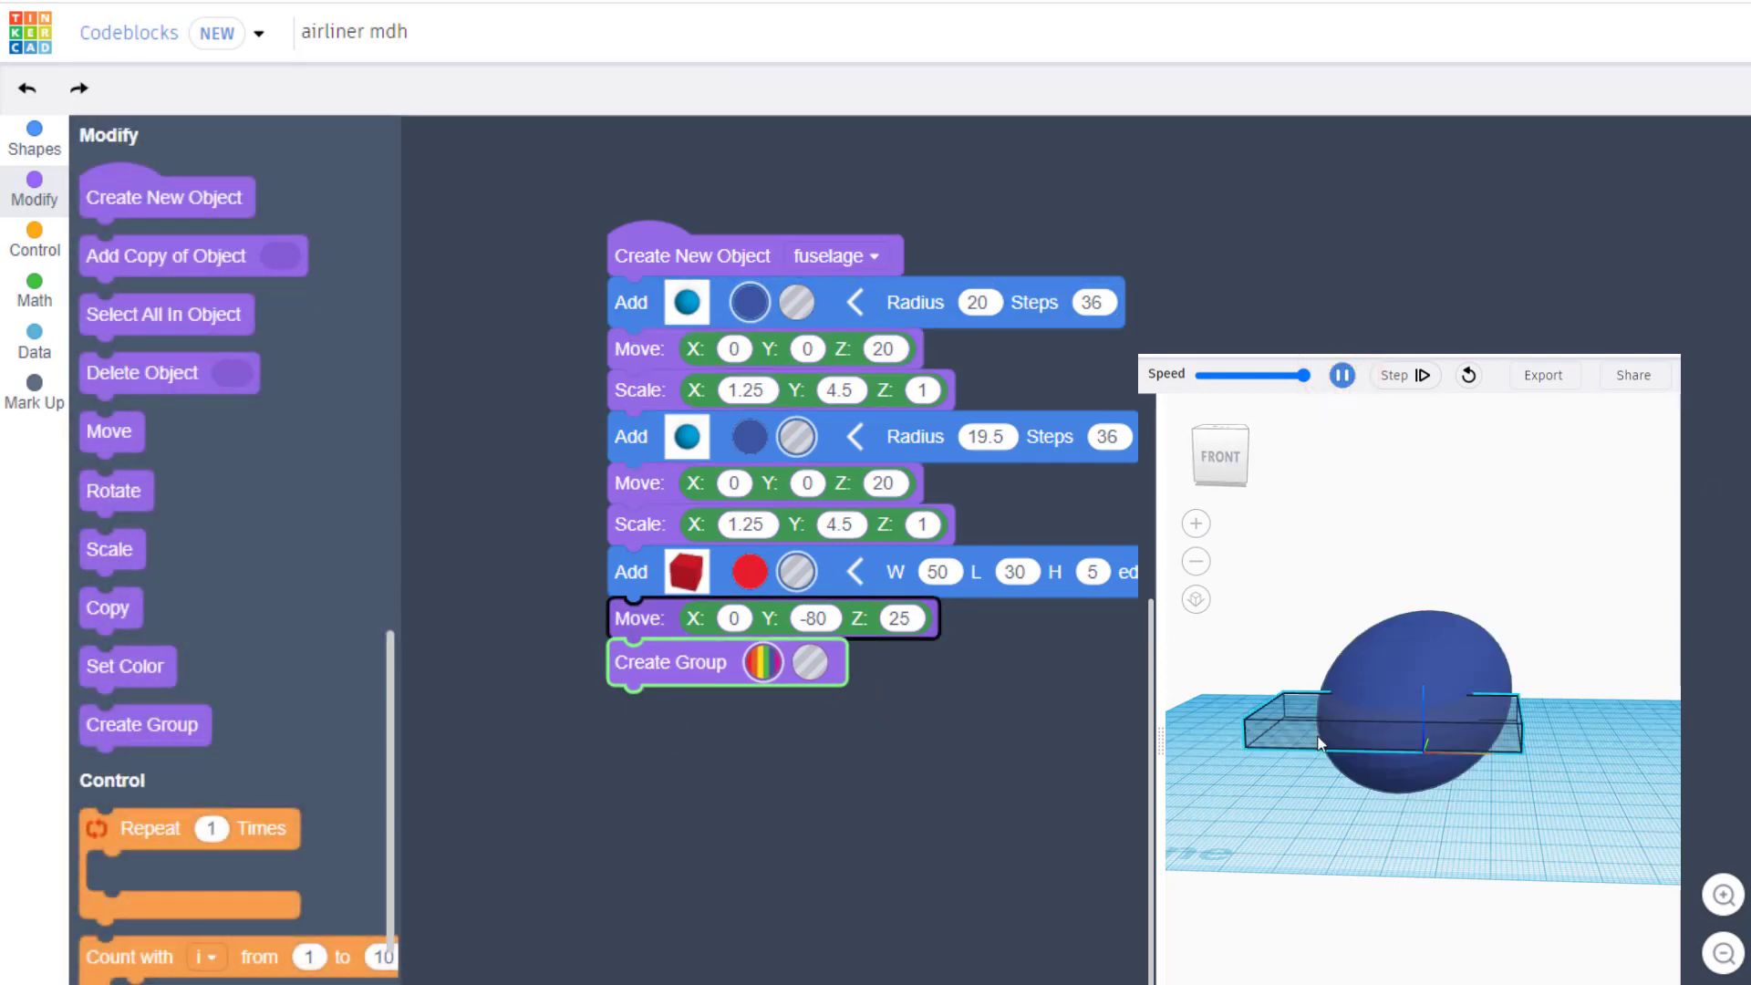
drag(1308, 735, 1316, 675)
Add a Count with loop counting i from 1 to 12 below the group
click(1048, 724)
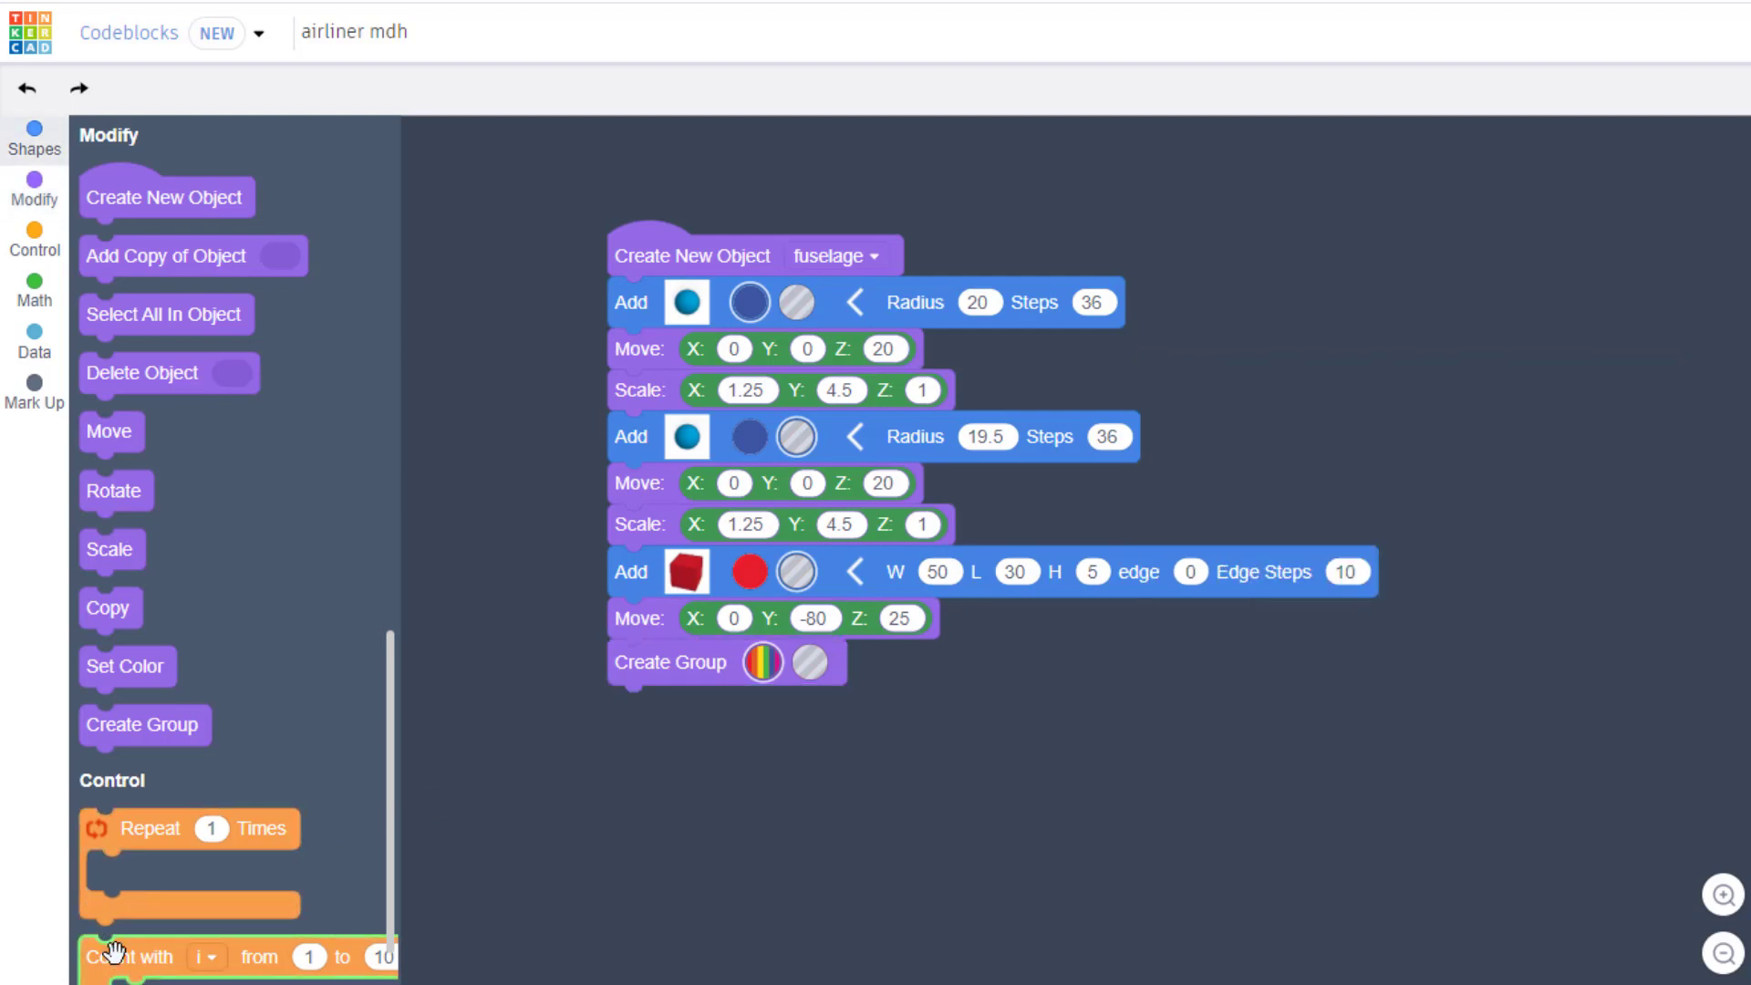
drag(118, 966, 644, 727)
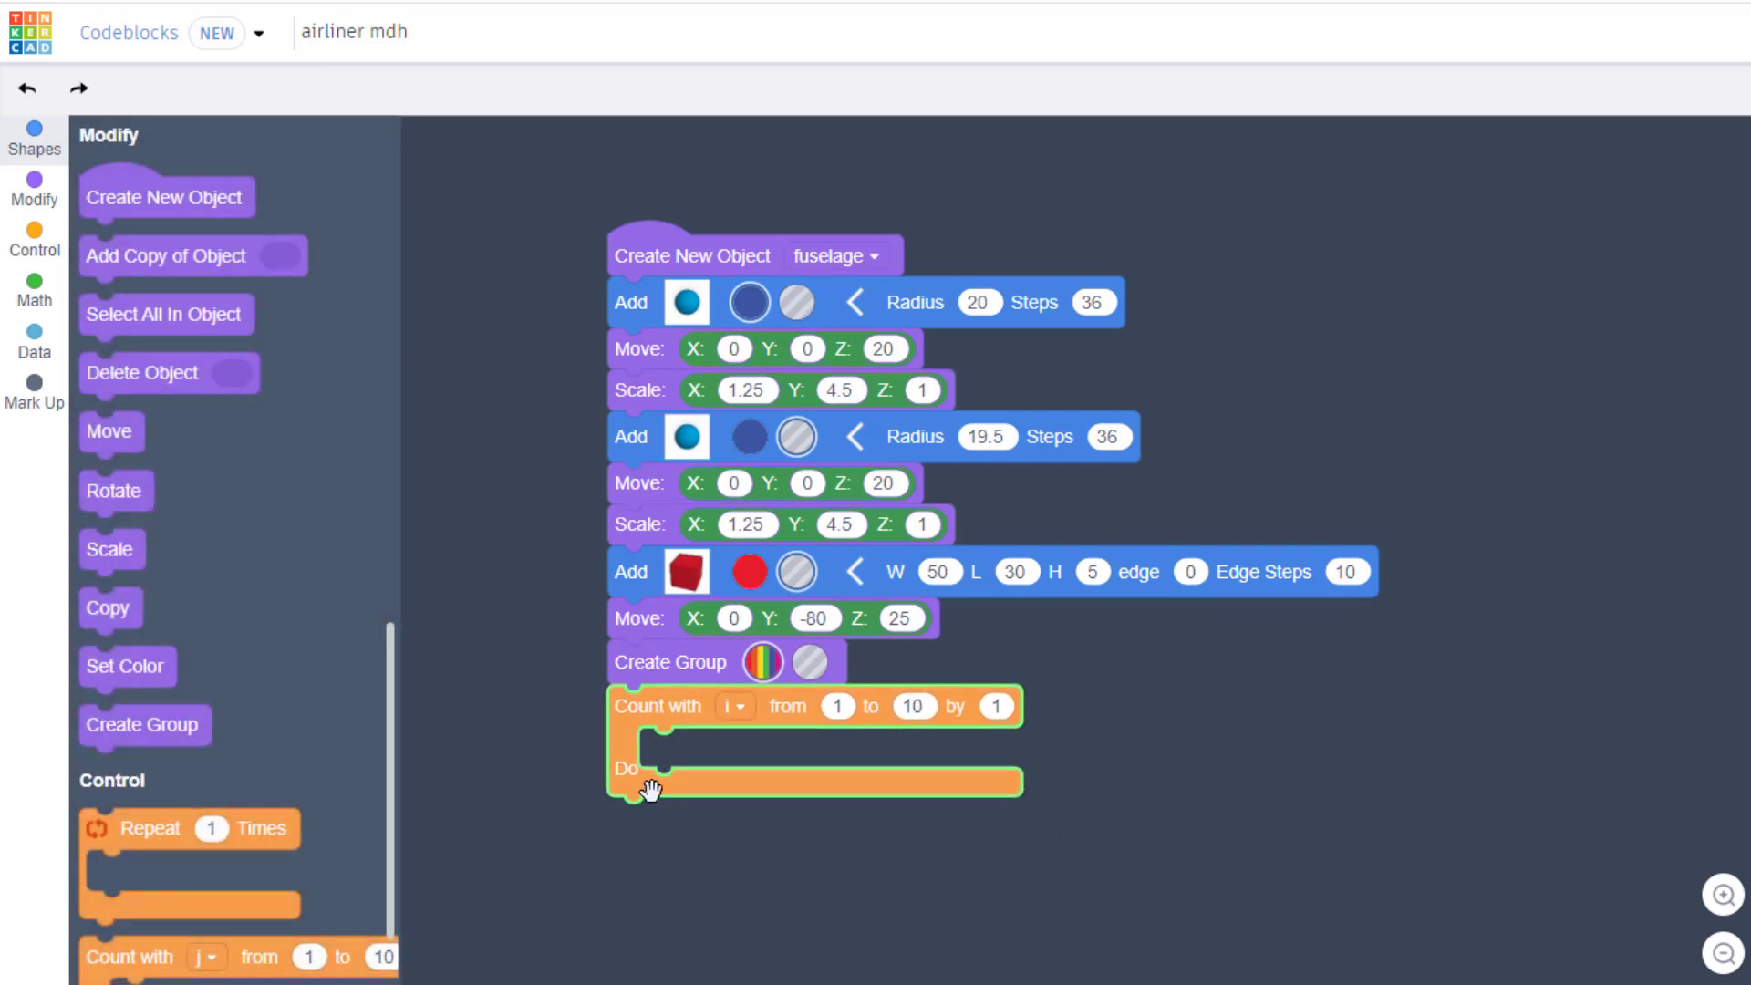
click(922, 704)
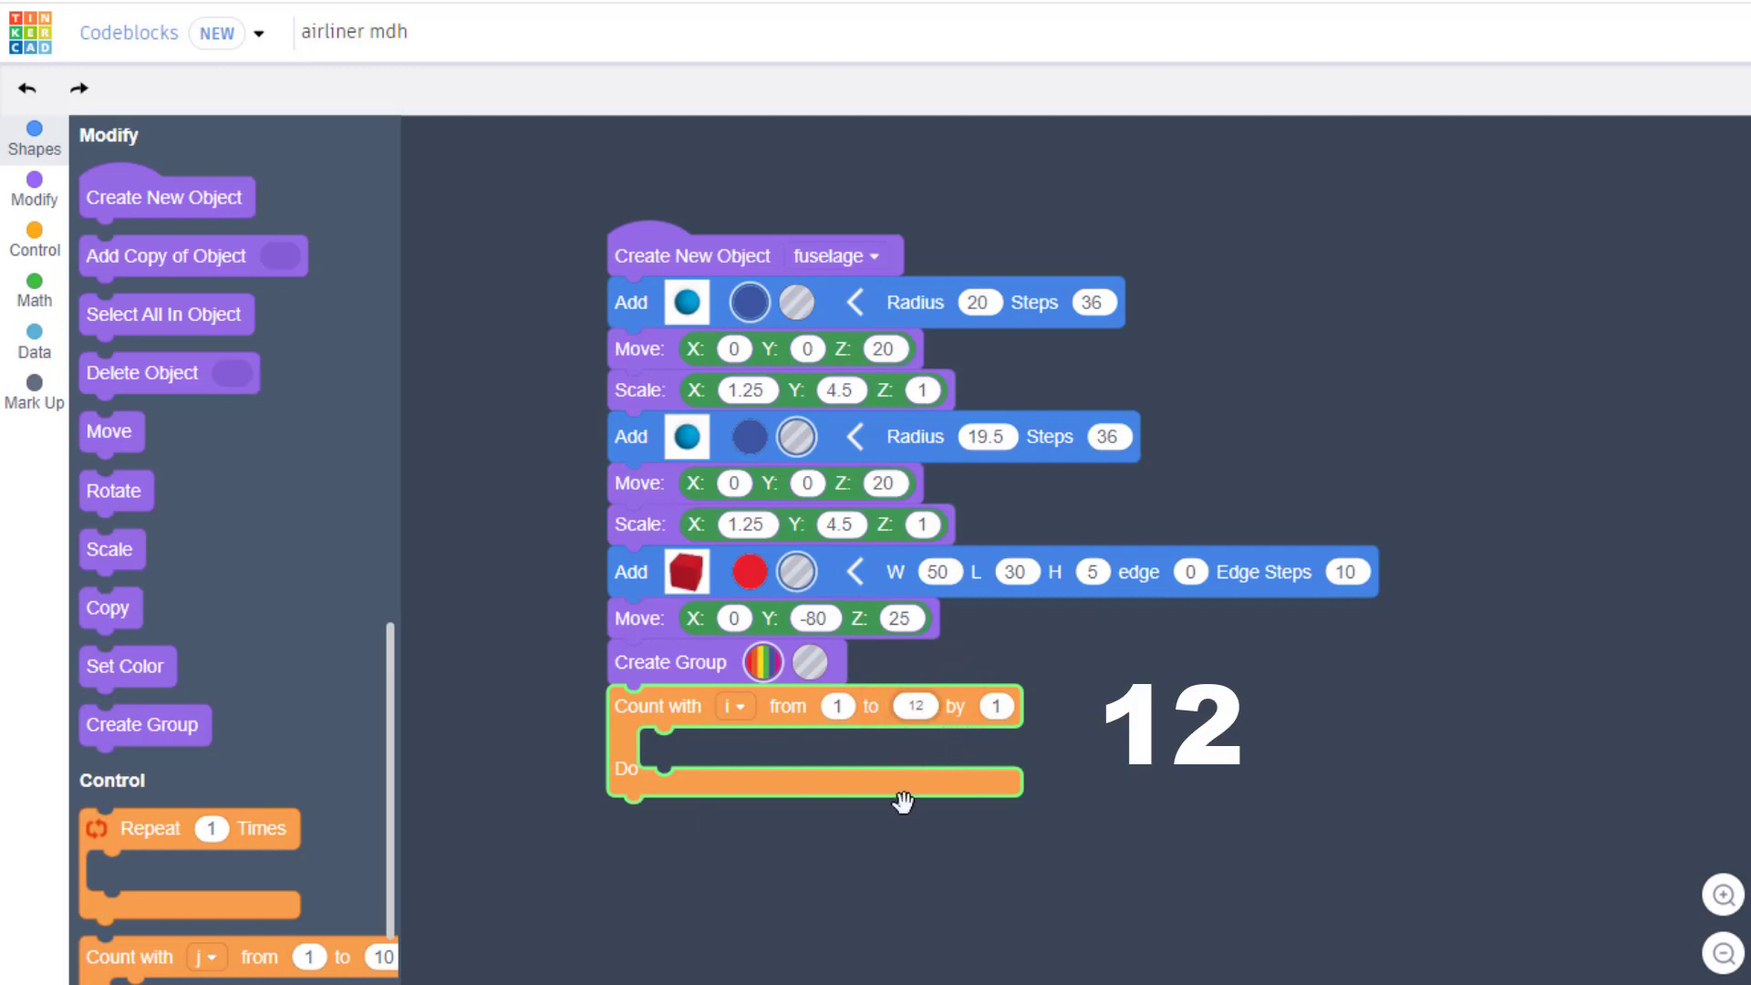
Put a hole cylinder with radius 3, height 80 and 64 sides inside the loop
click(34, 148)
drag(112, 293, 726, 805)
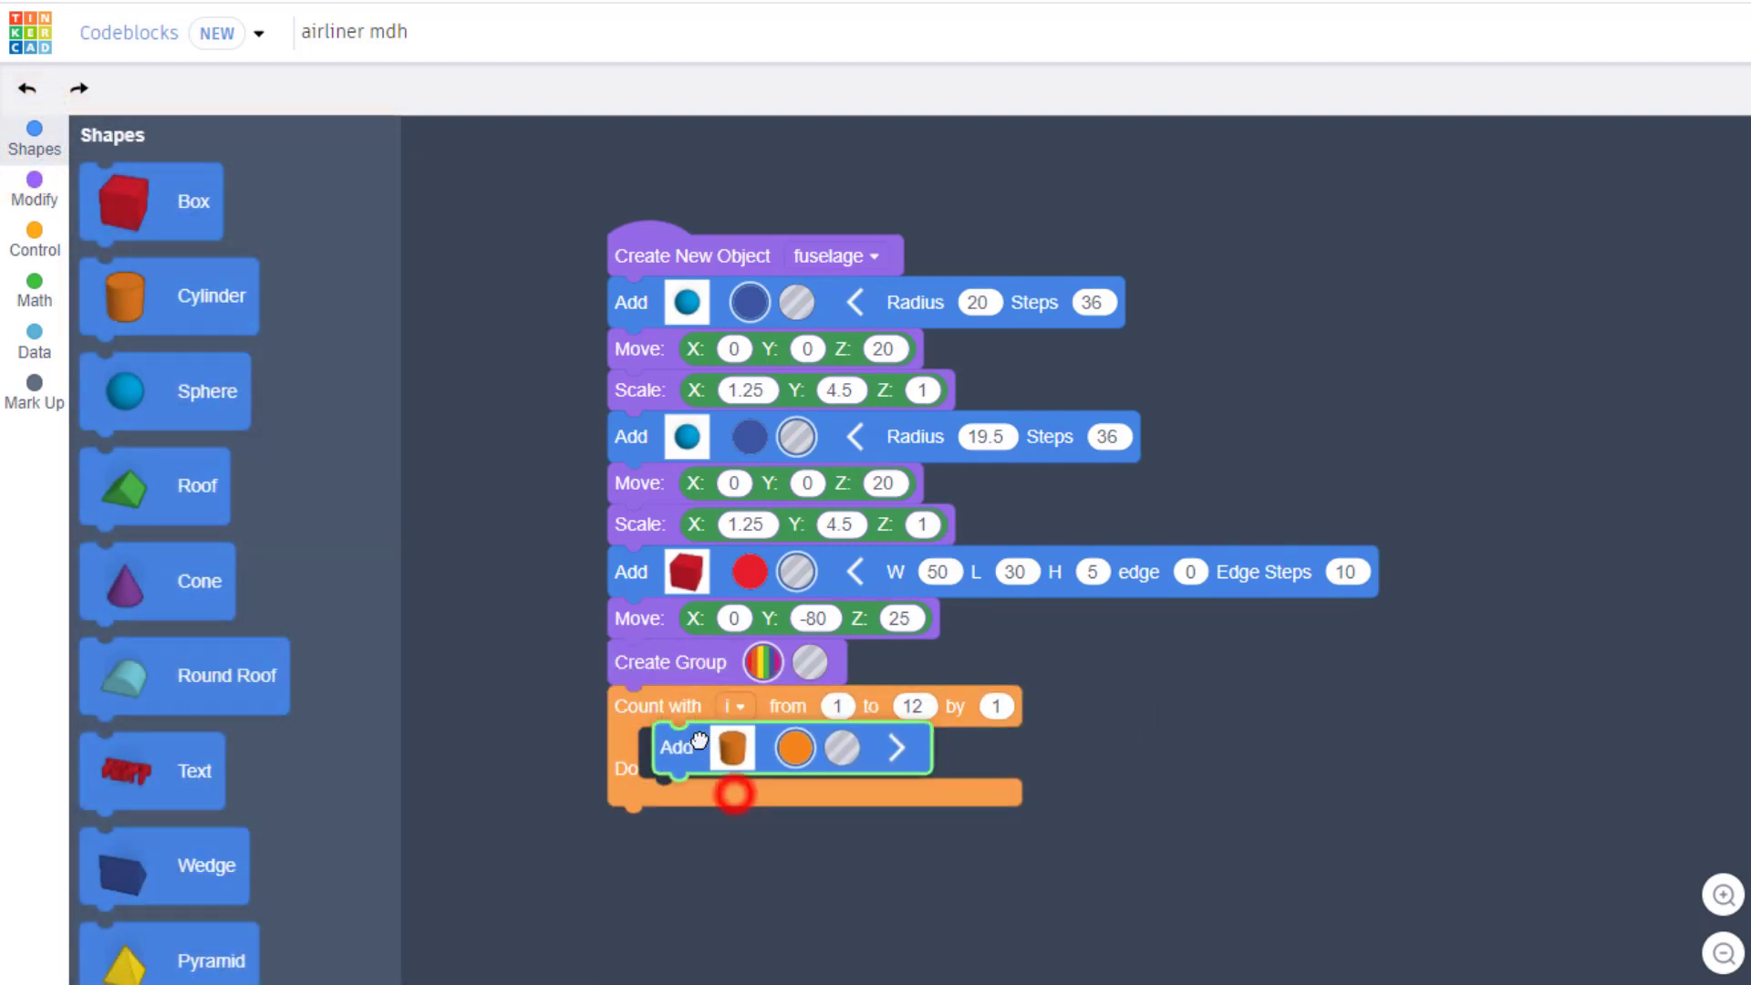
drag(699, 740, 688, 746)
click(827, 753)
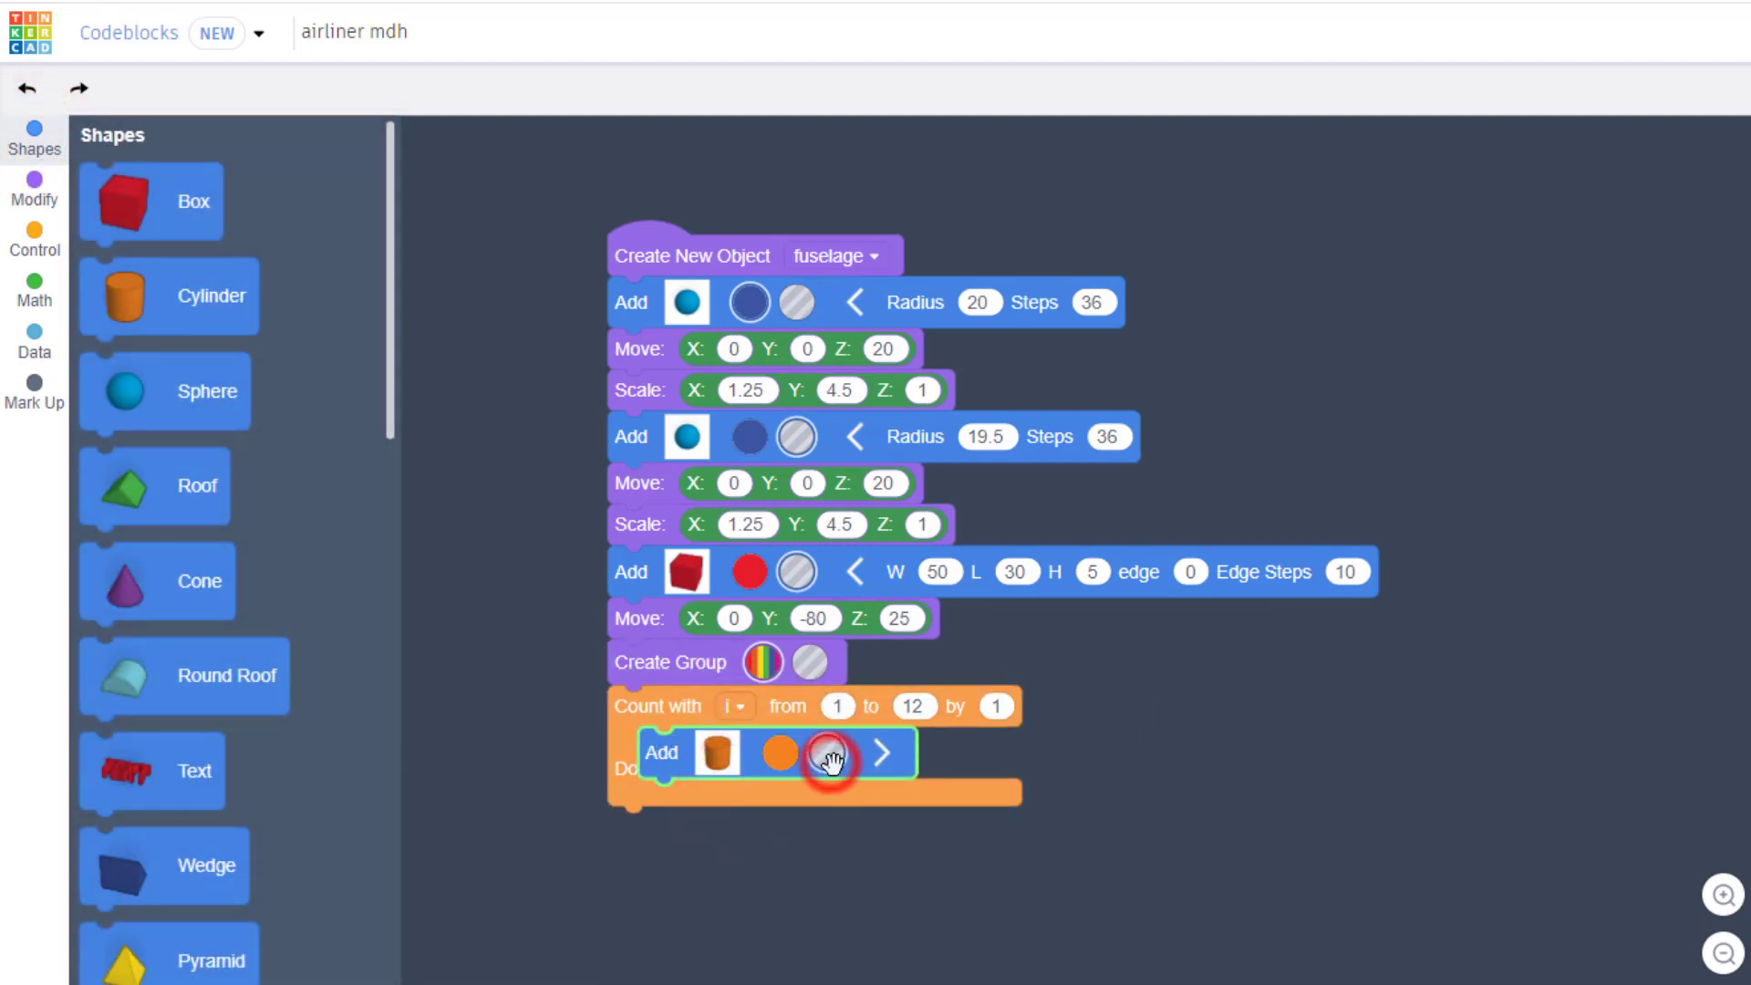
click(881, 753)
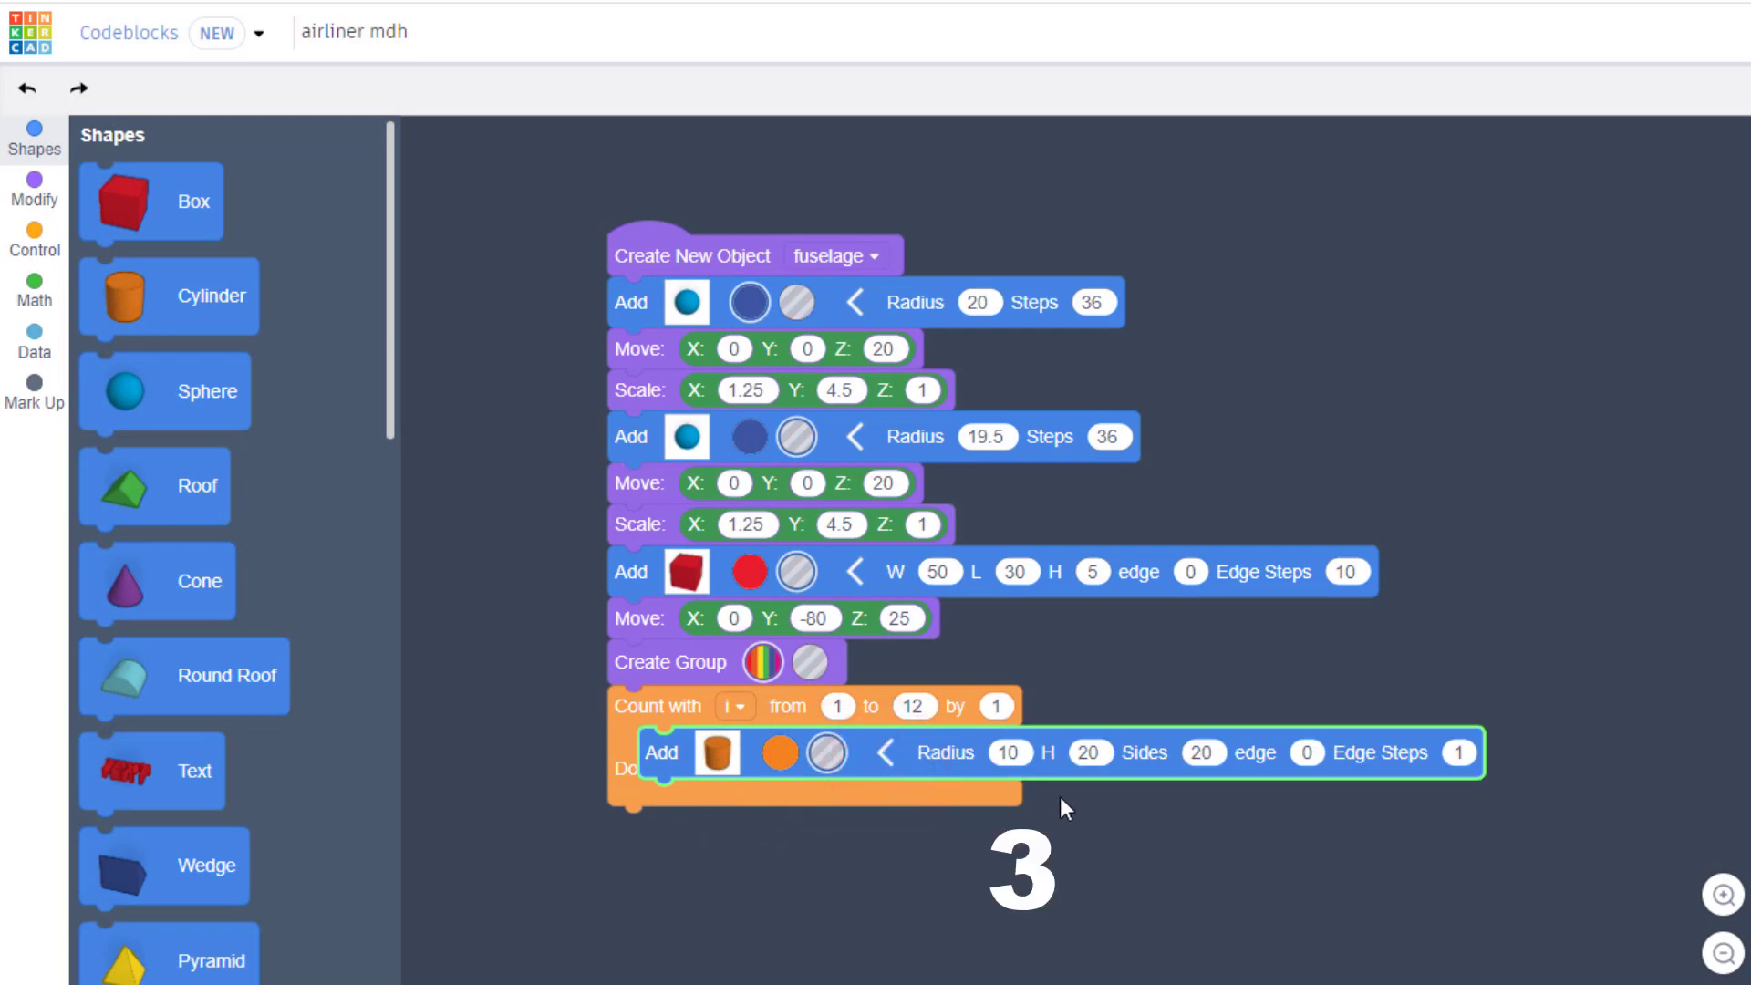
click(1017, 753)
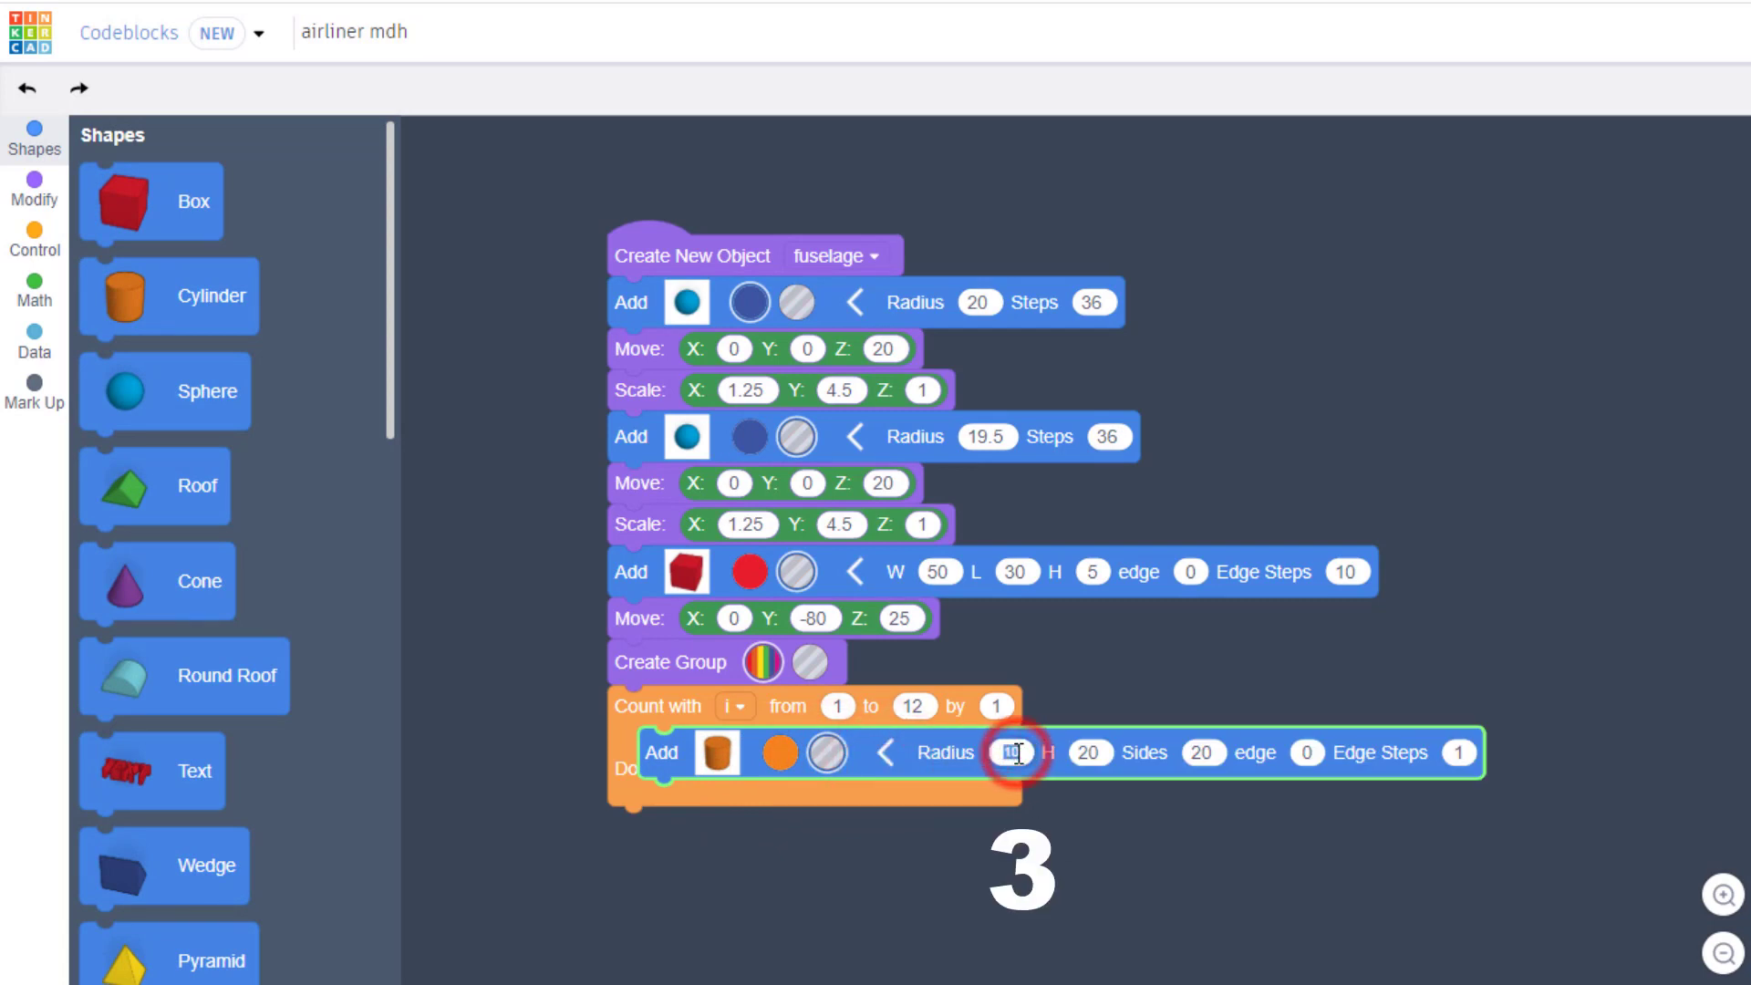
text(3)
click(1078, 754)
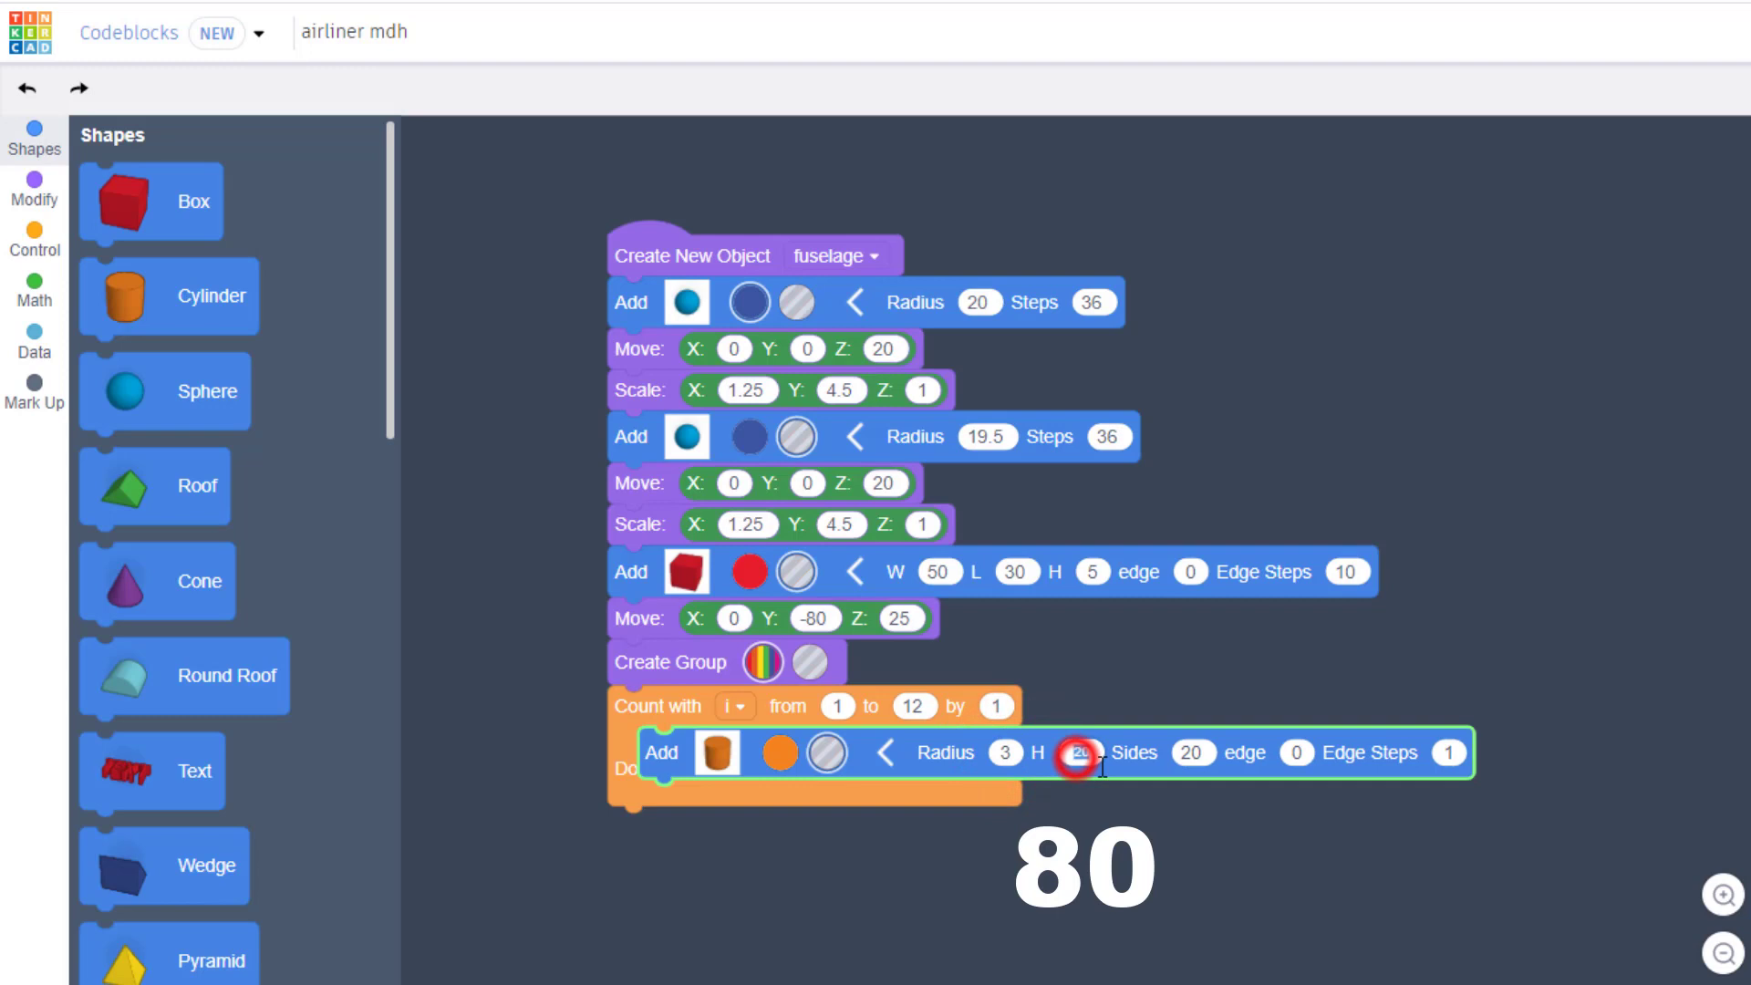
text(80)
click(1192, 753)
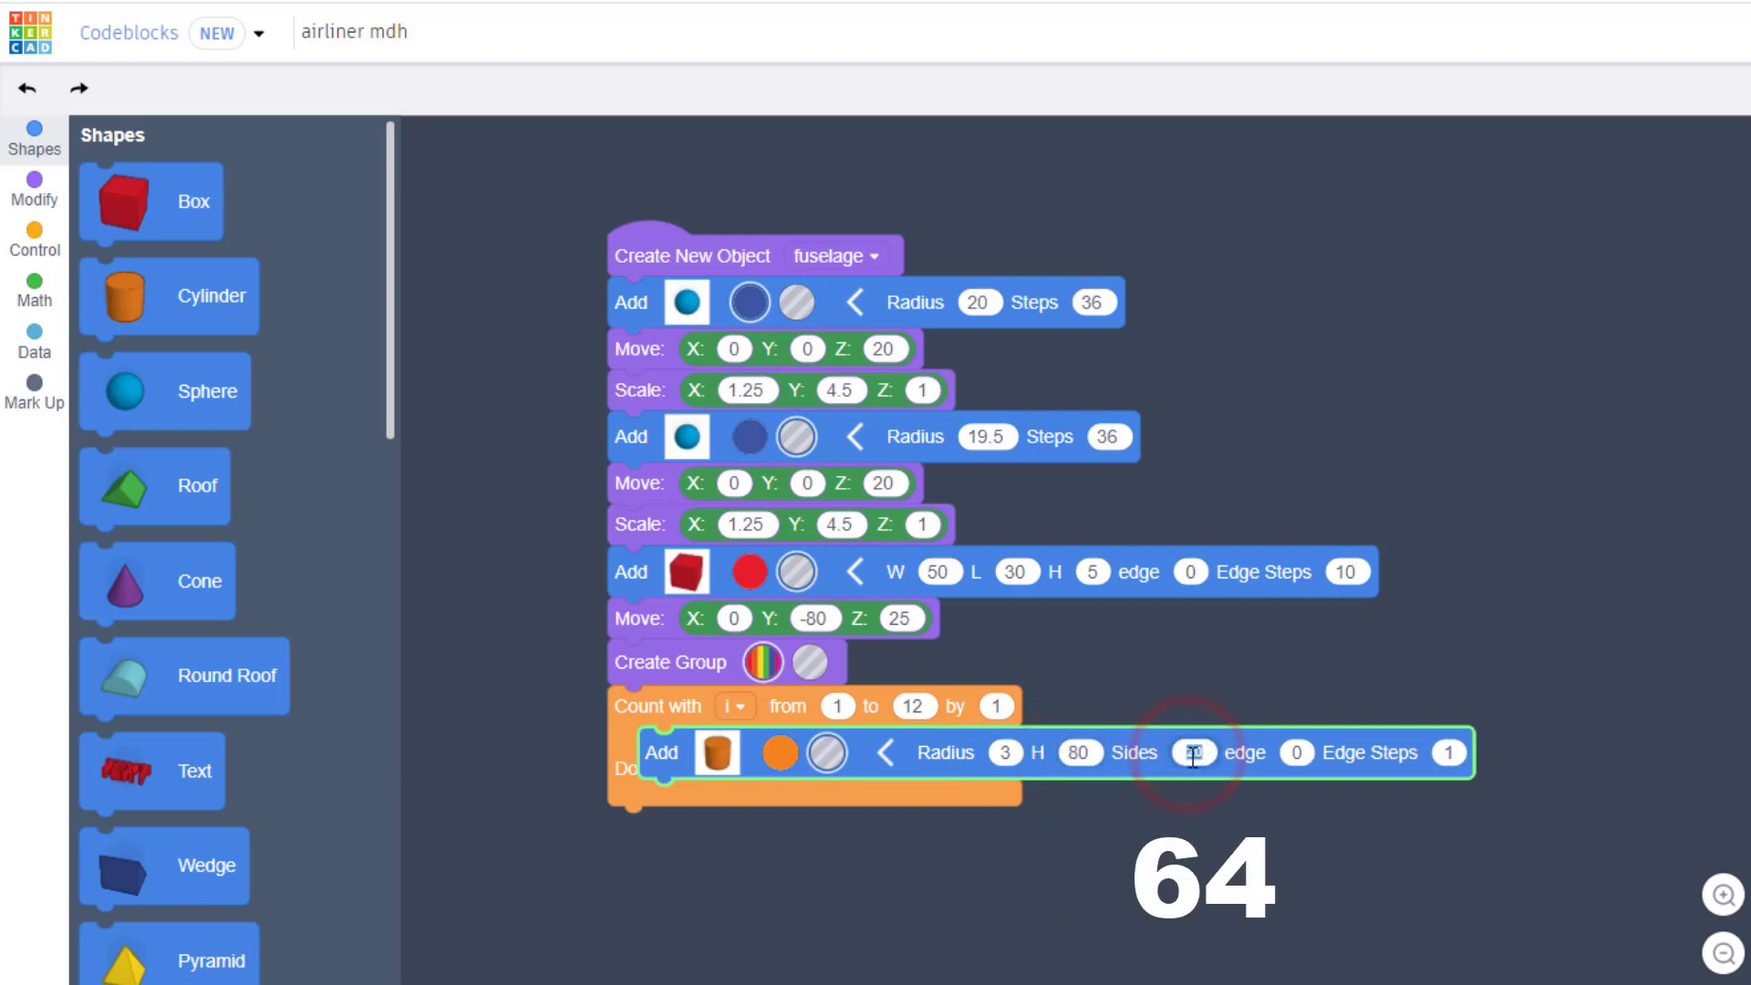
text(64)
click(34, 187)
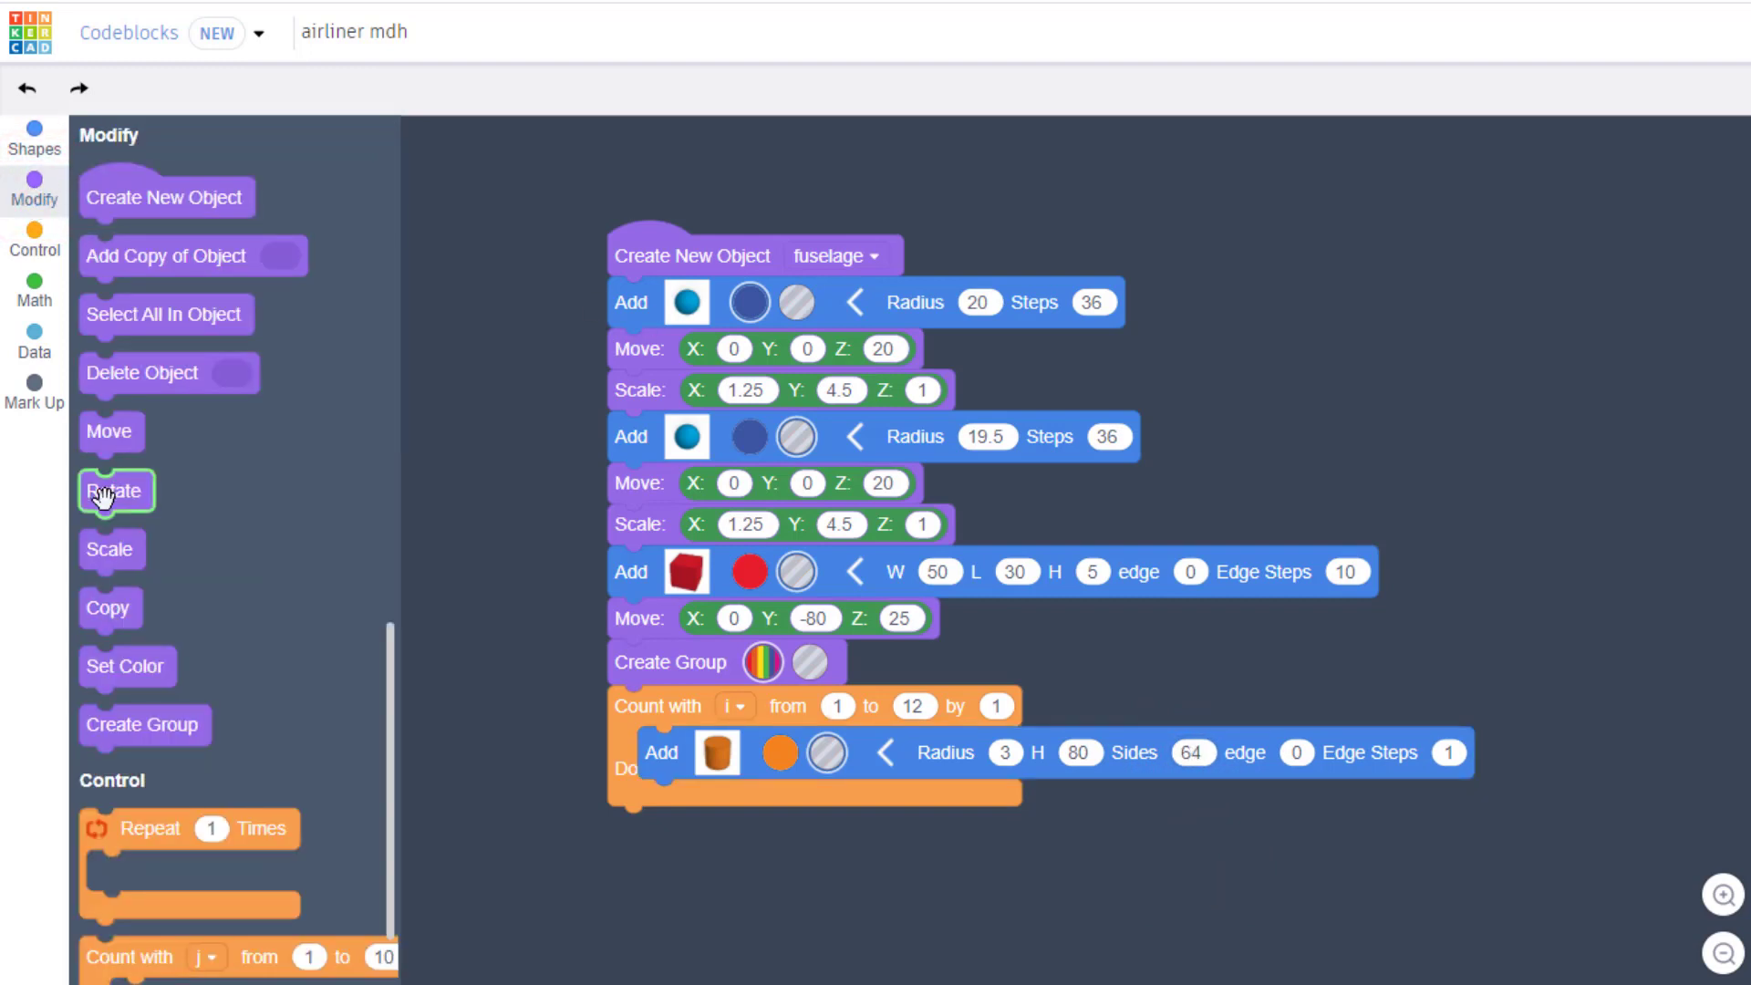
Rotate each loop cylinder 90 degrees around axis y, followed by a Move block
drag(107, 500, 655, 799)
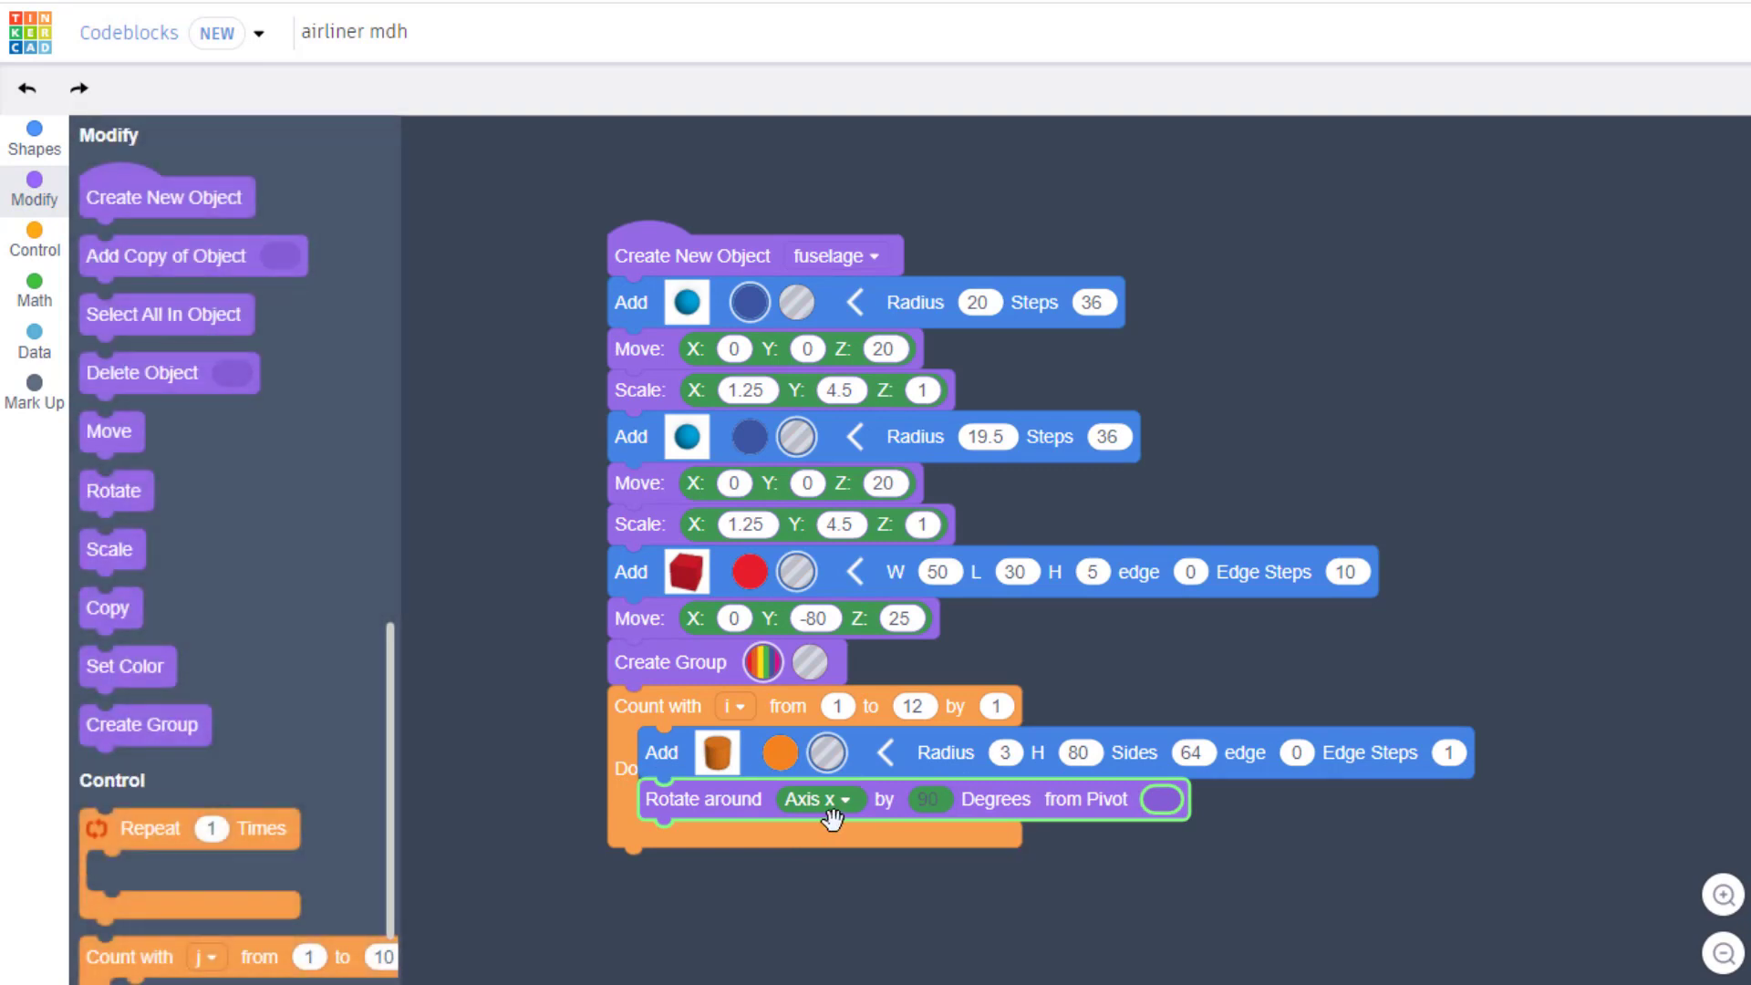
click(840, 809)
click(783, 903)
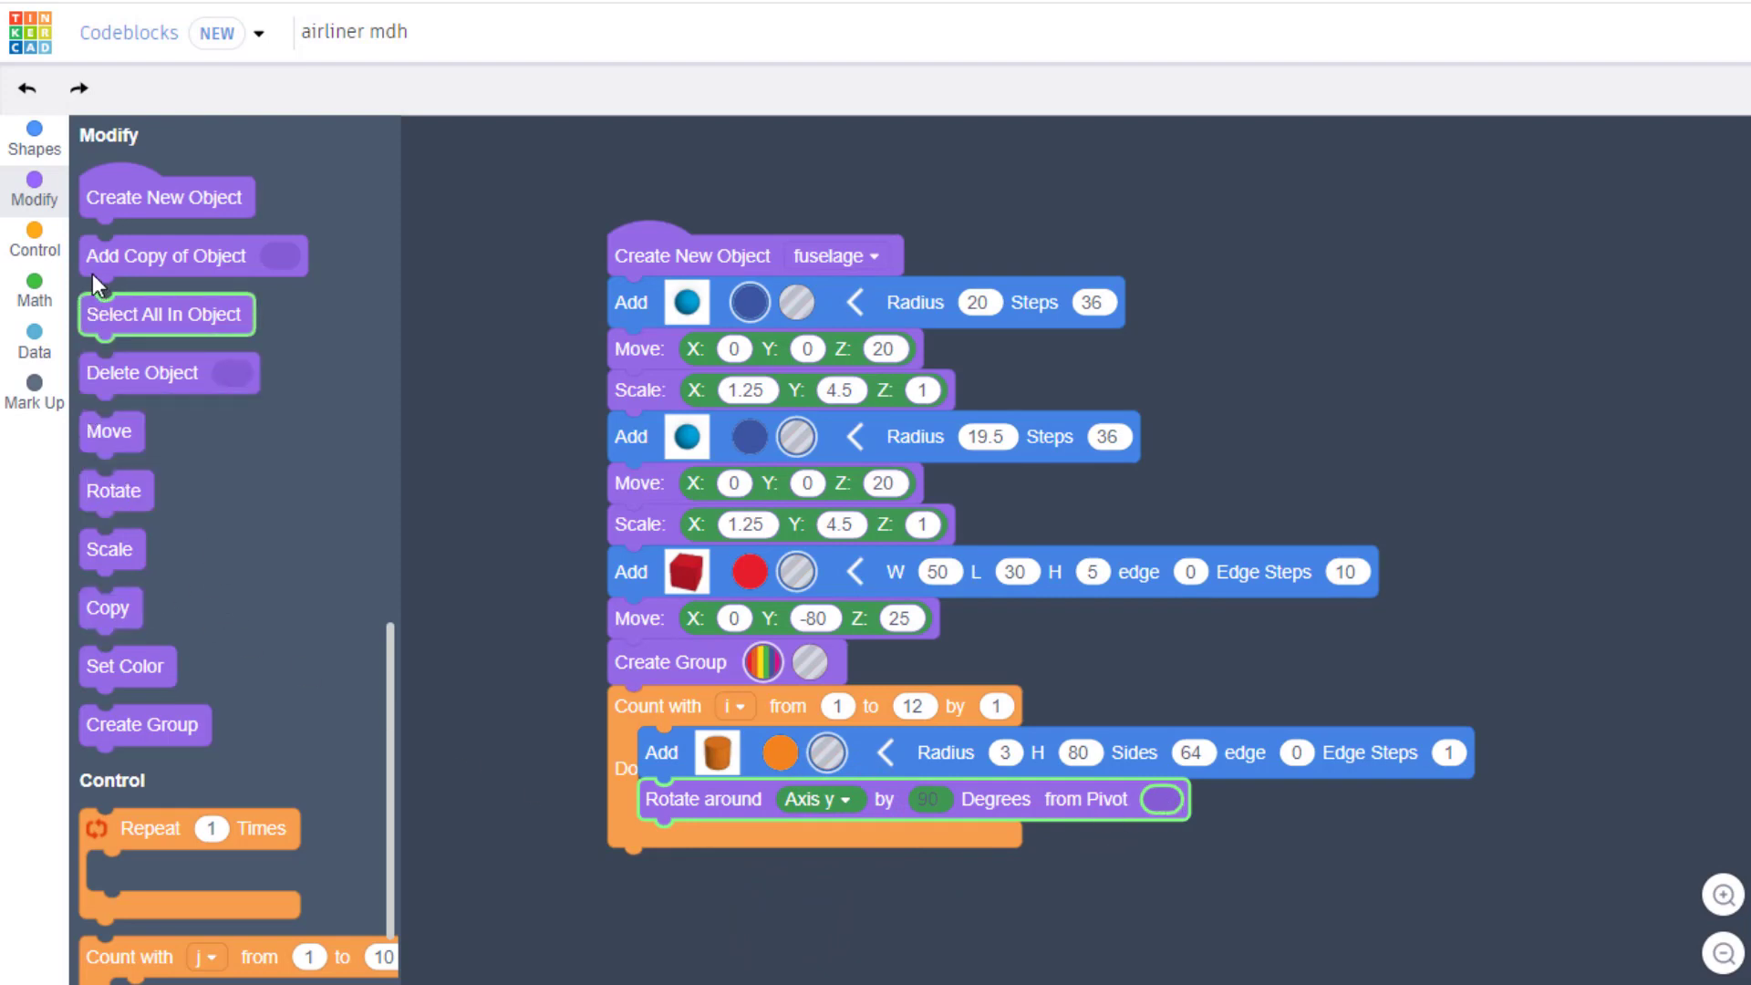
drag(110, 434, 680, 846)
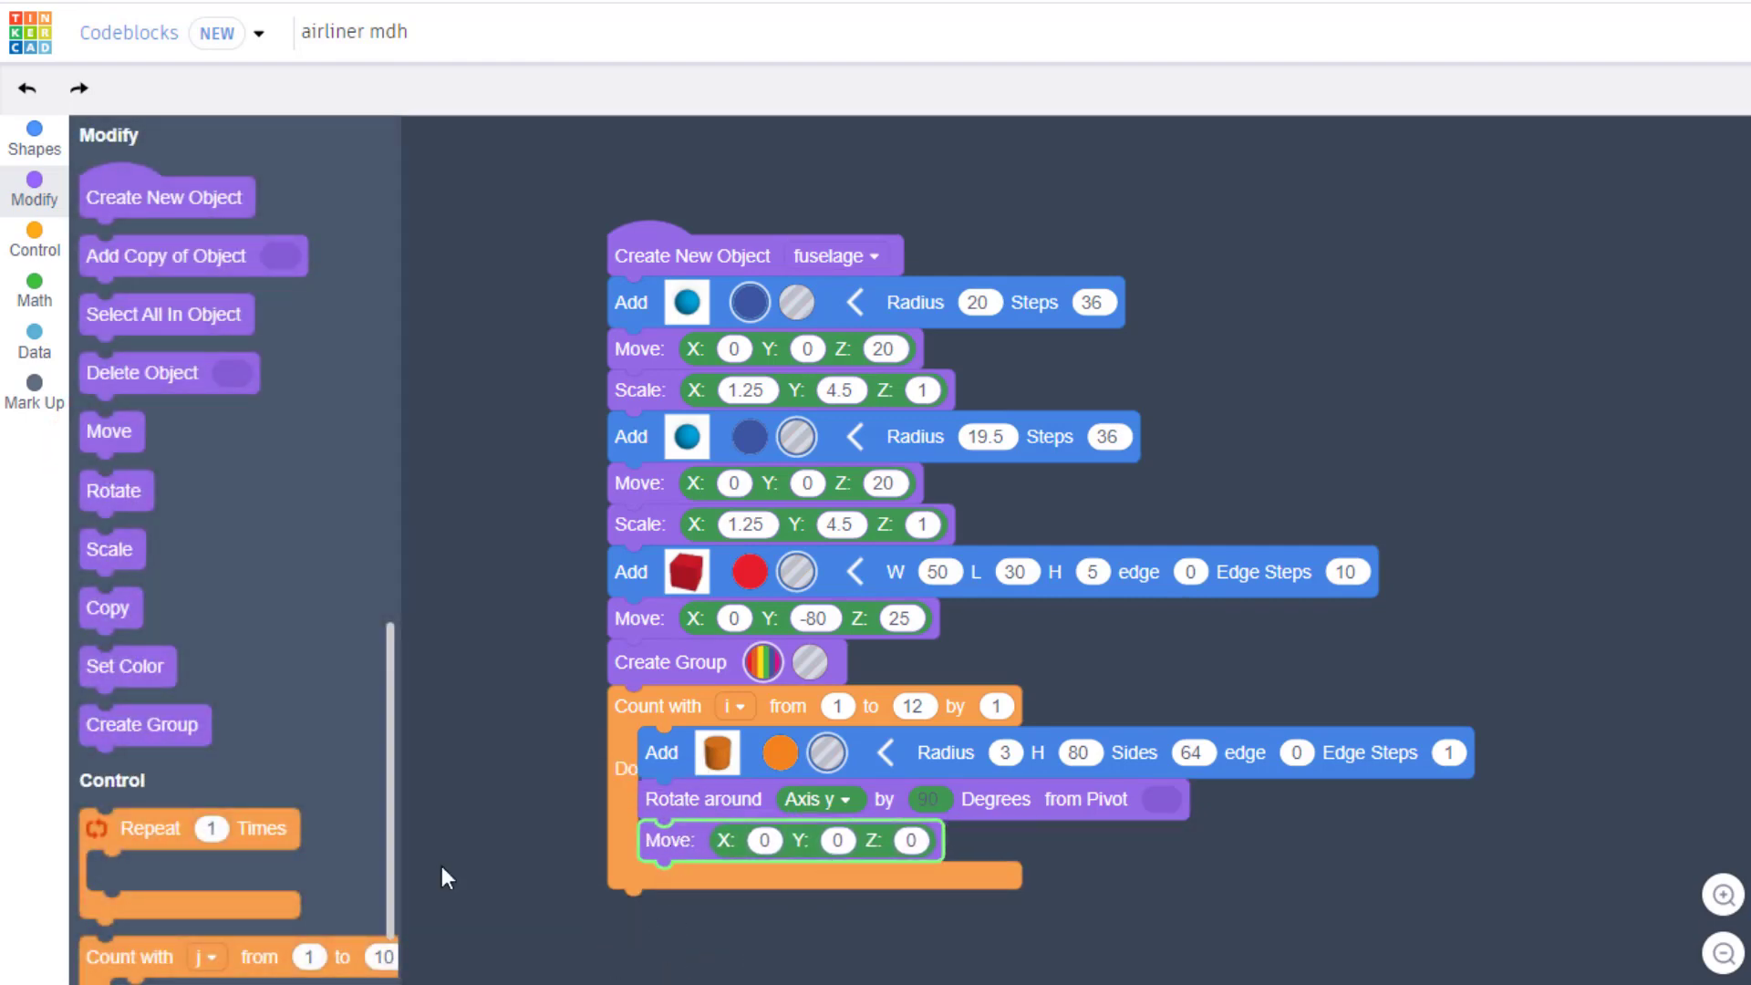
click(34, 290)
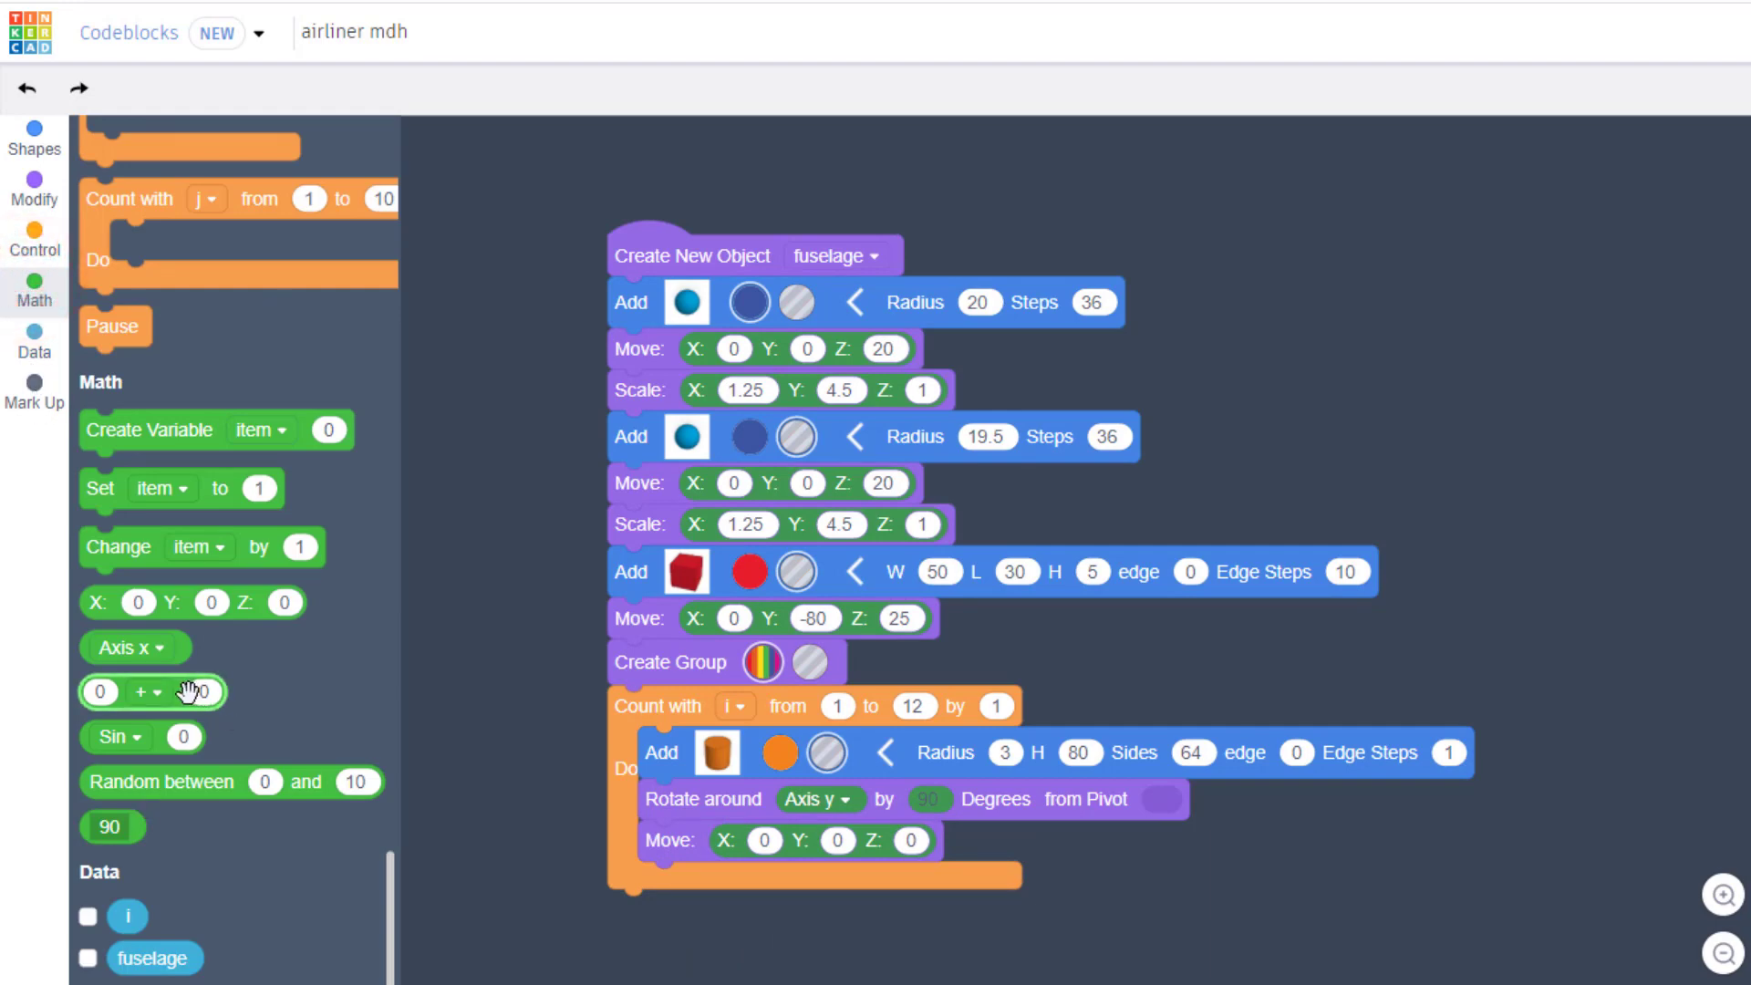
Place two '0 + 0' math blocks and make the first one -60 + 0
drag(182, 692, 1105, 919)
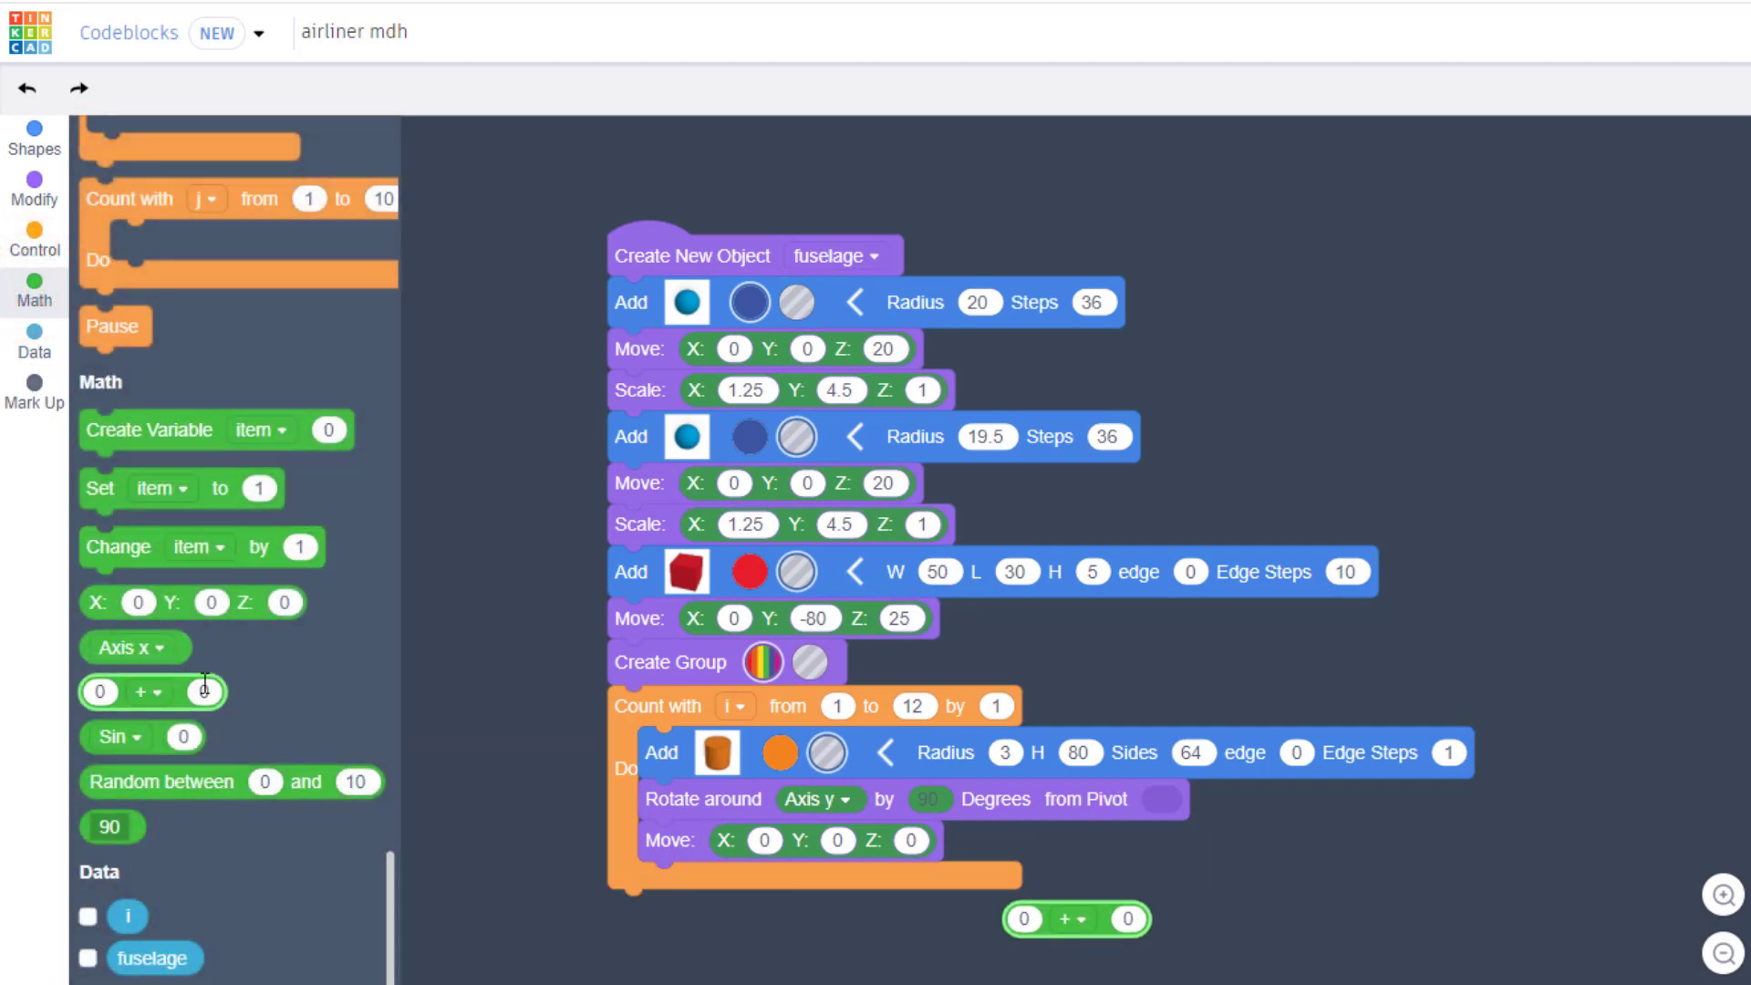
drag(187, 691, 808, 920)
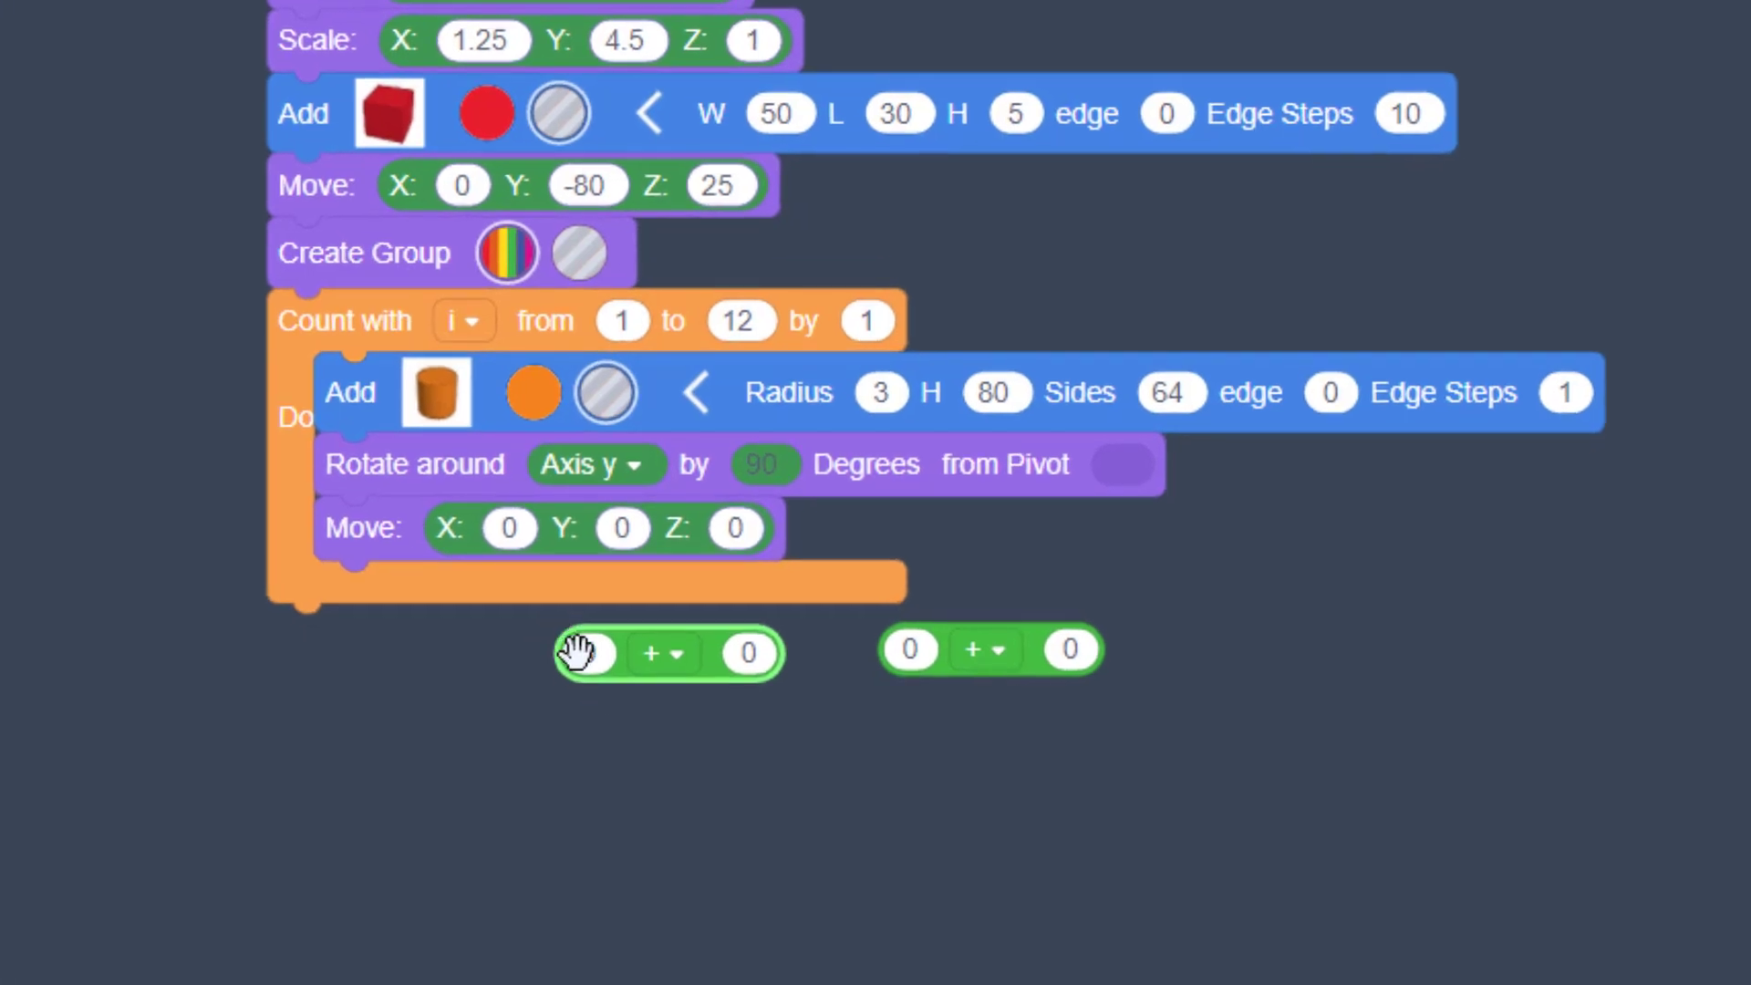
click(579, 652)
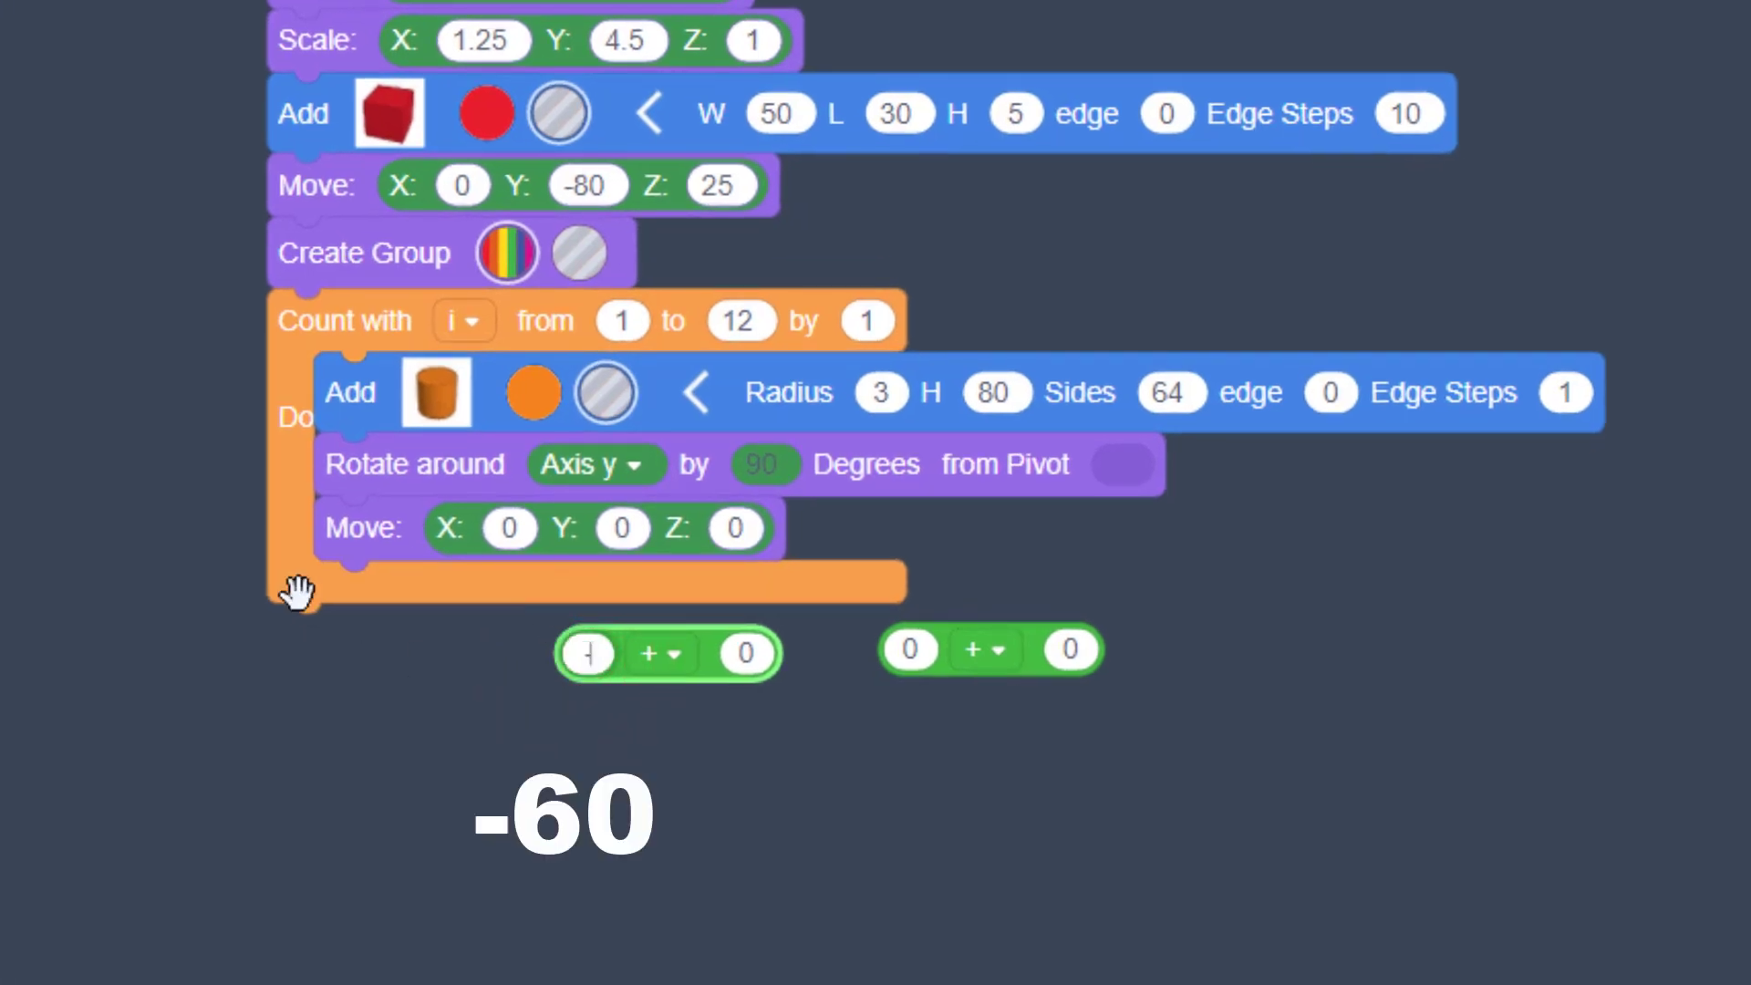
text(-60)
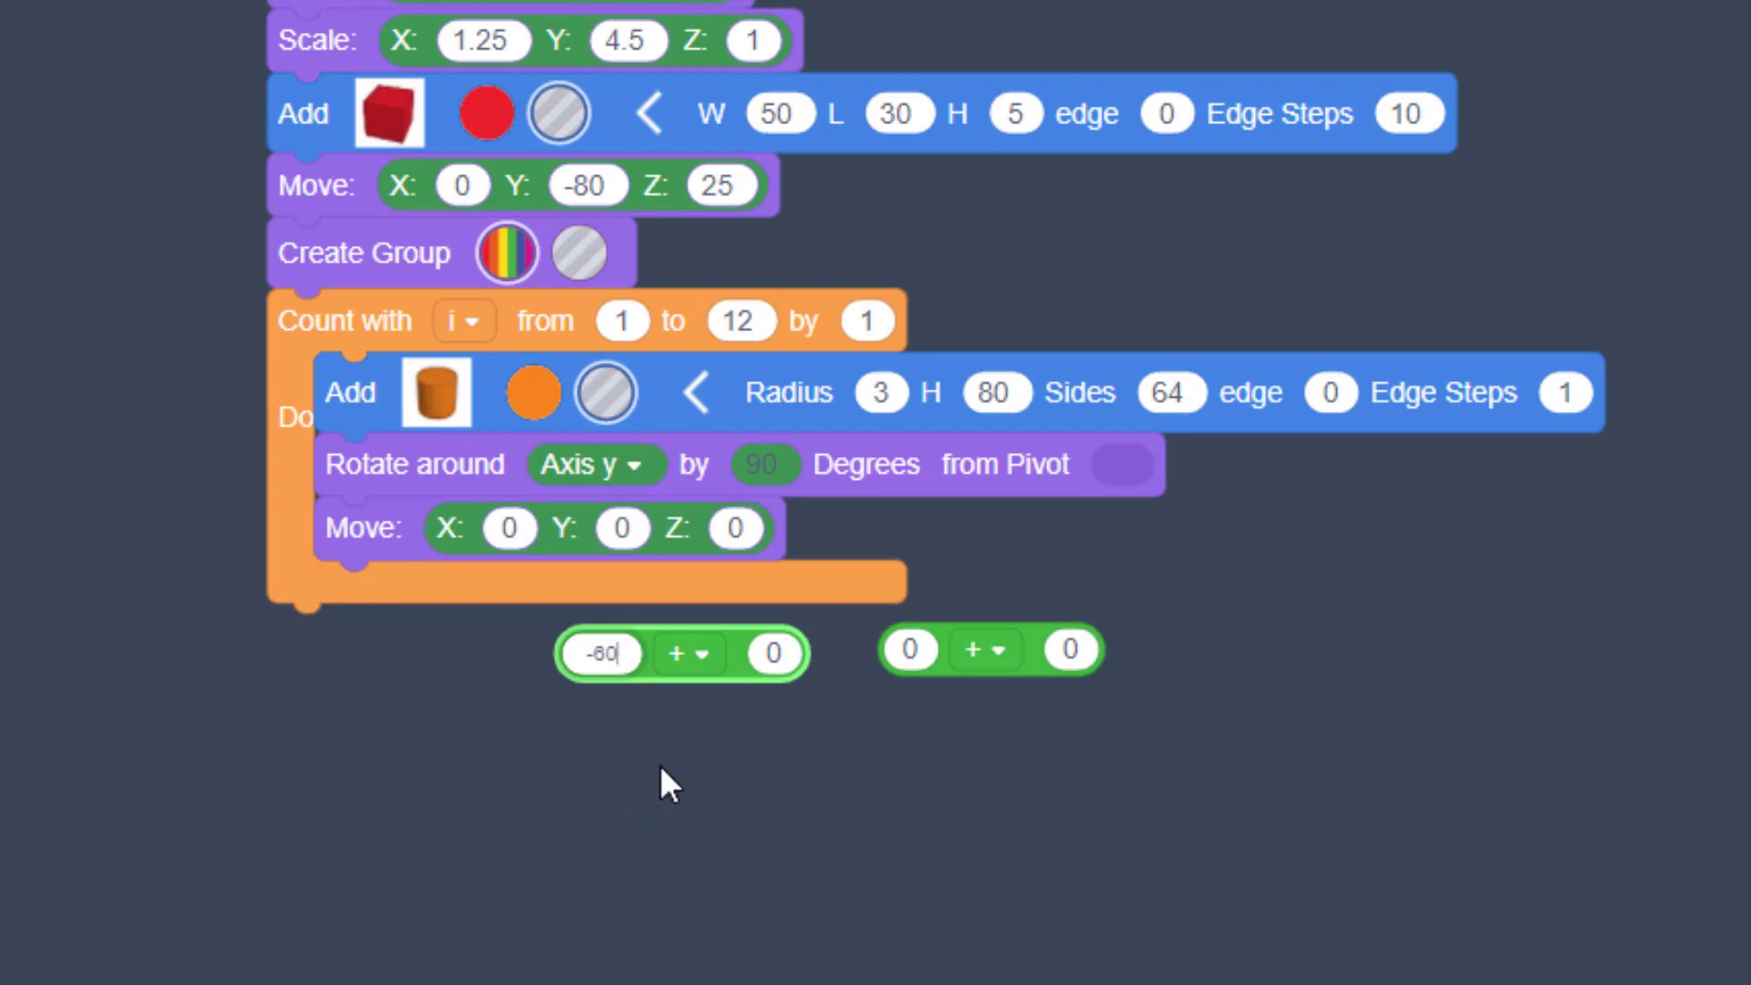
click(672, 719)
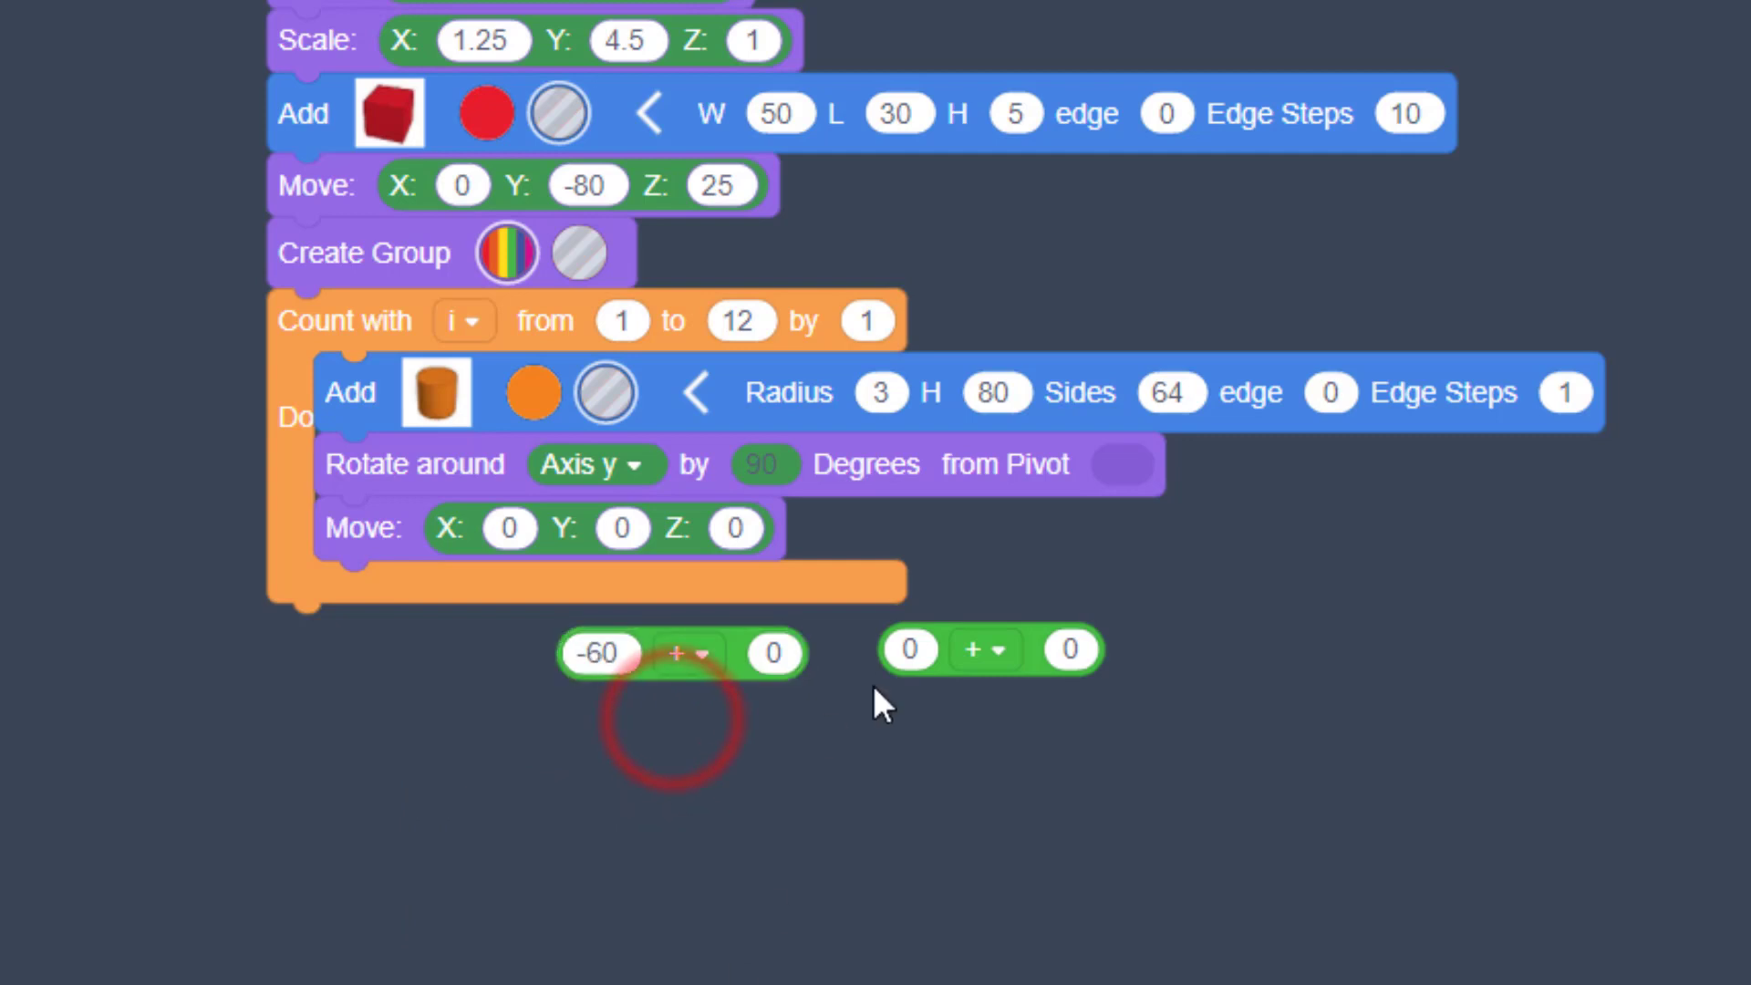
click(928, 653)
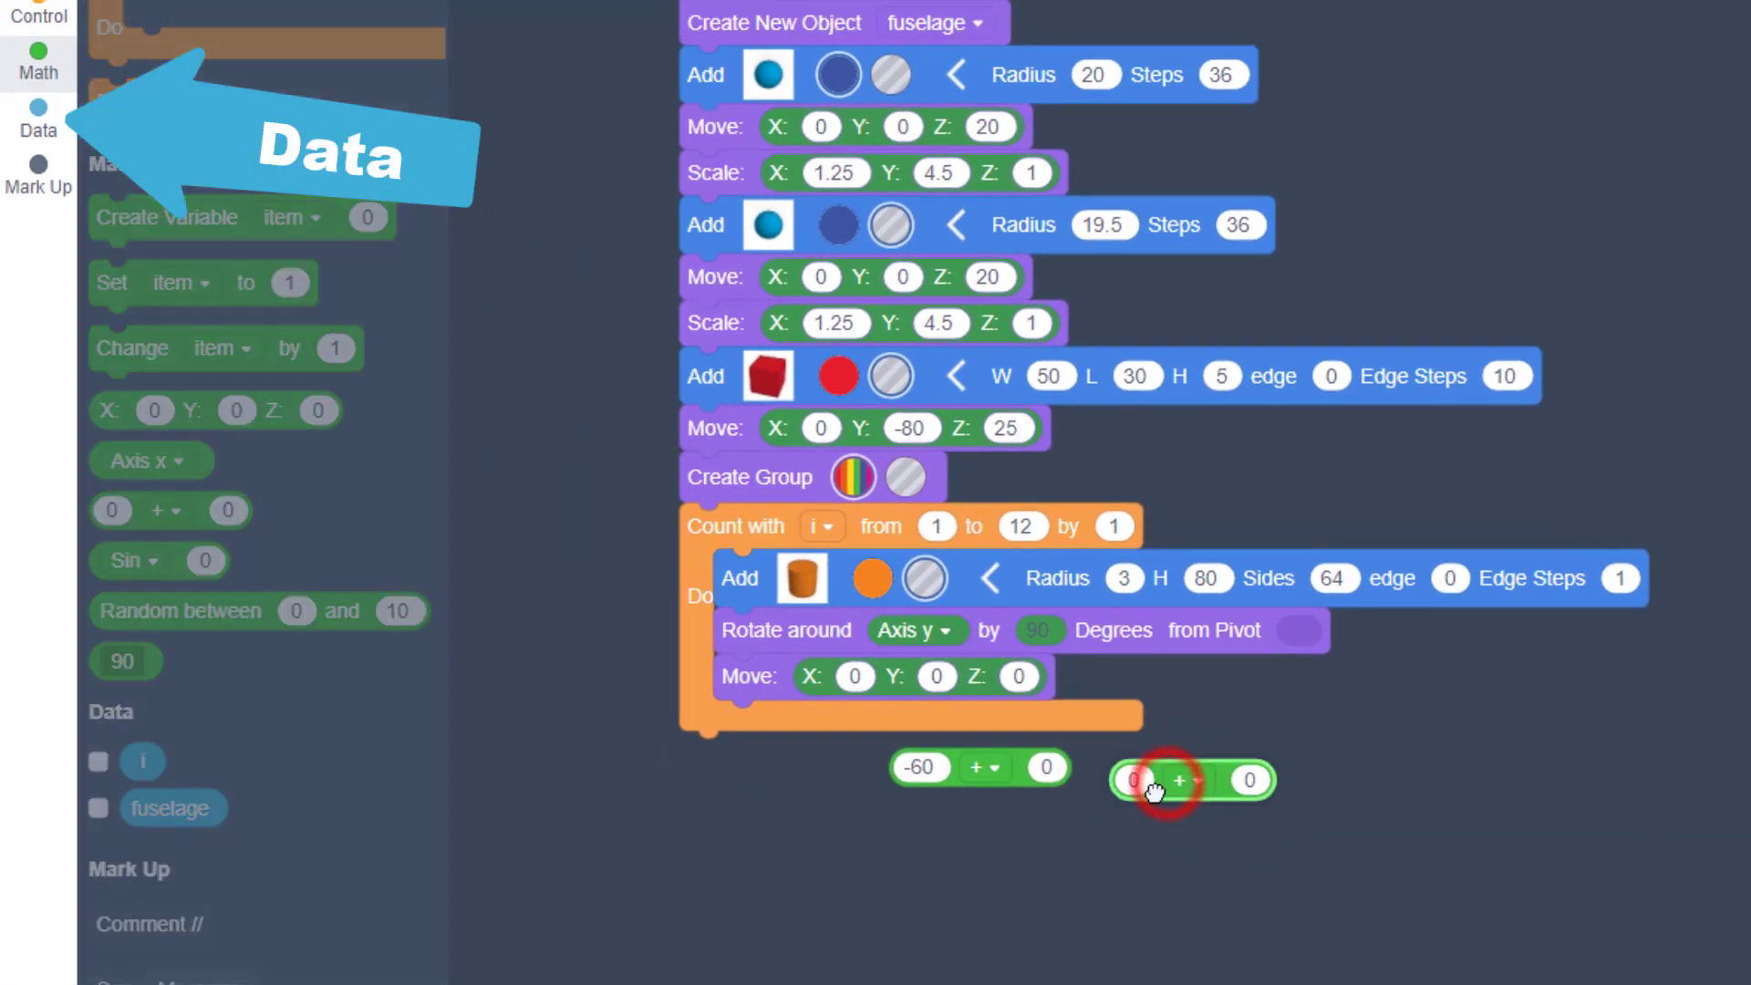
Turn the second expression into i * 10
drag(136, 770, 1120, 807)
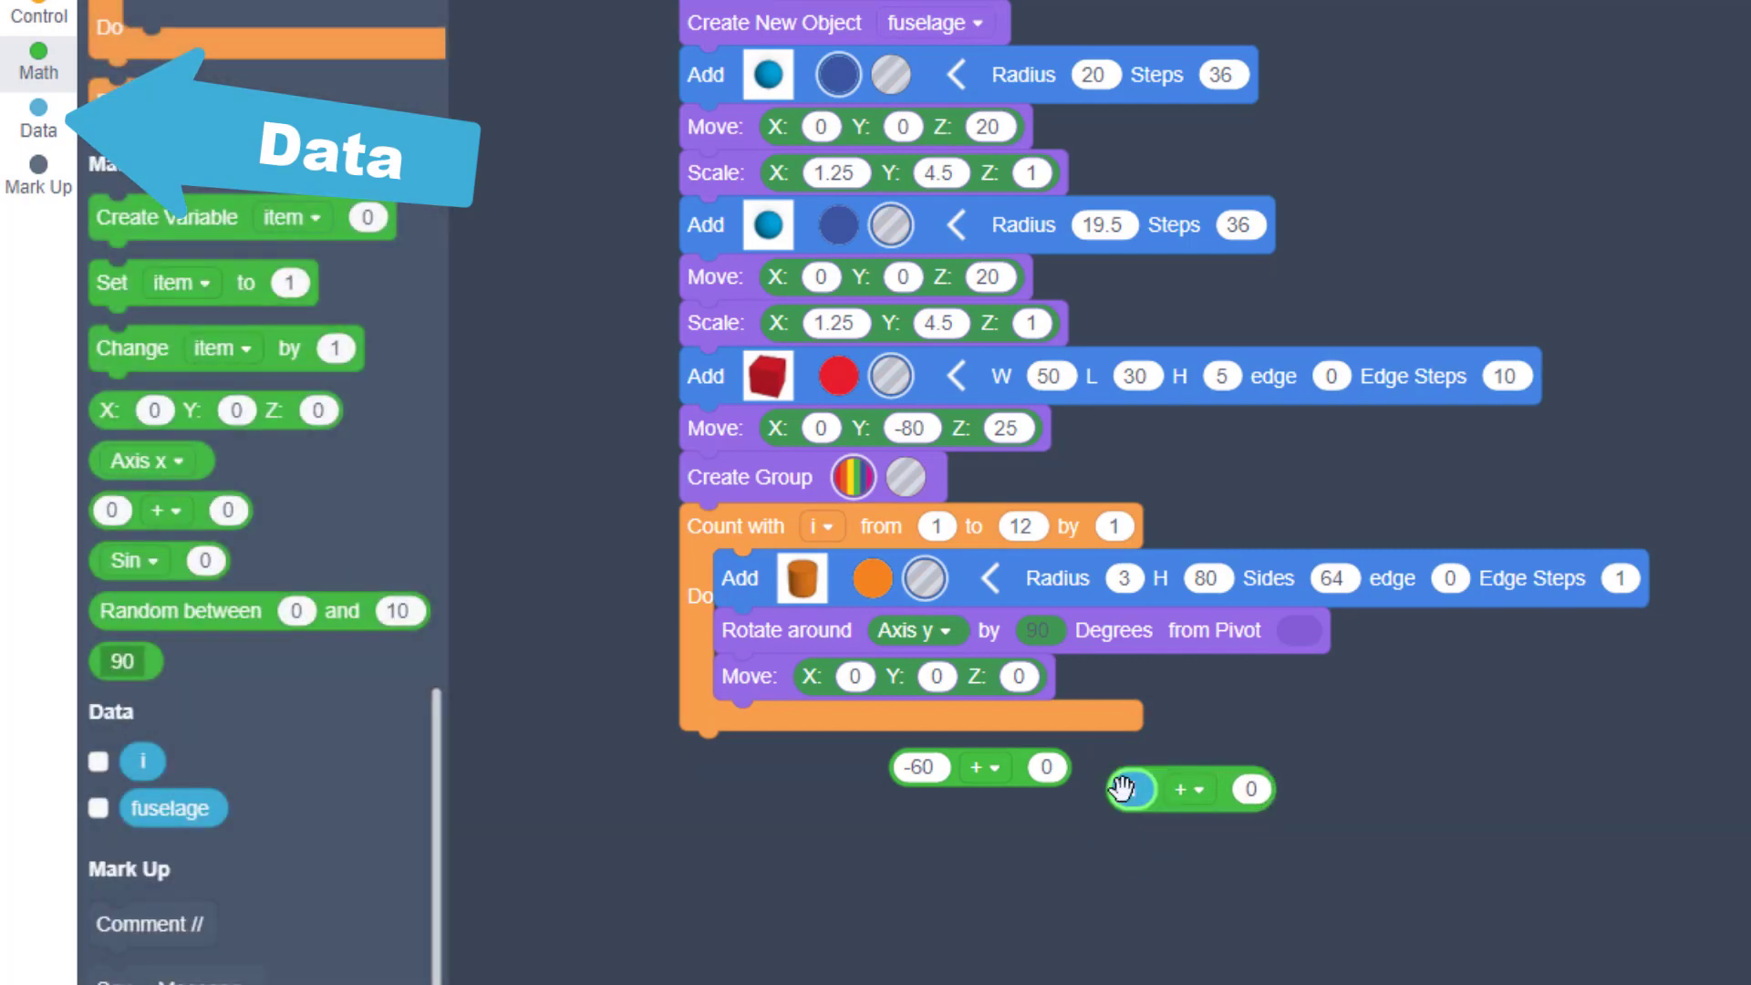
click(1202, 790)
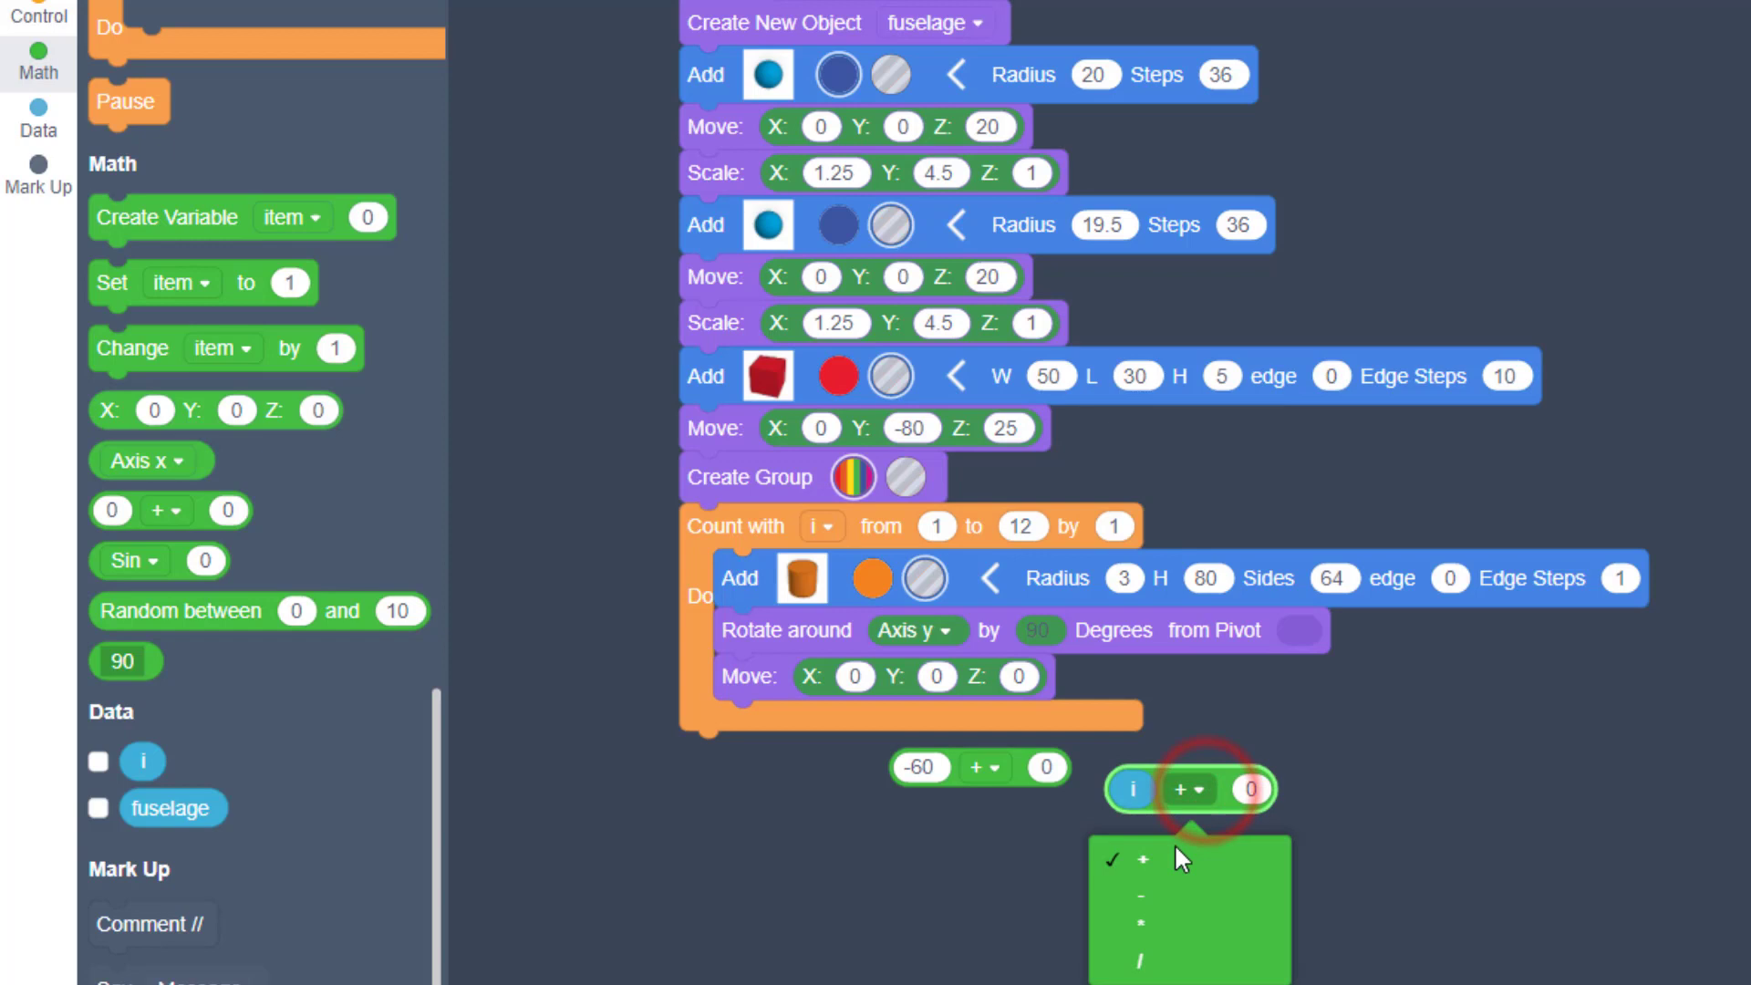
click(1163, 915)
click(1247, 790)
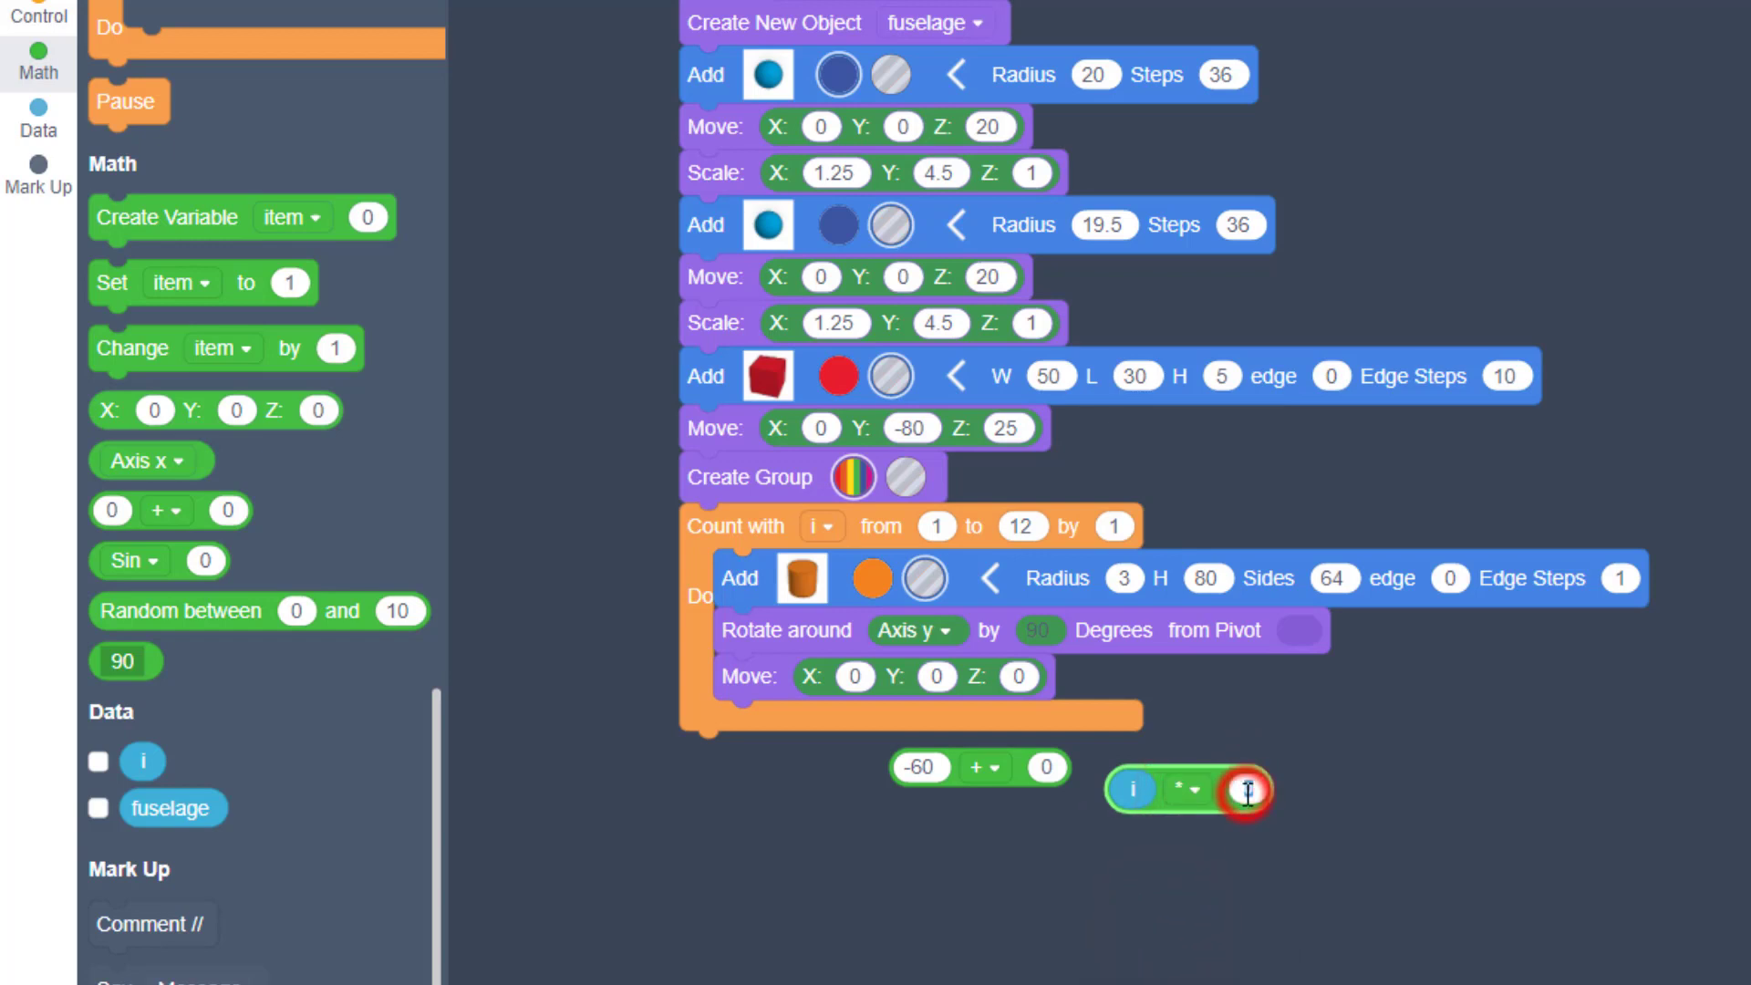
text(10)
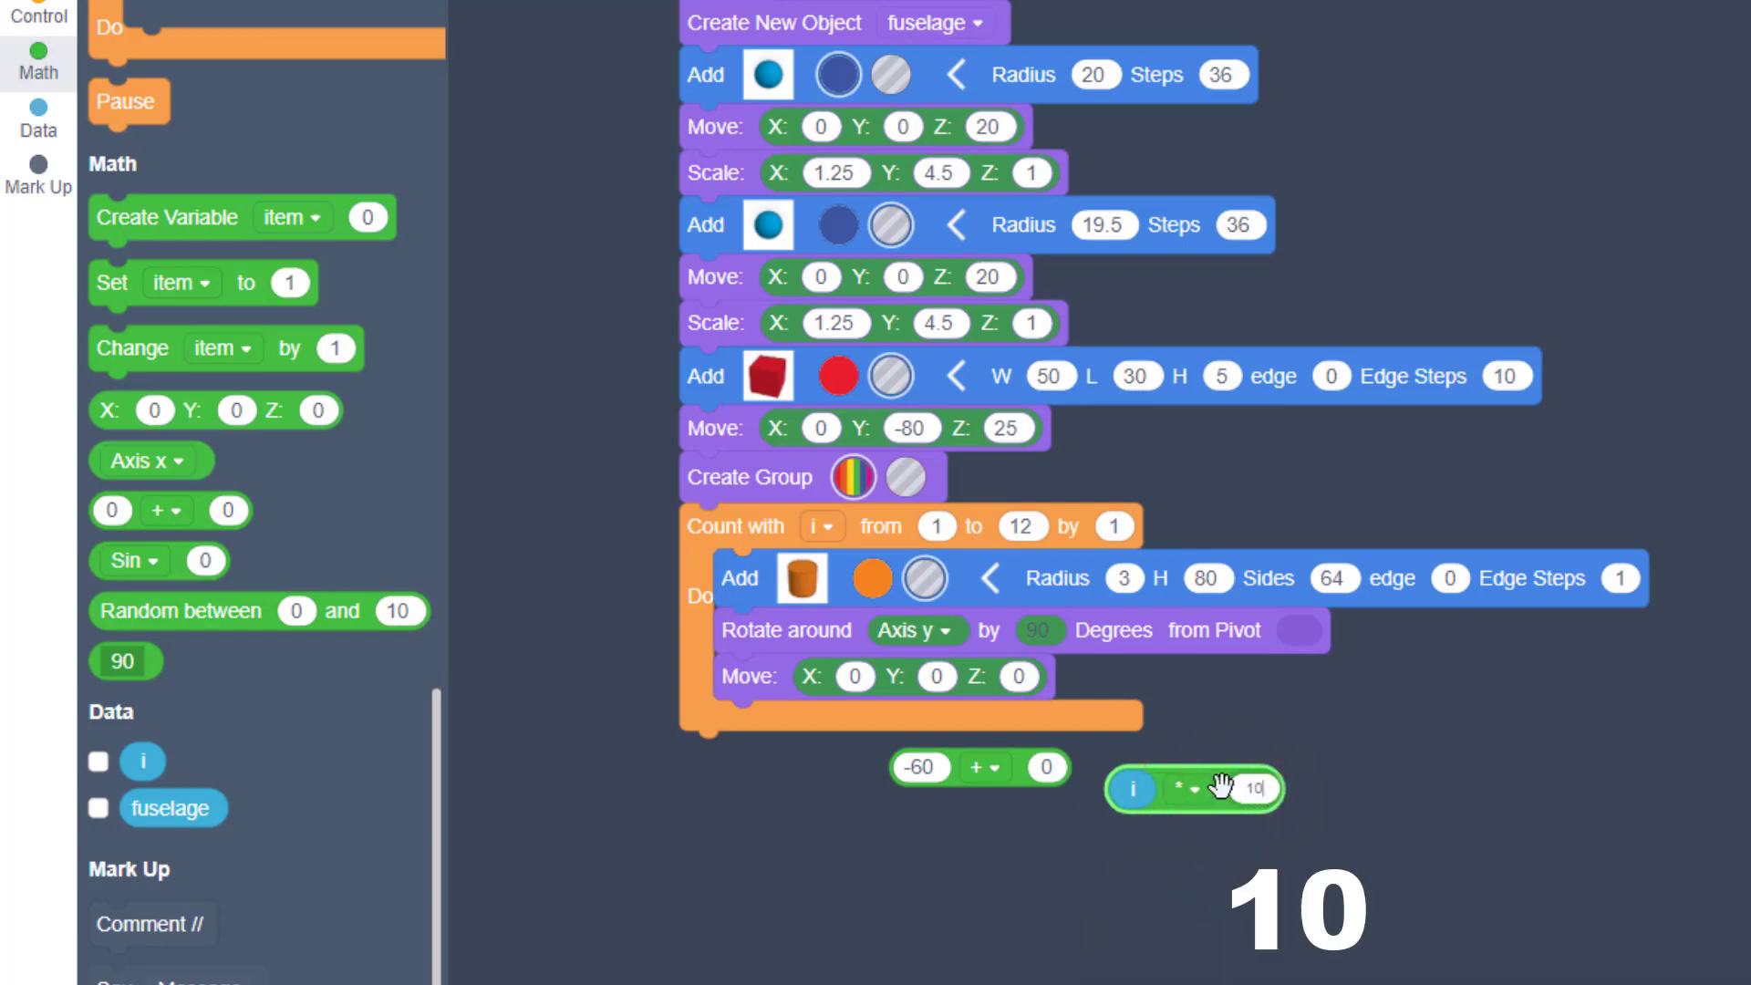
click(1198, 845)
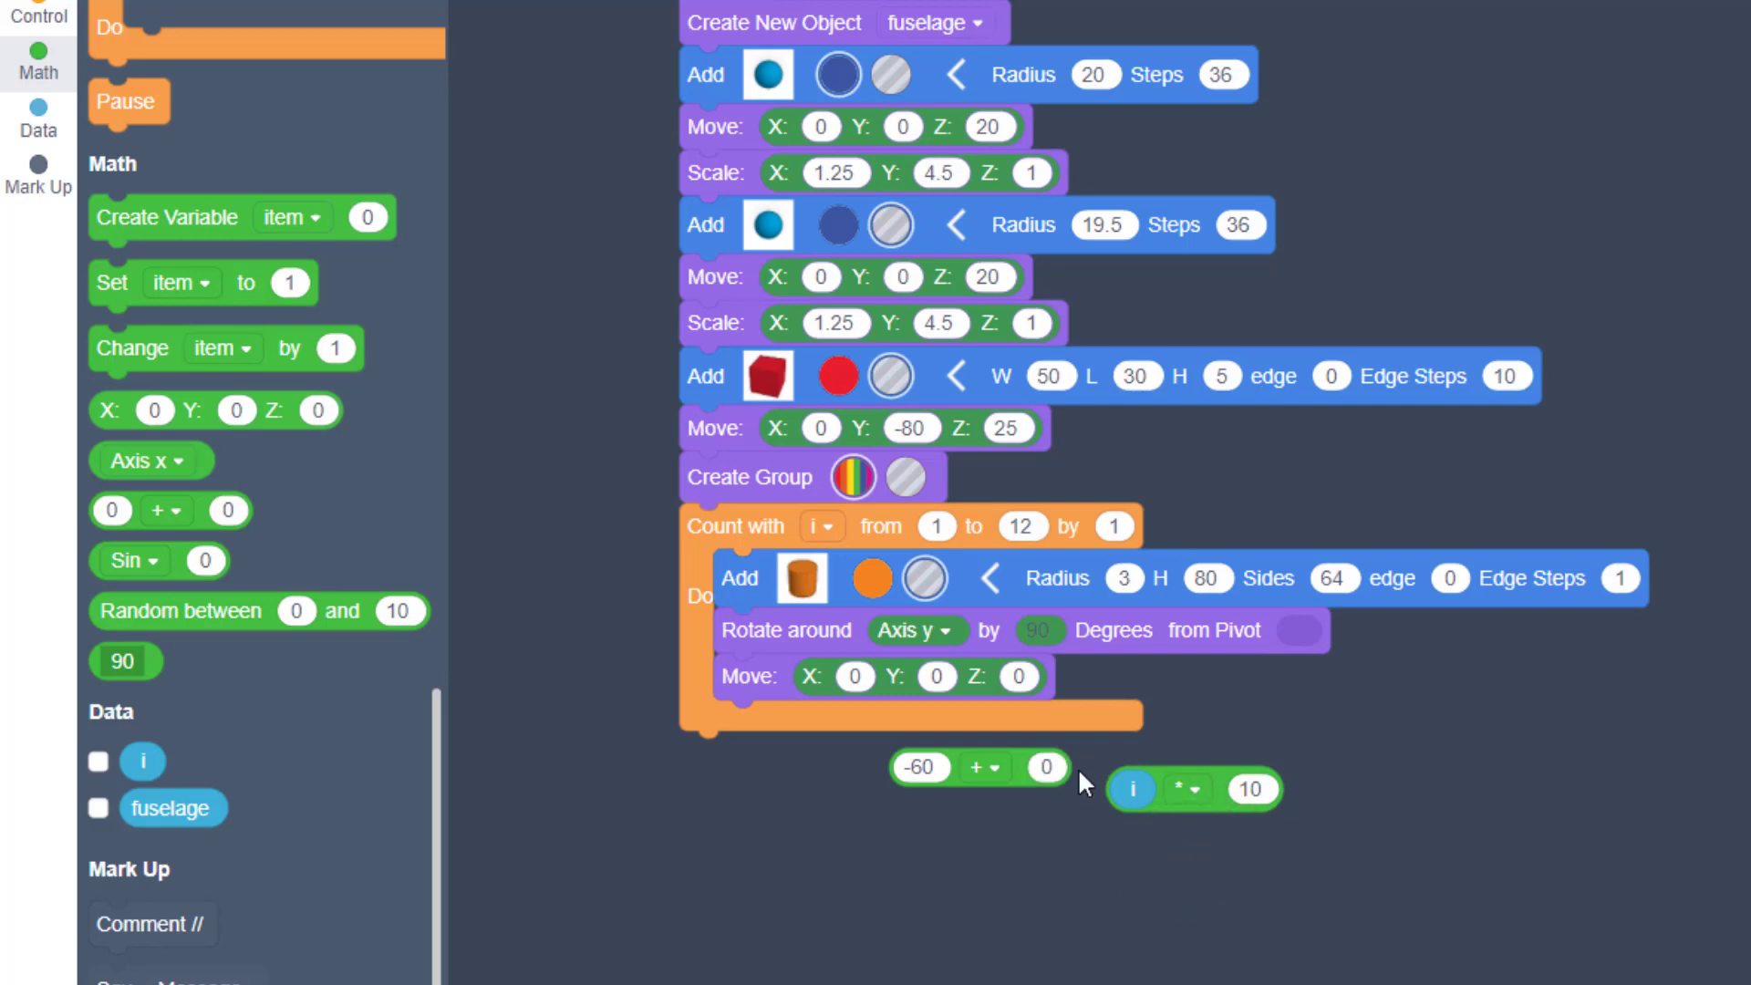
Set the loop Move's Y to -60 + i * 10 and its Z to 25
drag(1231, 800, 1154, 786)
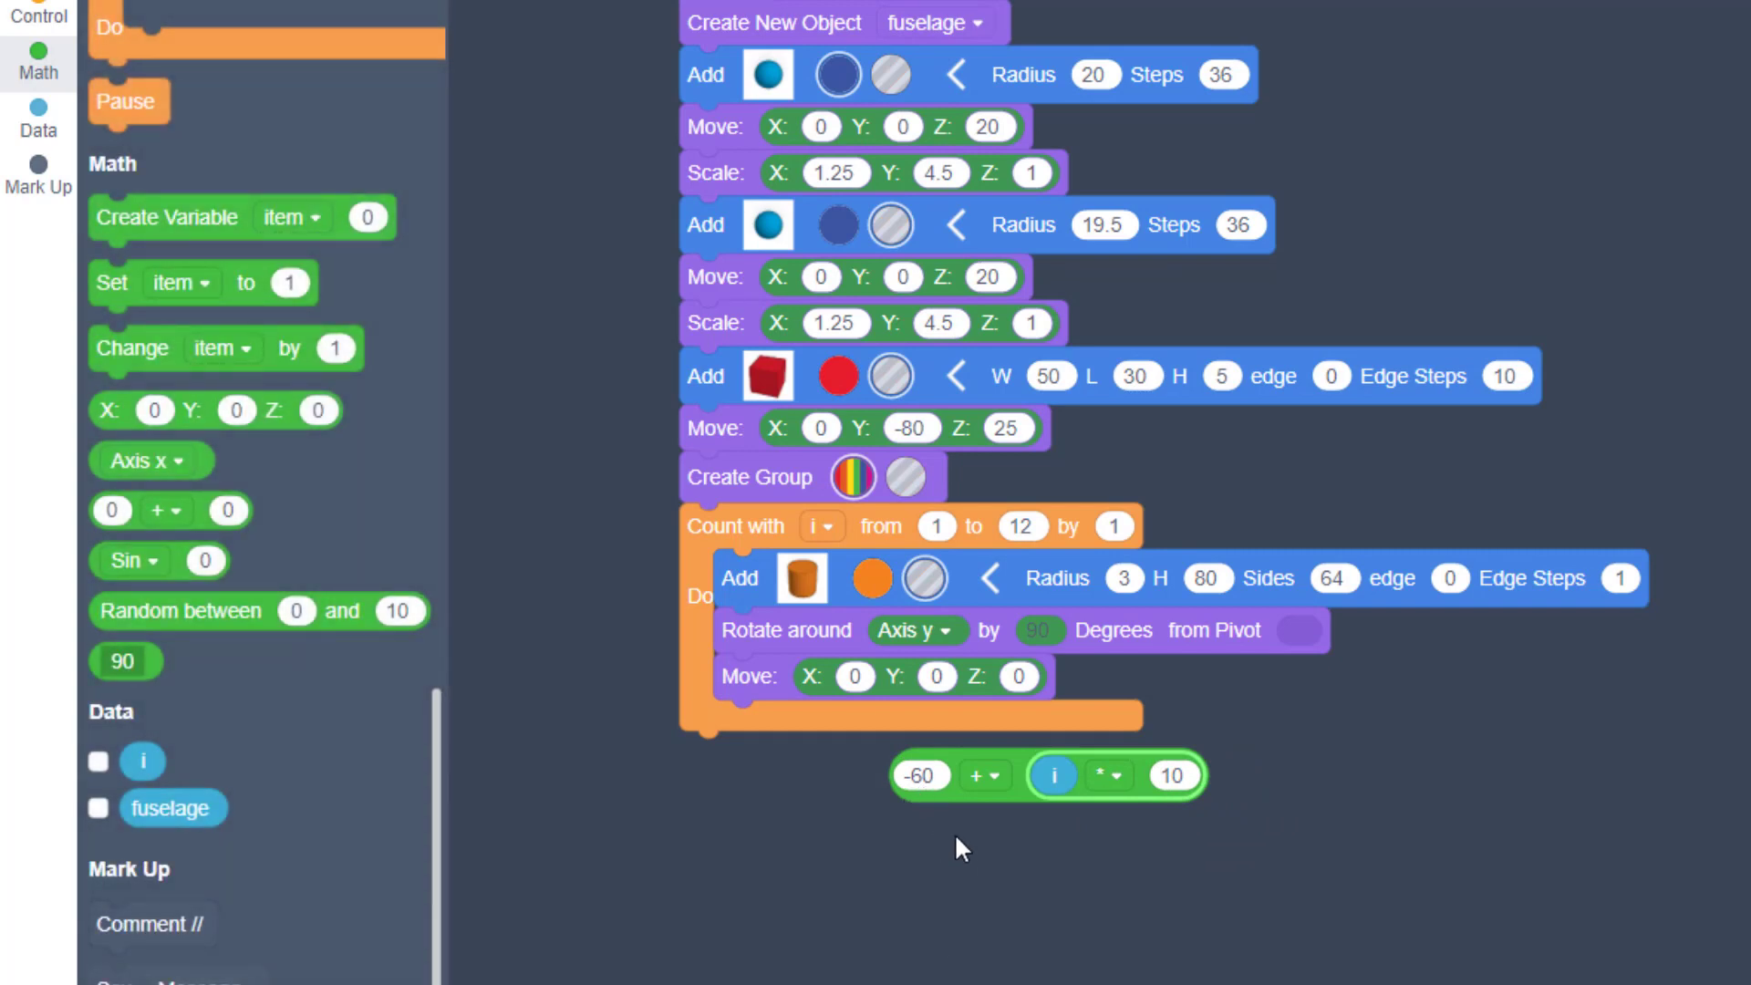
drag(1023, 790, 777, 790)
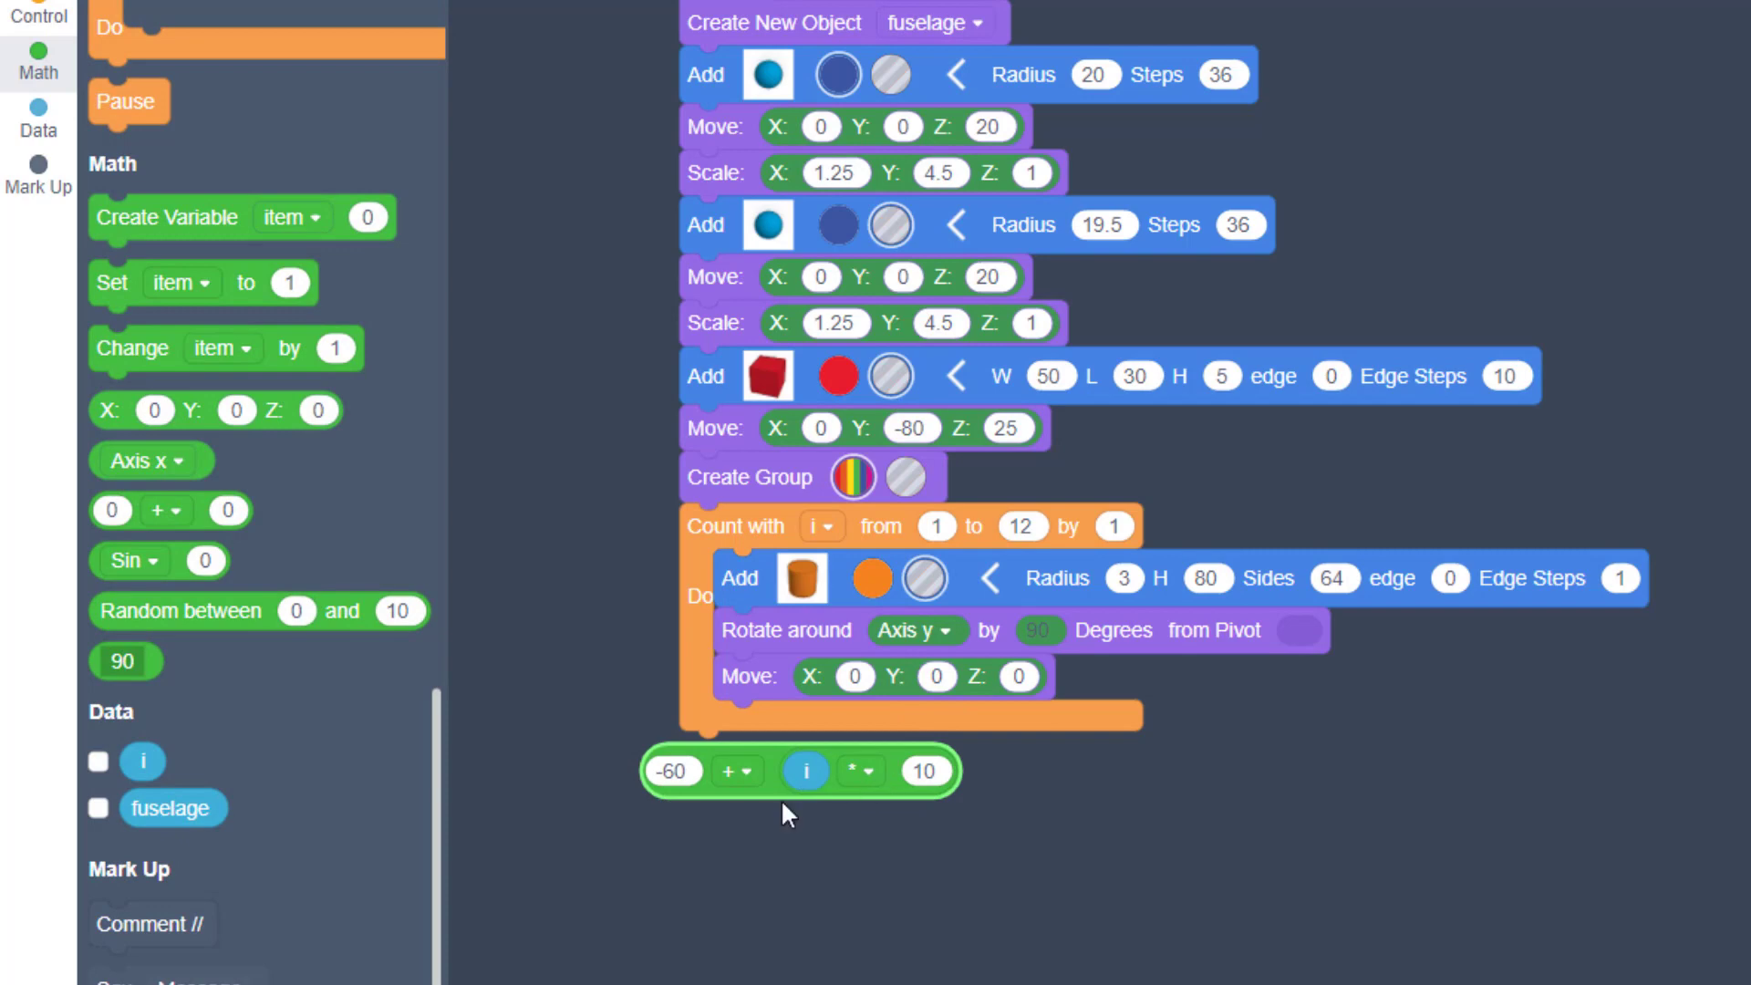
drag(774, 786, 1039, 710)
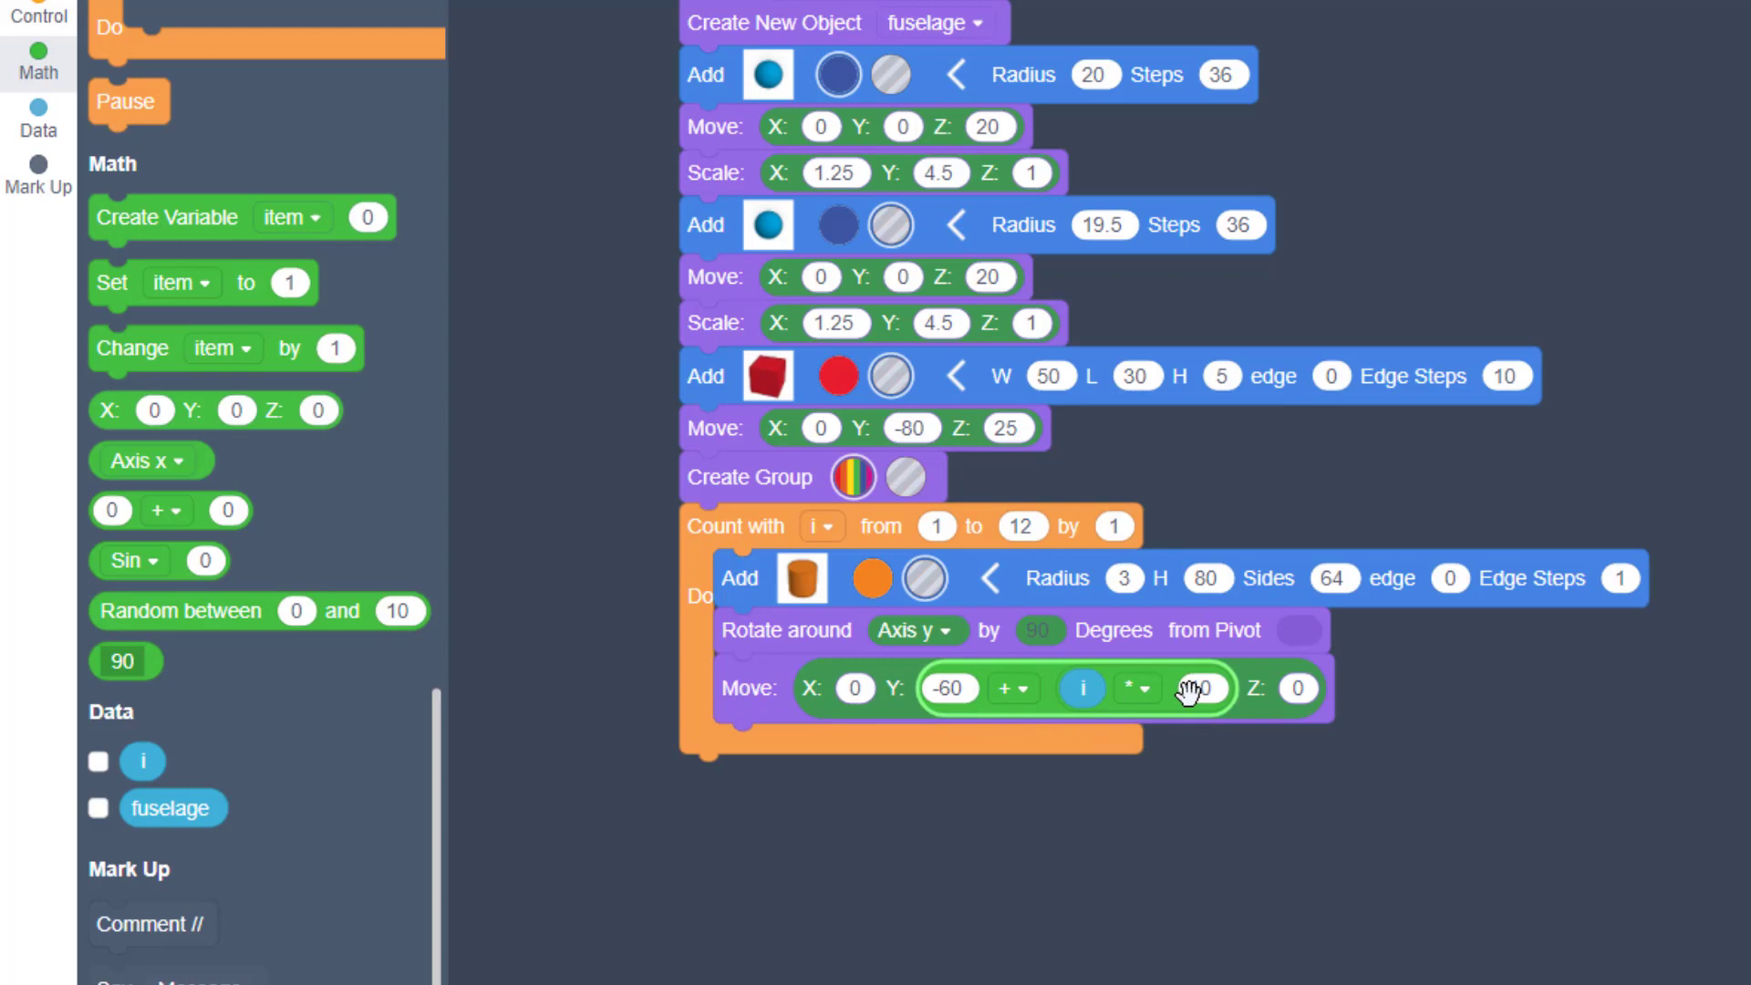
click(1299, 690)
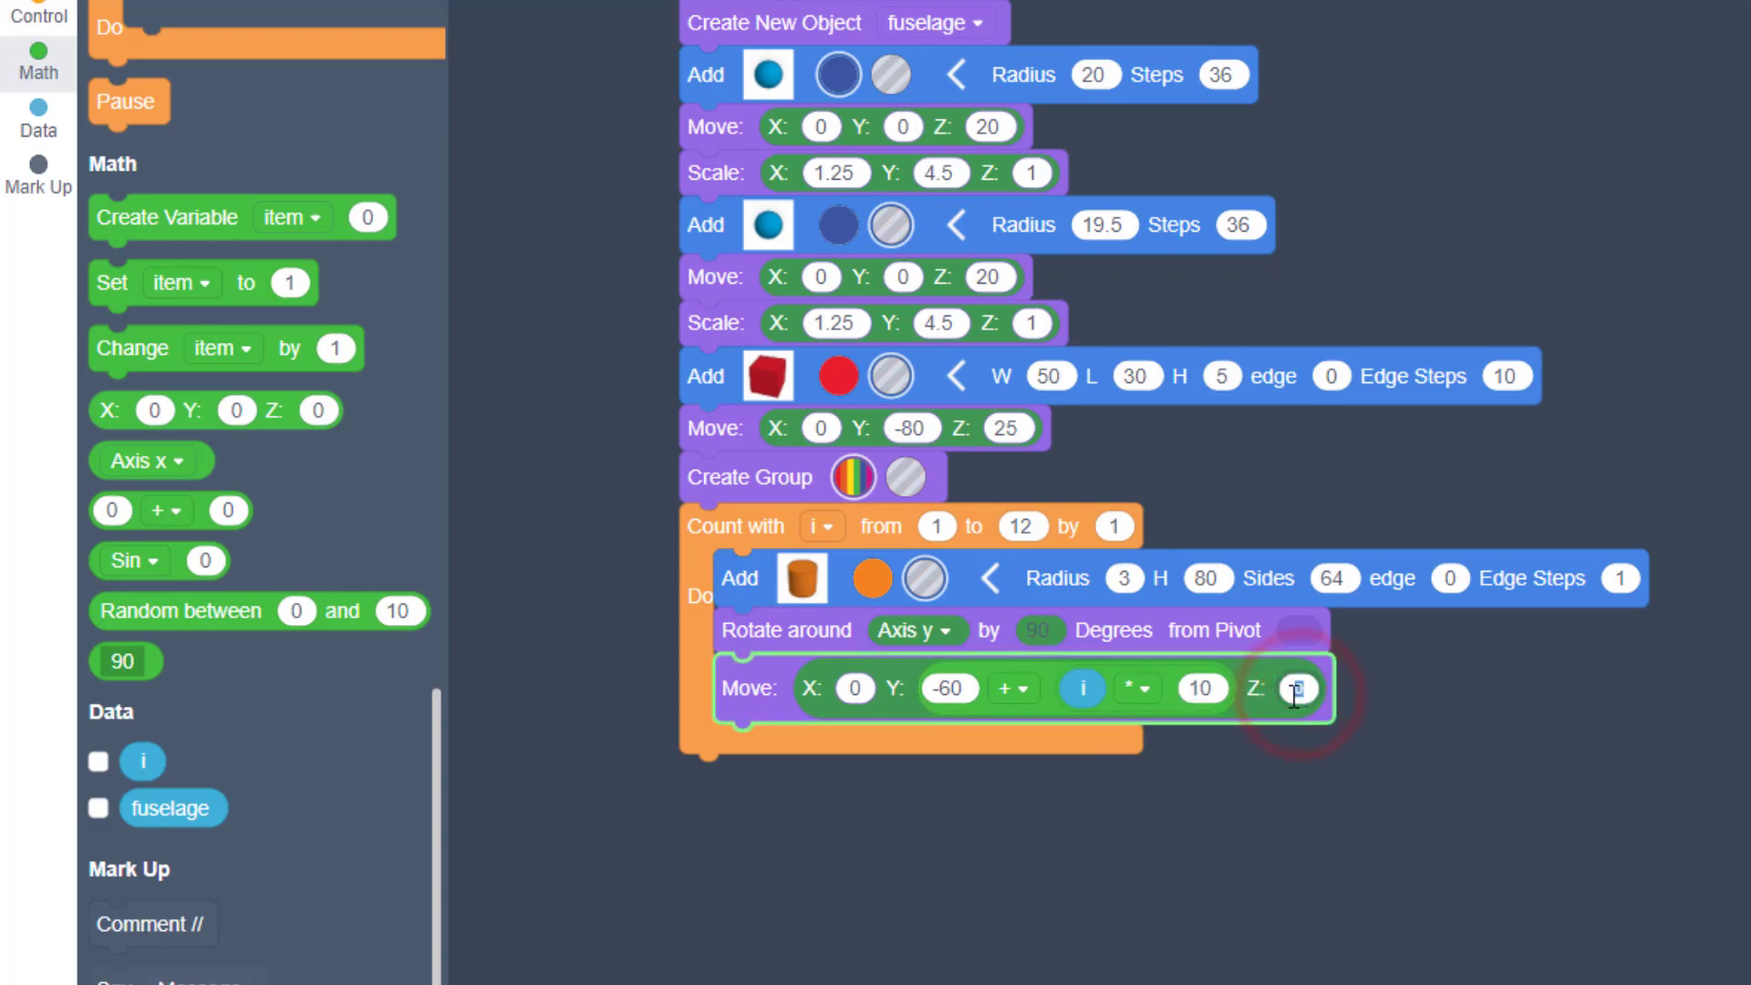
text(25)
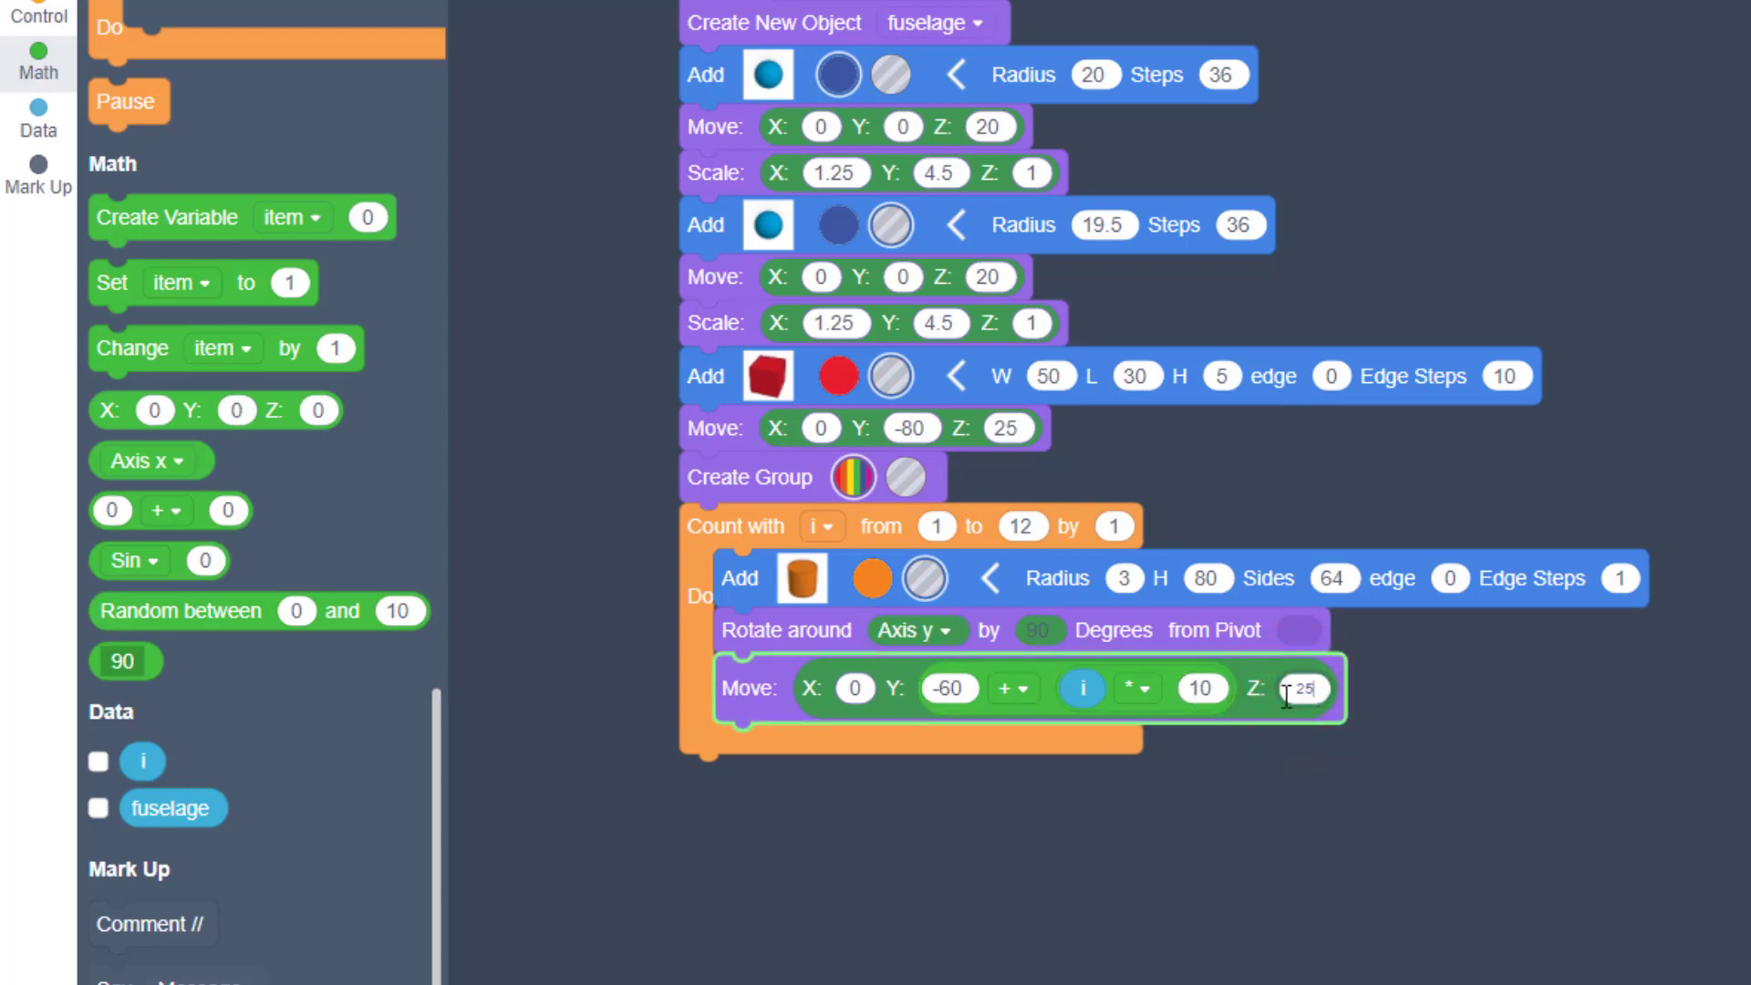
click(1455, 711)
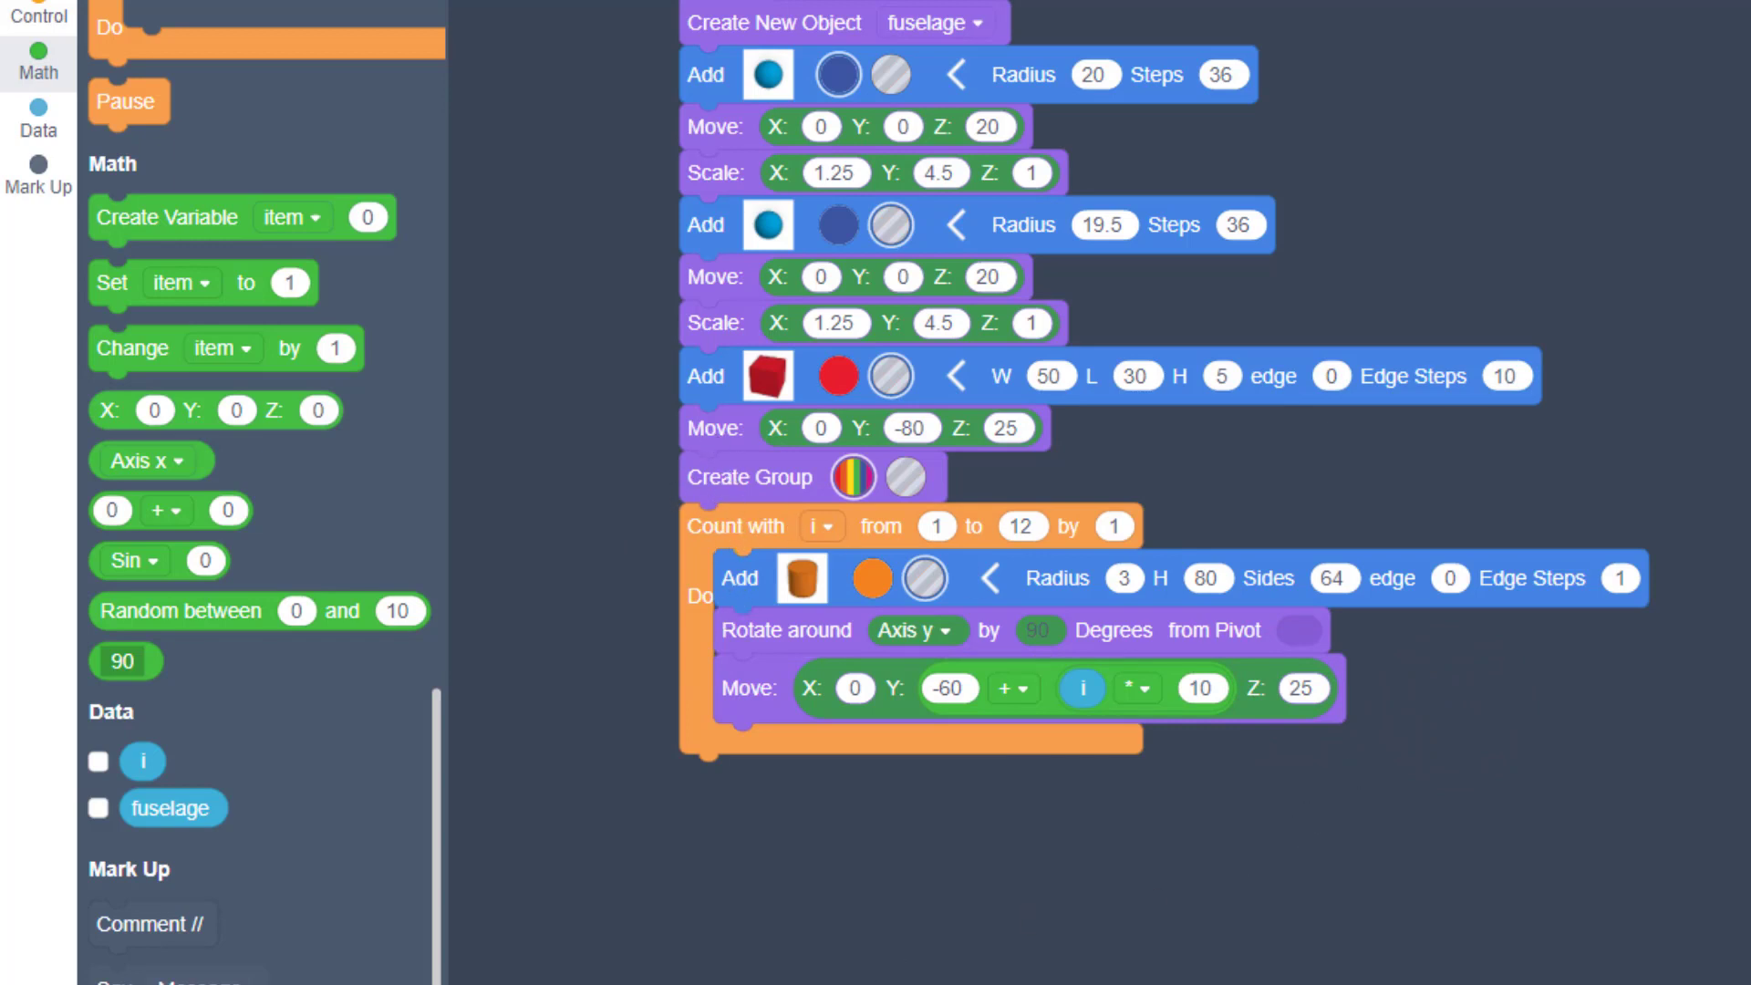
Preview the windows and change the starting Y offset to -65
click(1342, 375)
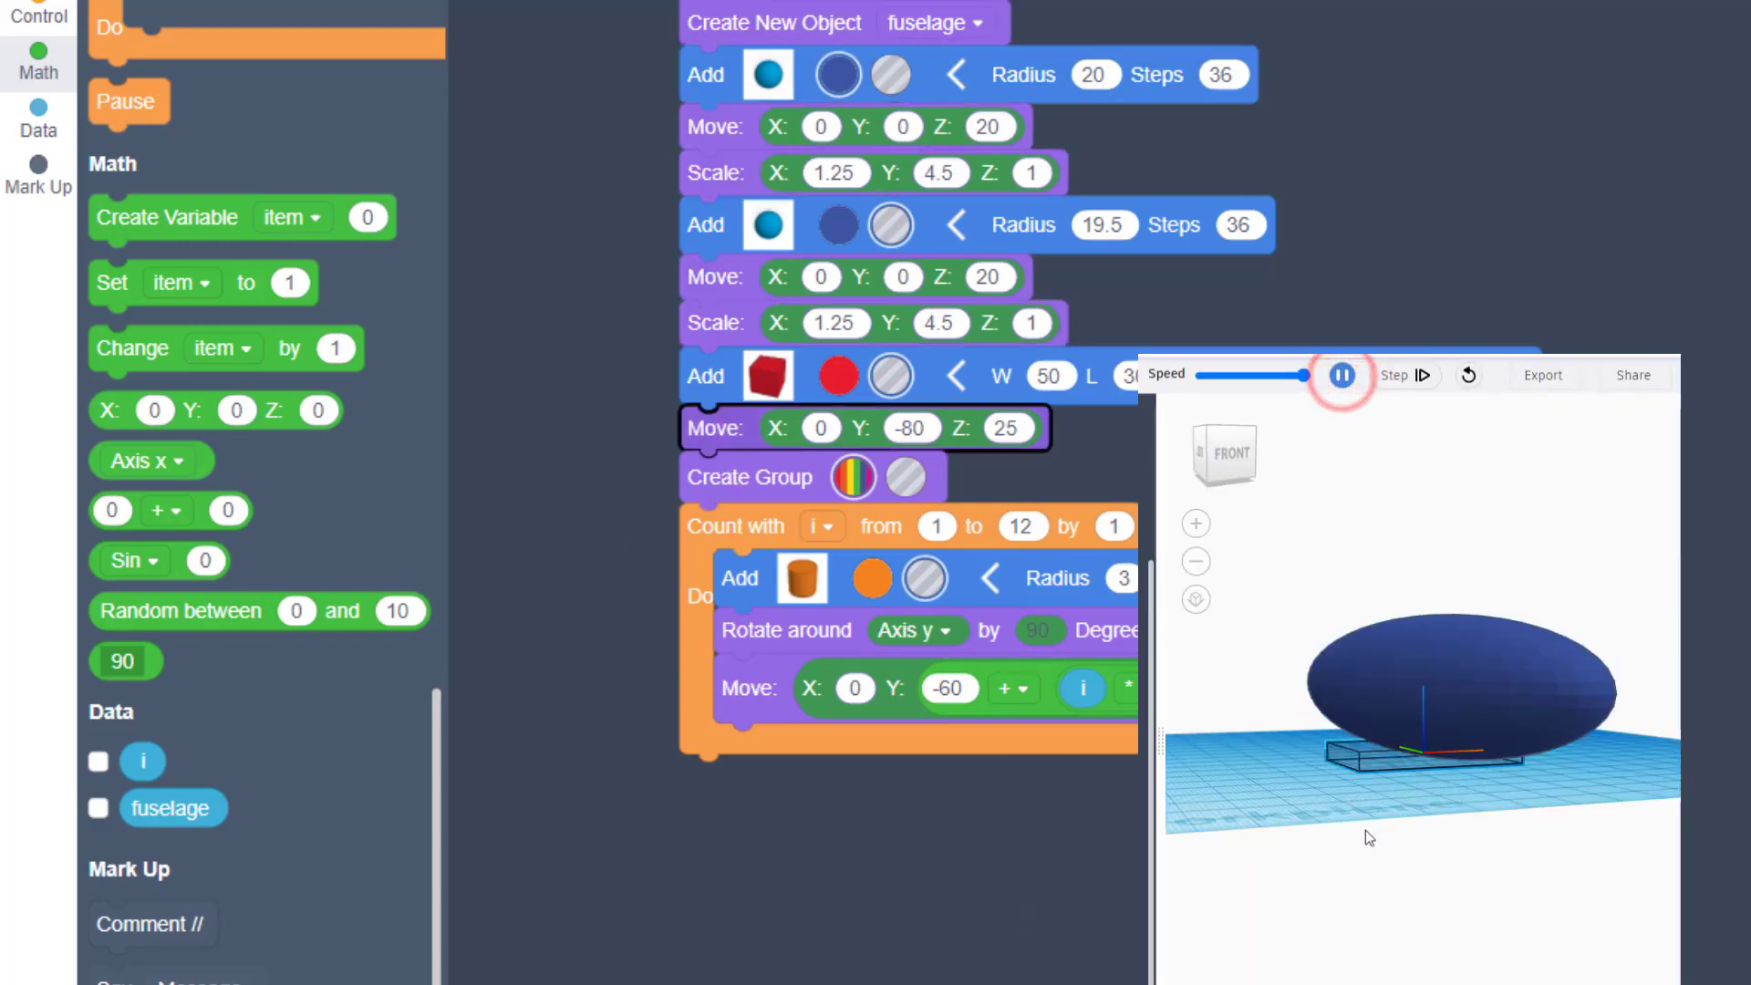
right_drag(1234, 768, 1293, 804)
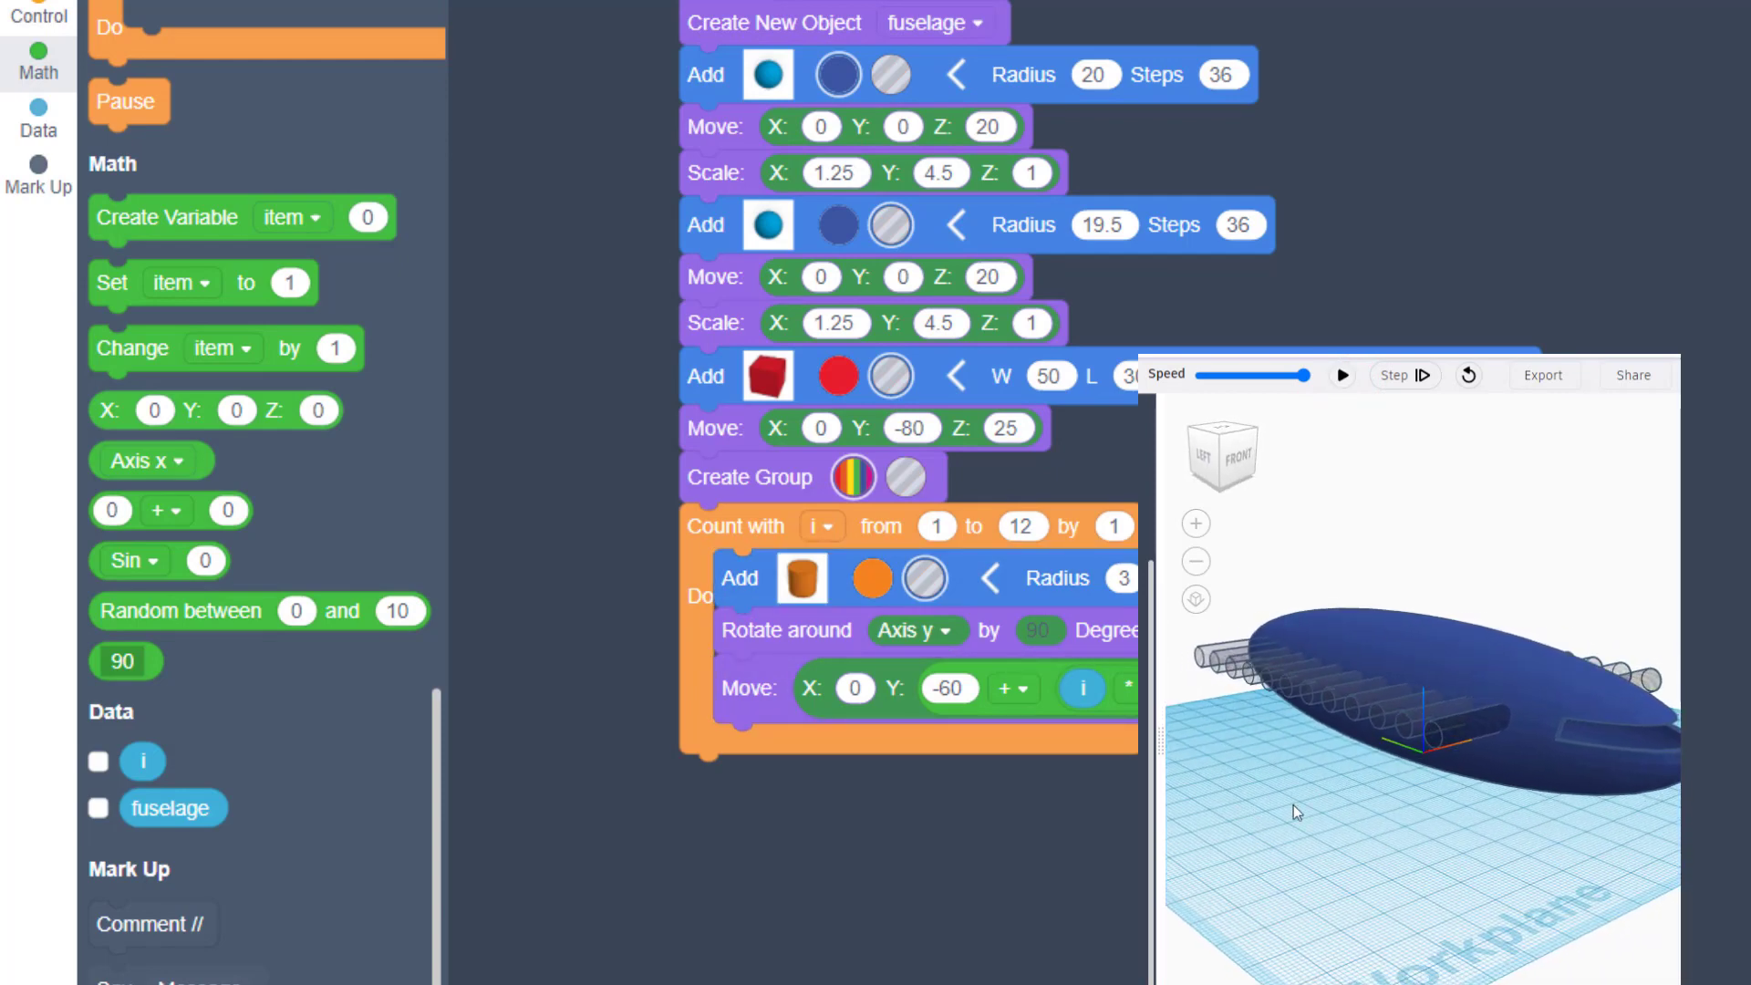
click(949, 690)
text(-6)
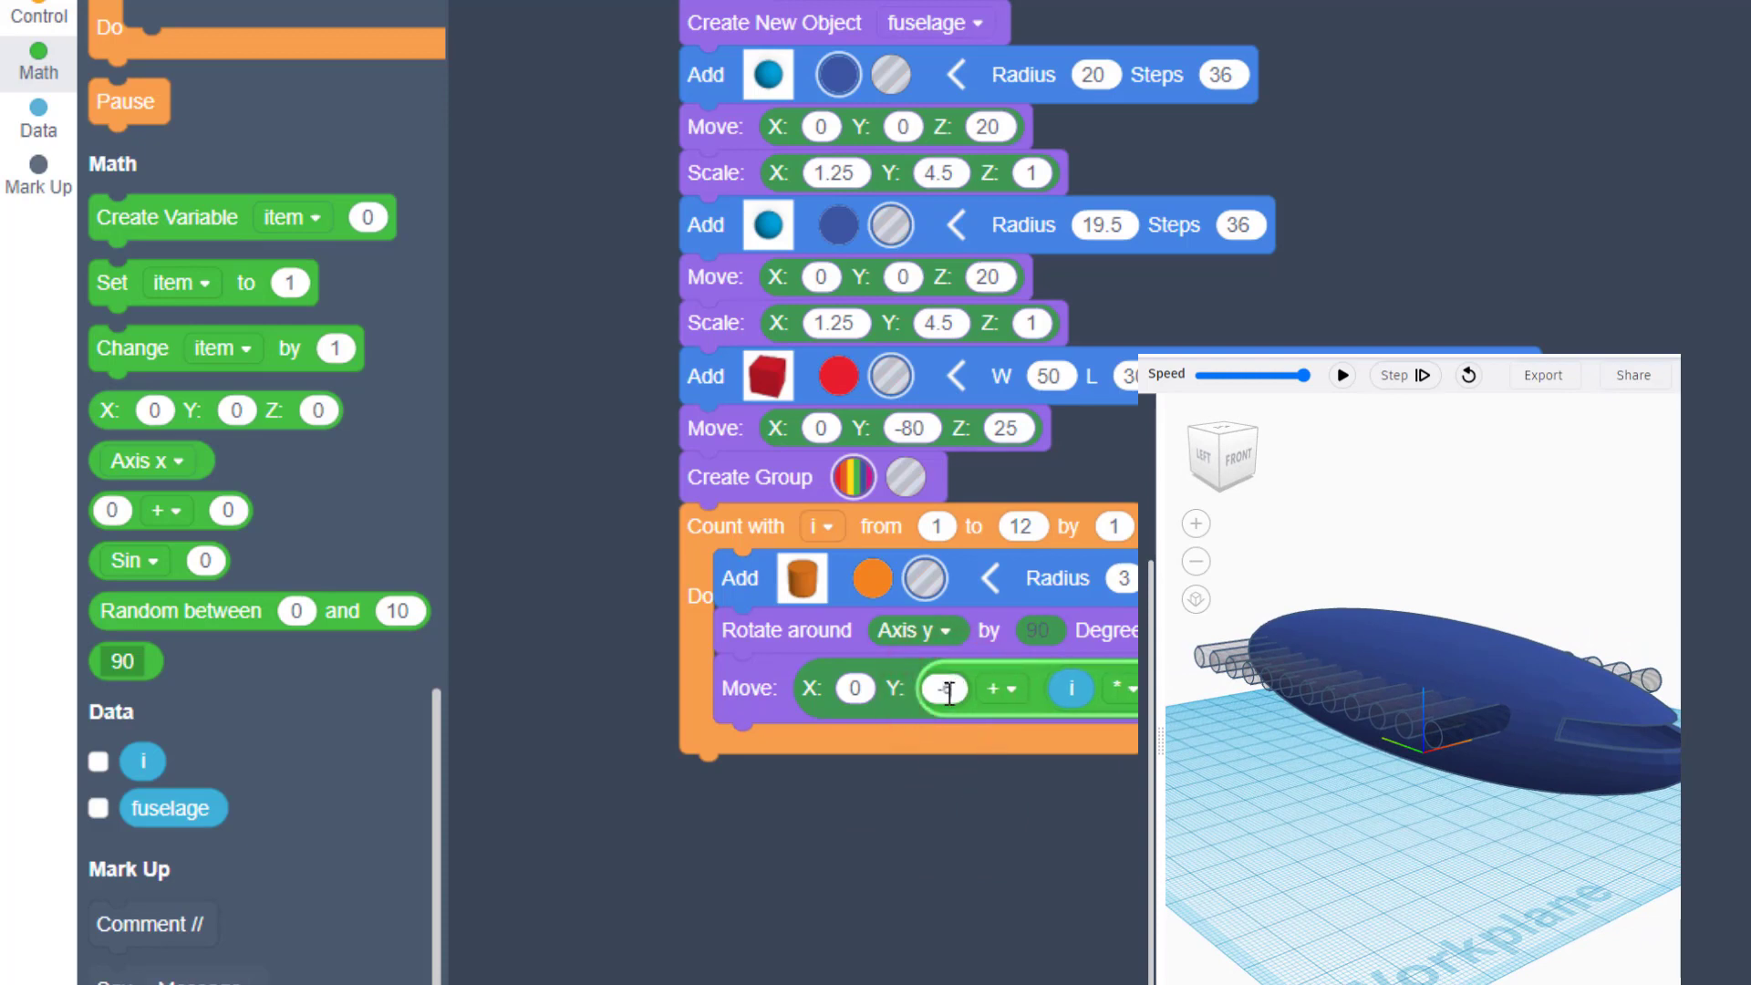
text(5)
right_drag(1349, 813, 1415, 829)
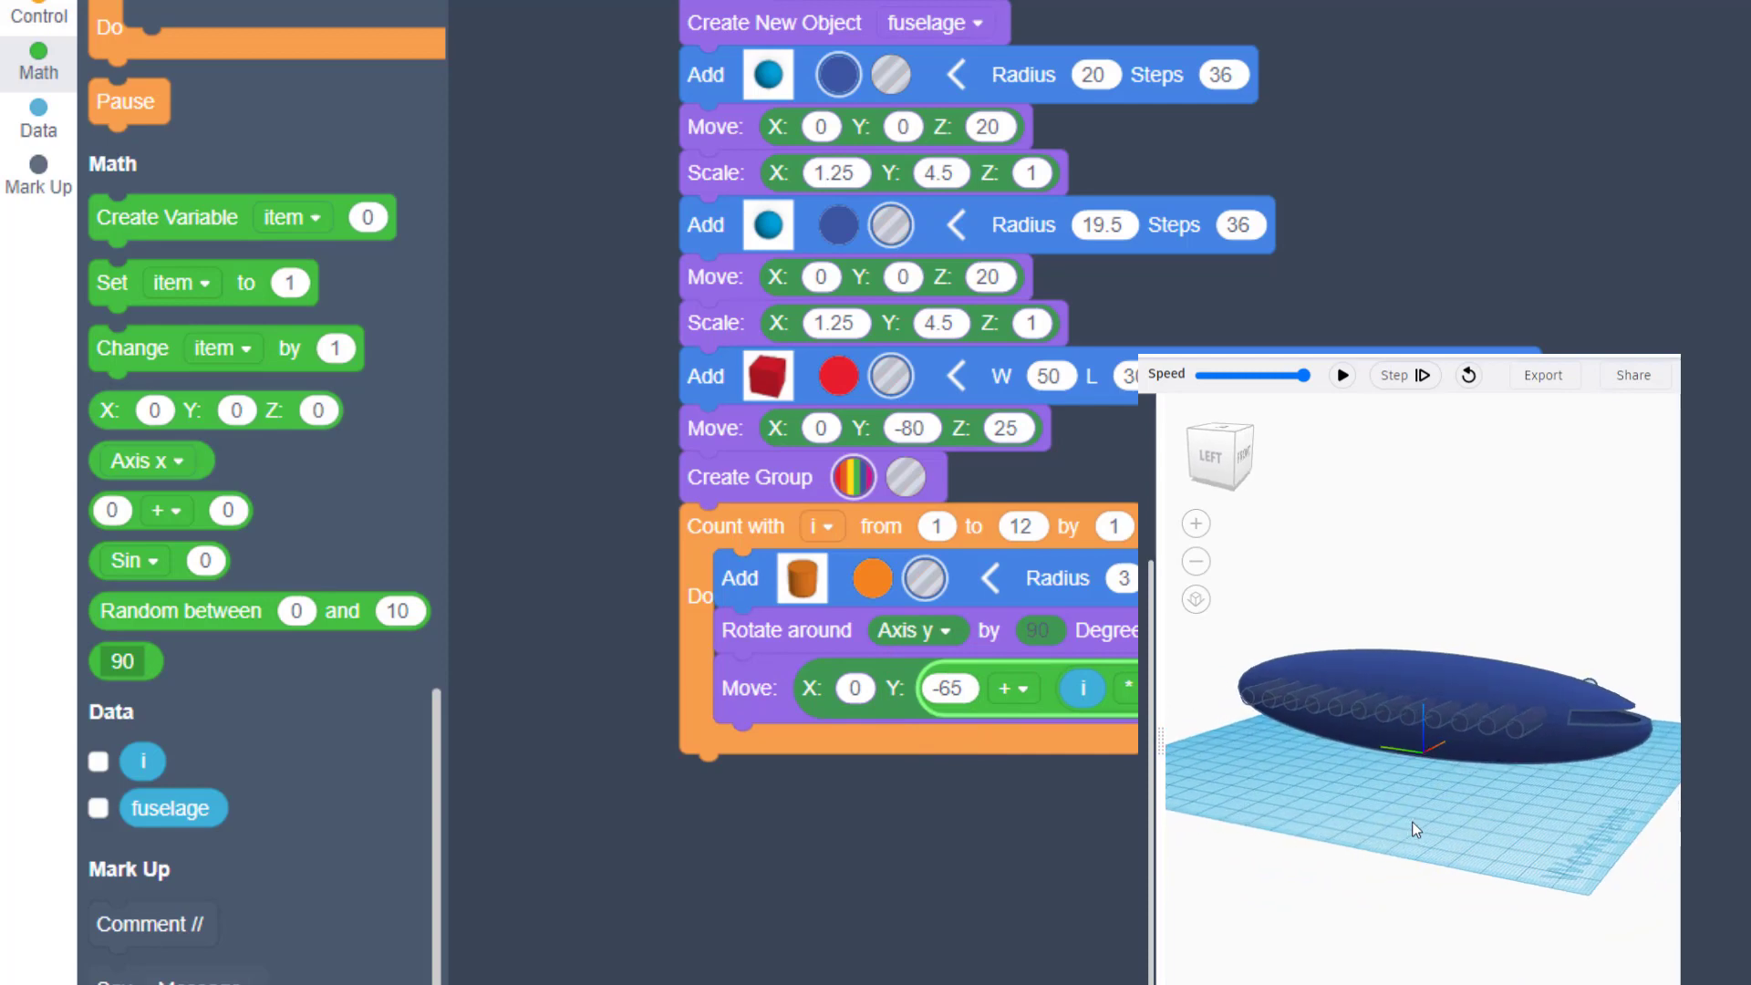
Move Create Group below the window loop and rebuild to show the row of windows
drag(730, 522, 844, 601)
click(701, 484)
drag(701, 483, 891, 879)
drag(894, 627, 701, 479)
click(1339, 376)
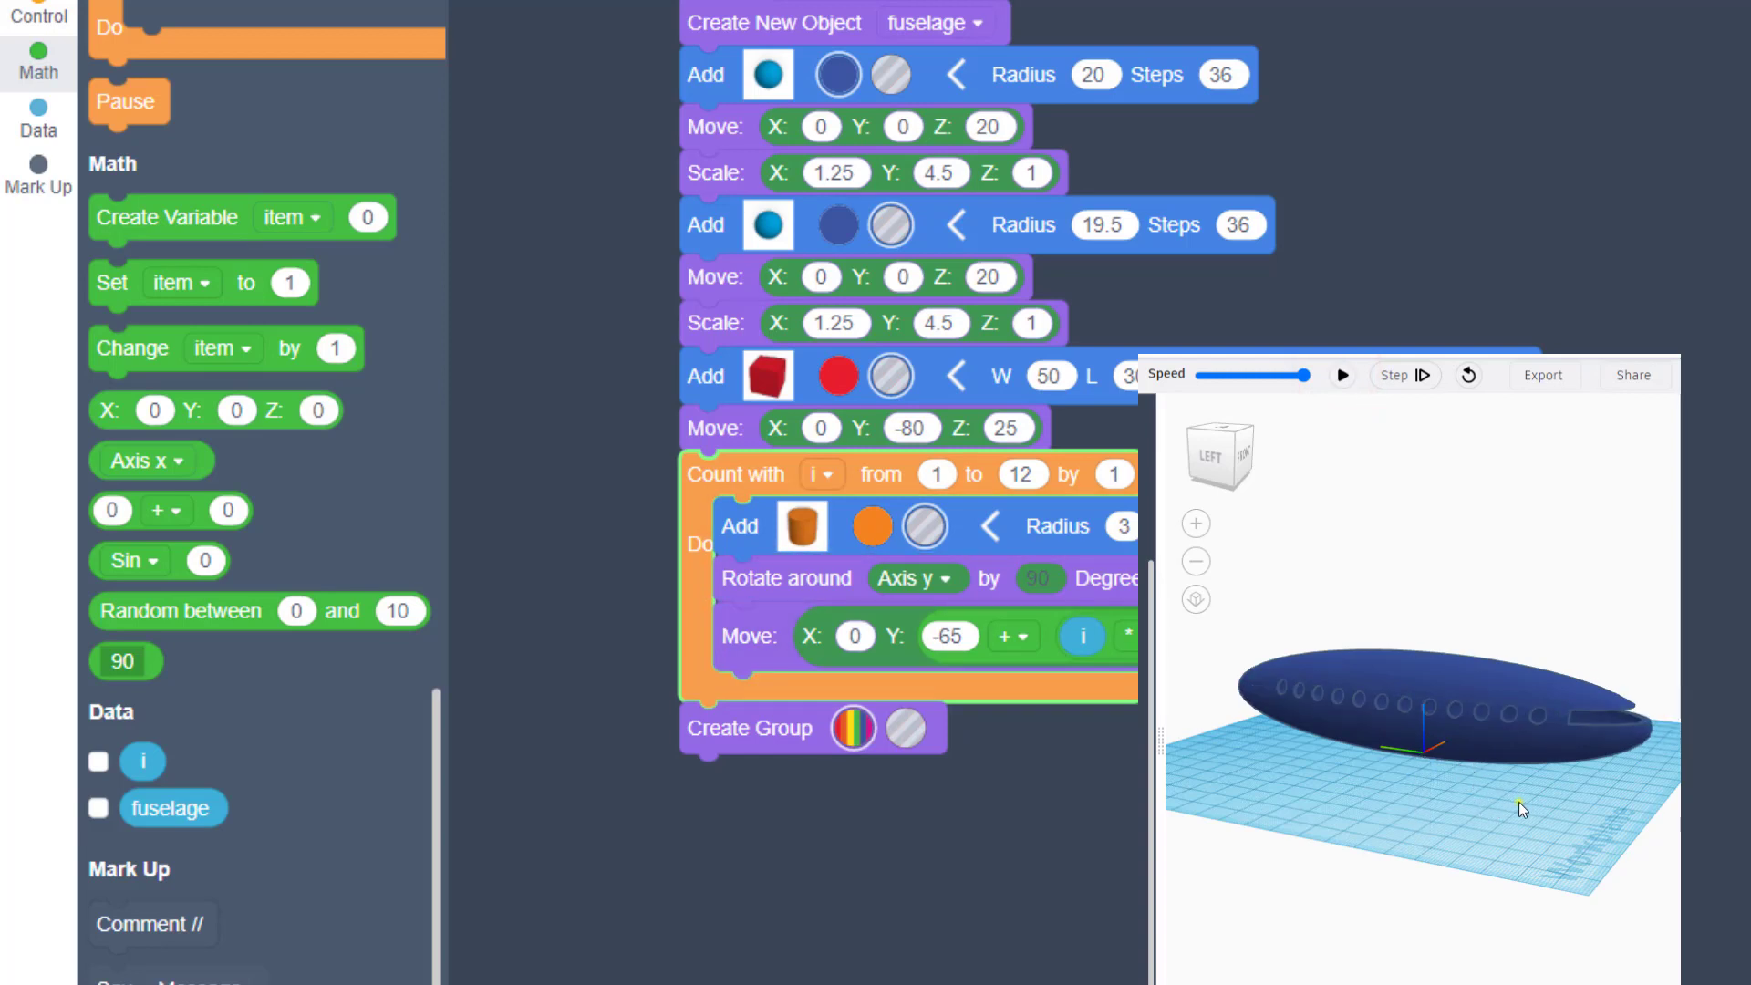
drag(1519, 802, 1430, 780)
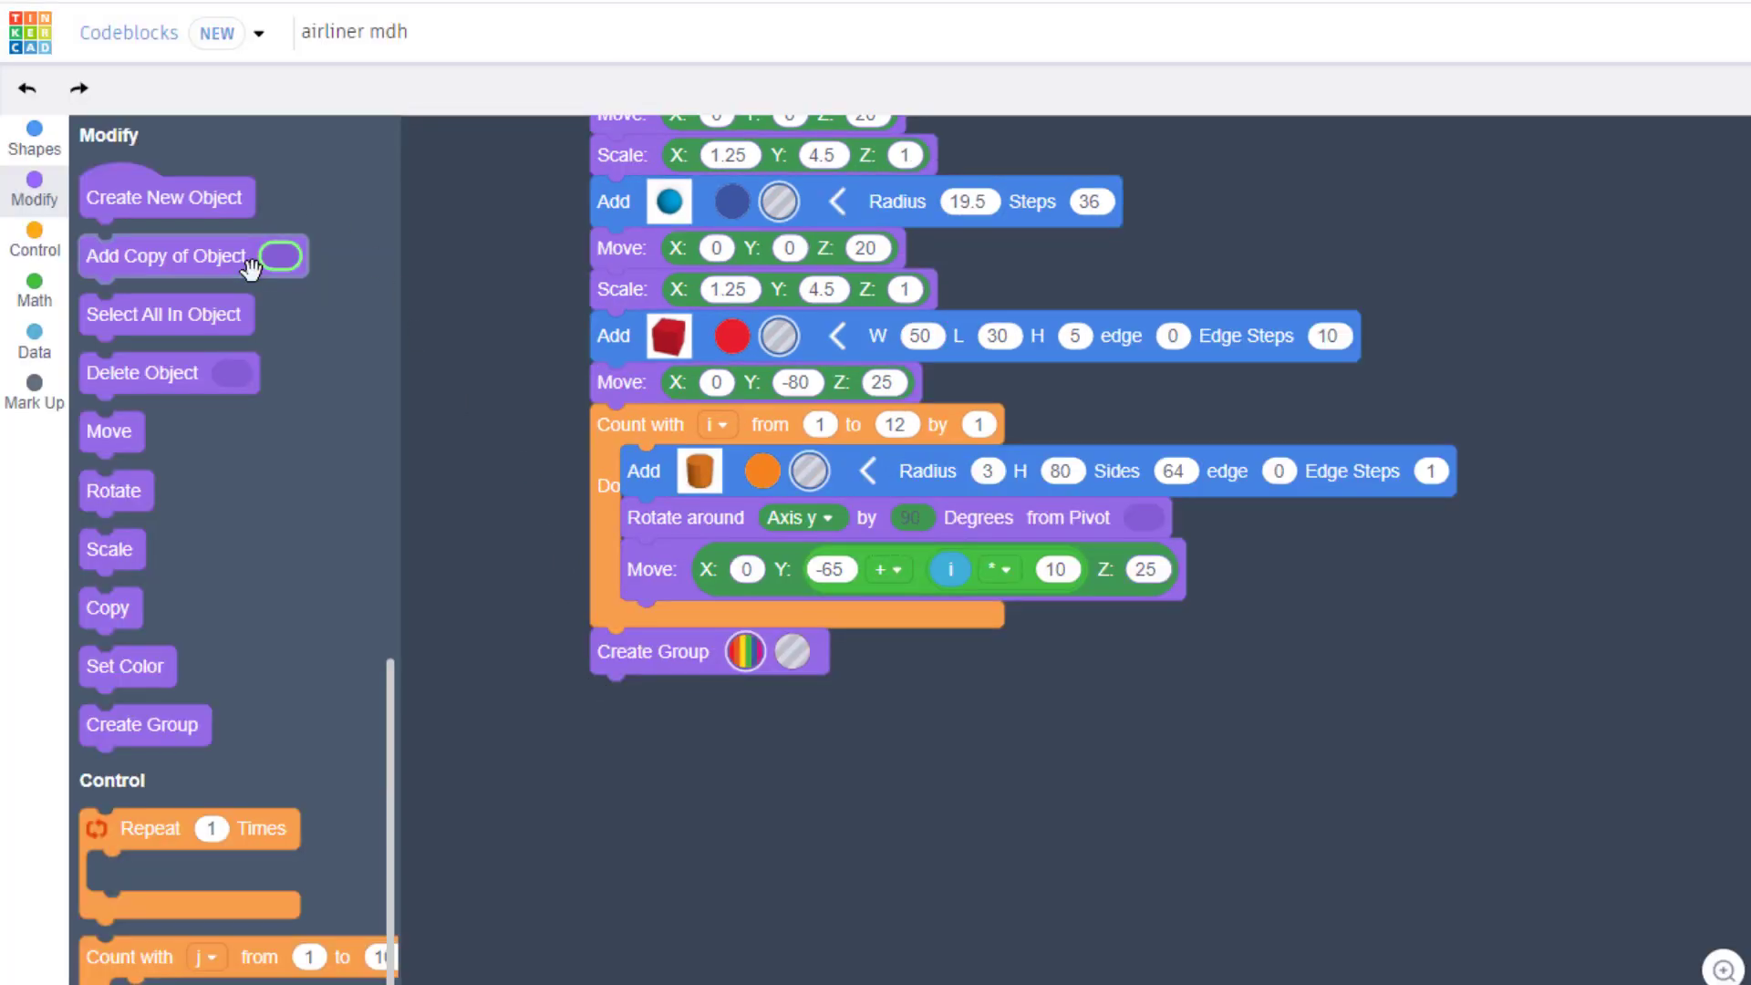
Add a red sphere after Create Group with Steps set to 36
click(41, 139)
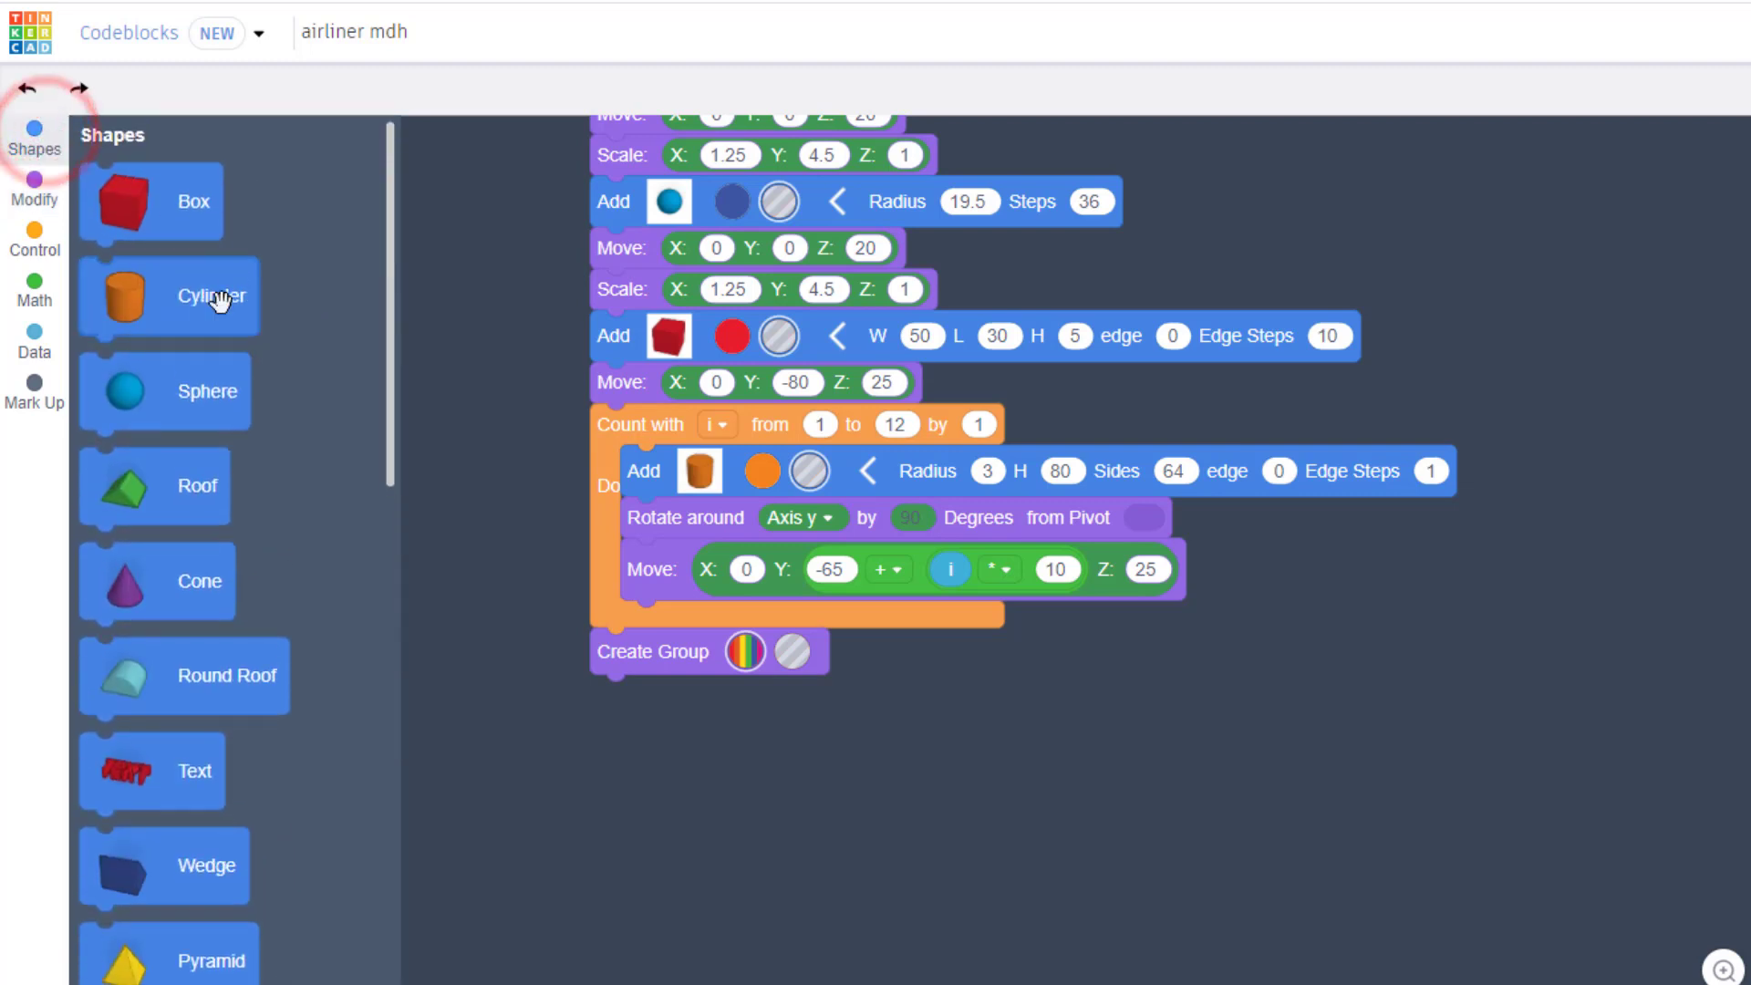
drag(178, 397, 684, 743)
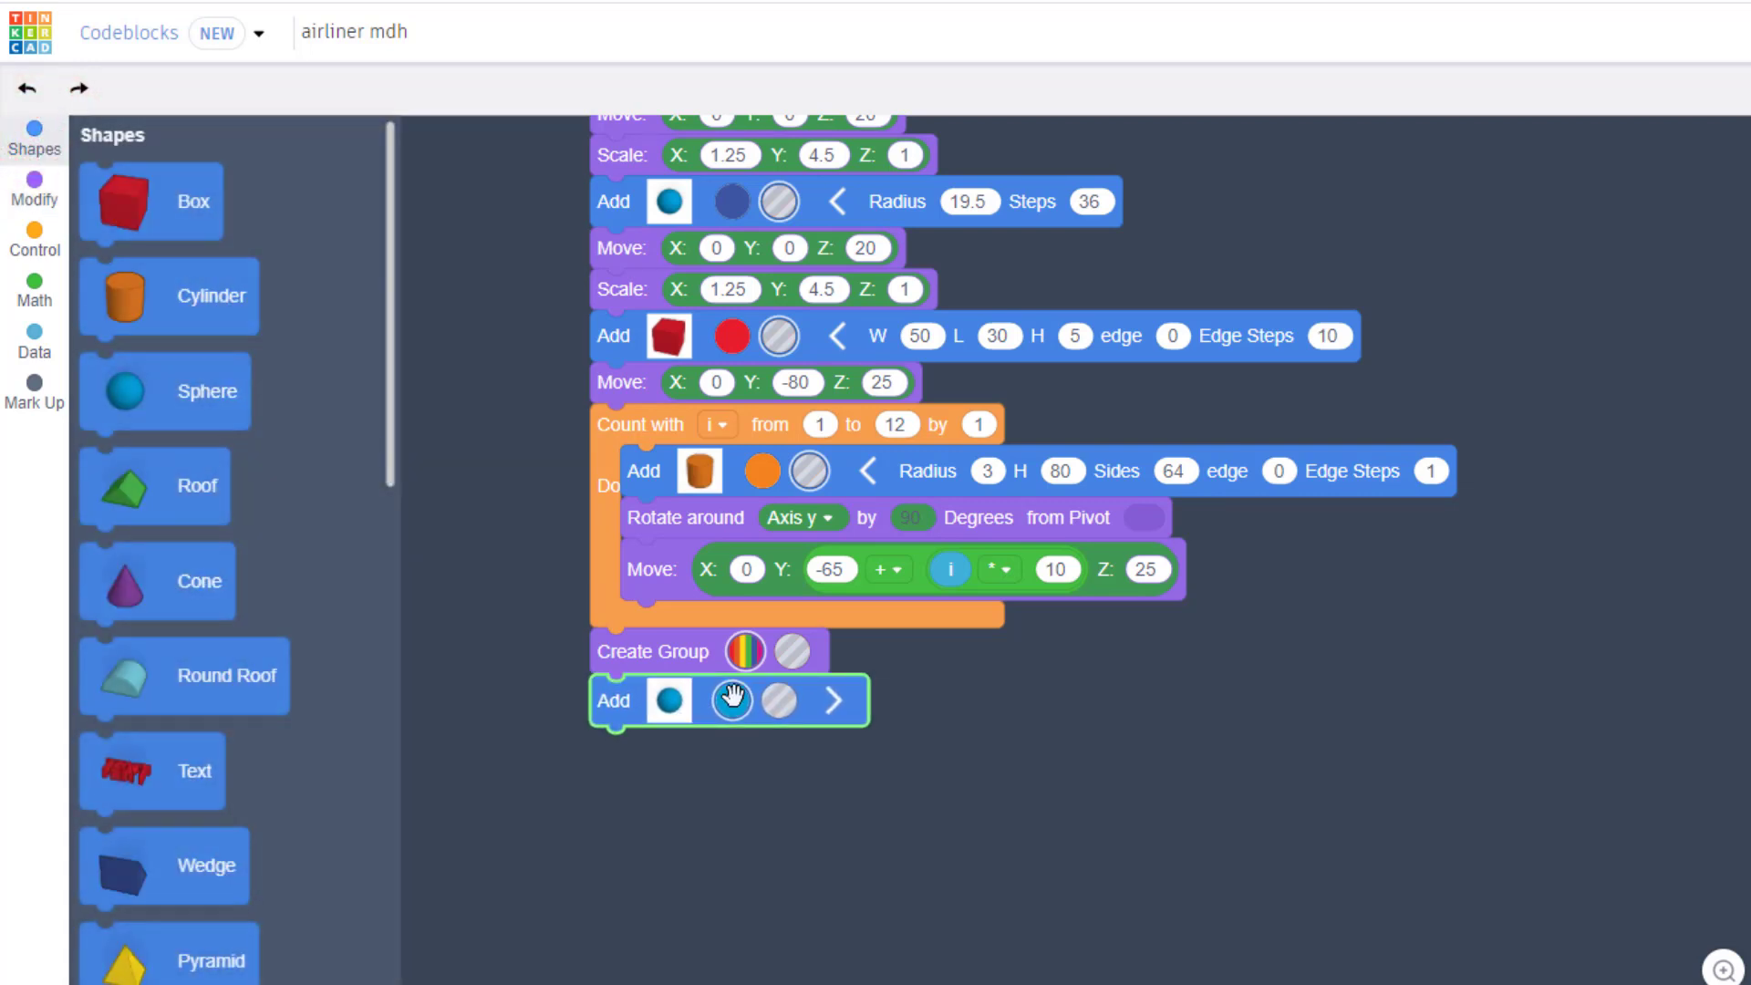
click(731, 701)
click(469, 927)
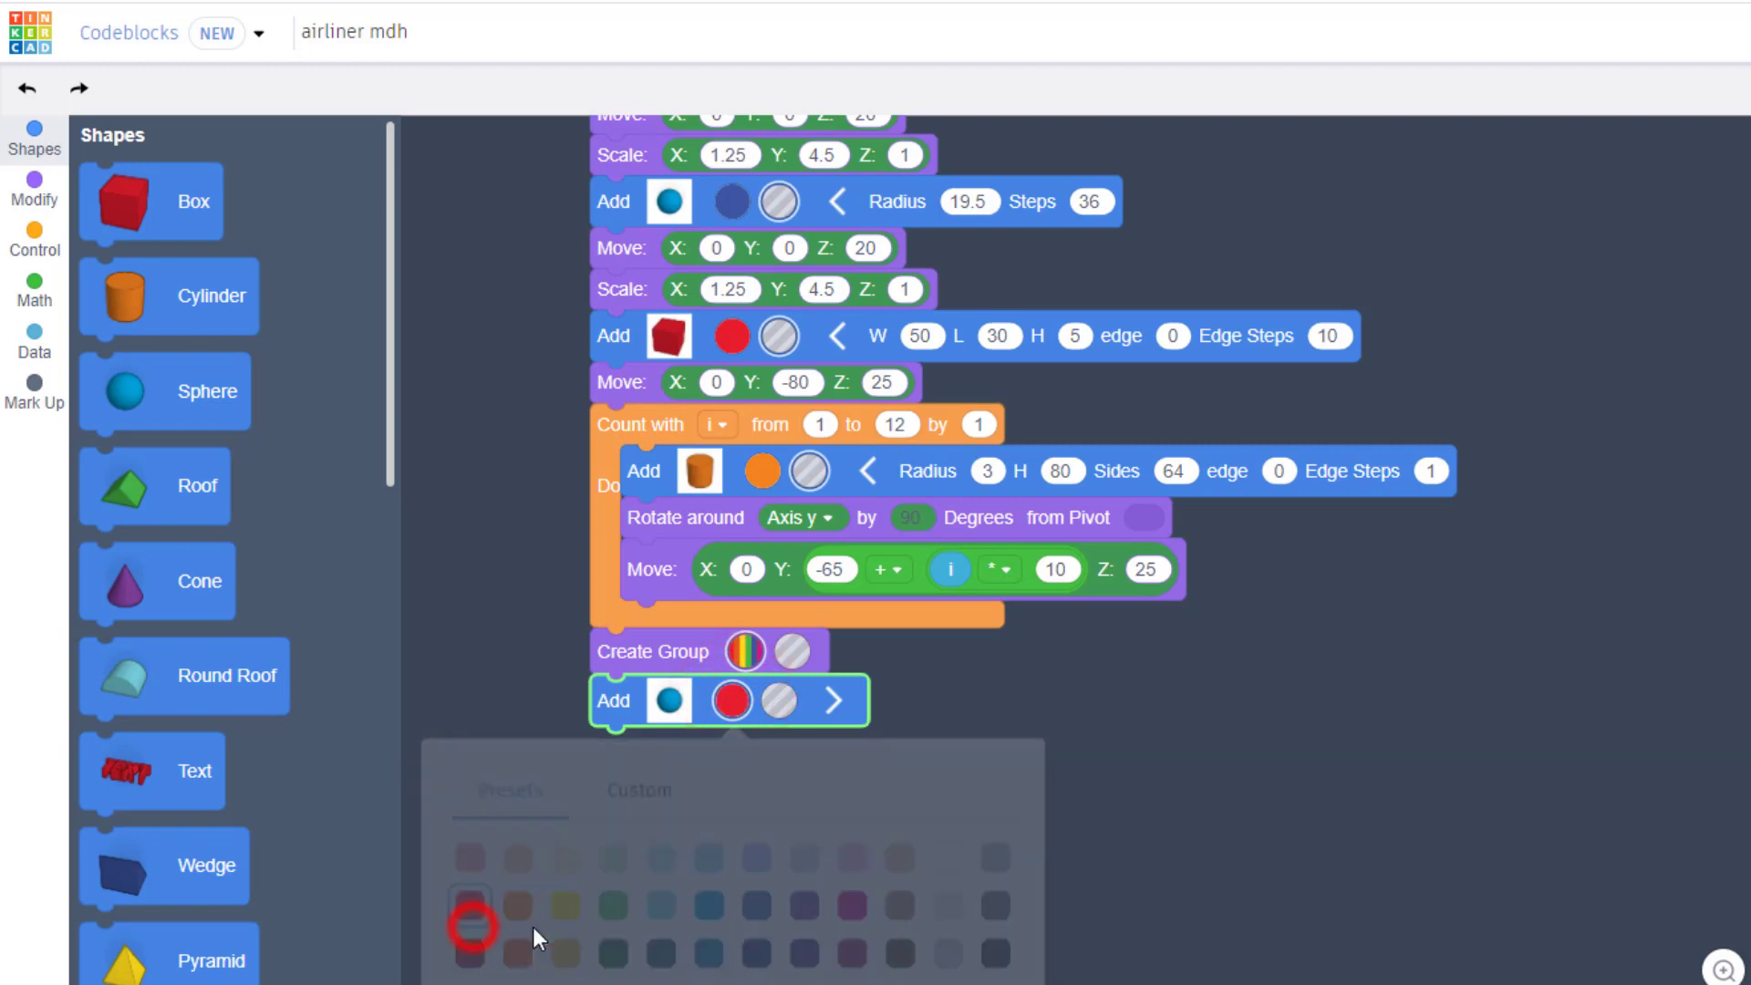
click(835, 706)
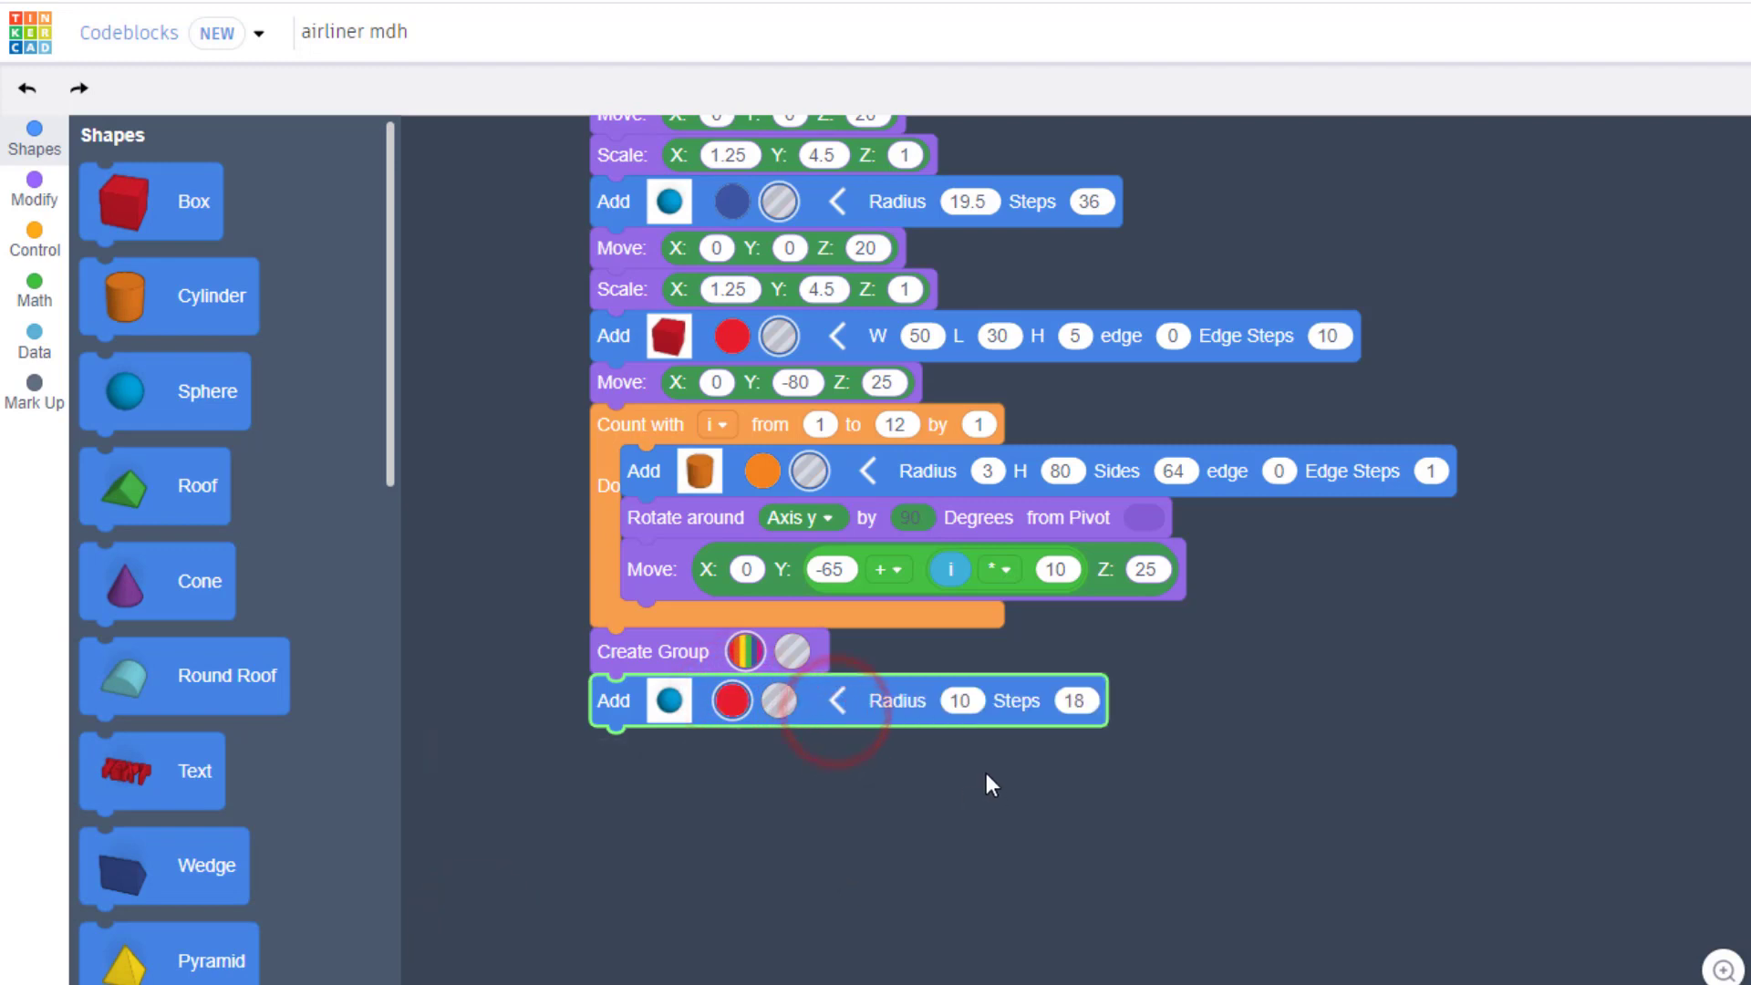
click(1074, 703)
text(36)
click(897, 860)
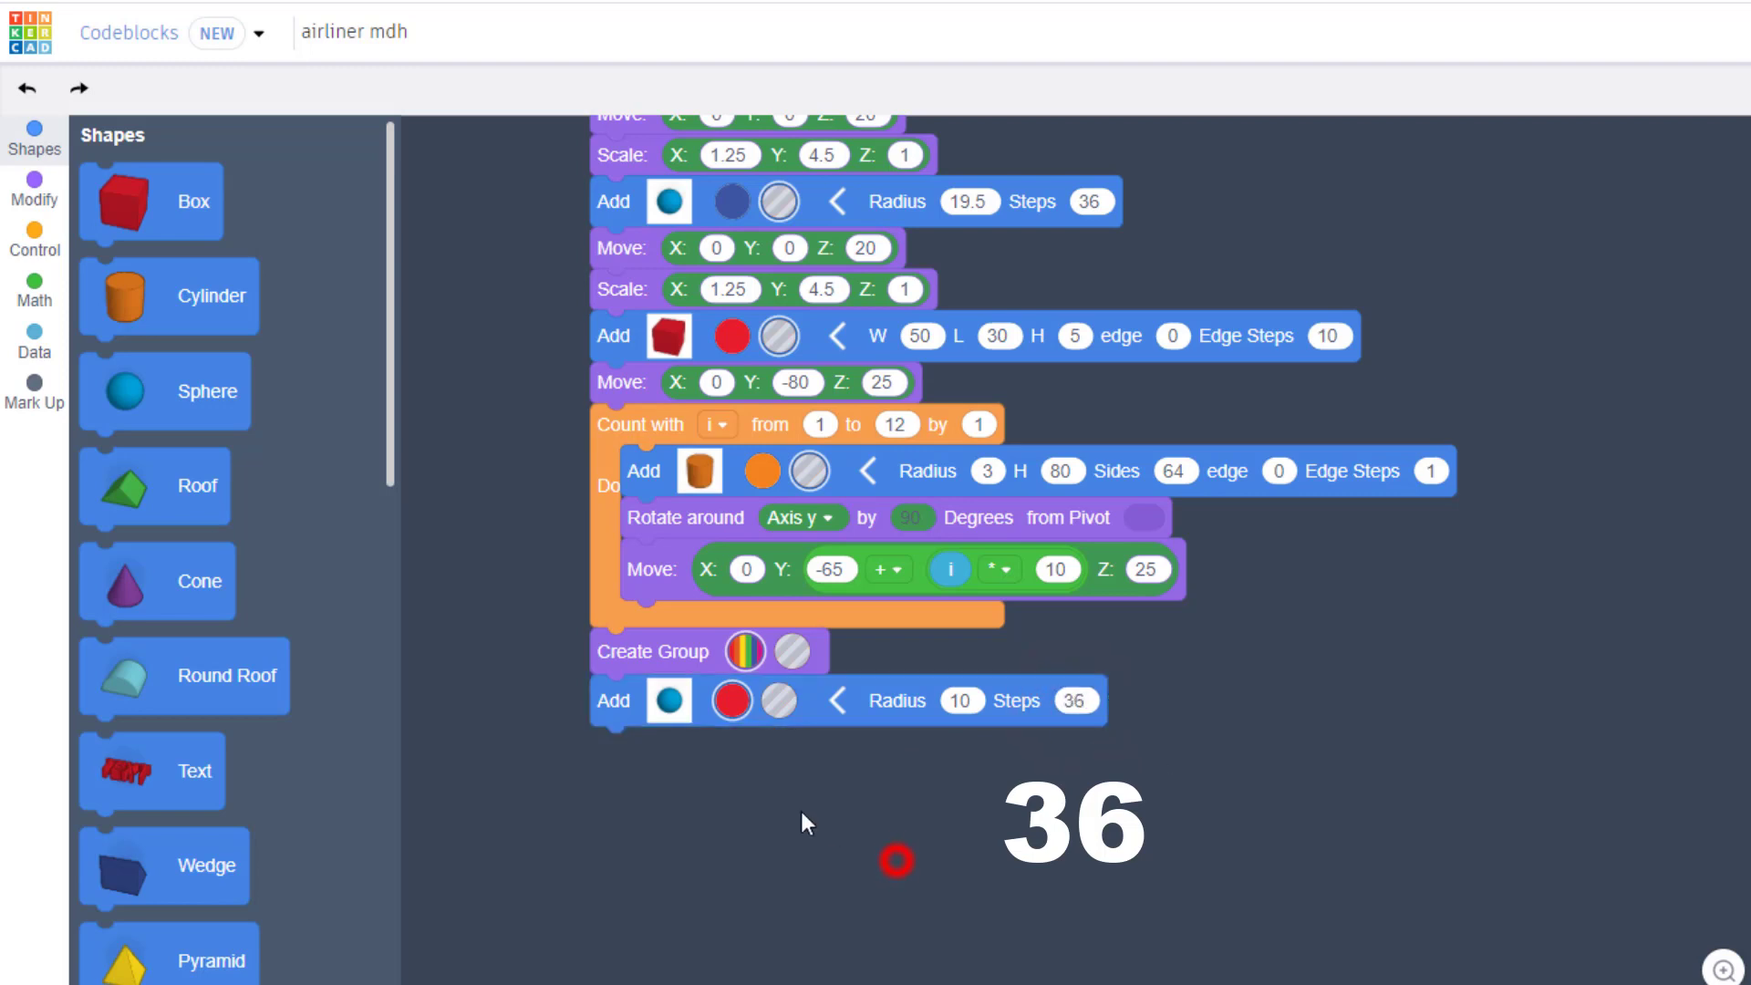
Scale the red sphere by X 4, Y 1, Z 0.3
click(46, 203)
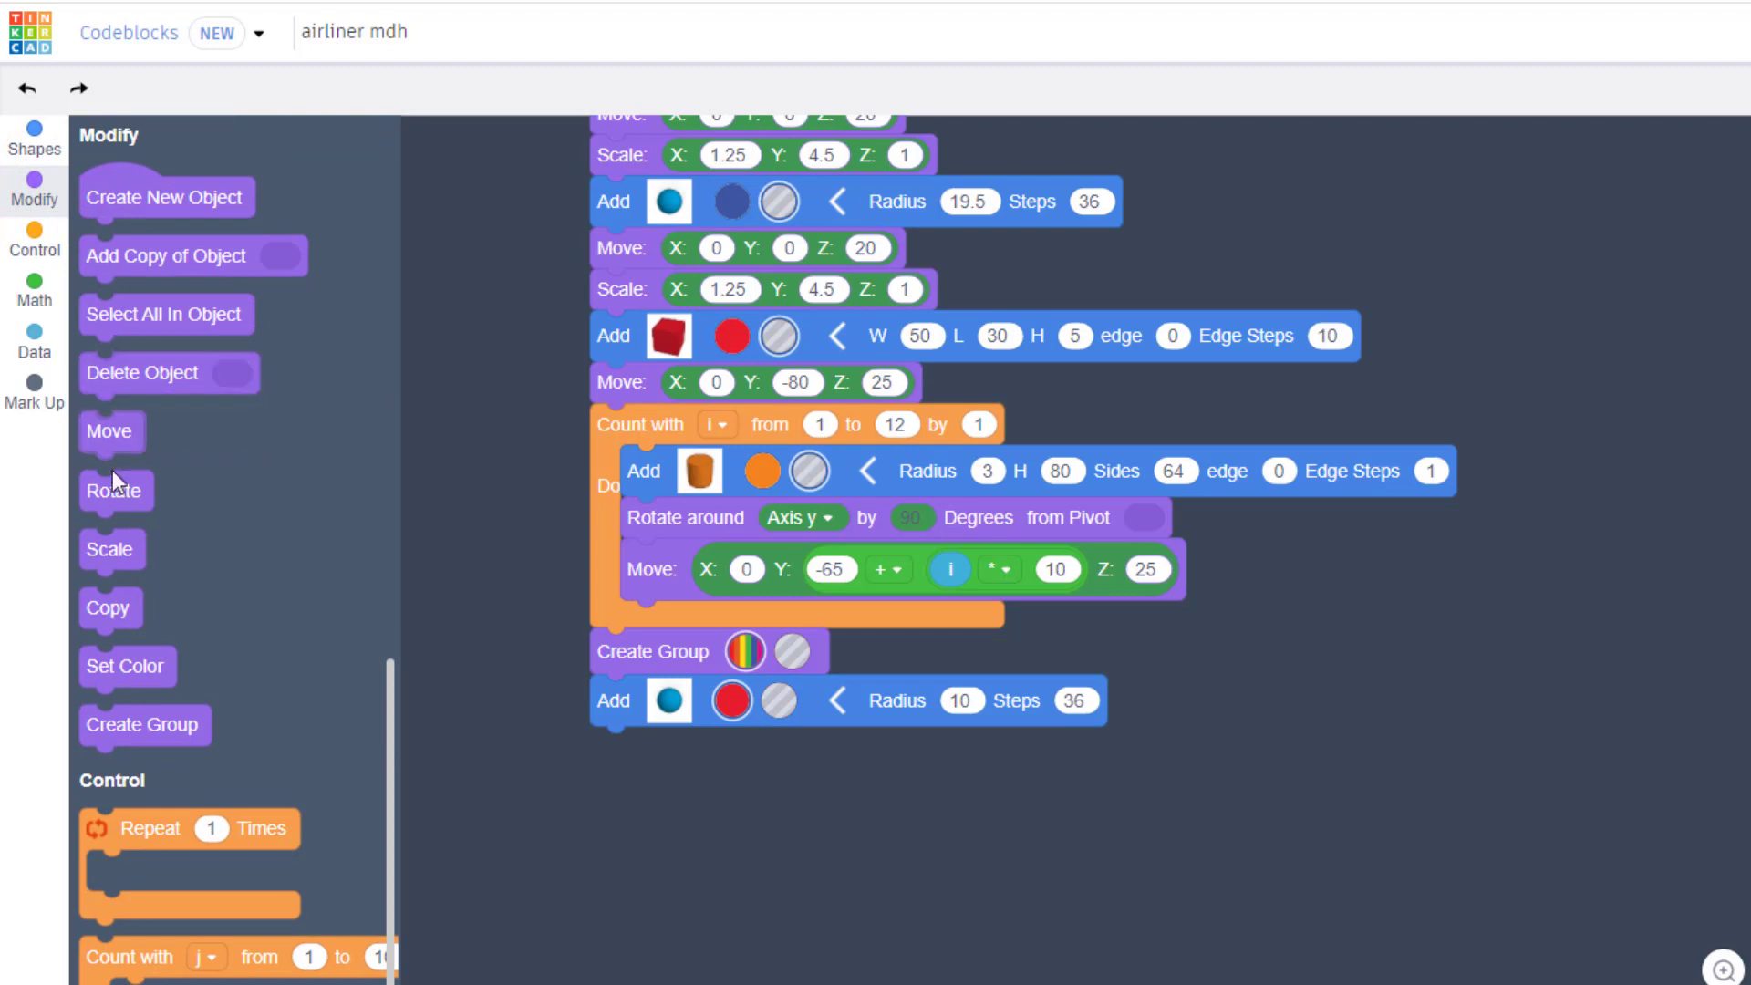
drag(118, 570, 638, 794)
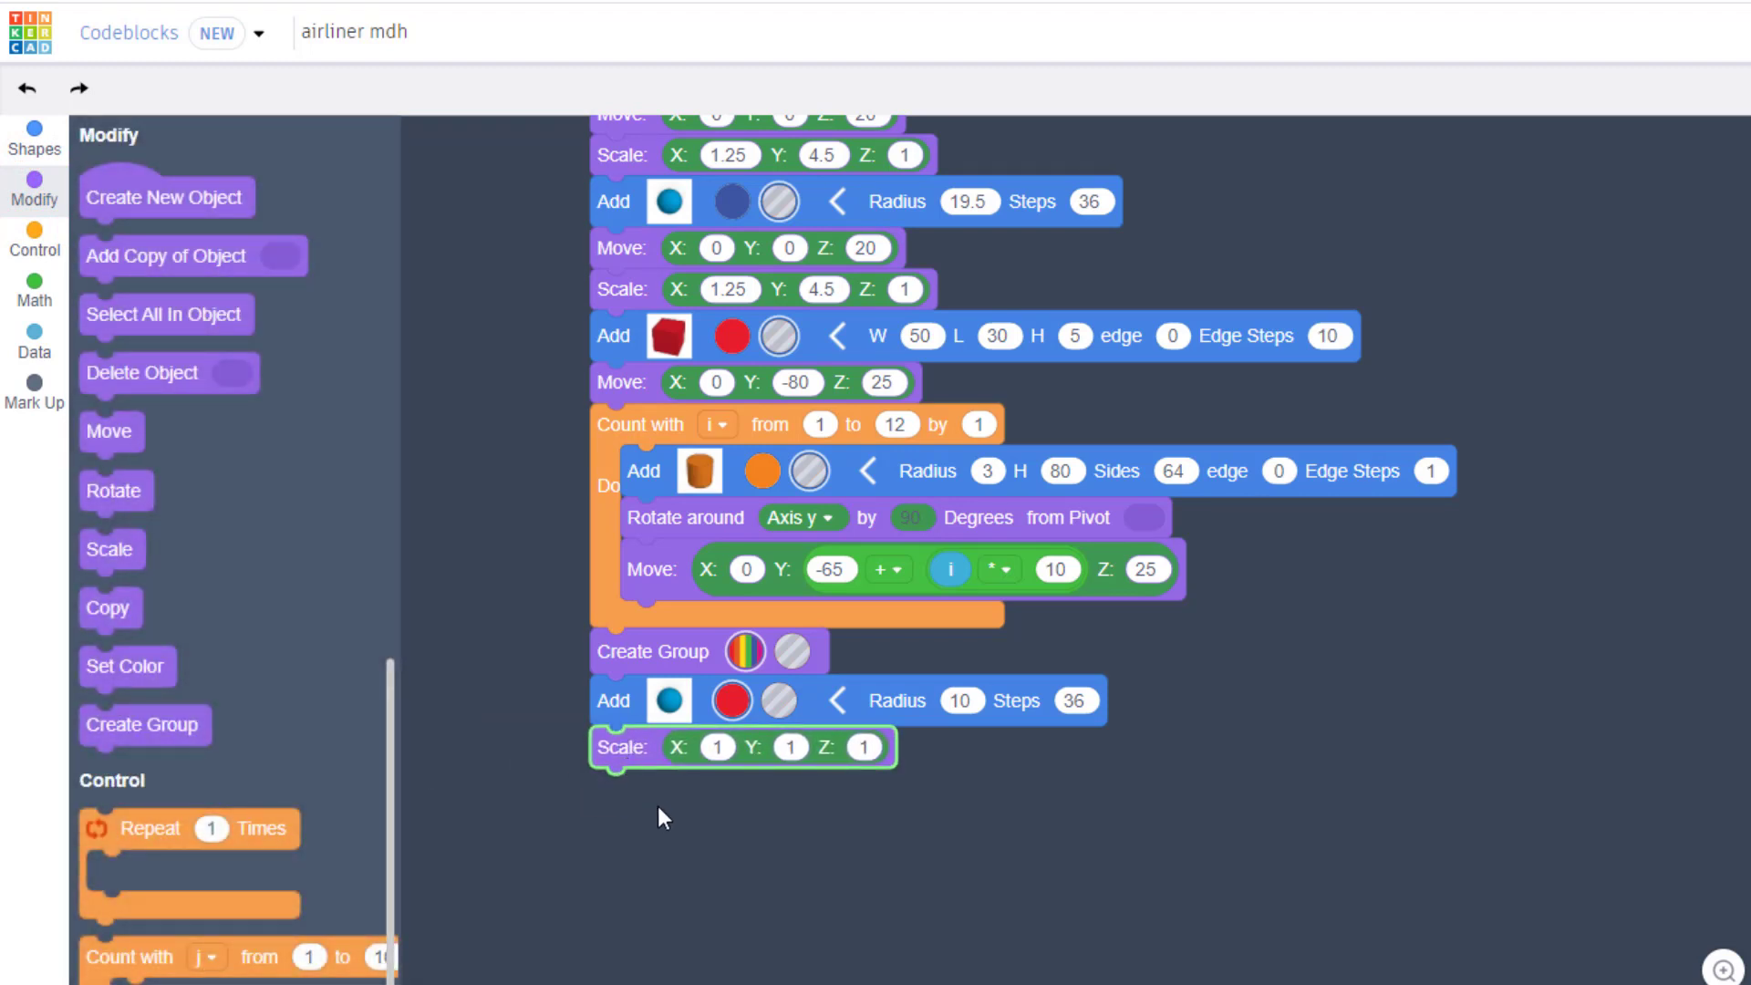
click(718, 747)
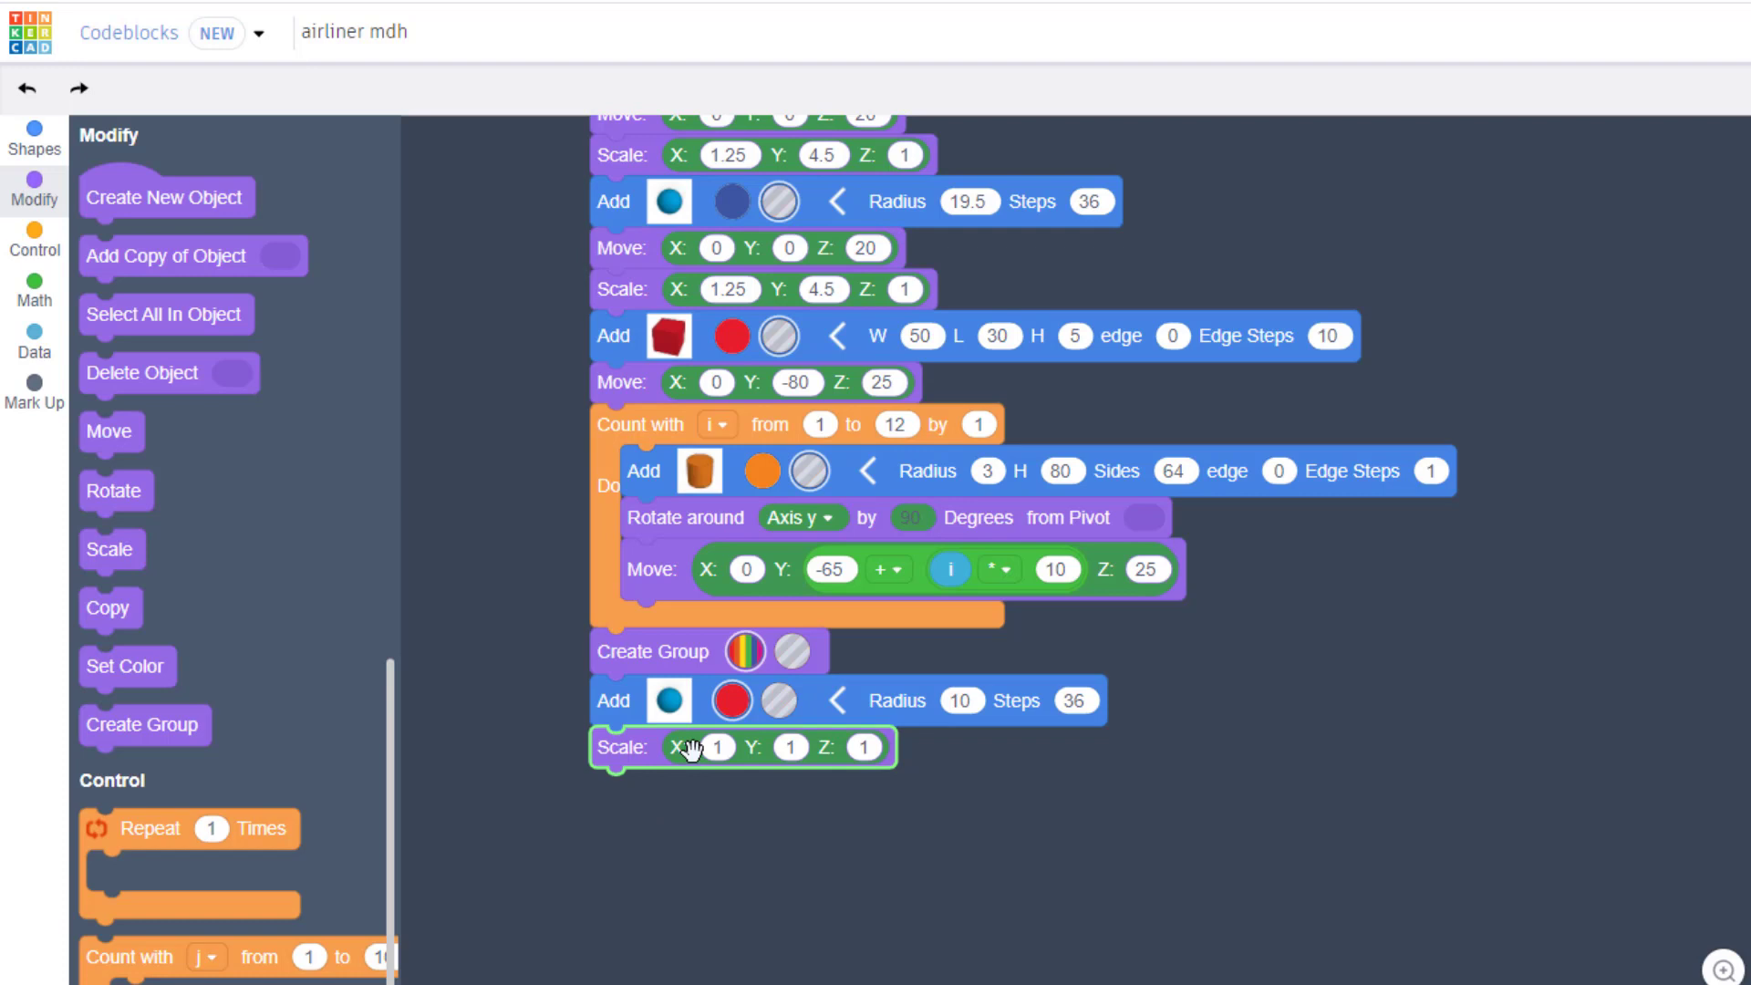
text(4)
click(816, 931)
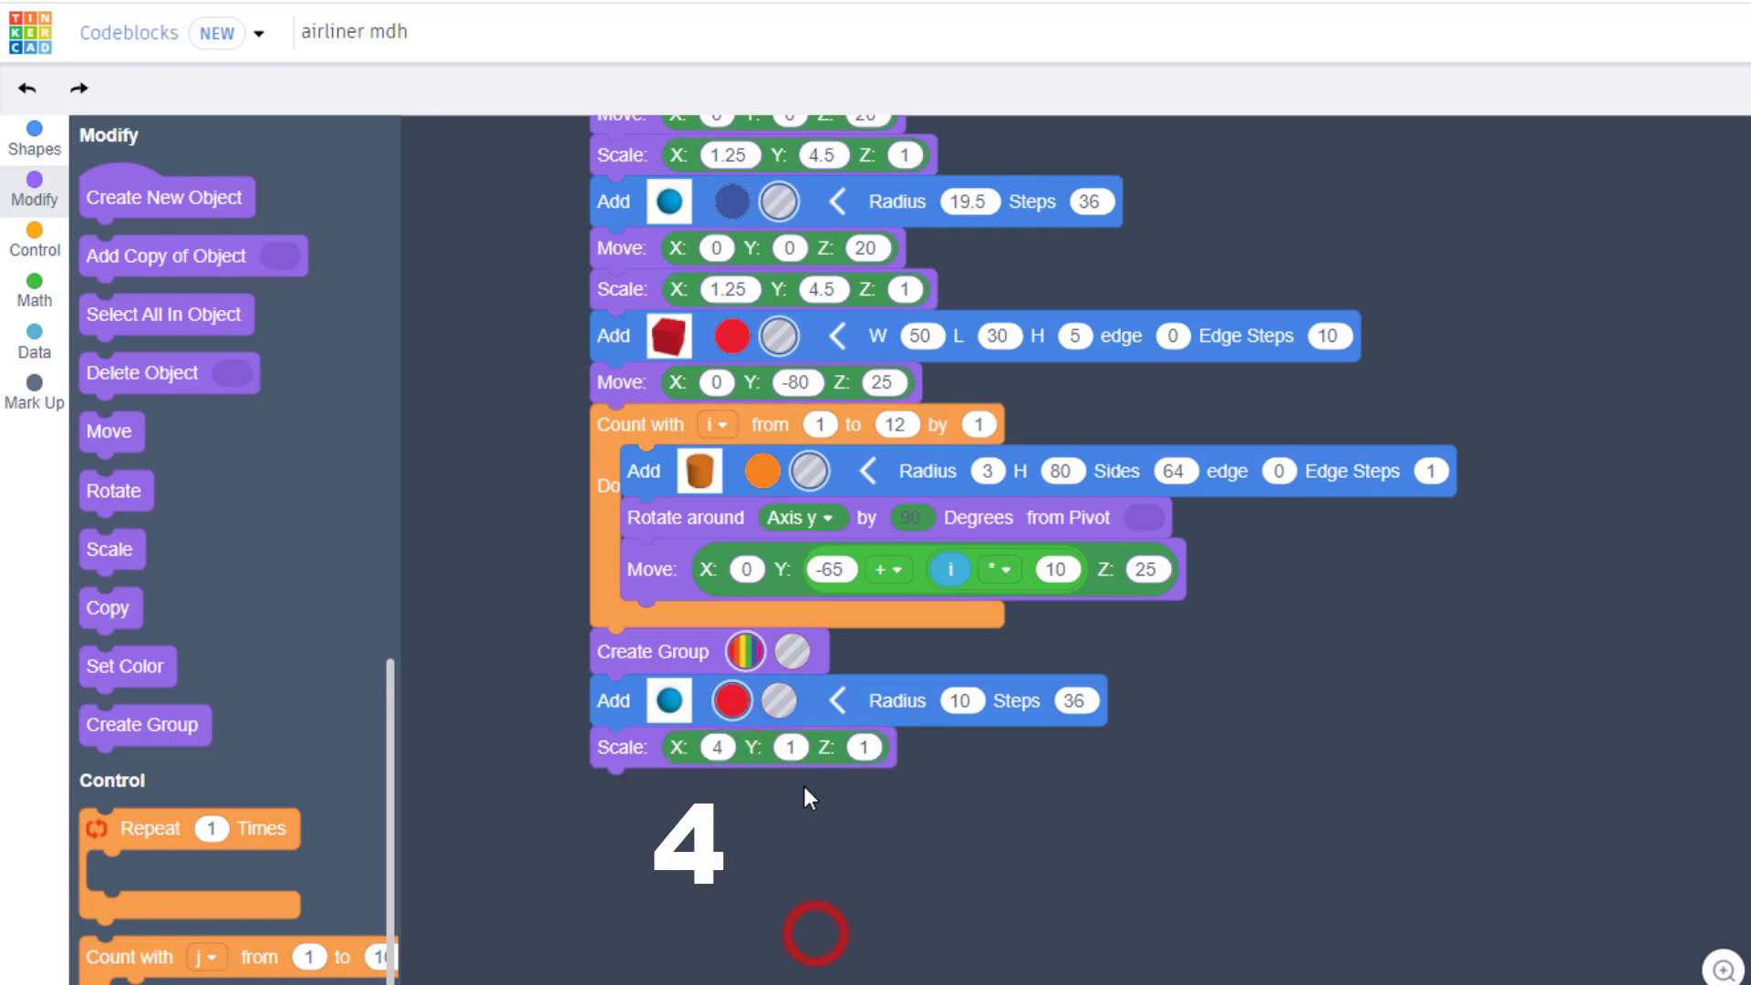
click(873, 747)
text(0)
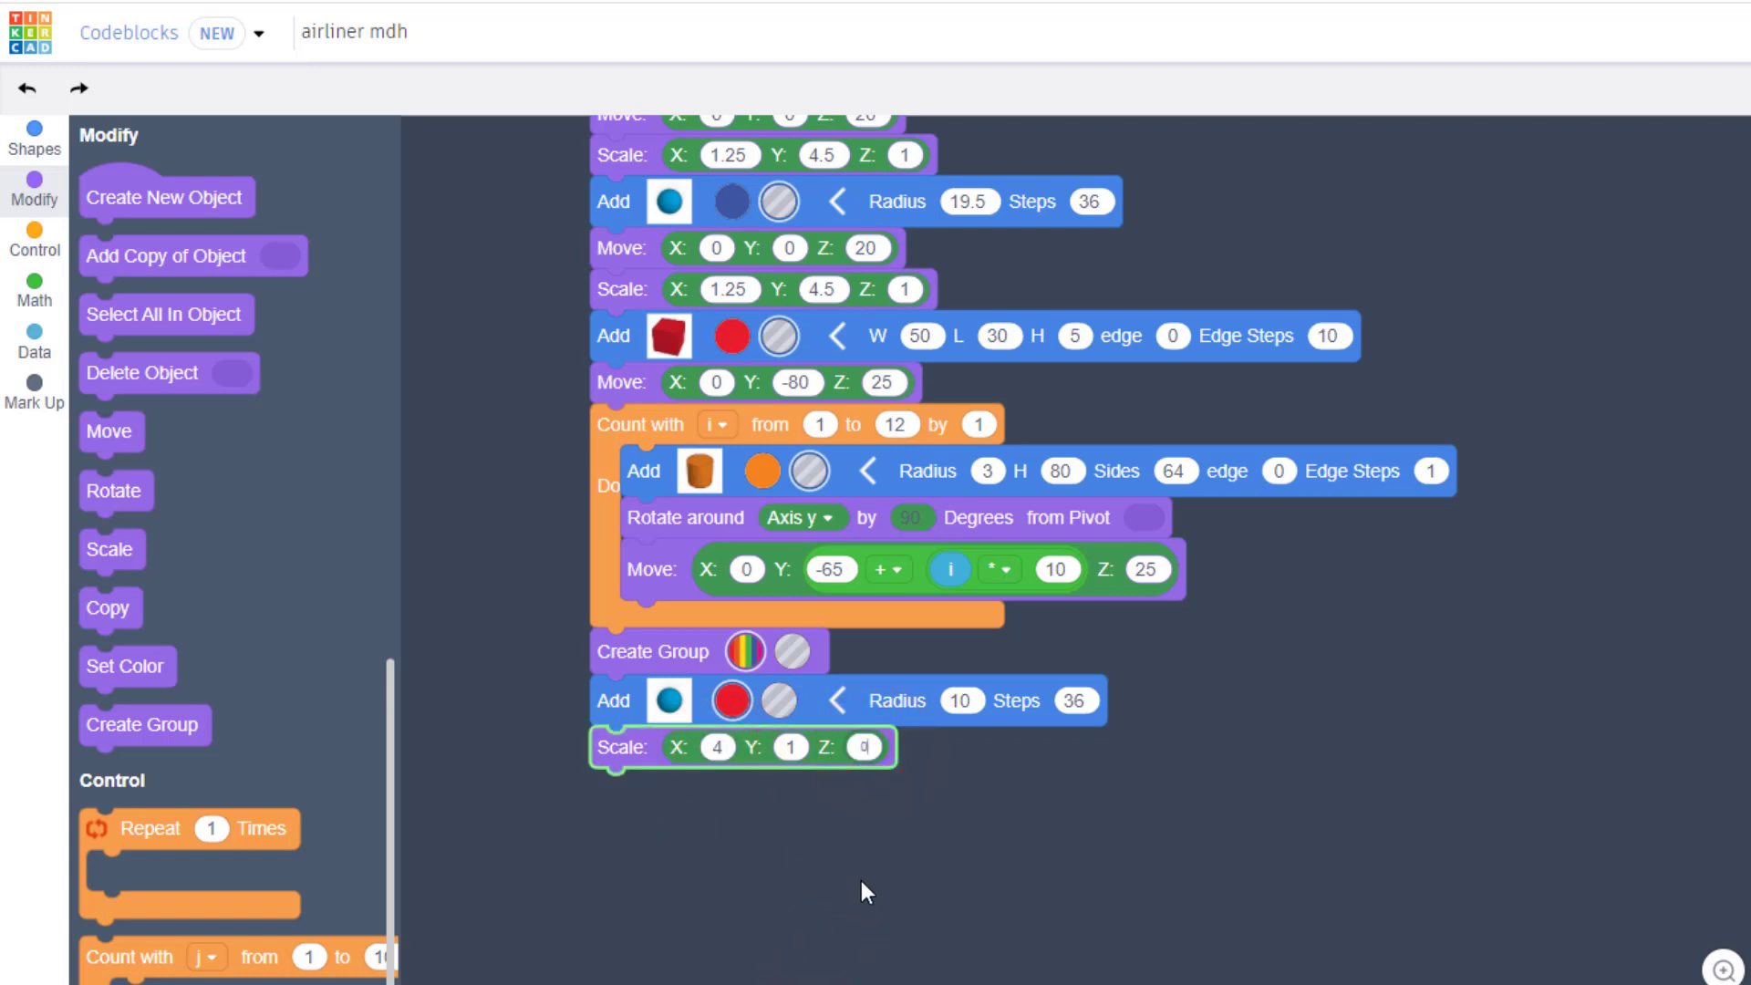
text(.3)
click(896, 858)
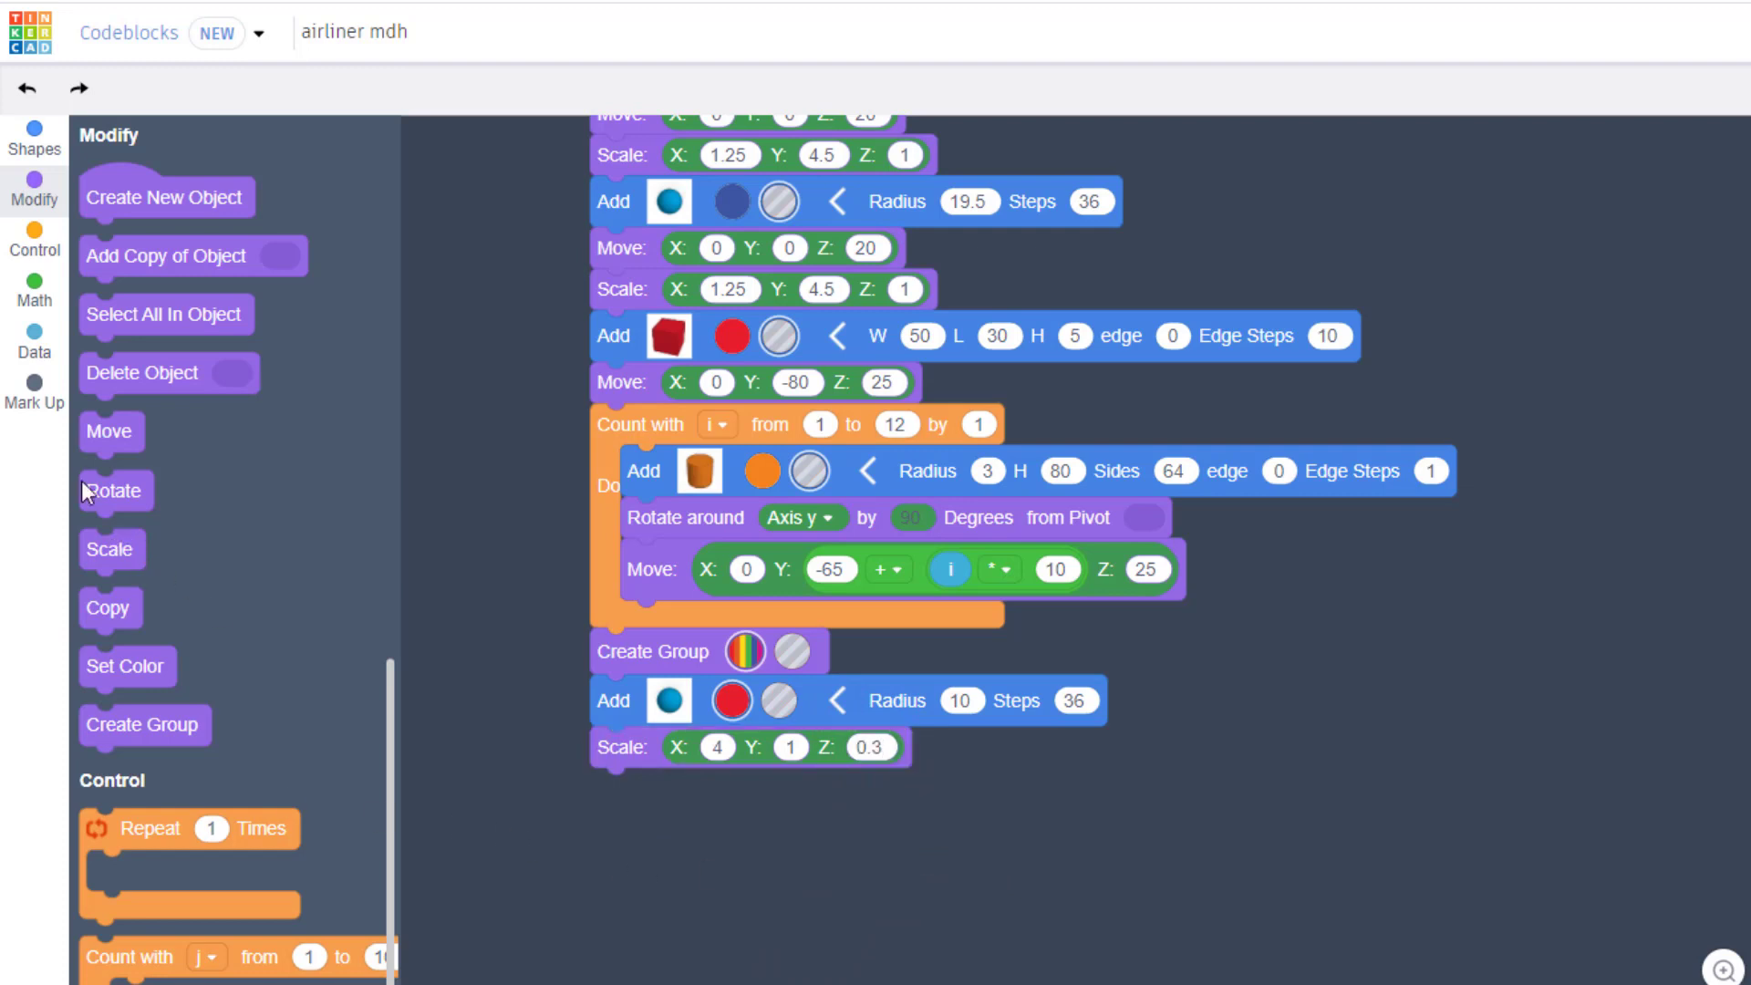
Move the red sphere to Y 80, Z 18 and run the program
drag(114, 435, 620, 796)
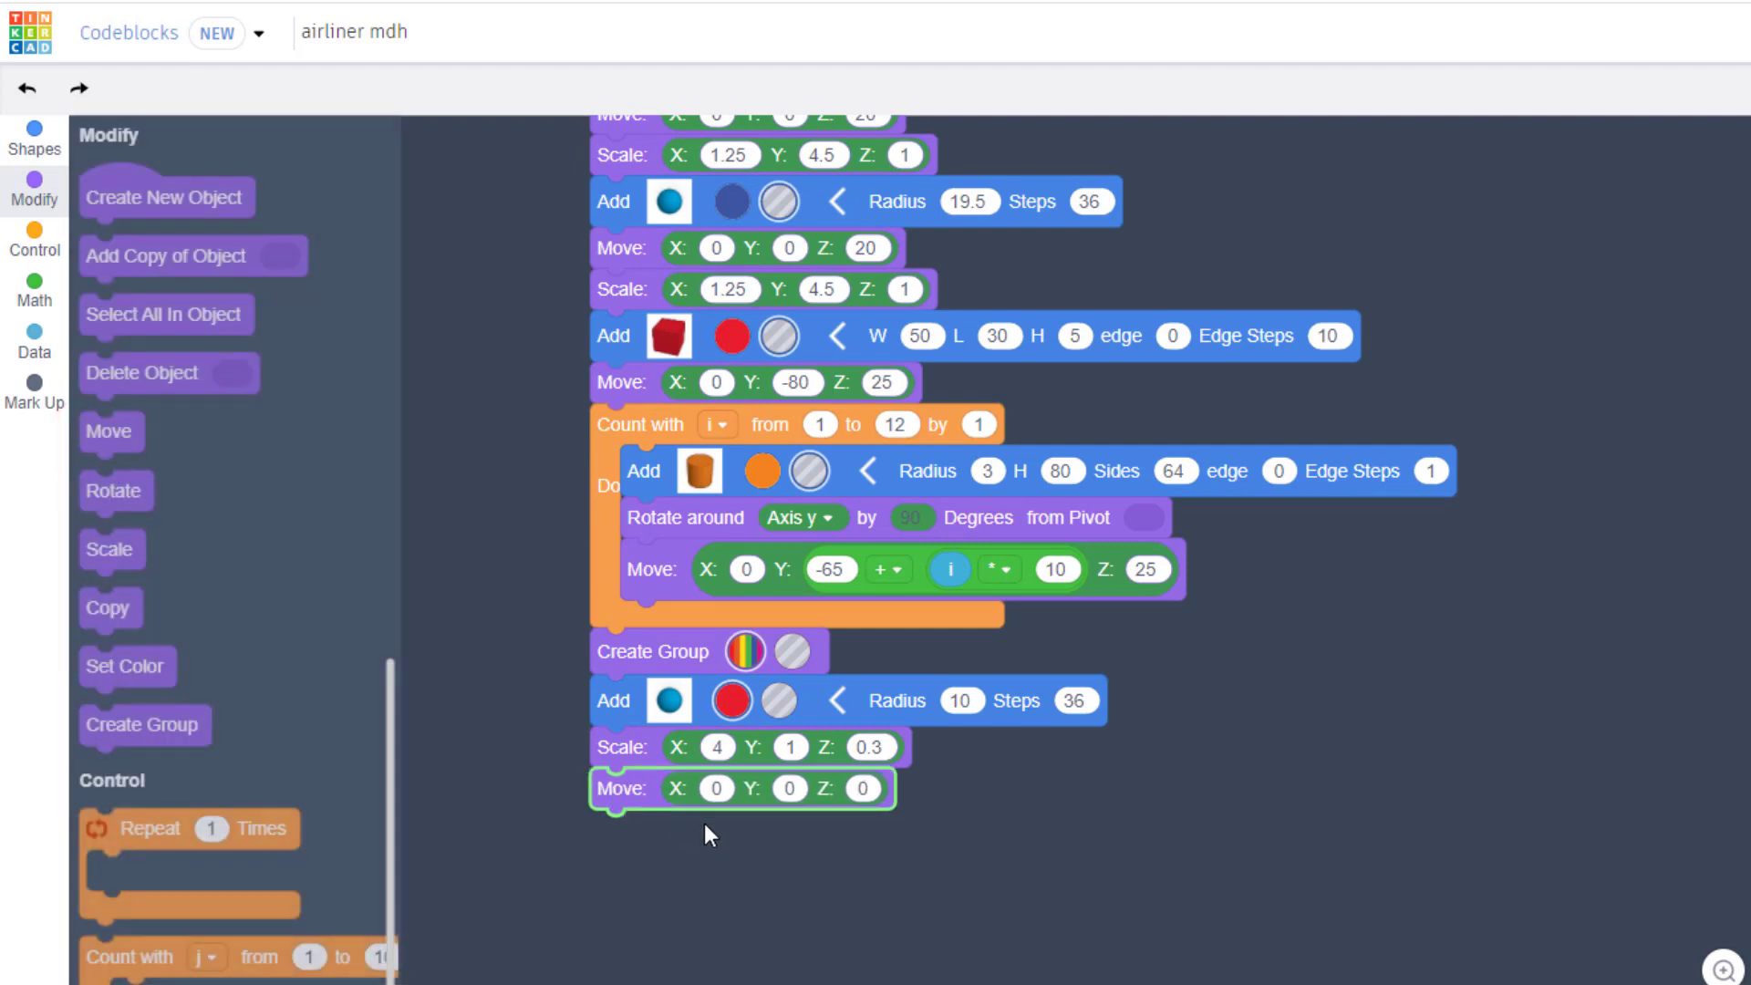
click(780, 793)
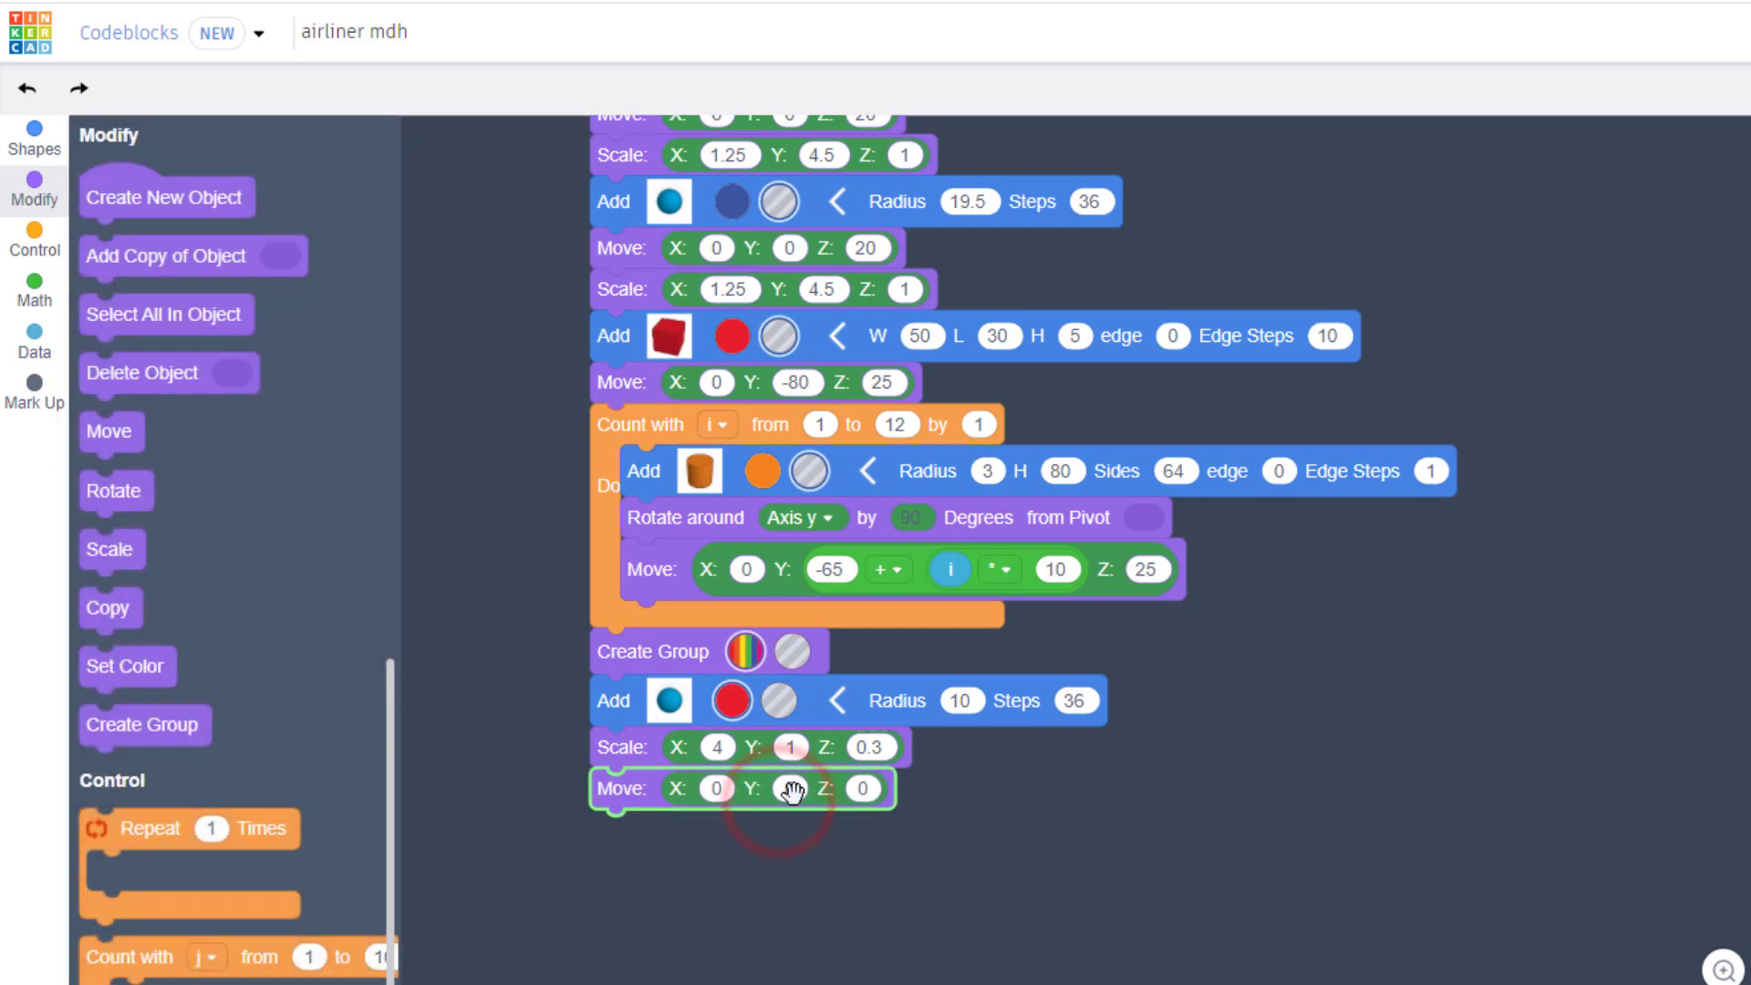
text(8)
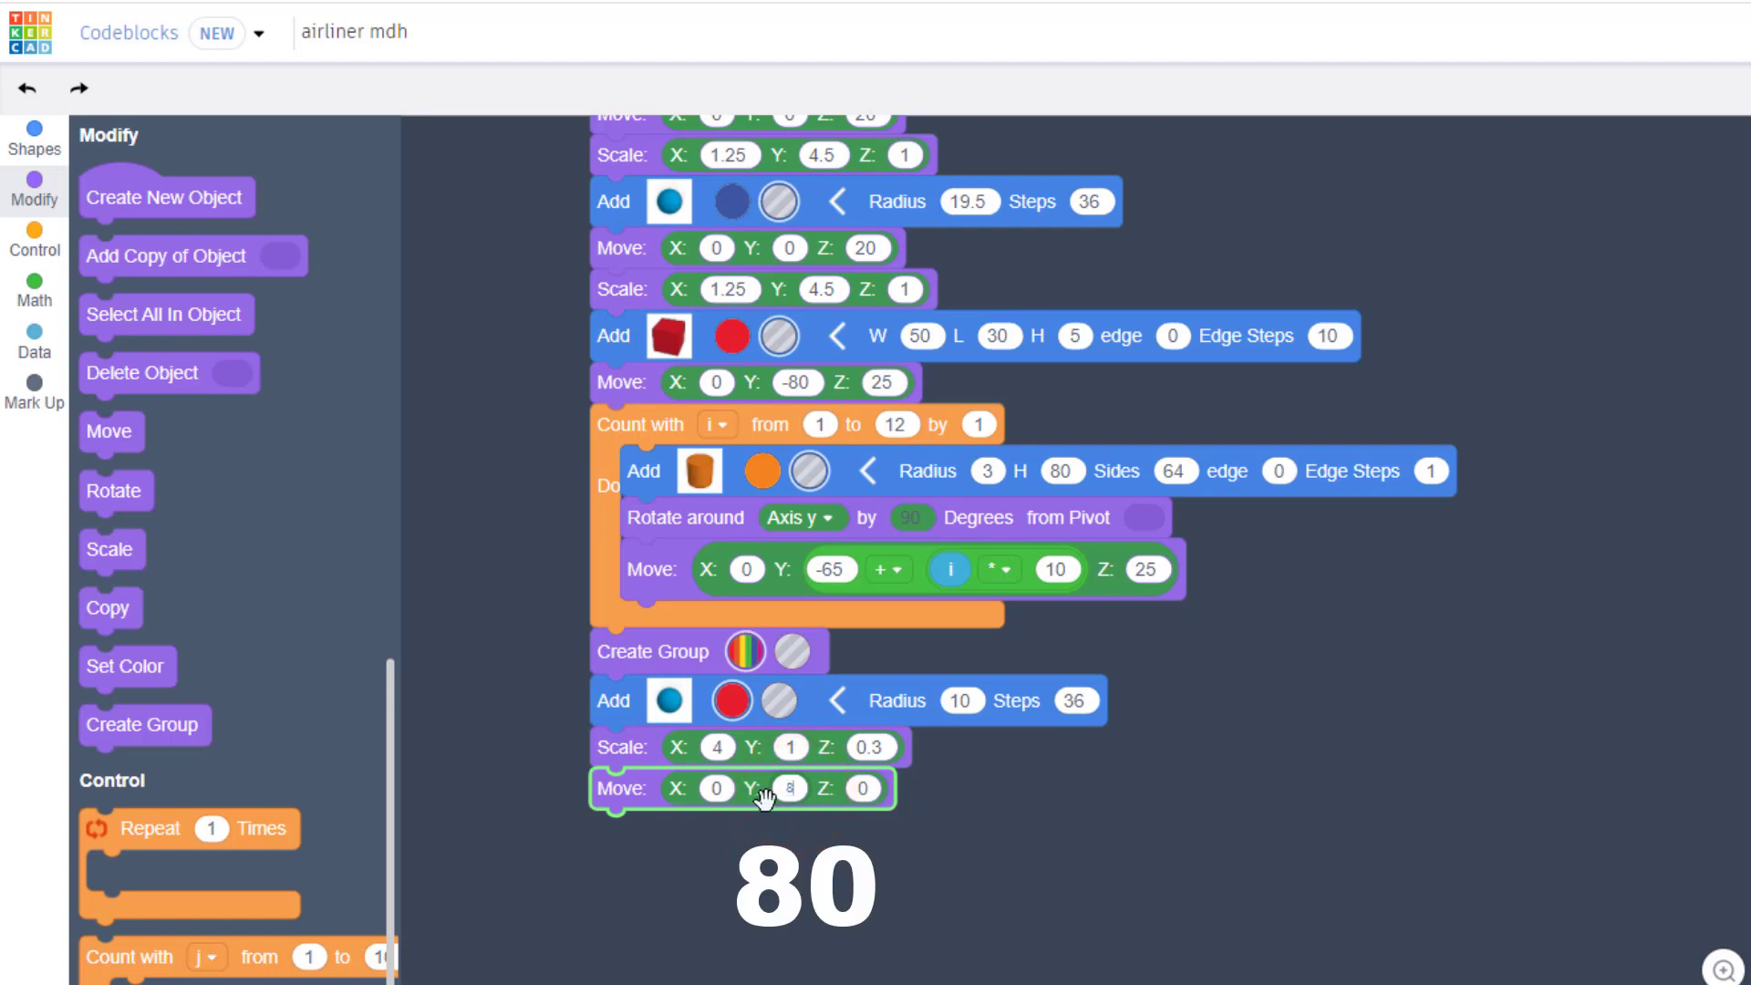
text(0)
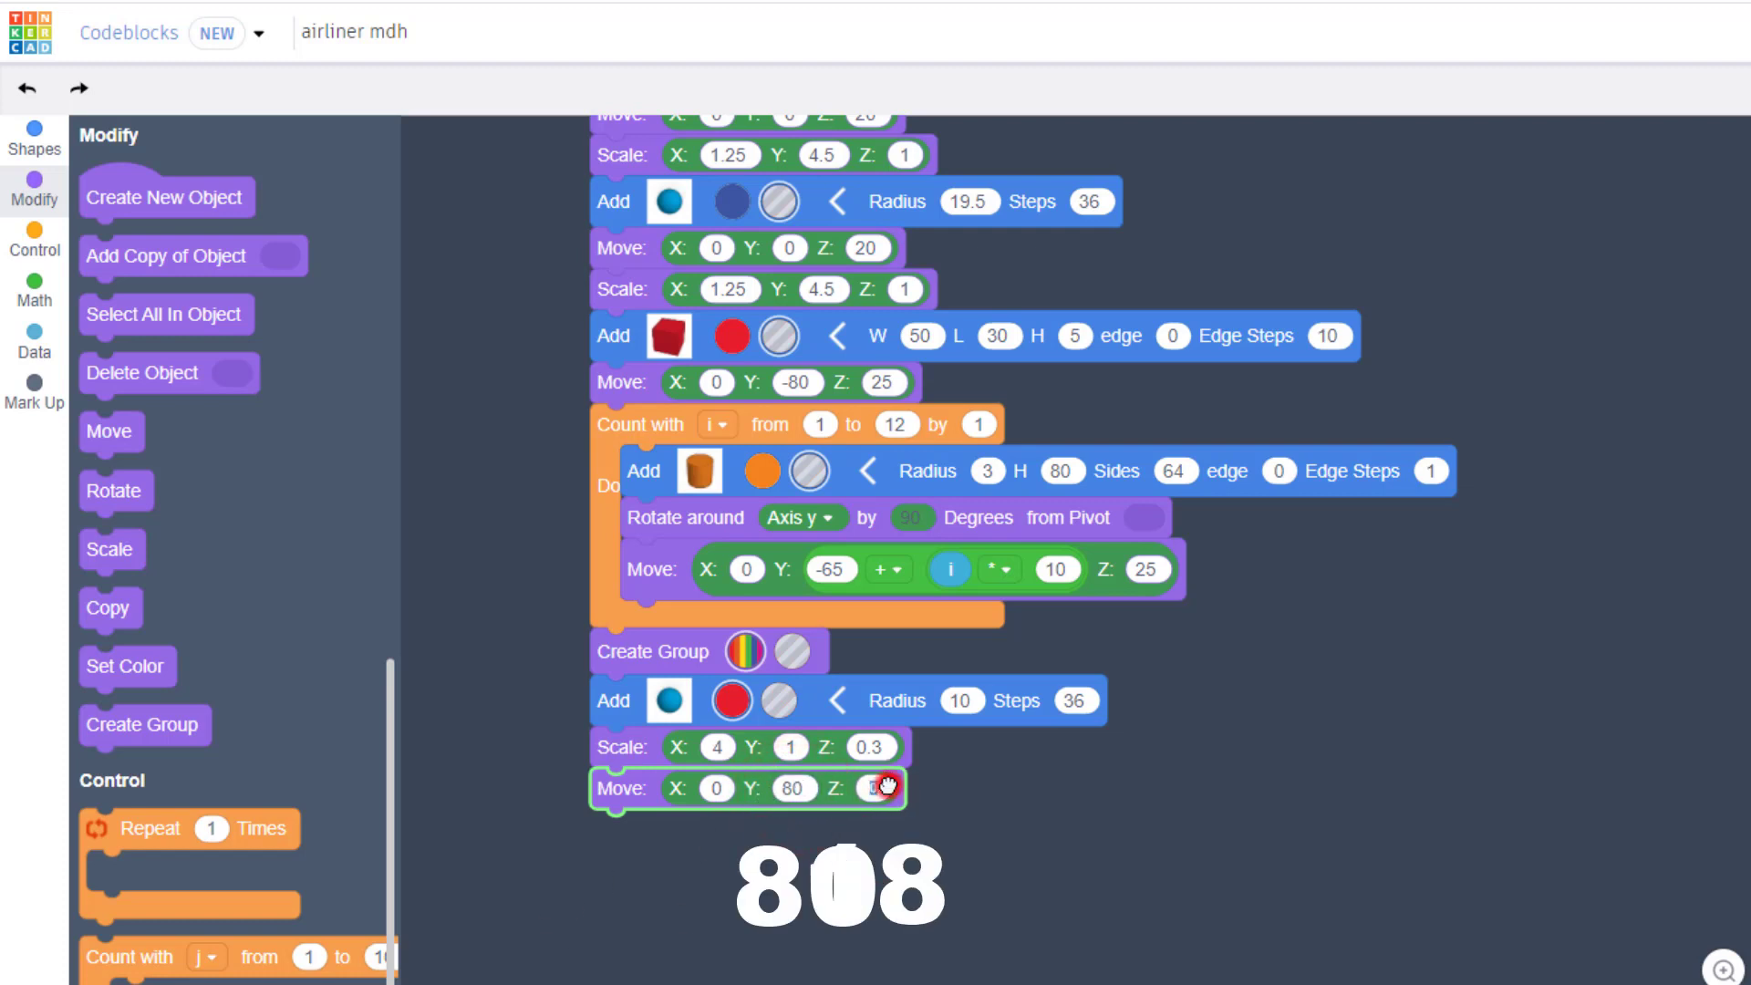
click(887, 787)
text(18)
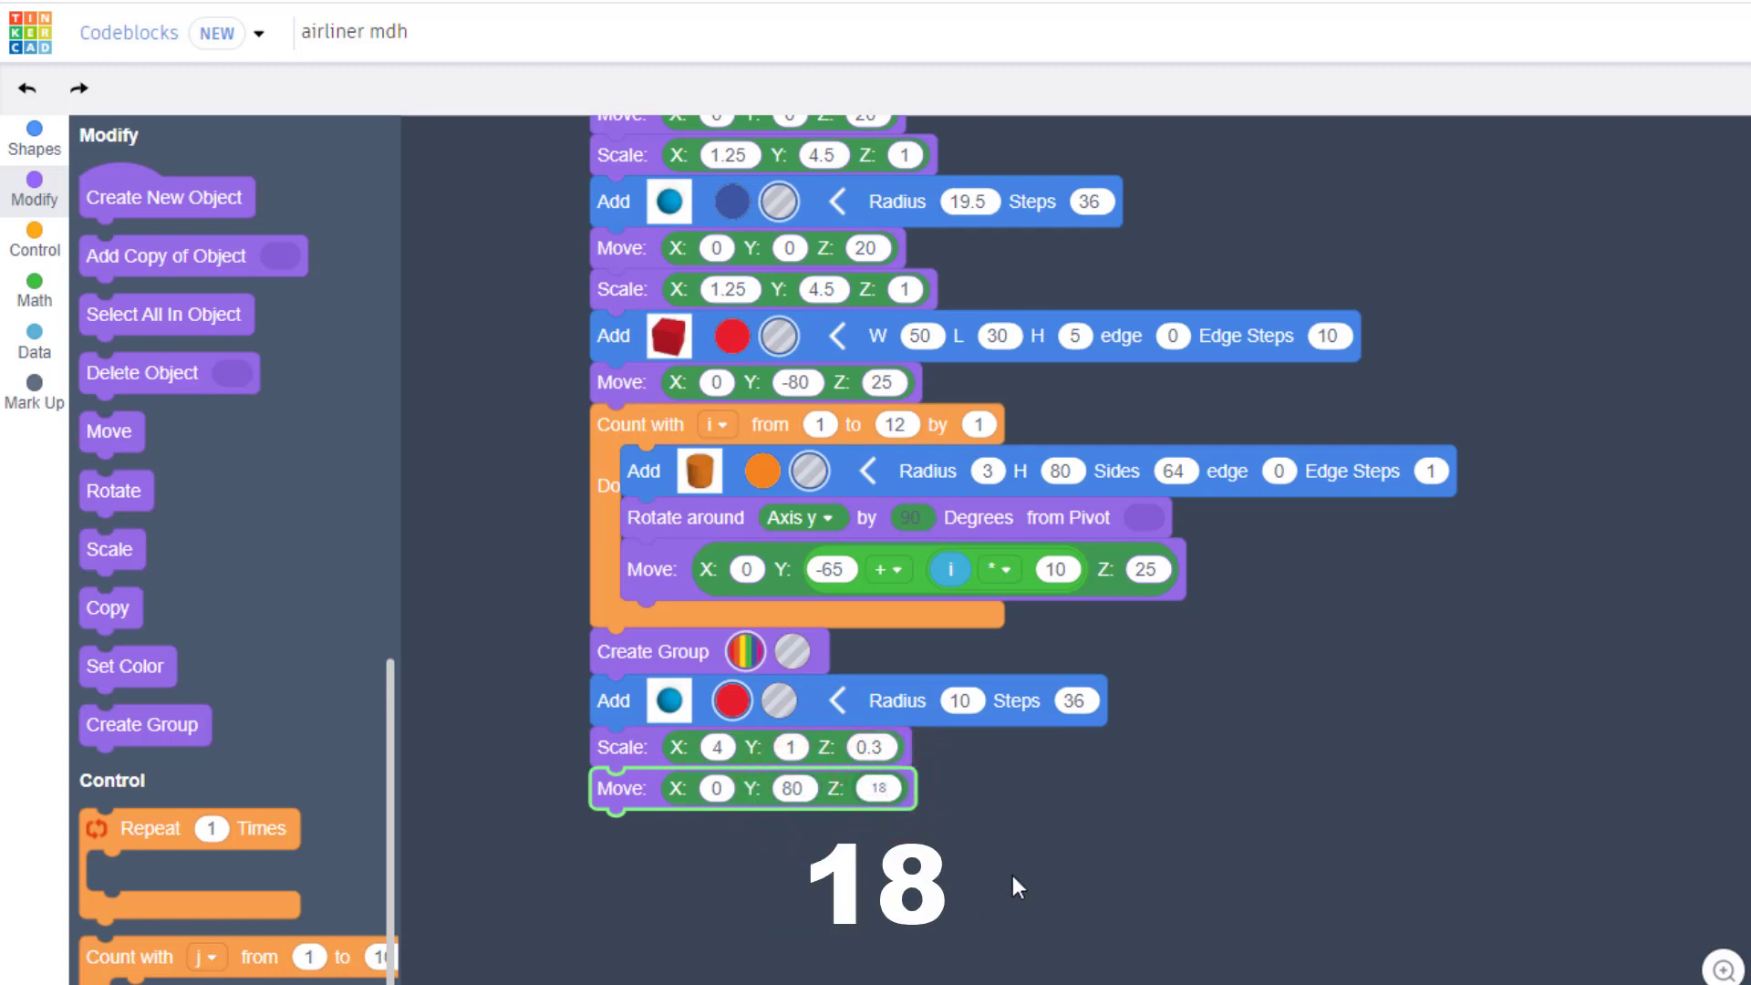
click(1012, 874)
click(1342, 375)
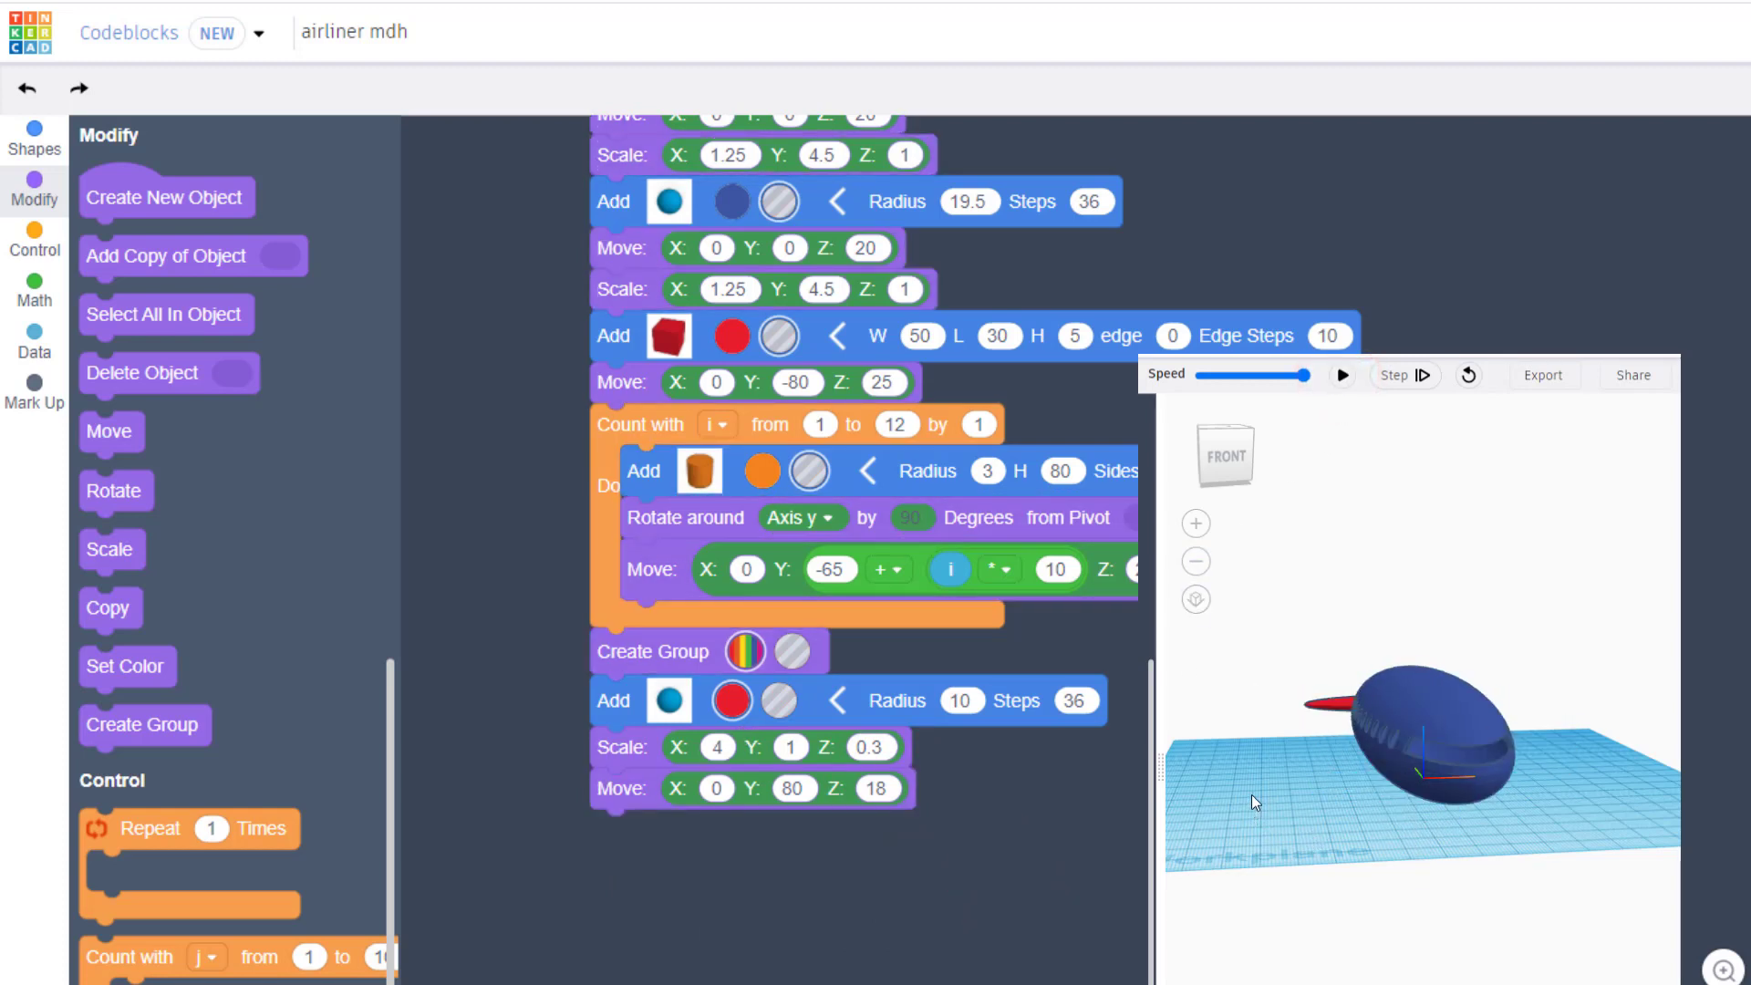
Orbit to a side view of the airliner's red tail, then close the preview
drag(1252, 793, 1405, 723)
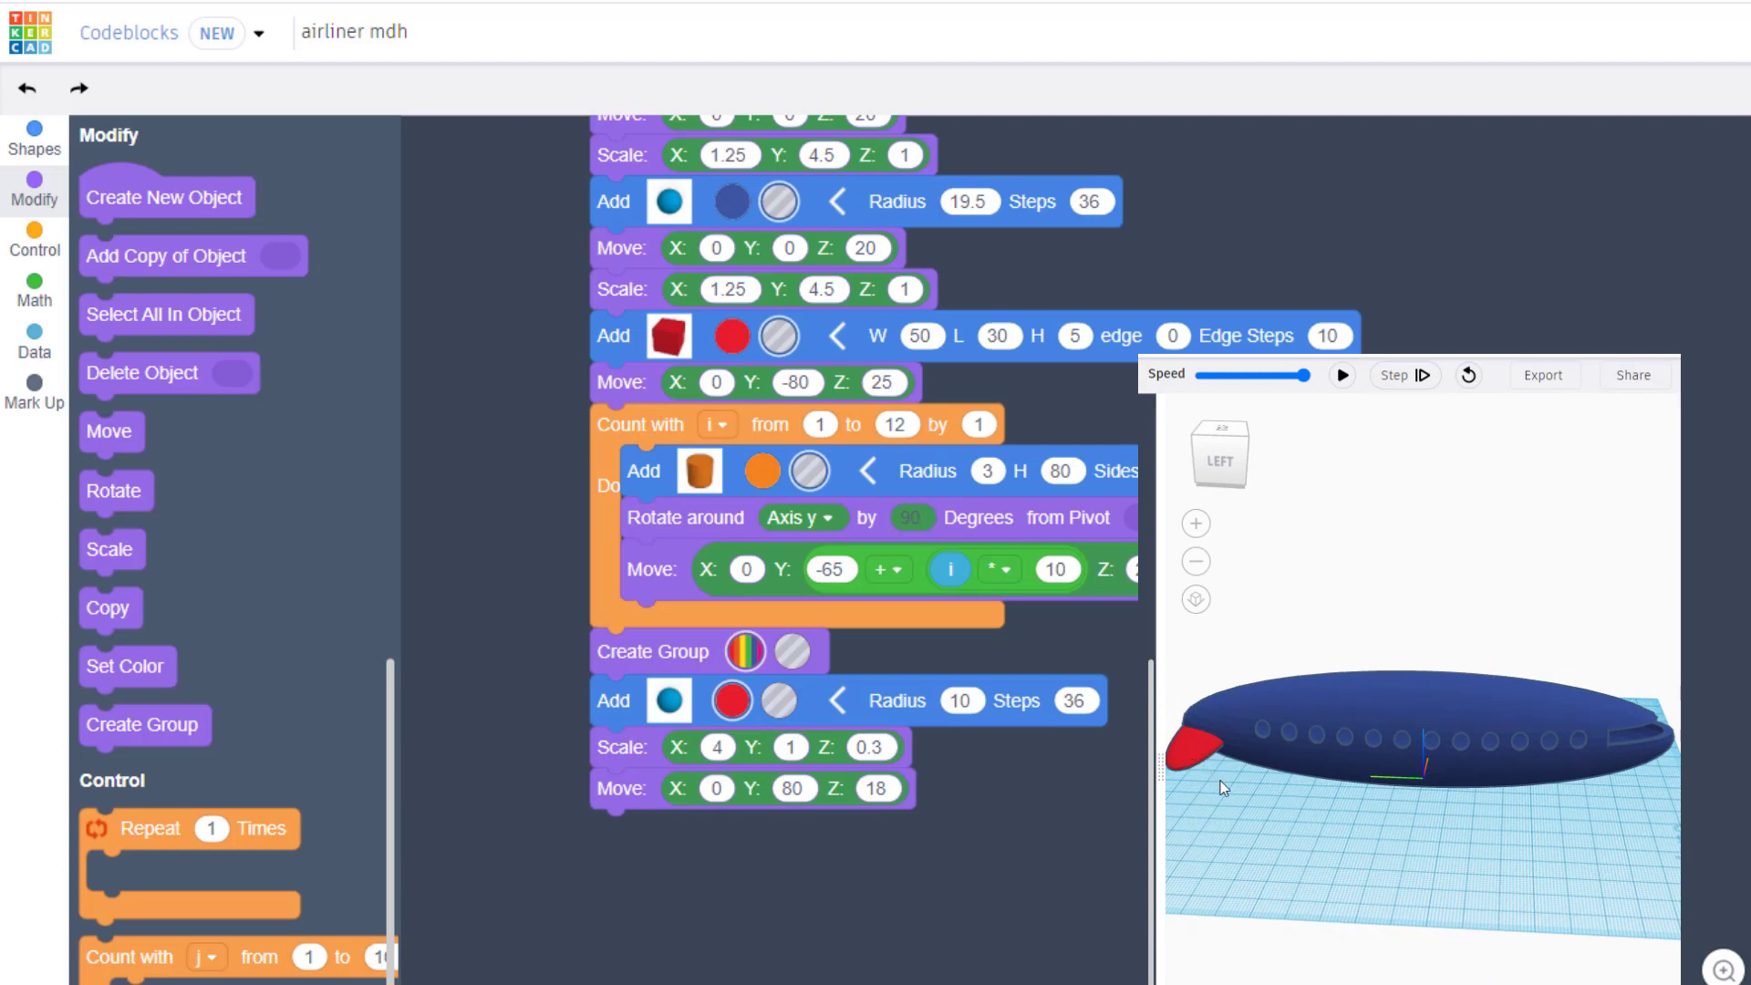
click(593, 845)
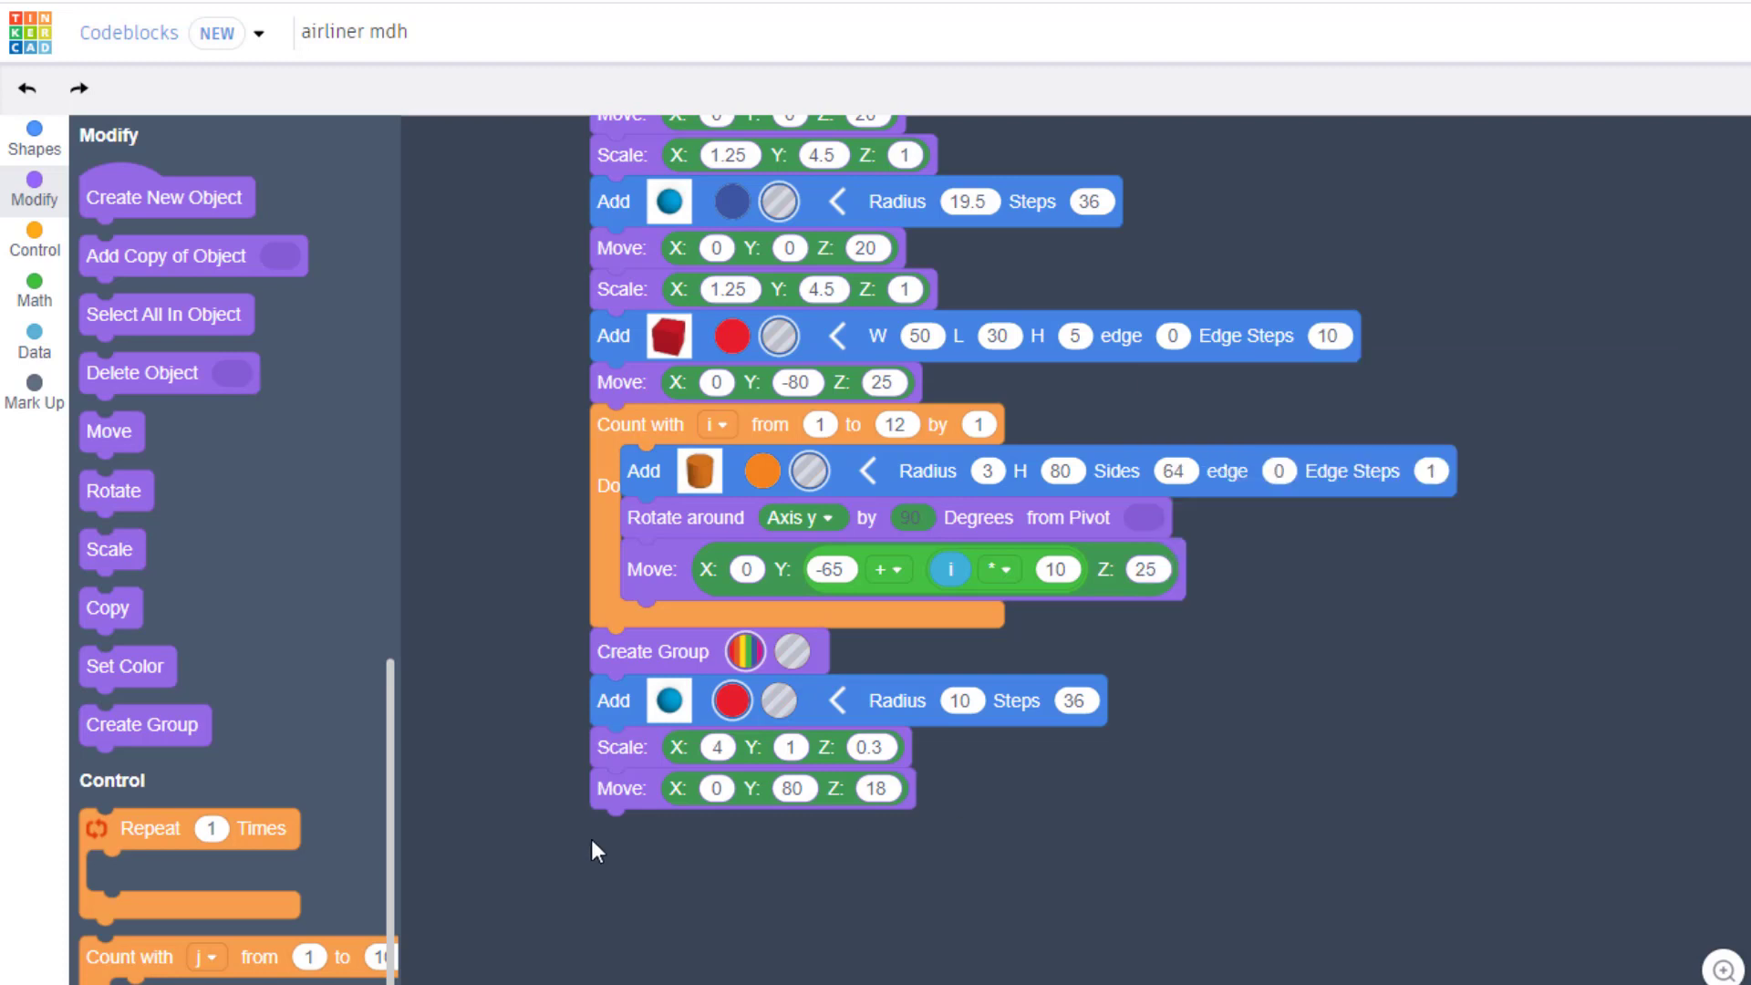
Duplicate the red sphere with its scale and move, and make the copy yellow
right_click(620, 701)
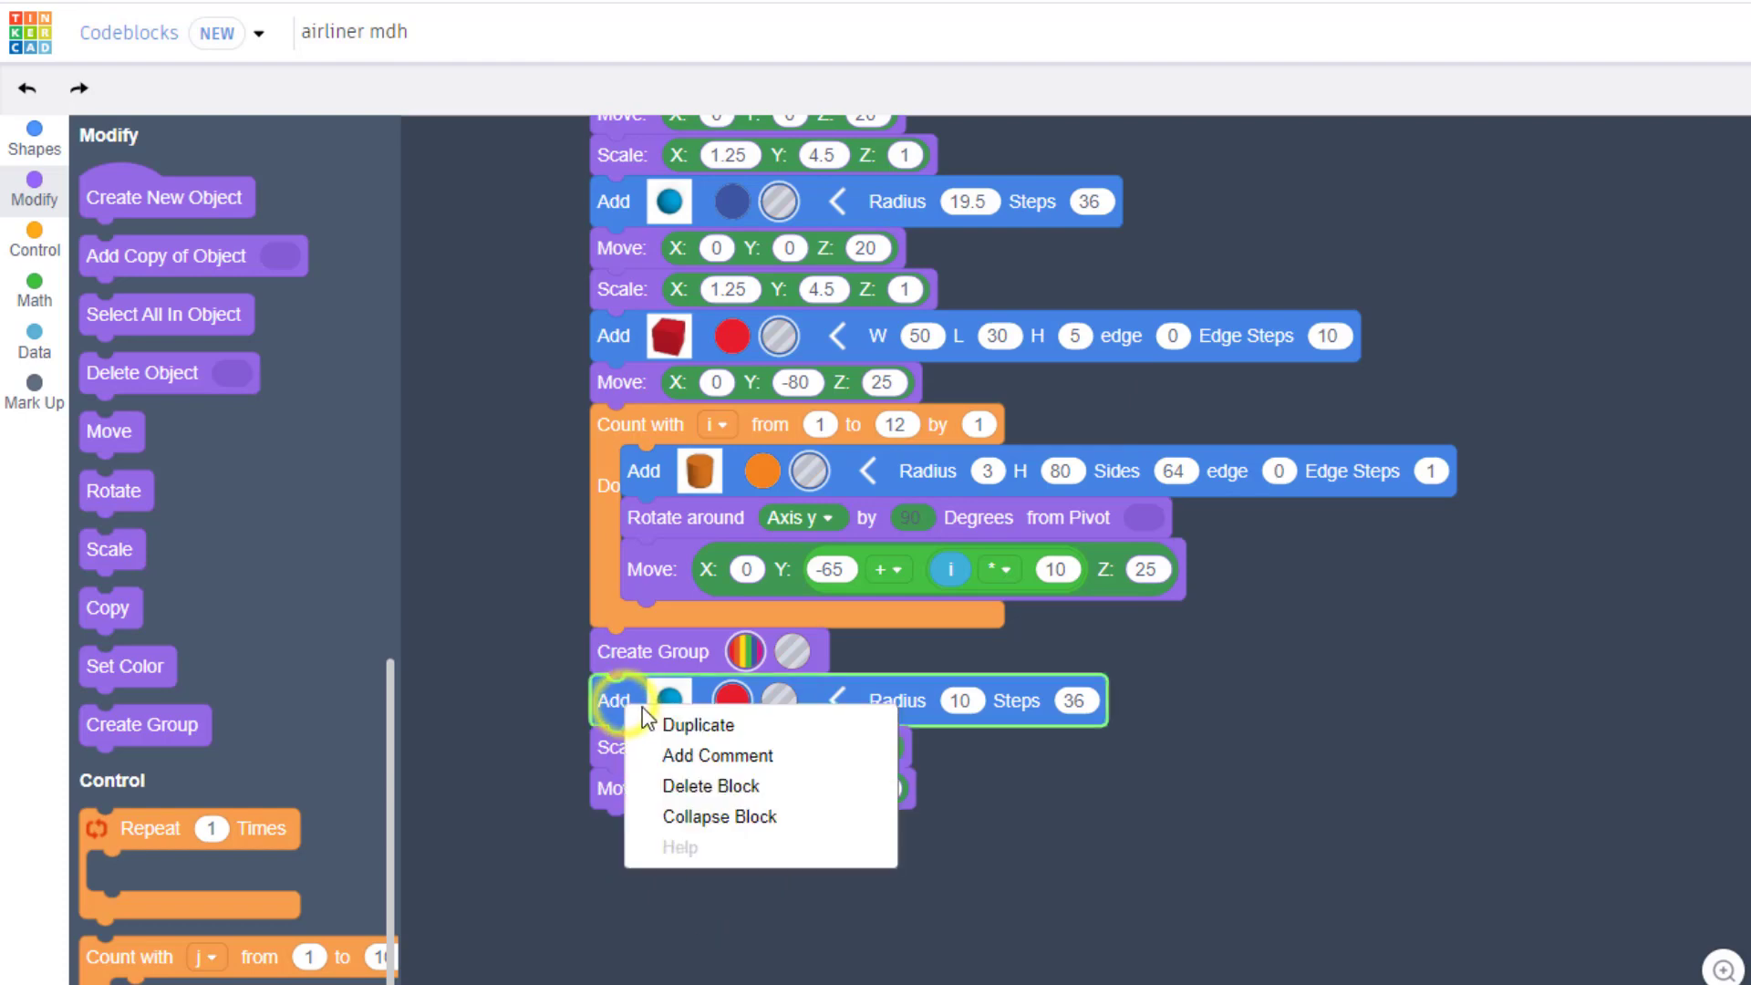
click(686, 723)
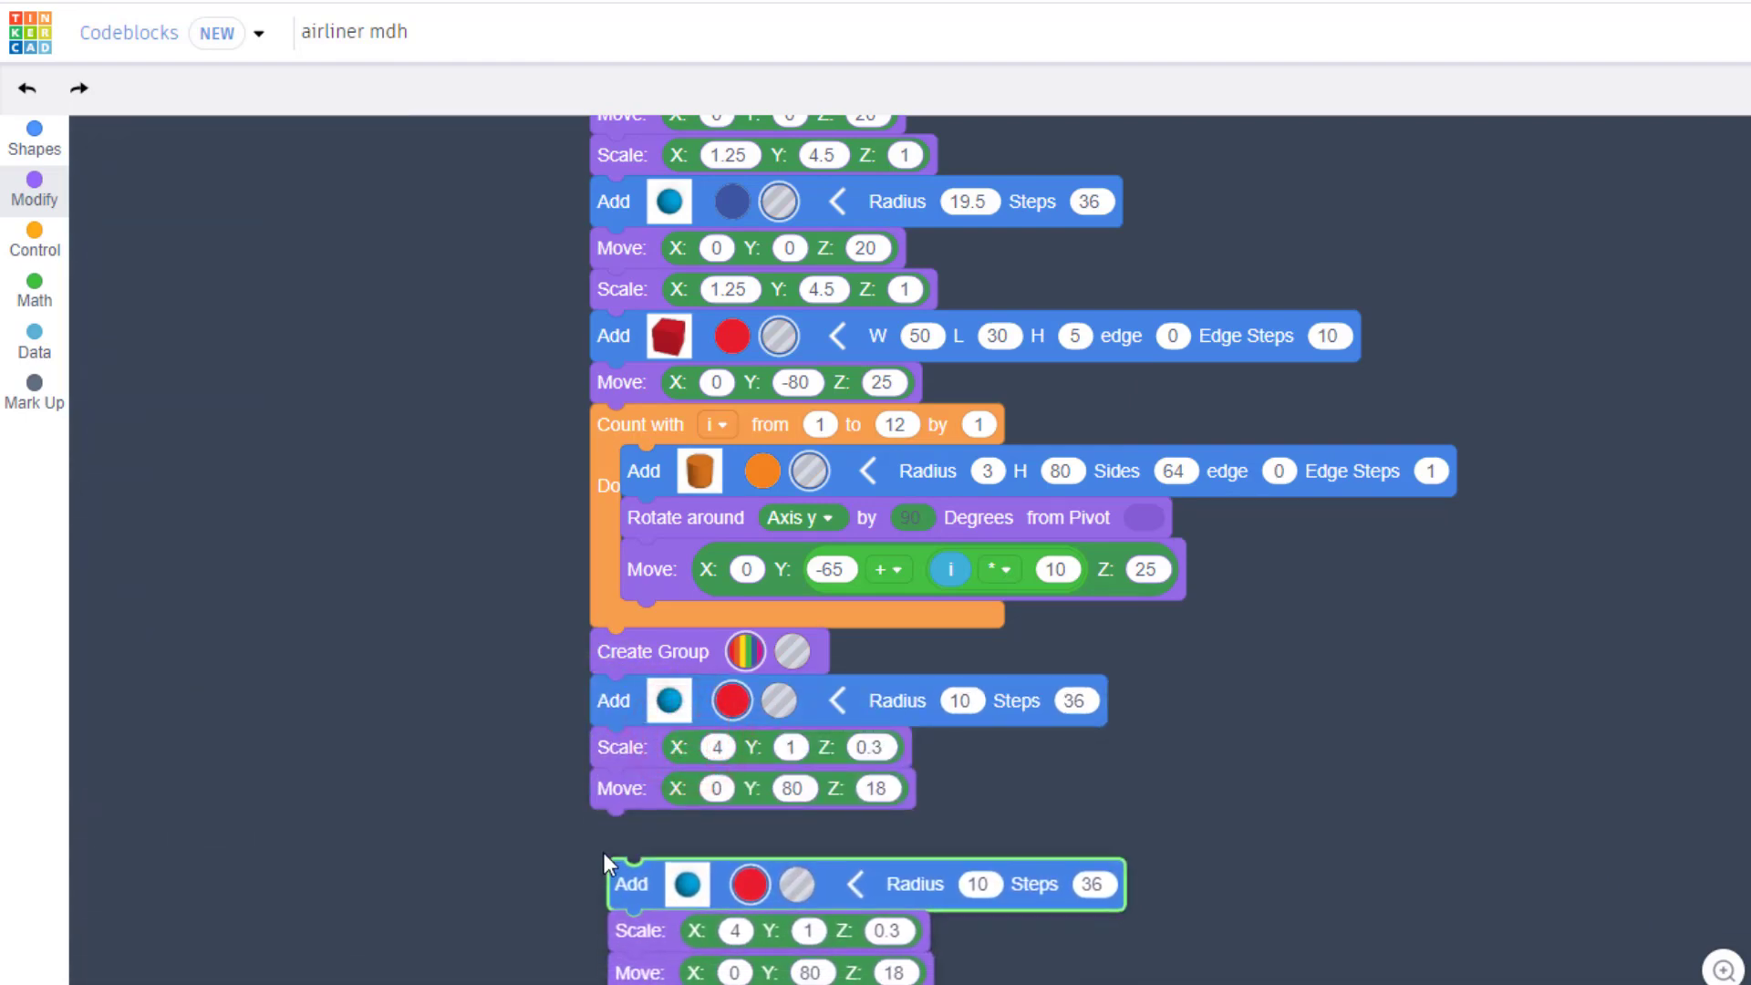
click(602, 830)
scroll(639, 821, down, 2)
click(733, 677)
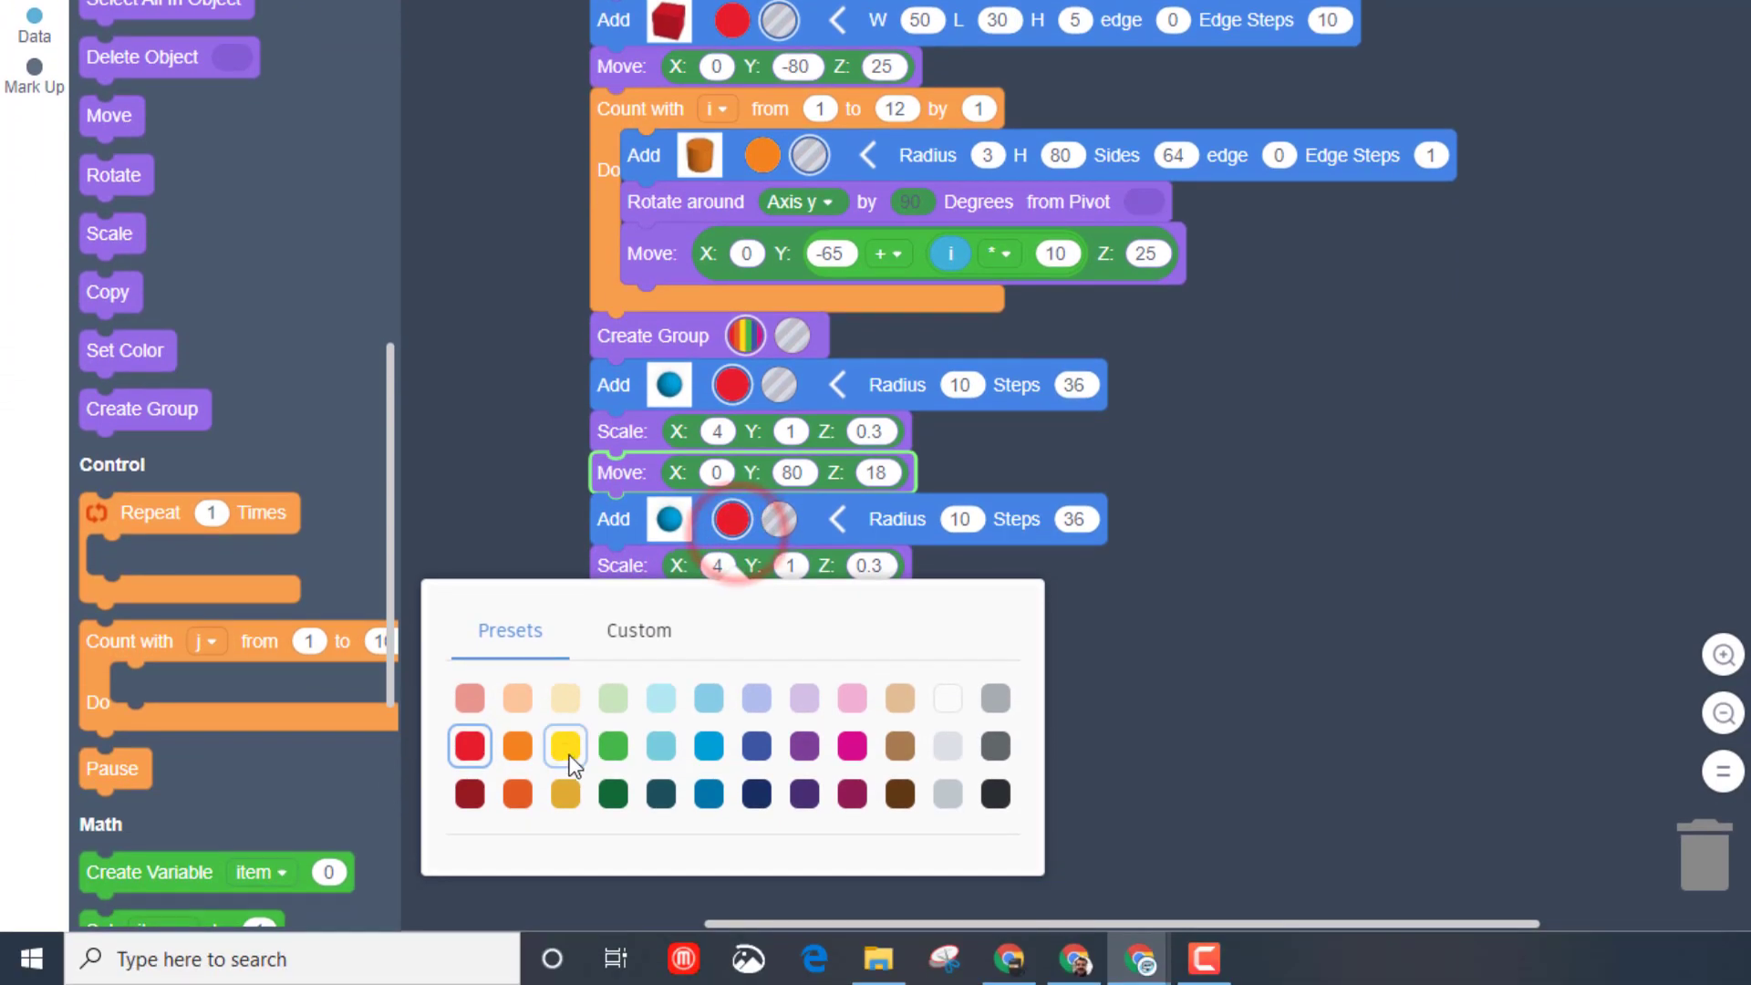
click(565, 903)
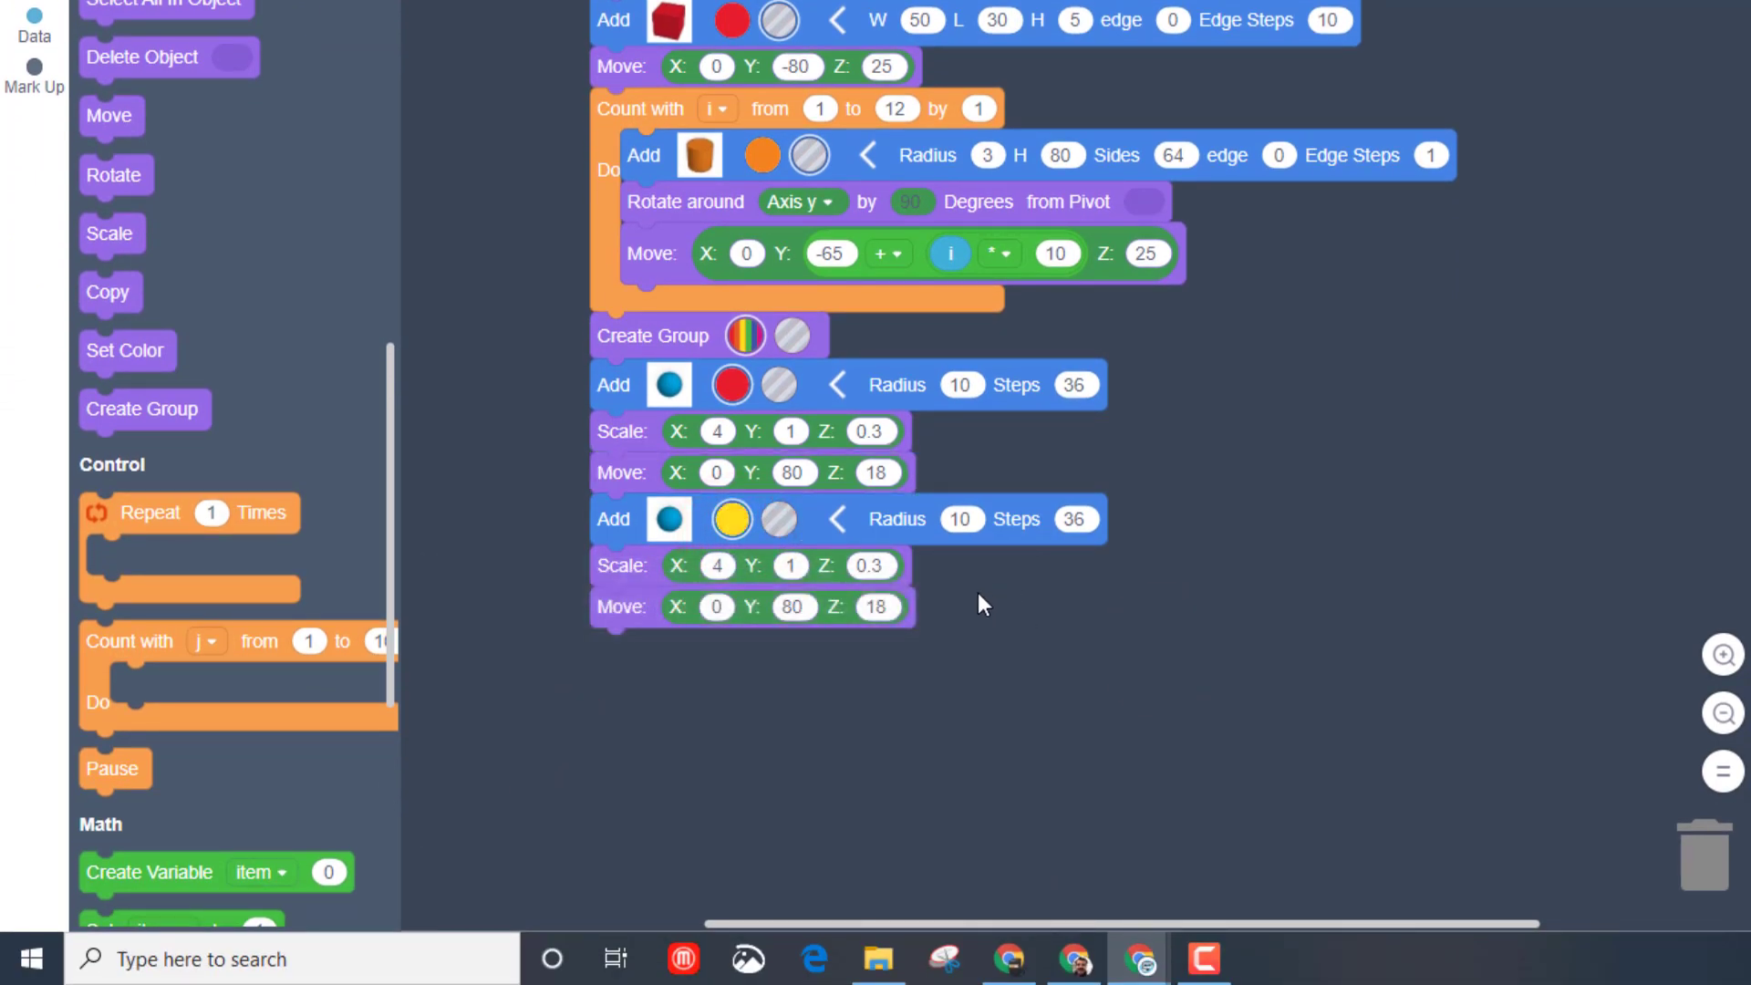
Give the yellow sphere radius 3 and scale X 1, Y 3.5, Z 5
click(959, 518)
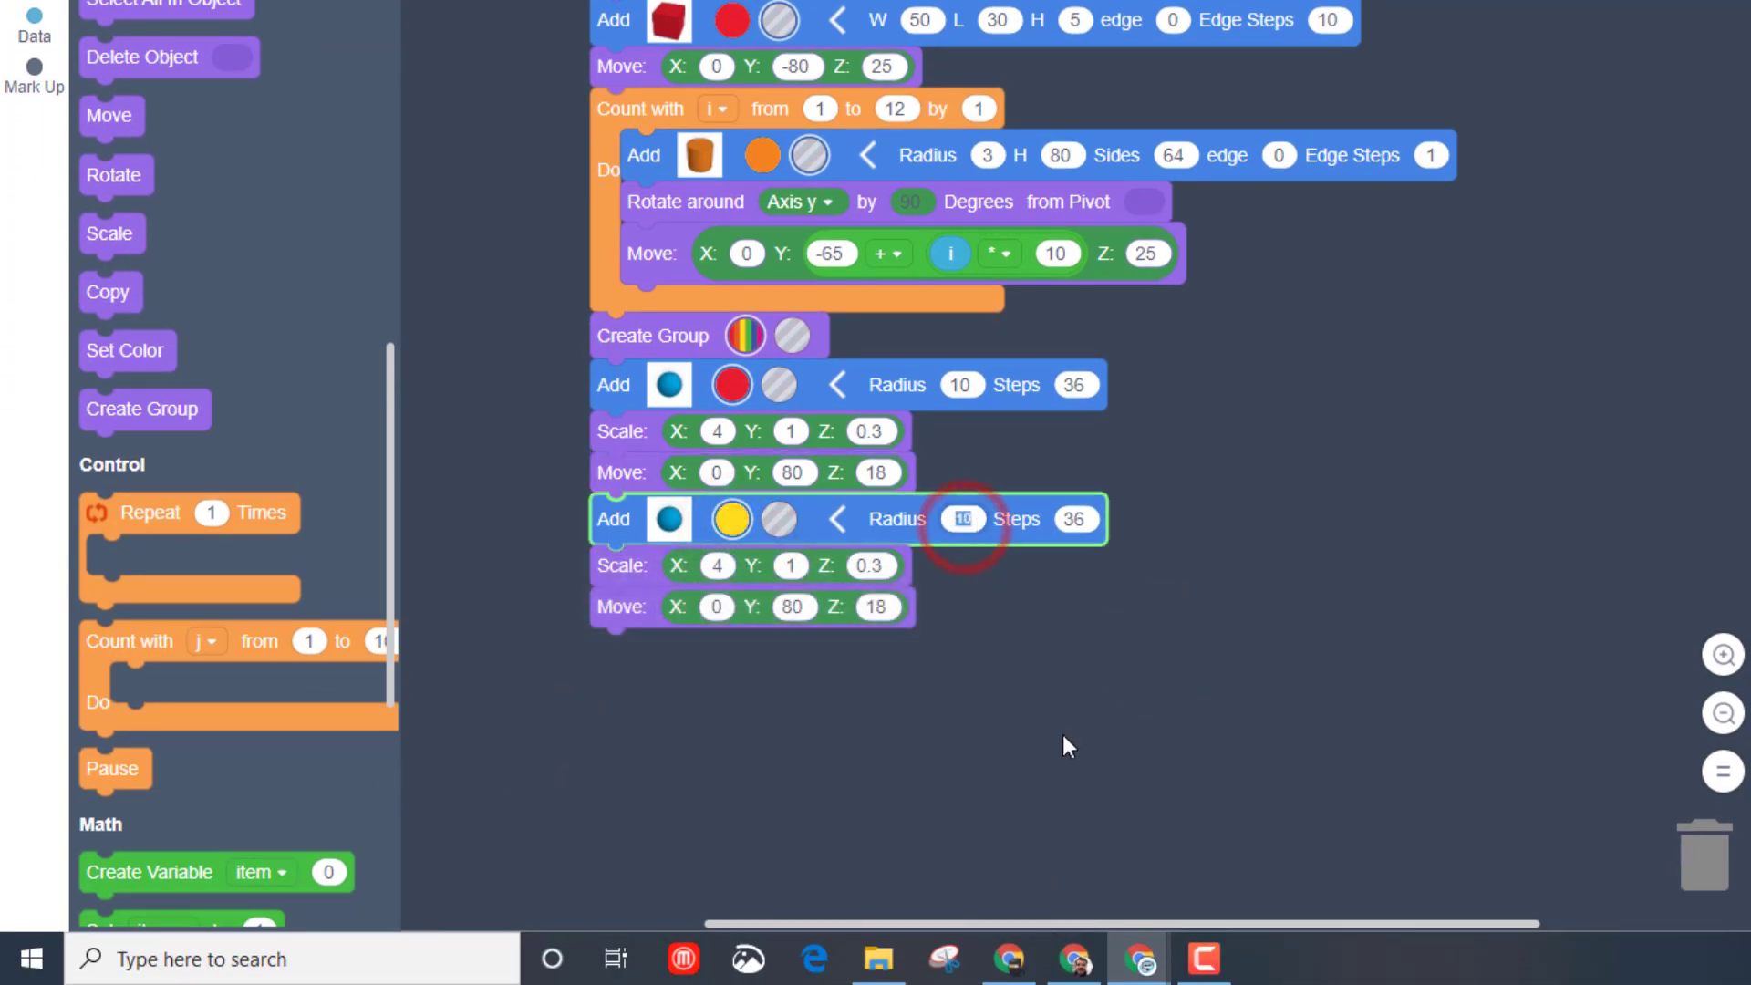
click(1075, 684)
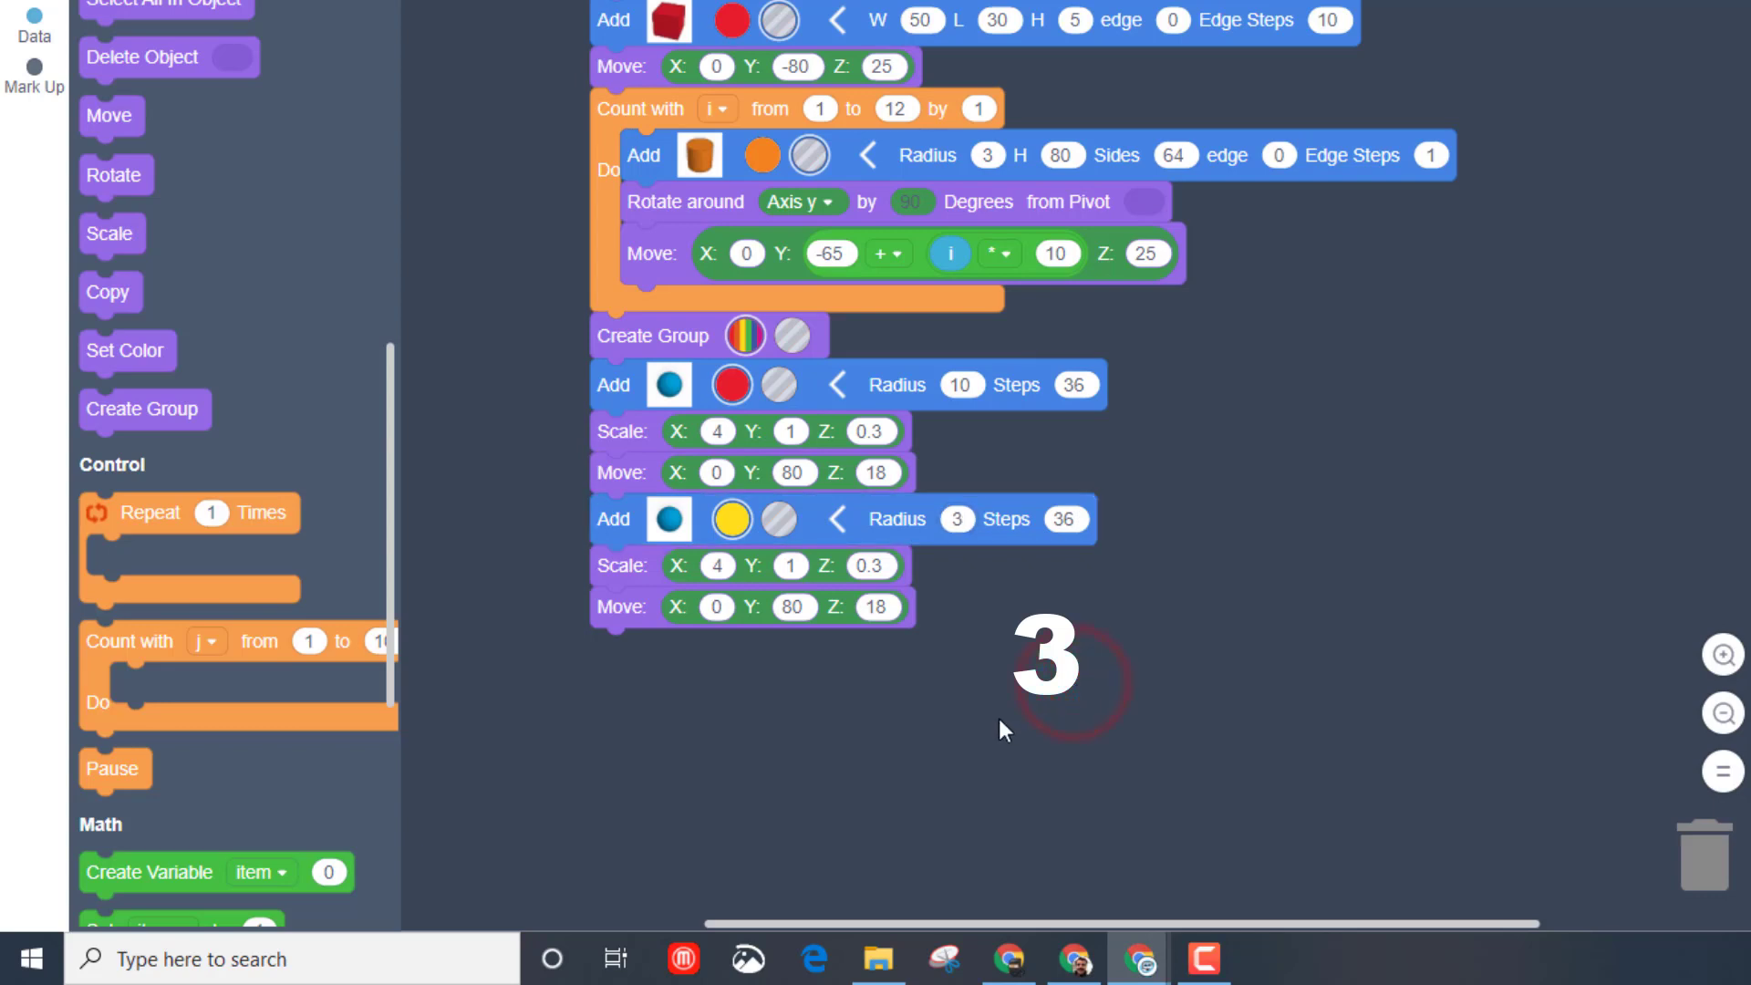
click(718, 566)
text(1)
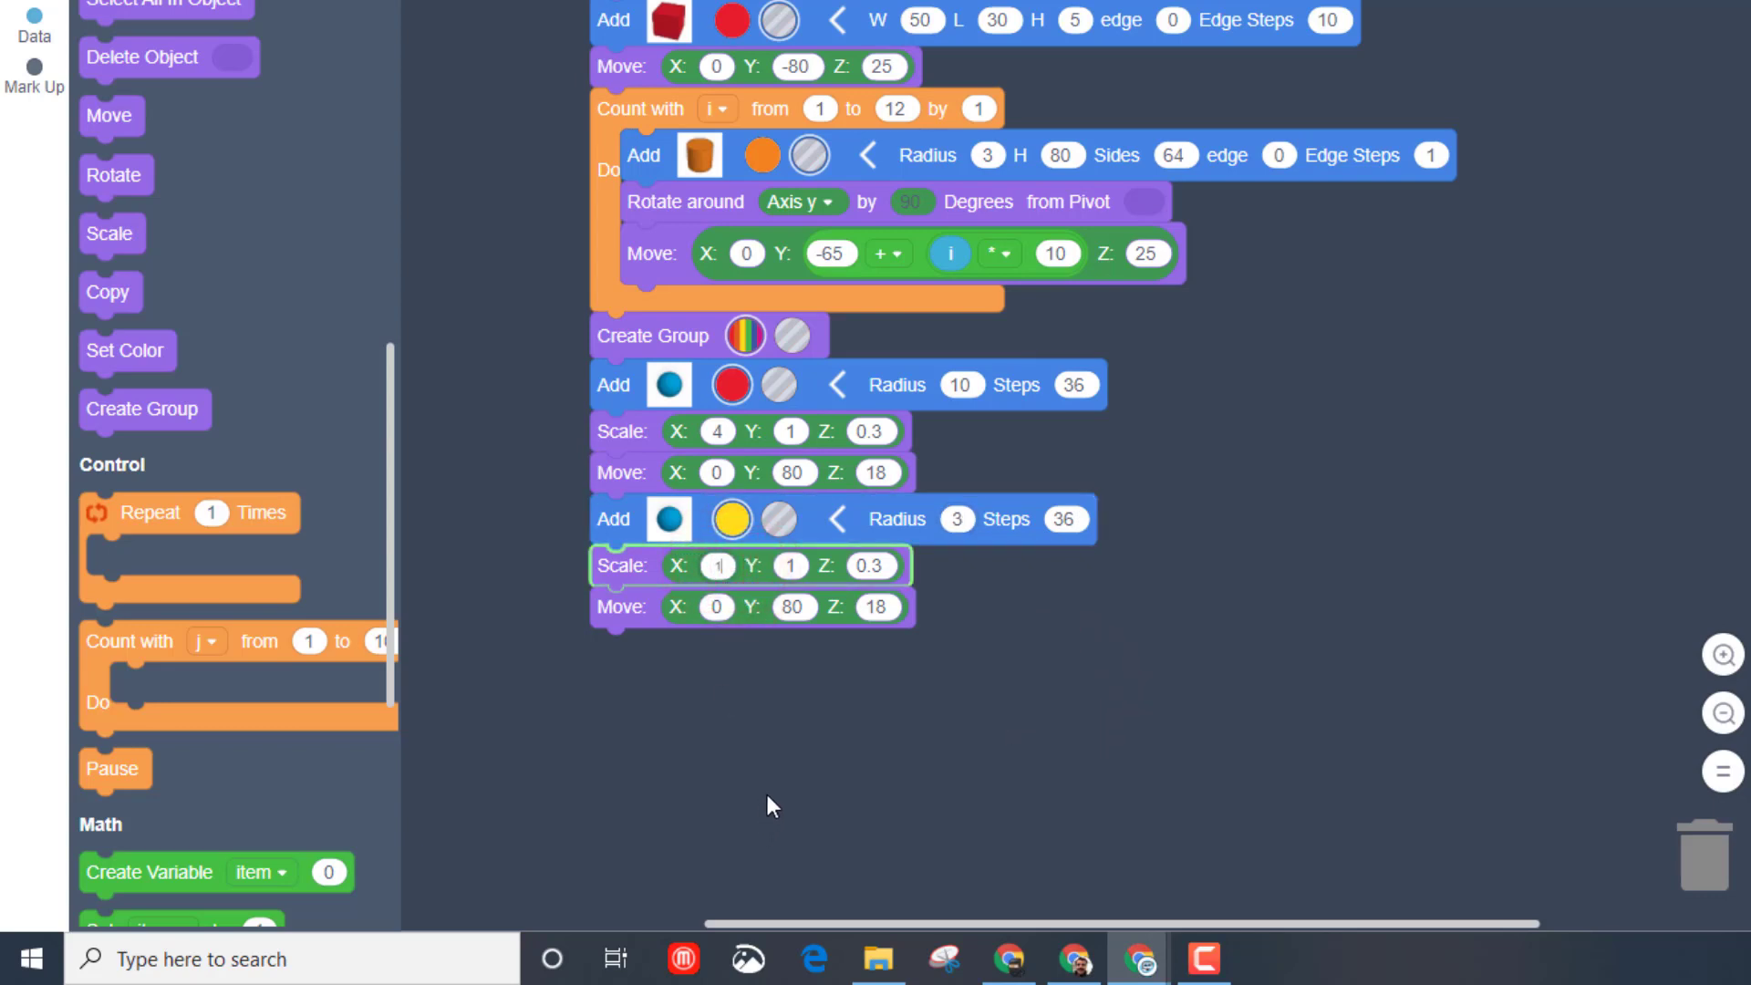
click(781, 769)
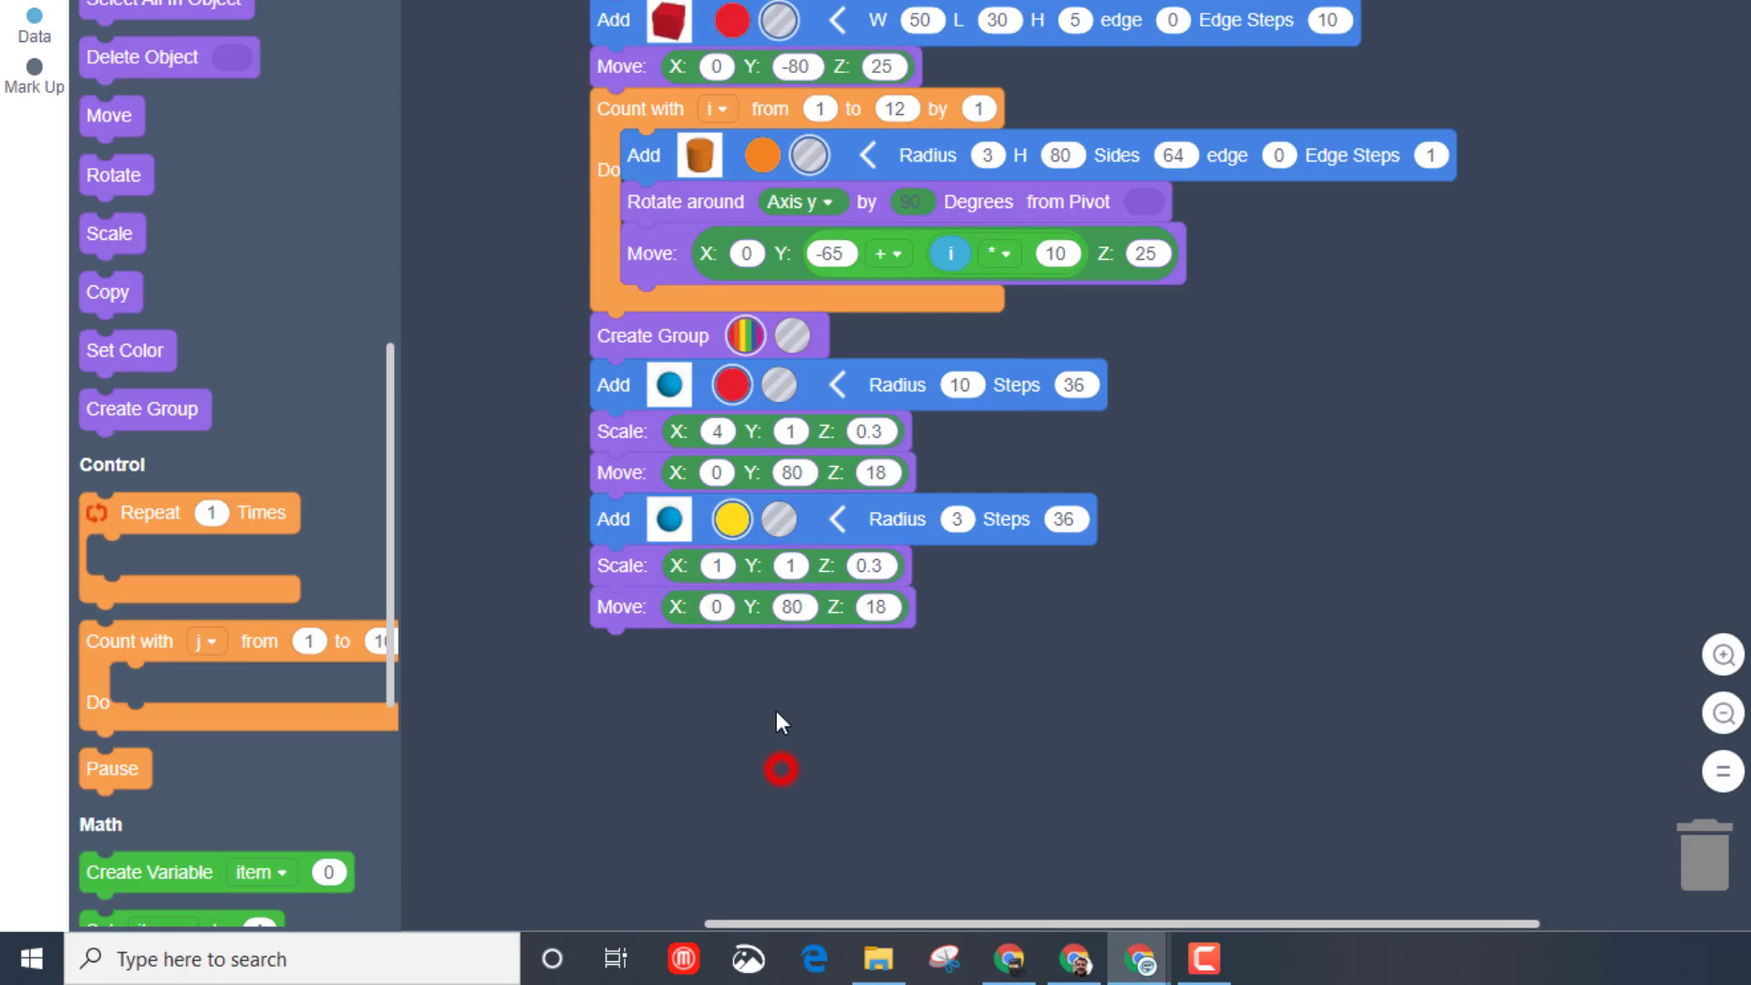
click(793, 565)
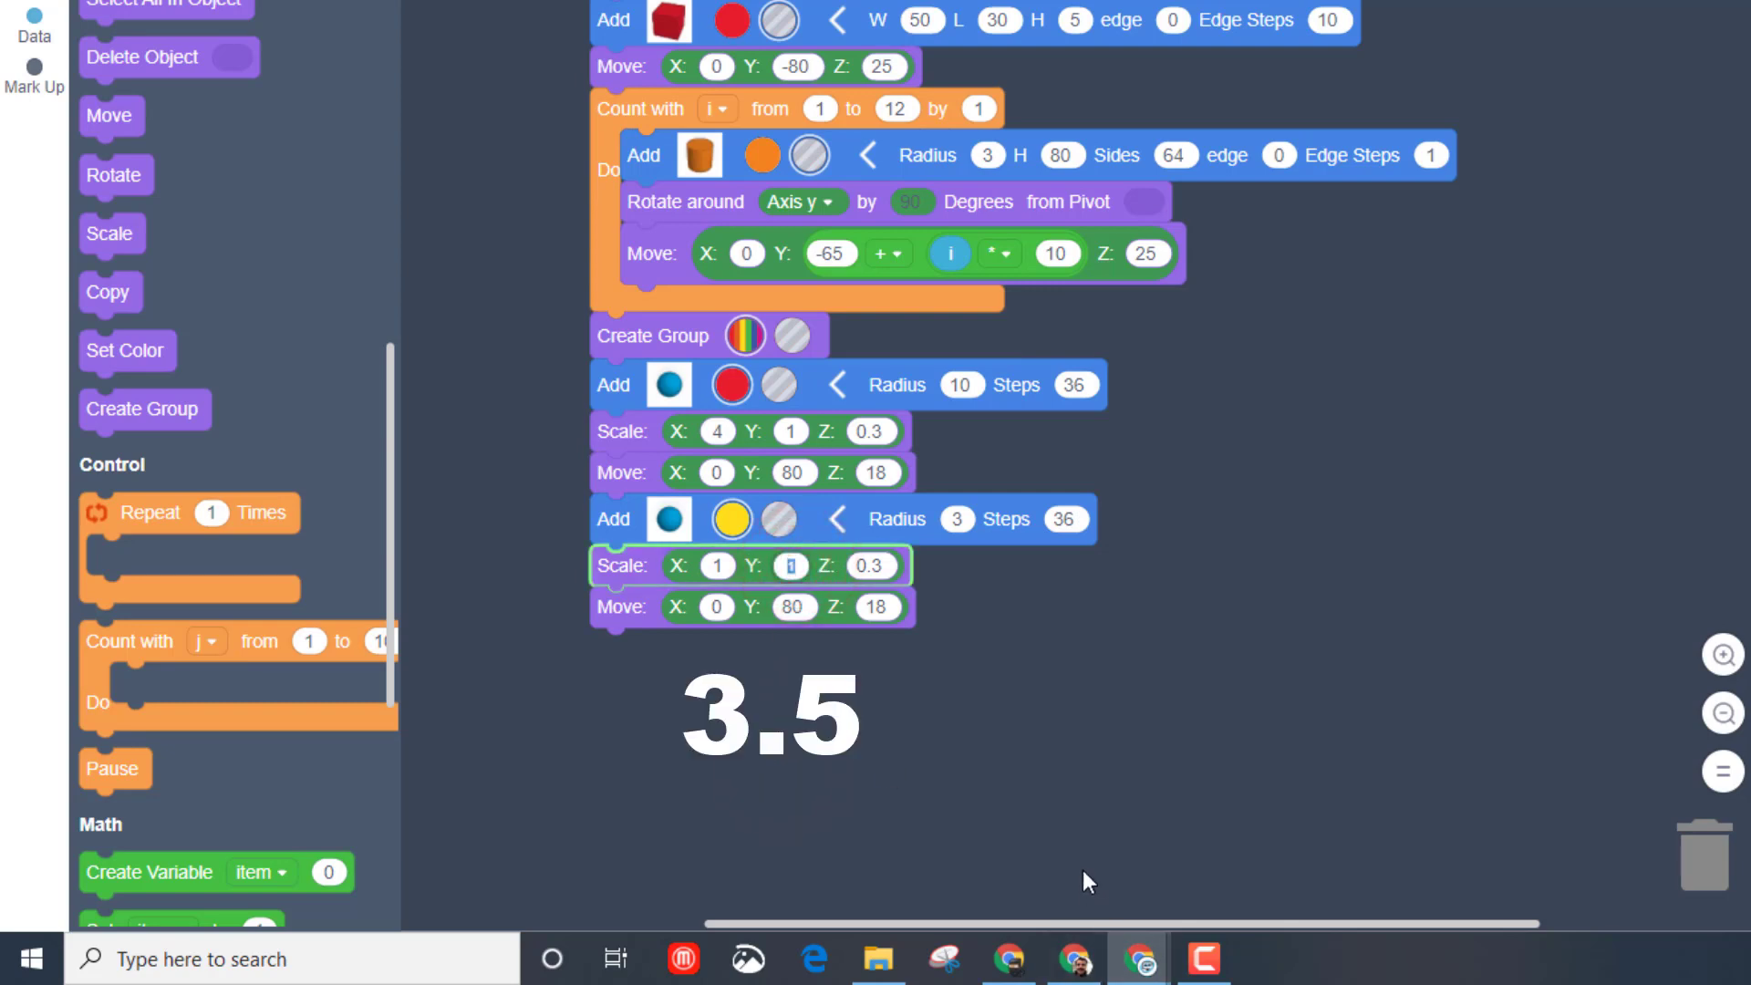
click(854, 723)
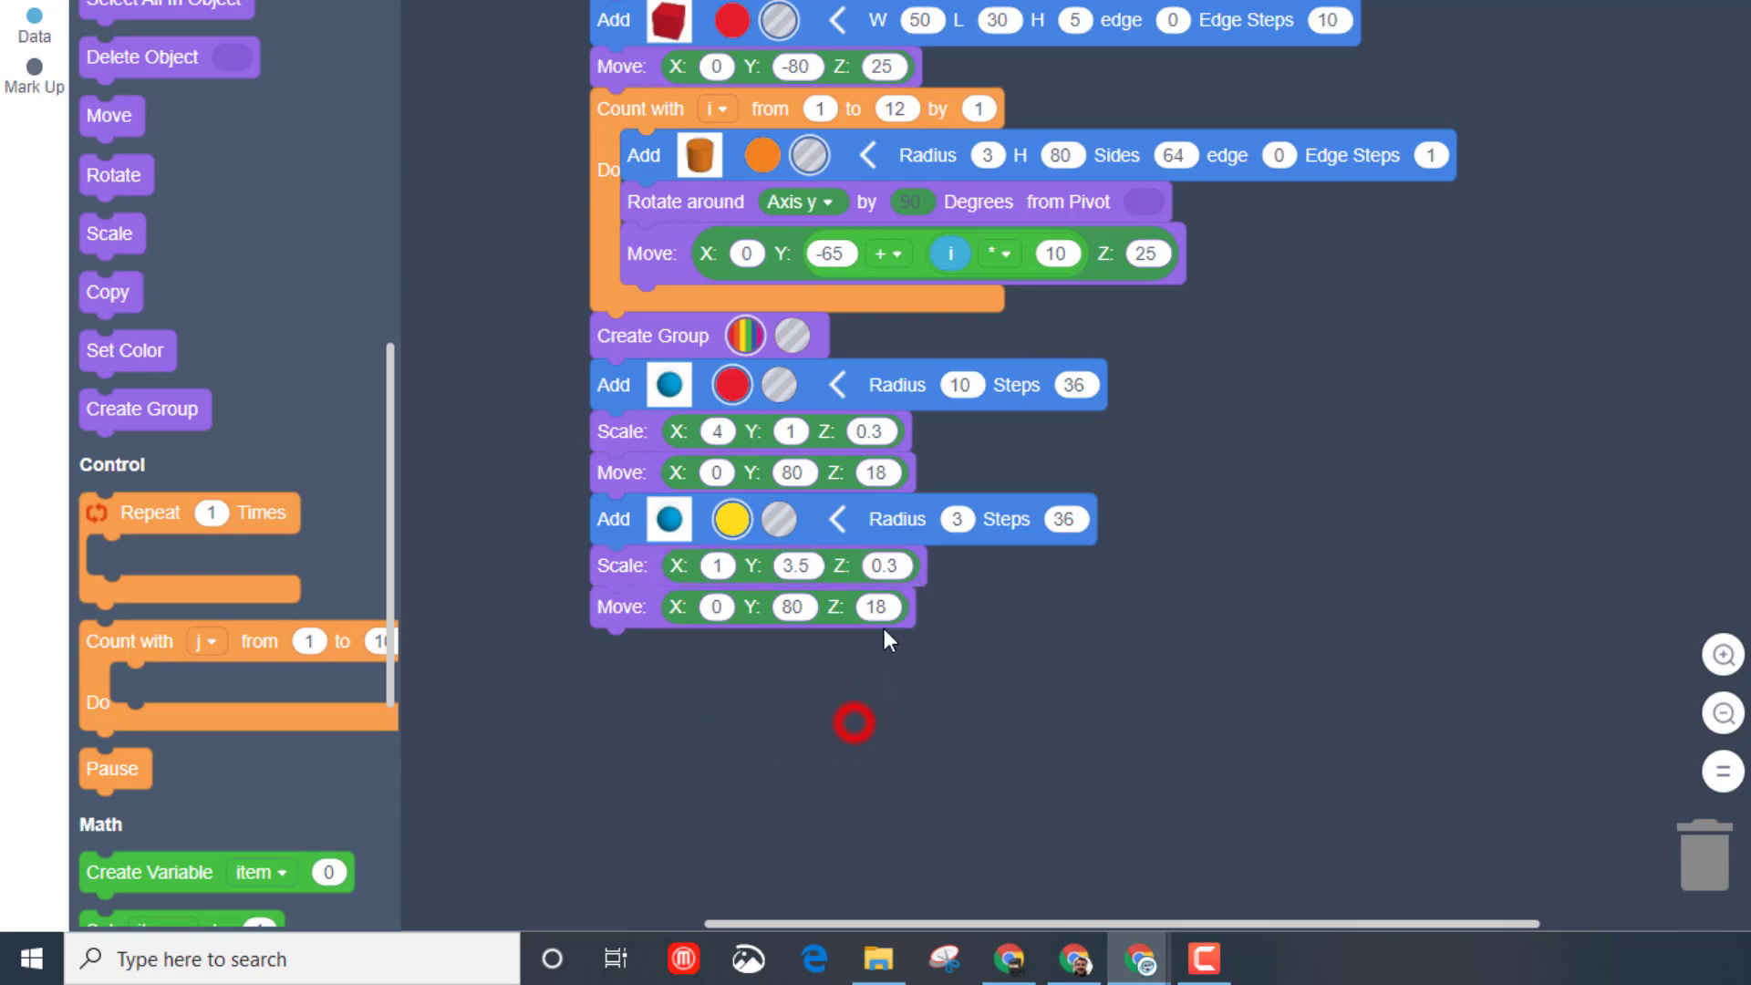
click(887, 567)
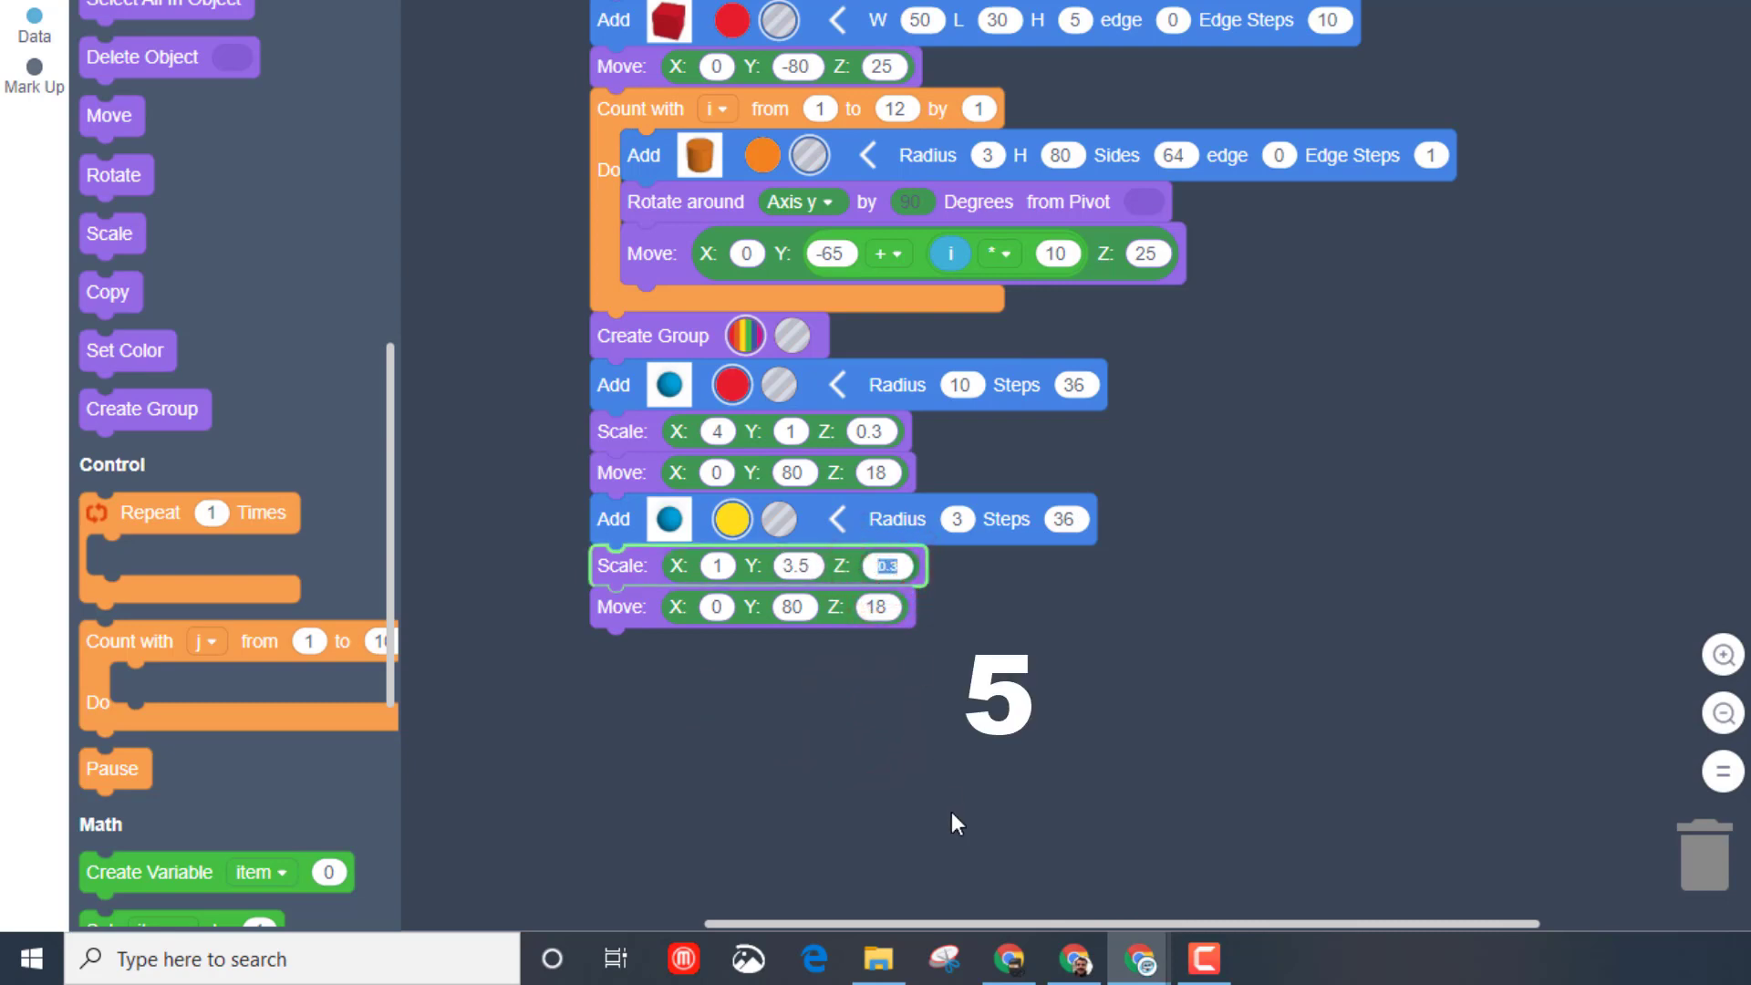
click(800, 696)
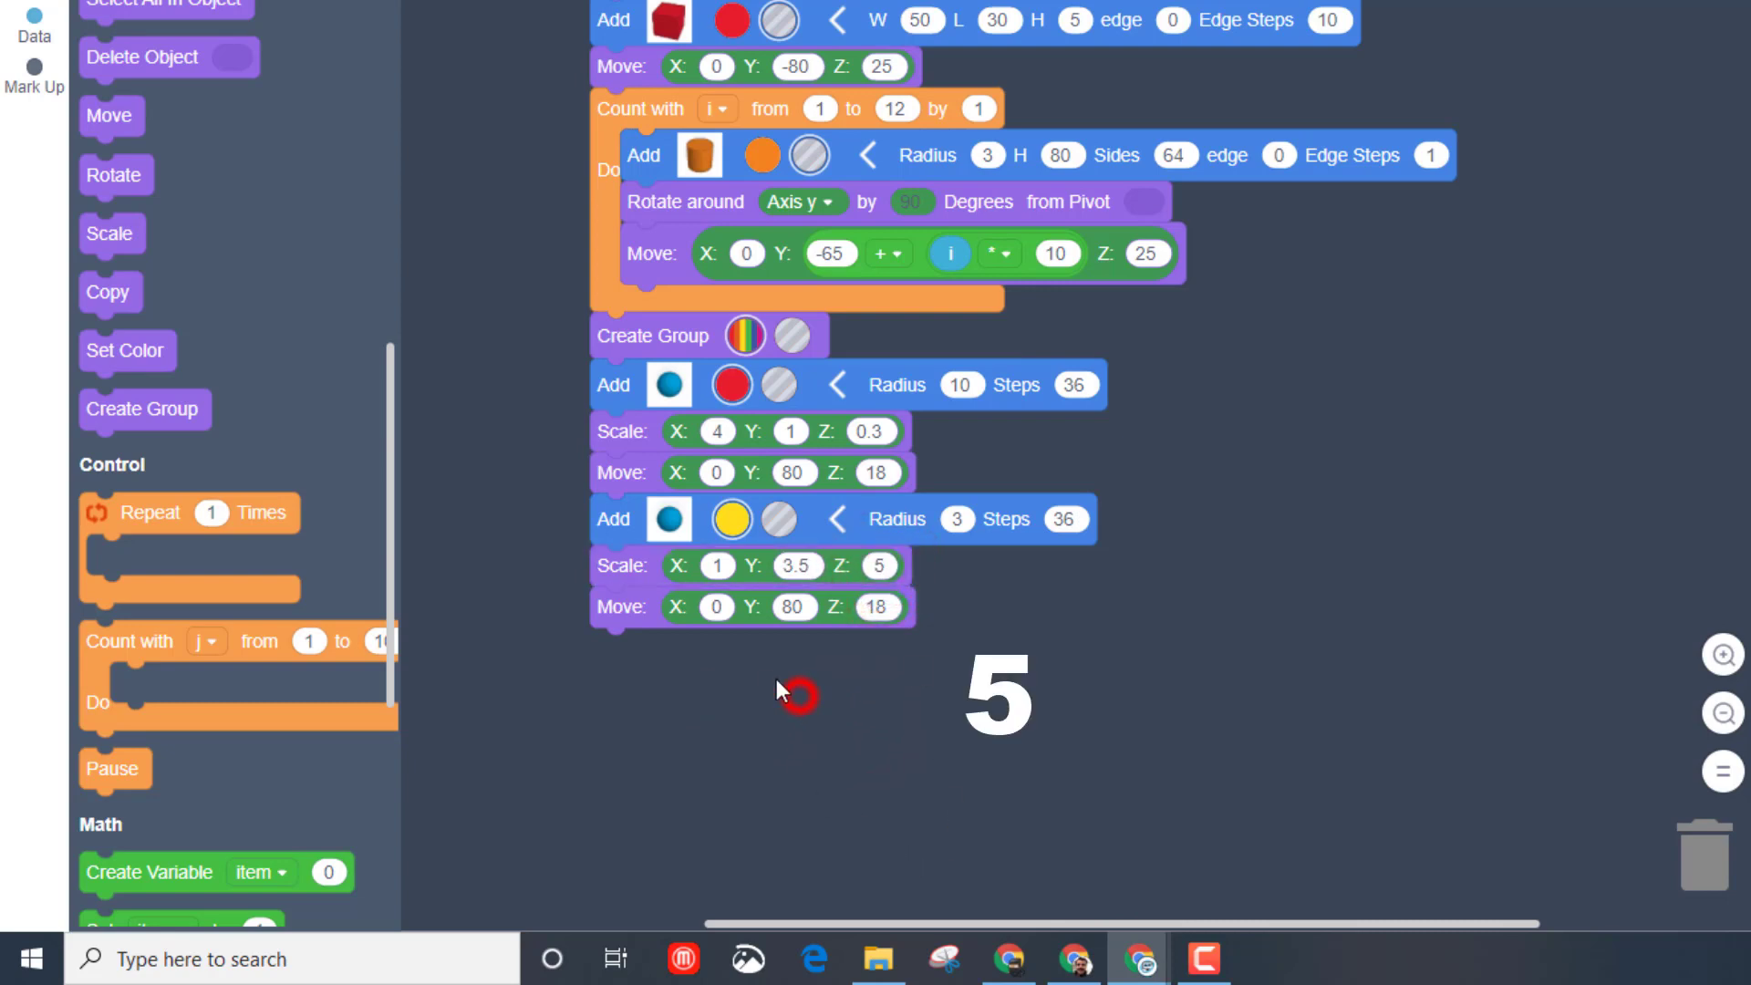
Move the yellow fin to Y 83, Z 29 and run the program
click(792, 608)
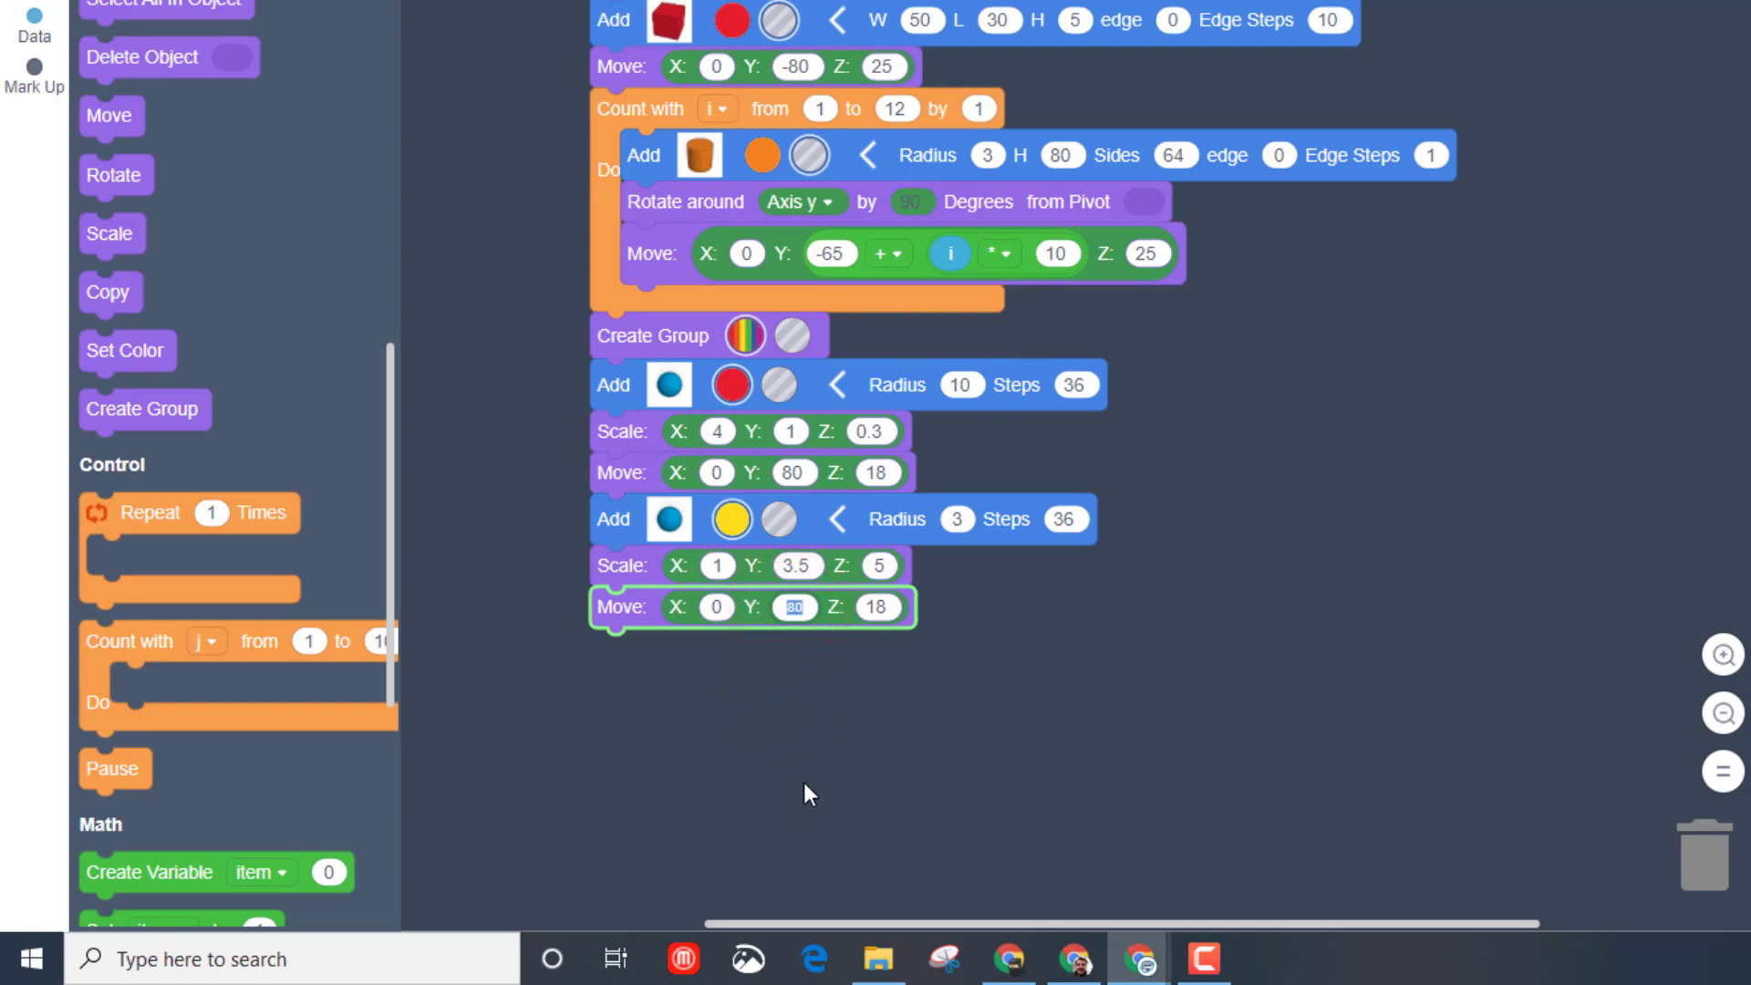
text(83)
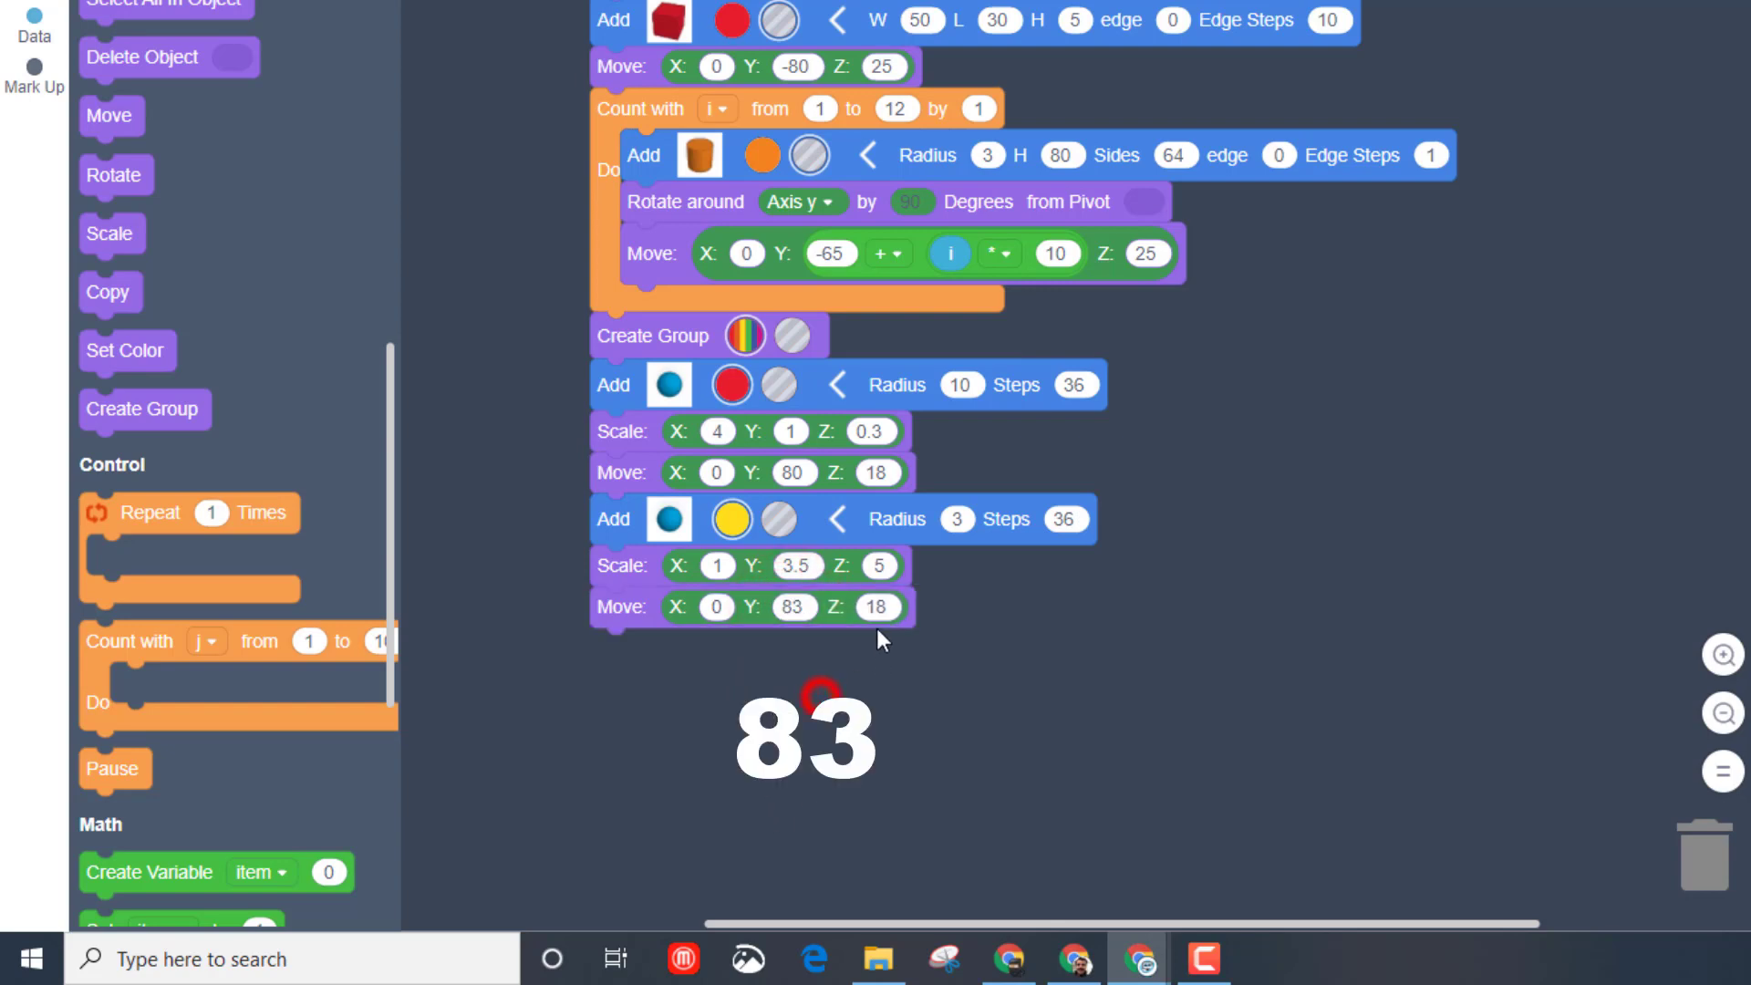
click(875, 607)
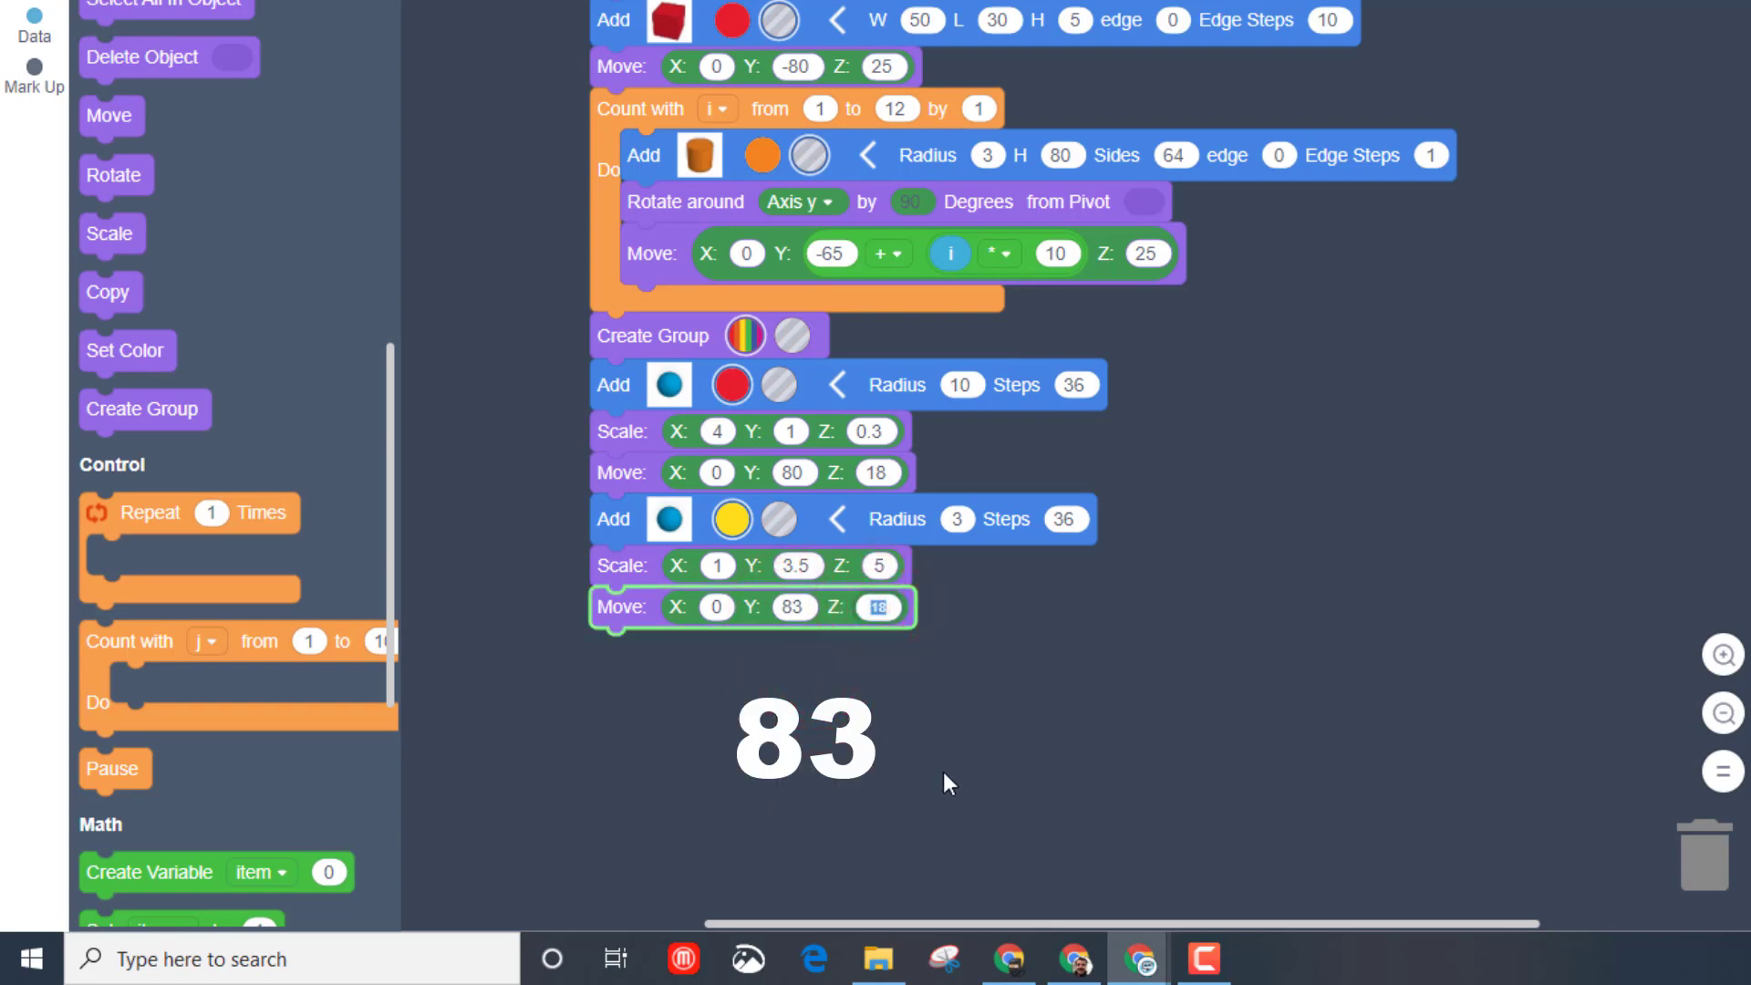
text(29)
click(931, 719)
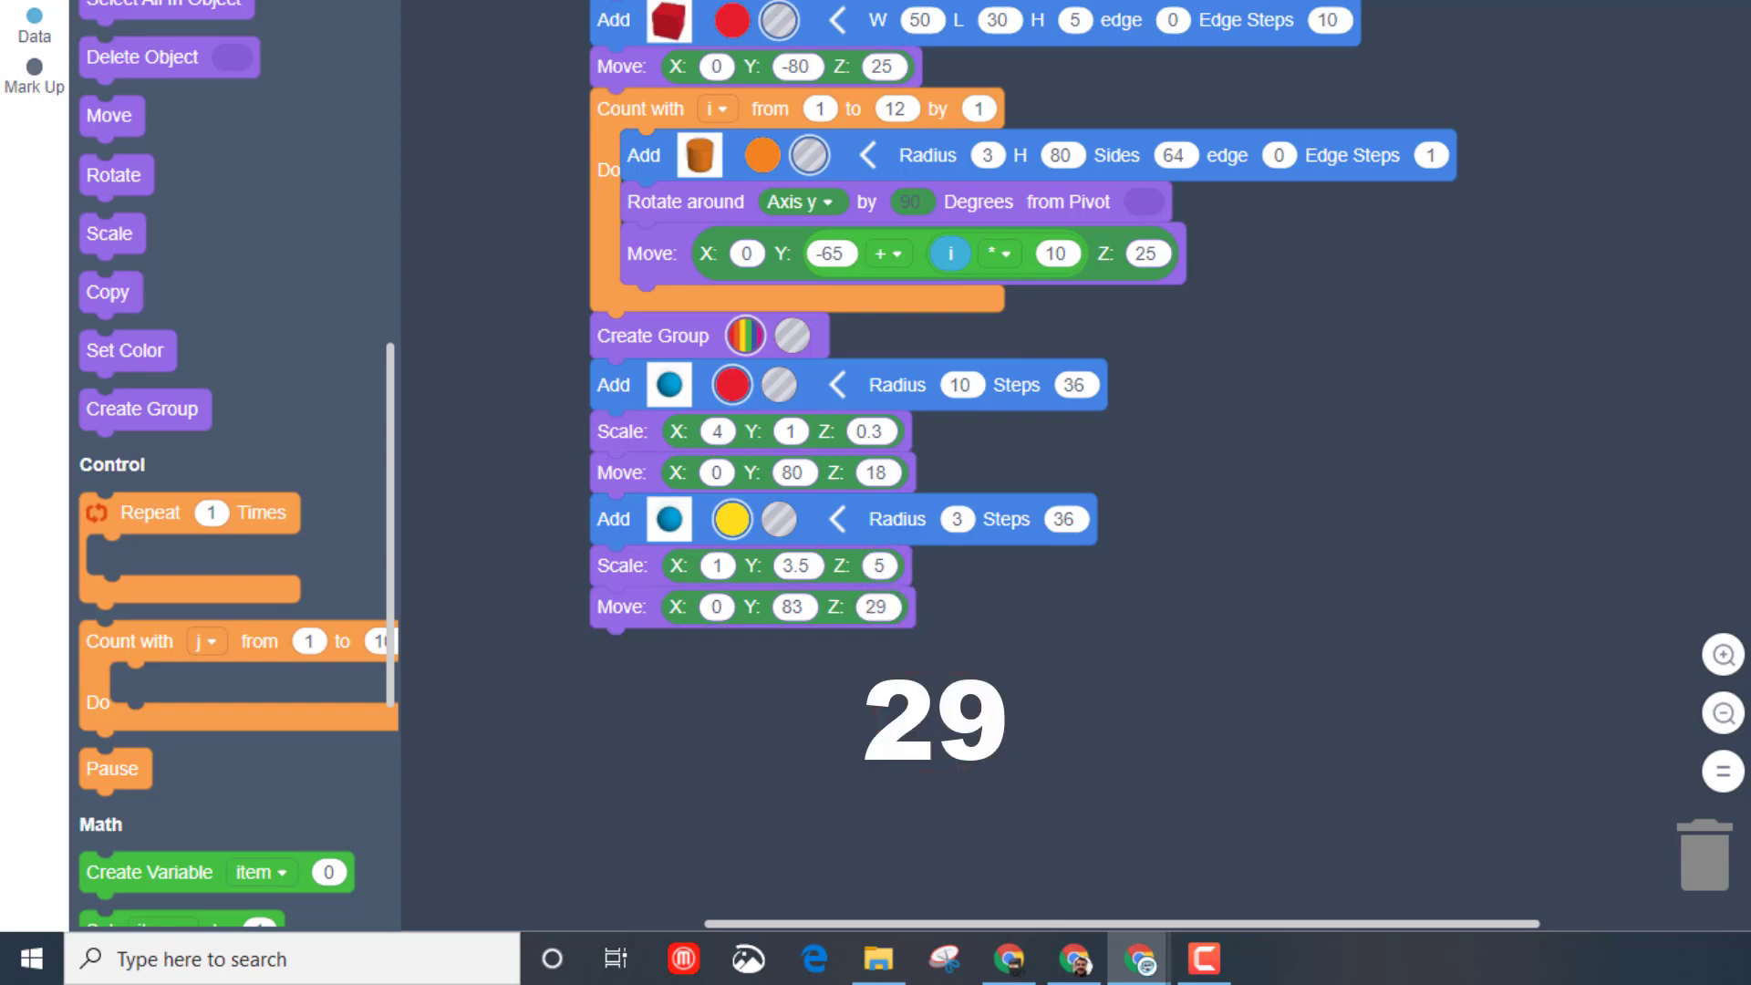
click(1341, 374)
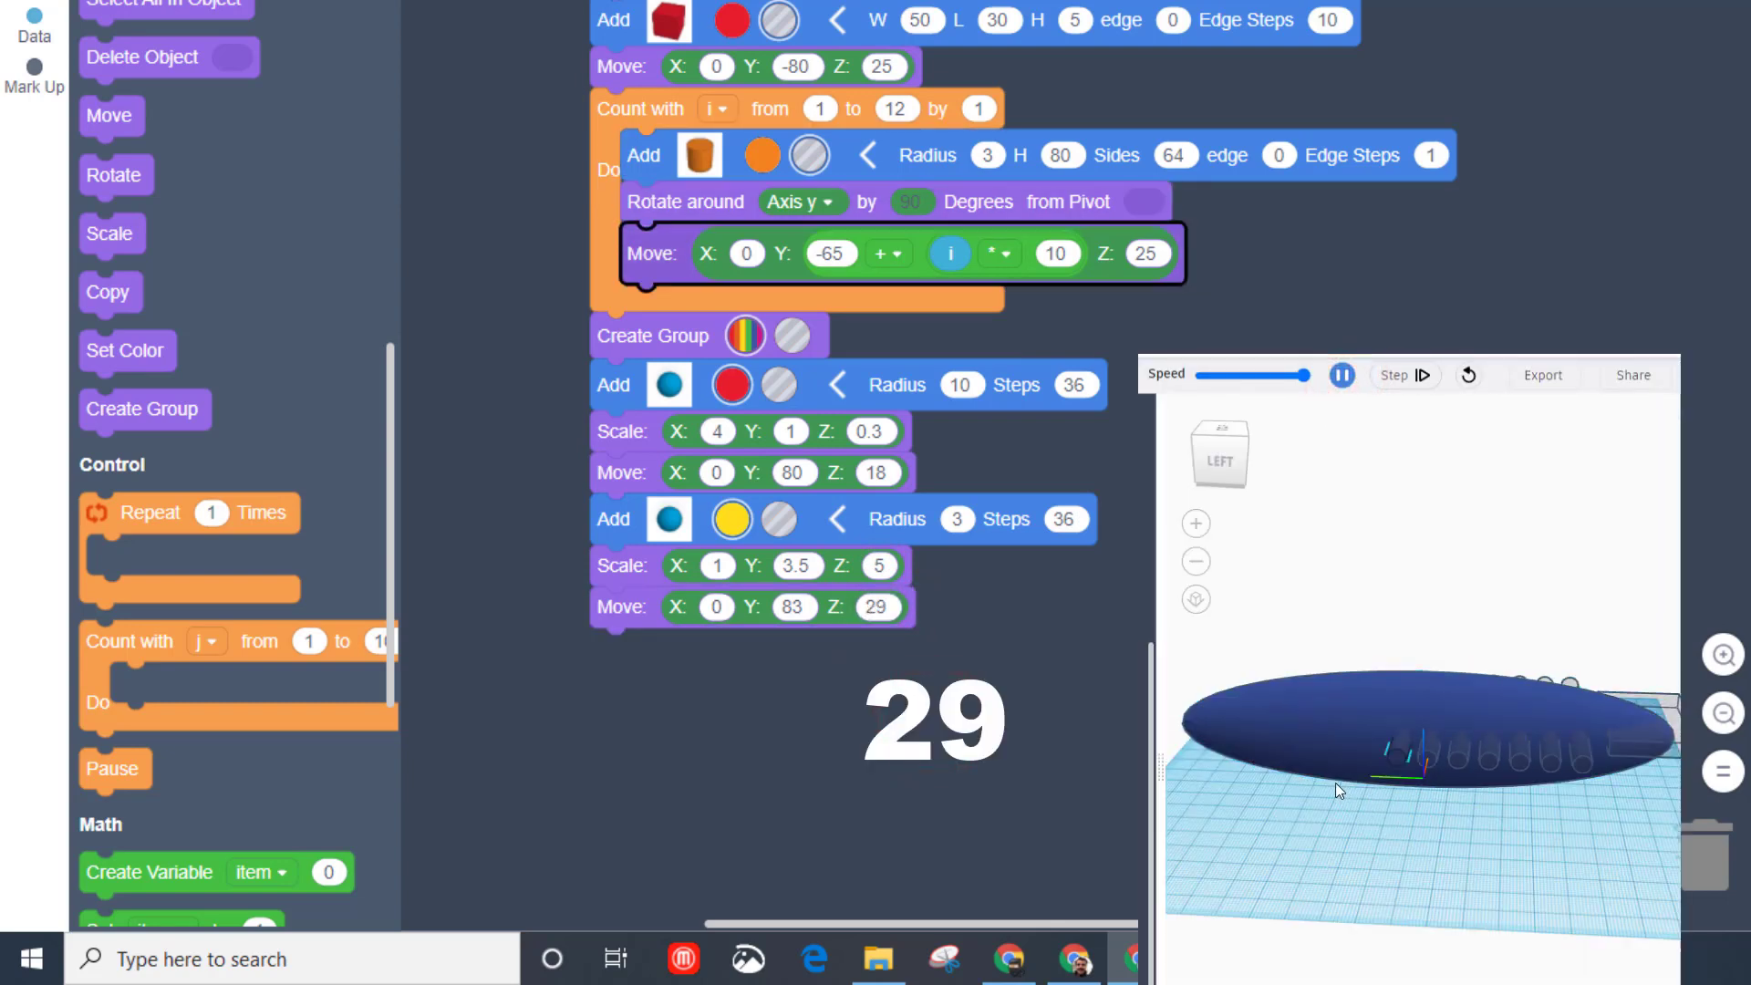
Orbit the rebuilt airliner around to a nose-on view of both stabilizers
drag(1251, 794, 1222, 757)
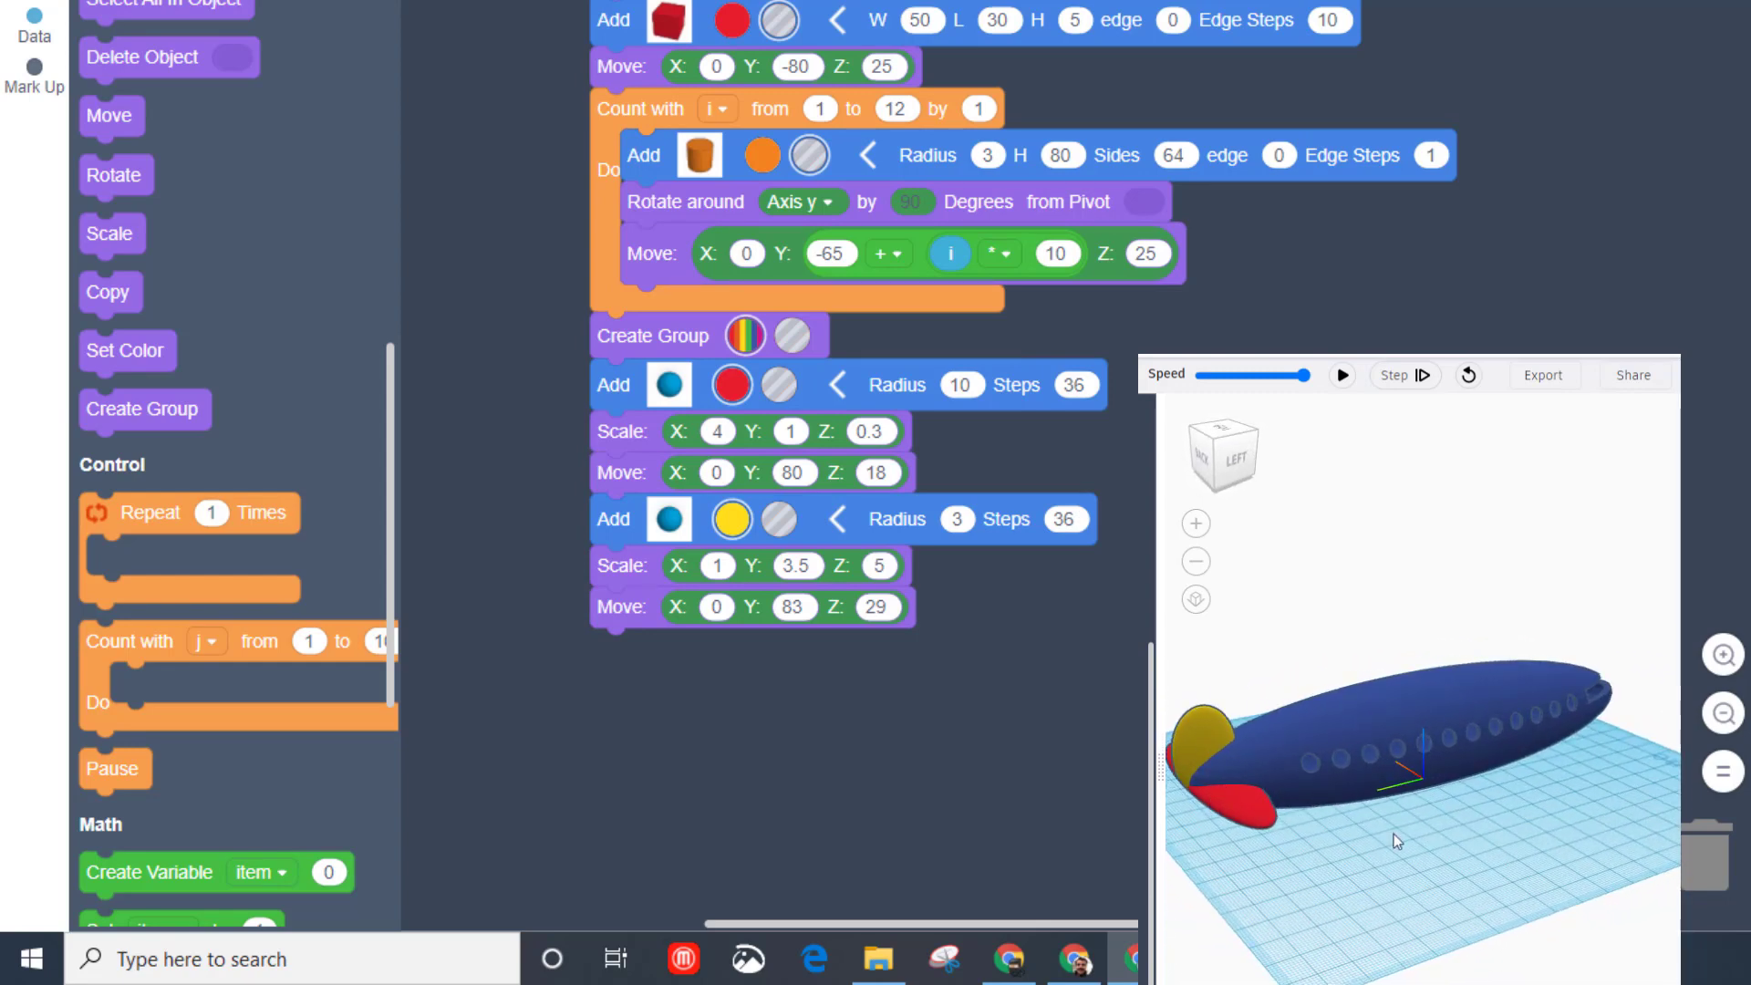
drag(1394, 834, 1447, 801)
drag(1295, 768, 1331, 807)
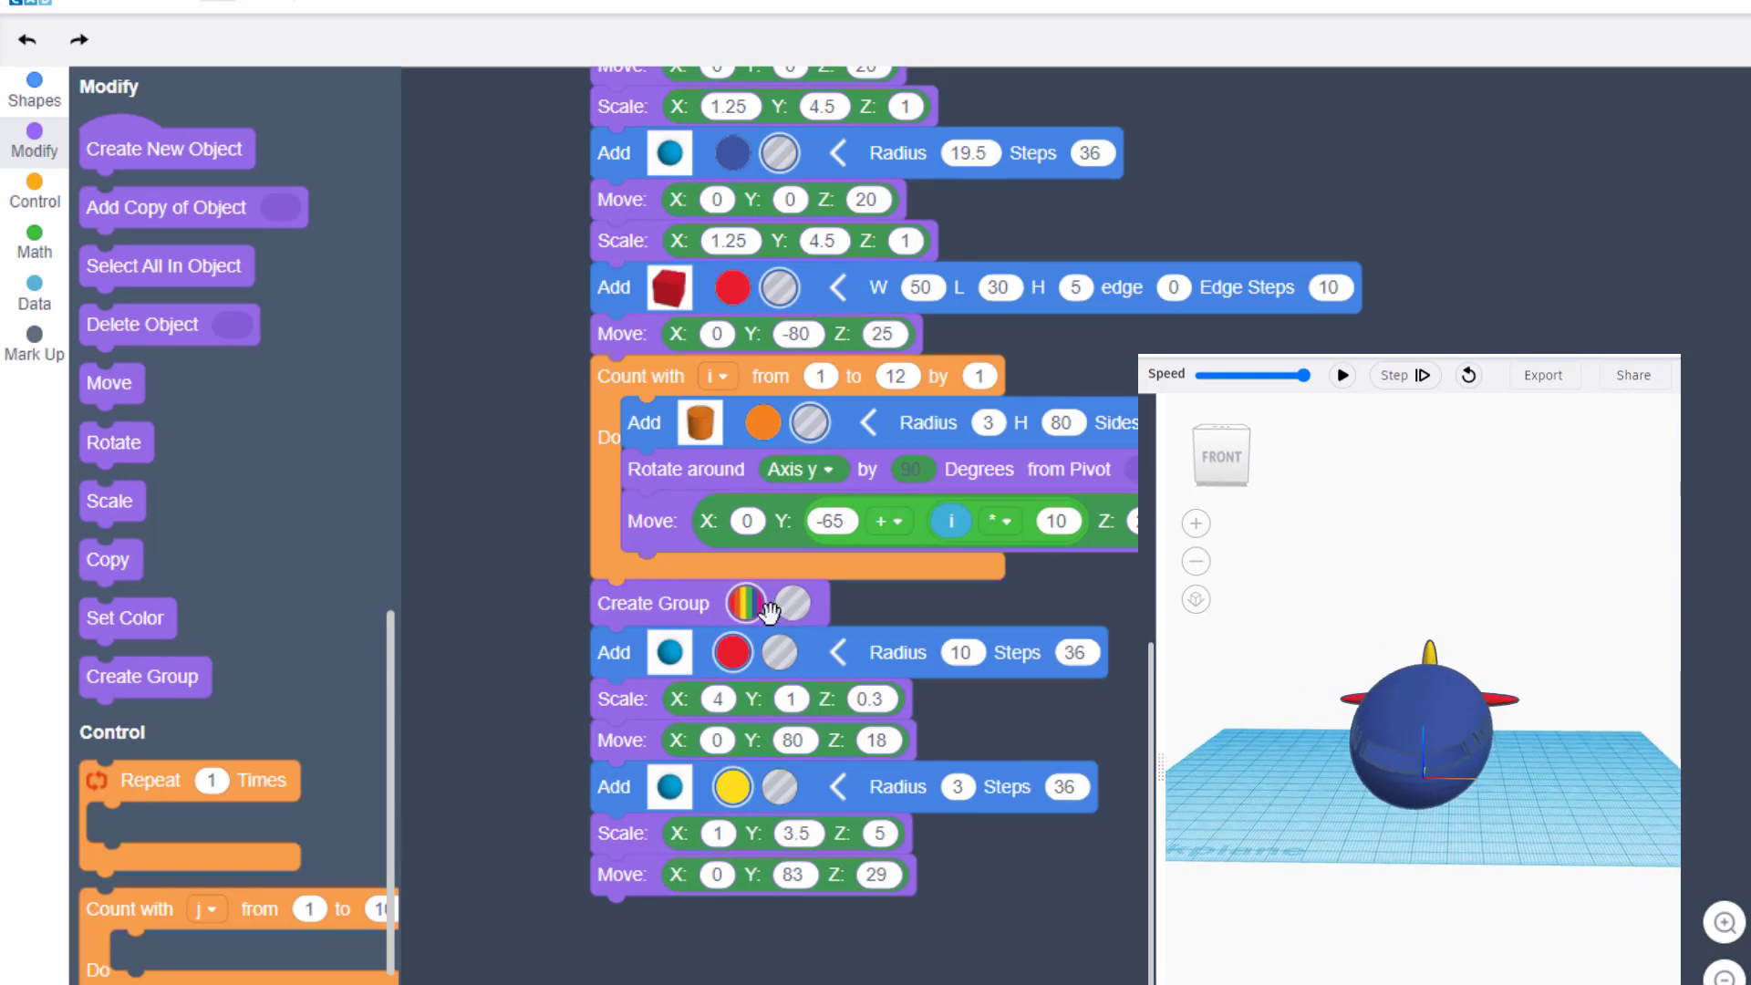
Move Create Group below both stabilizer blocks, reattach them under the window loop, and rerun
drag(666, 650, 985, 695)
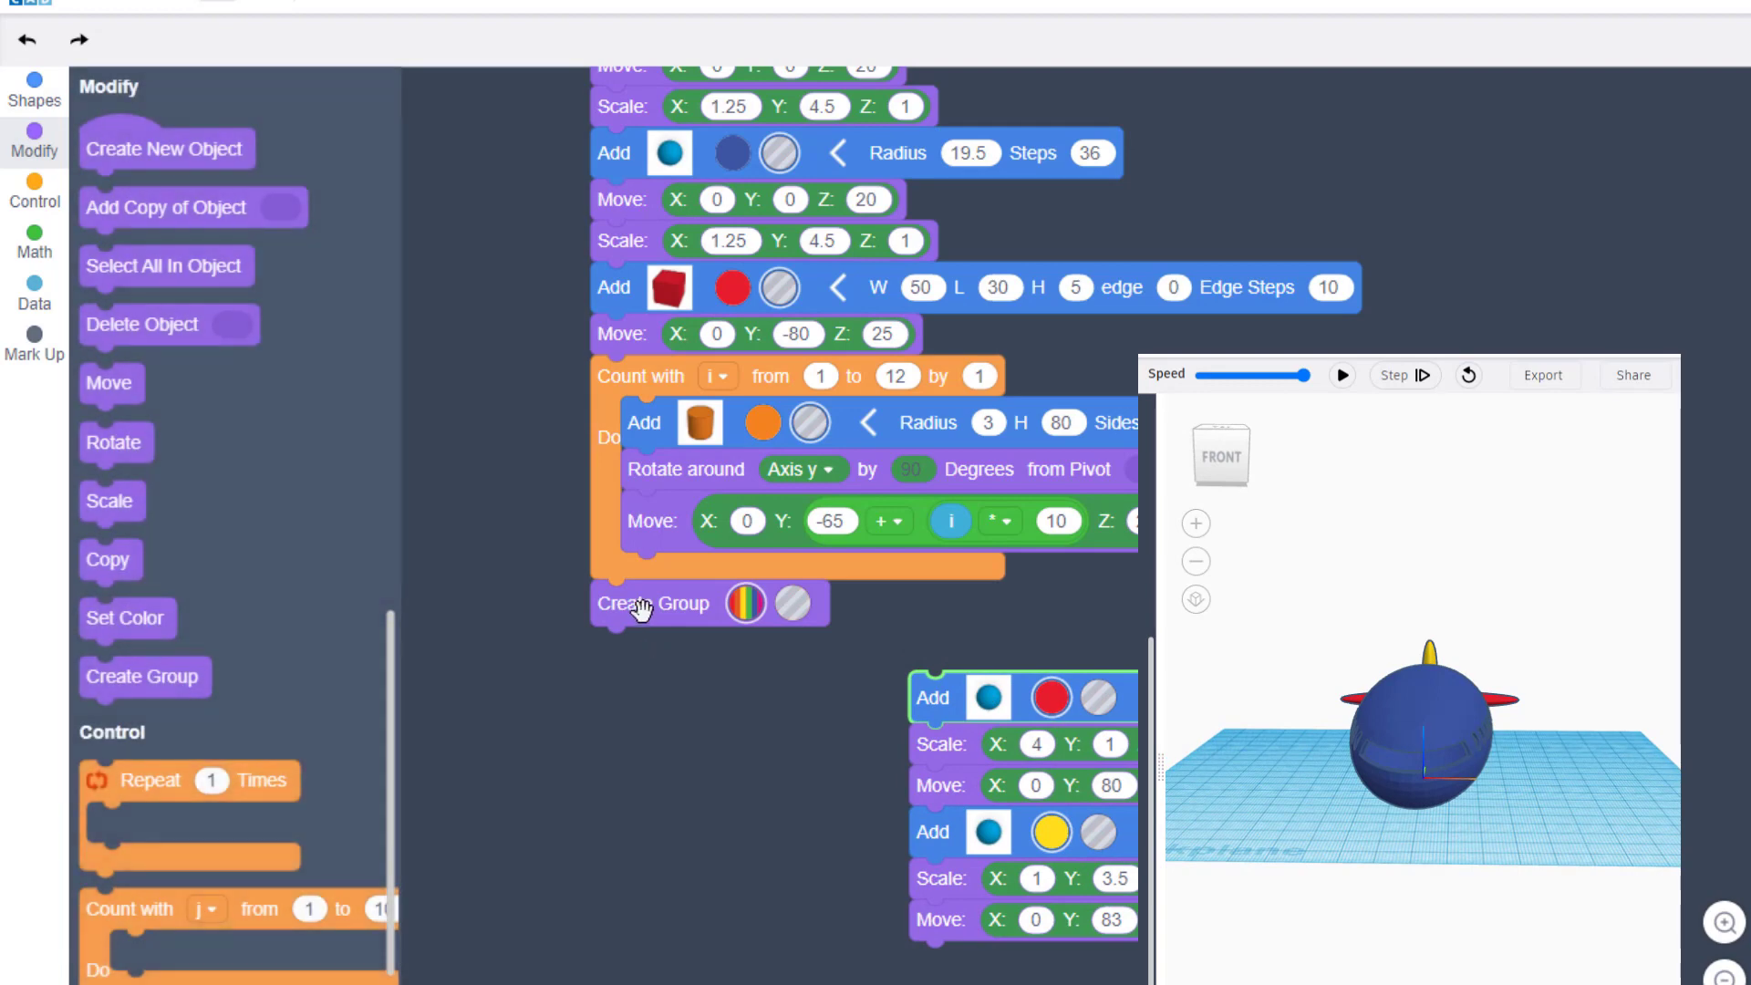
drag(602, 606, 954, 940)
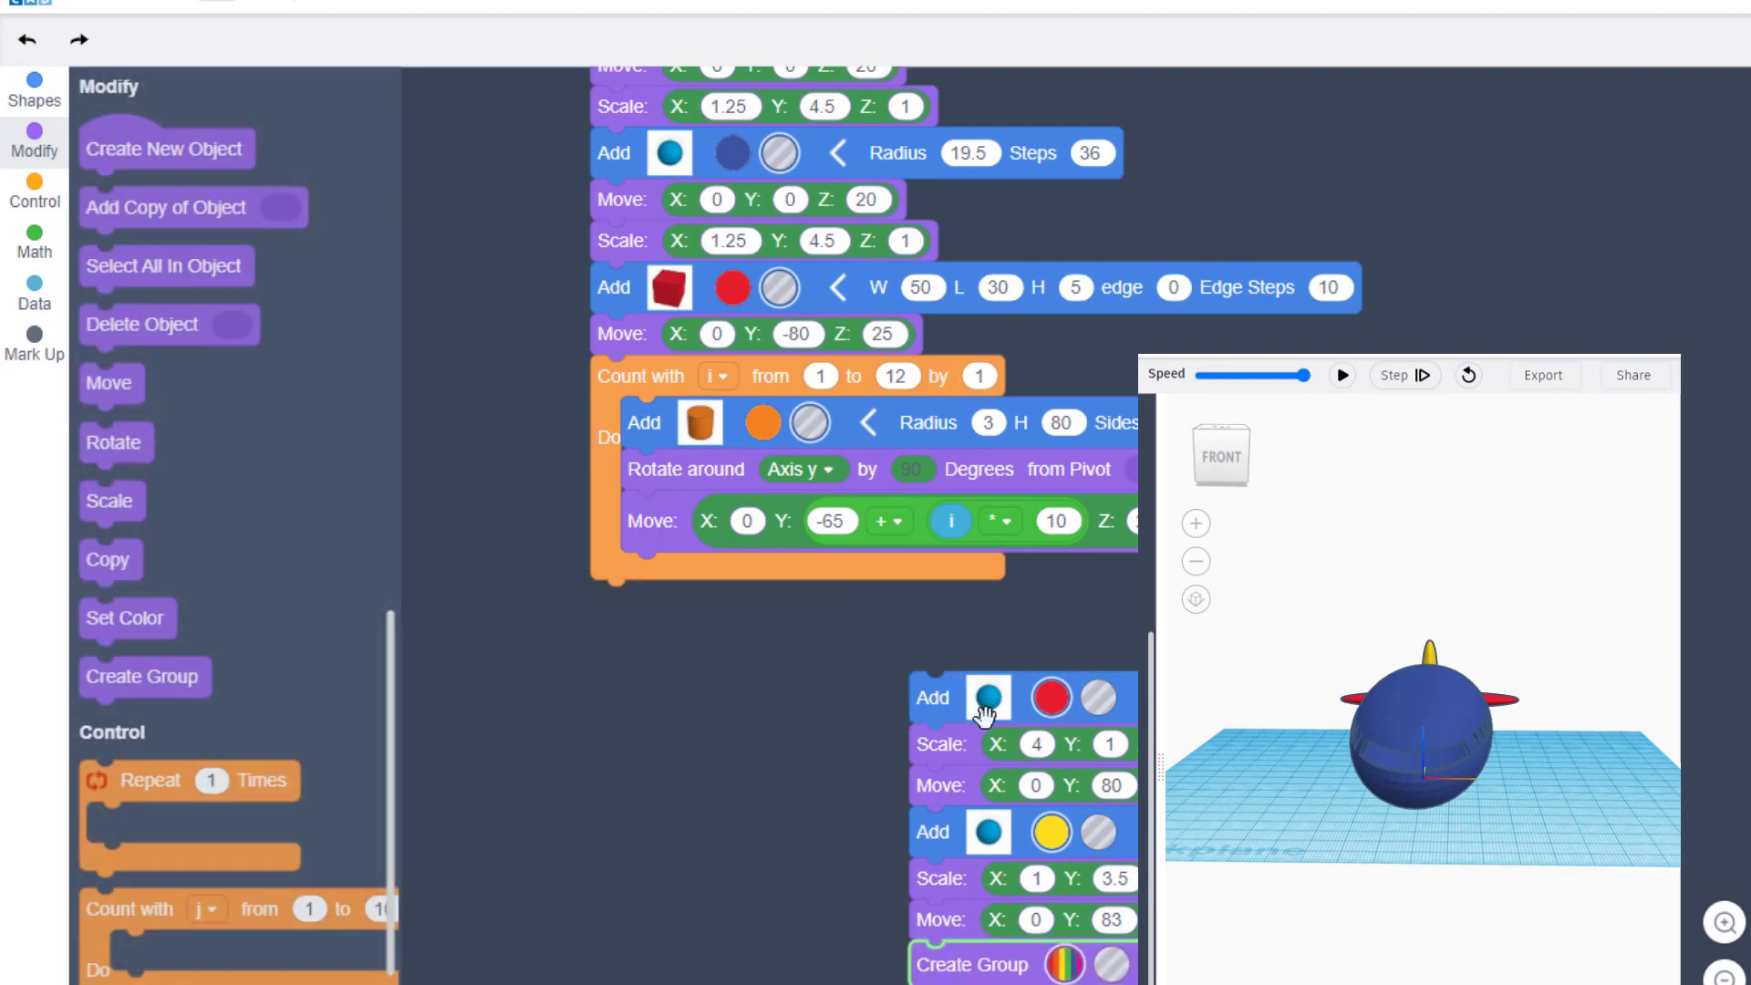
drag(939, 693, 623, 604)
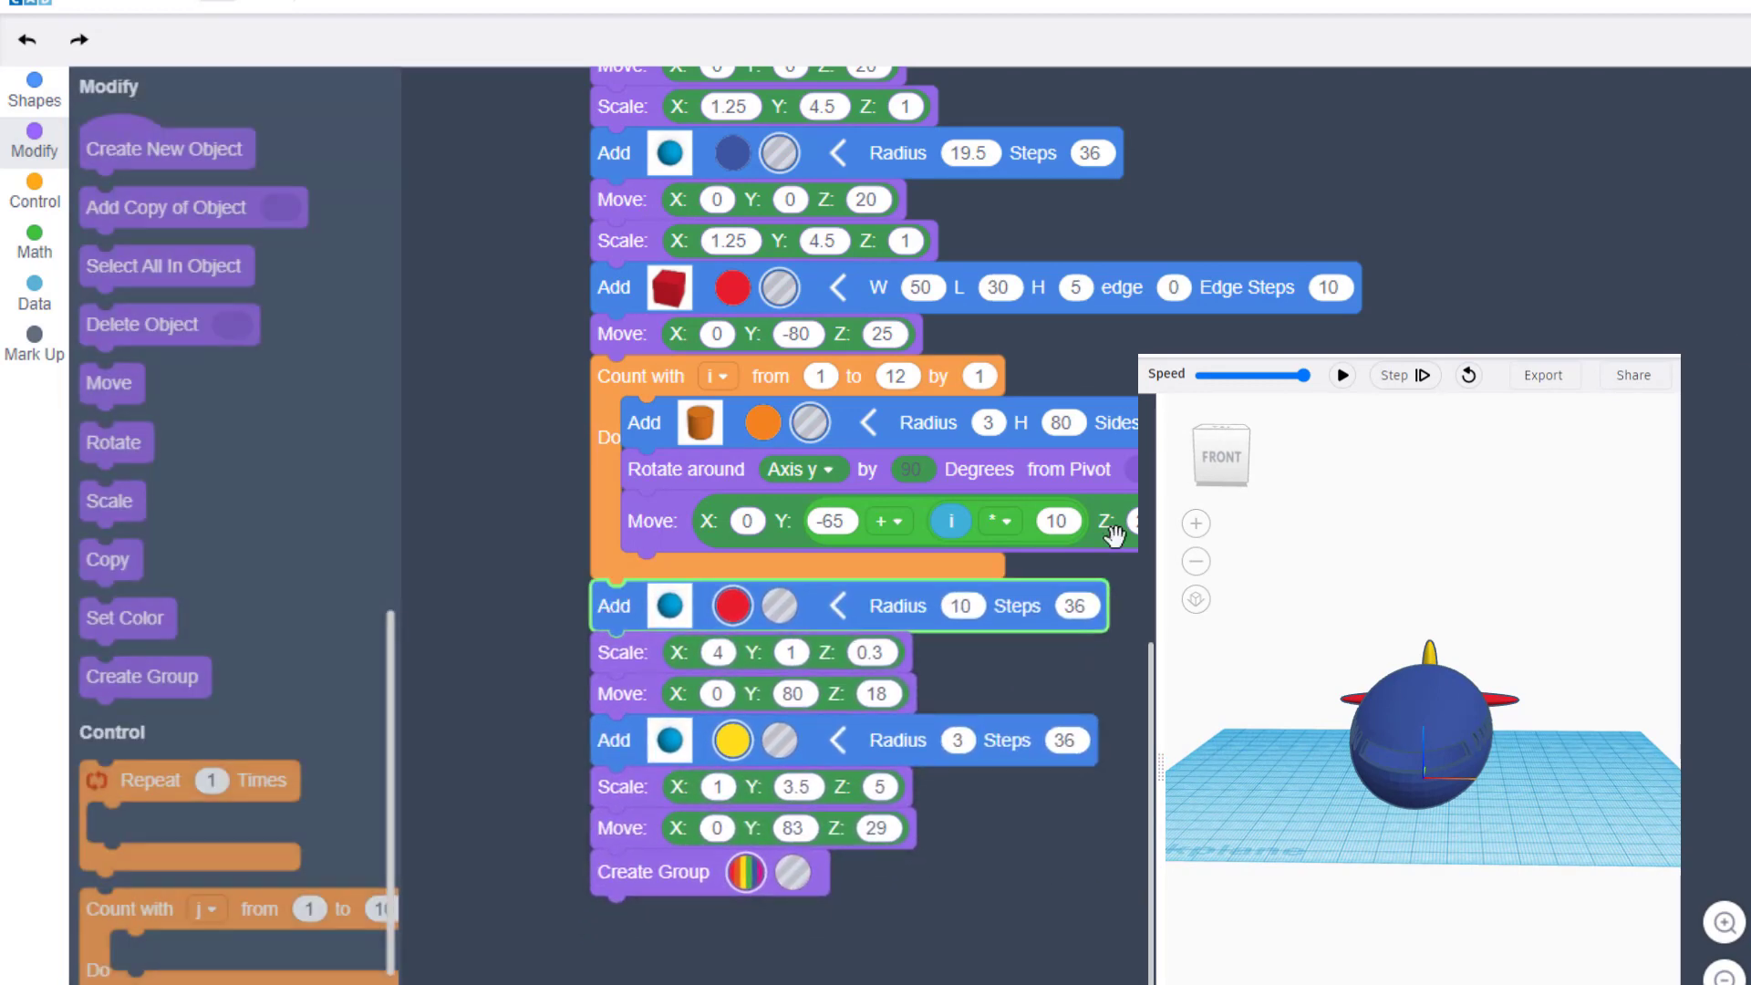
click(1342, 375)
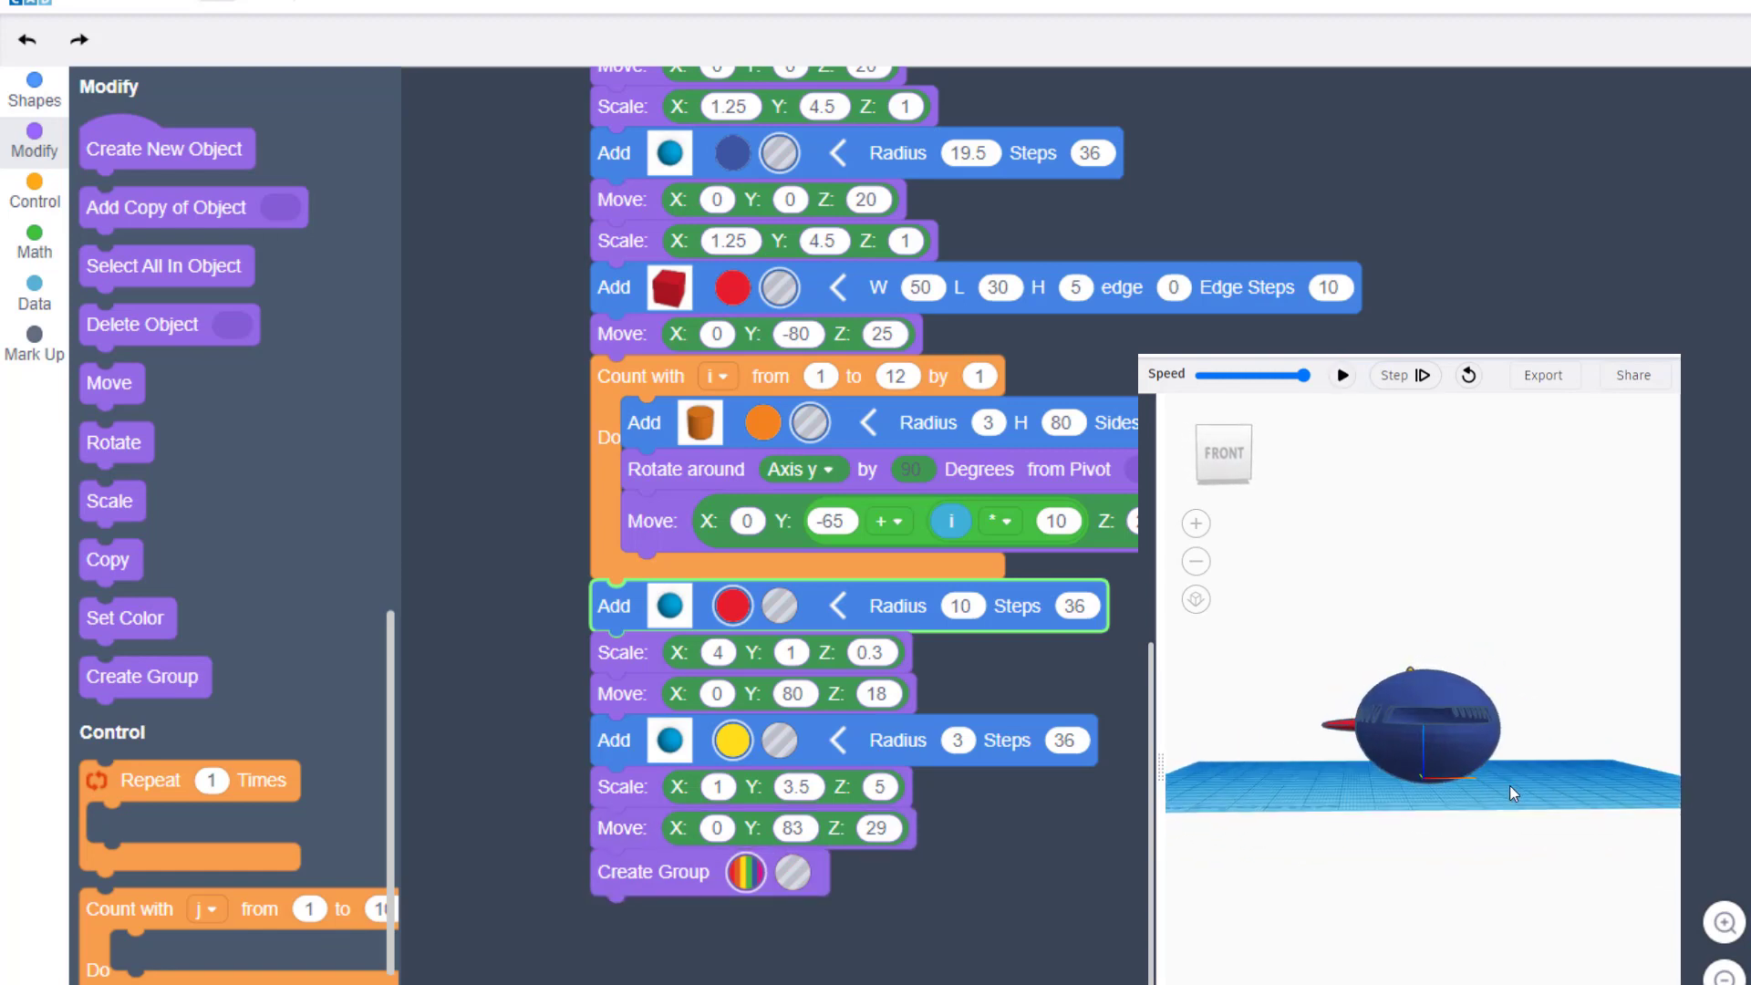
drag(1436, 729, 1463, 774)
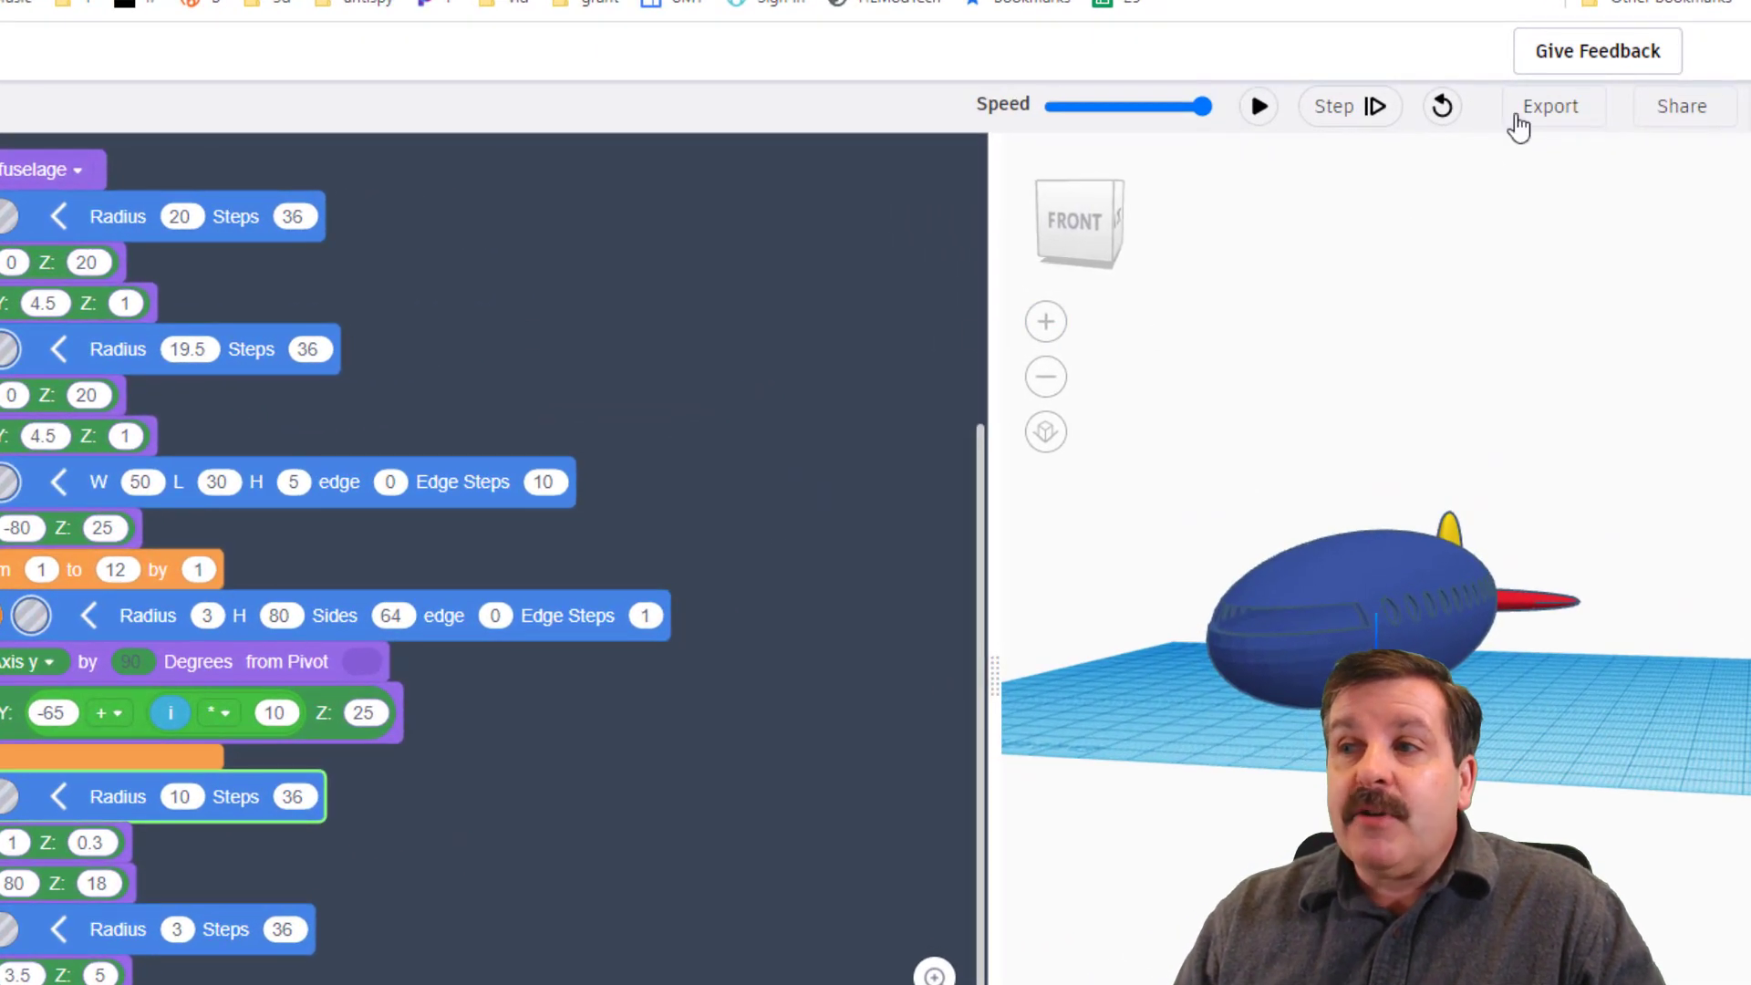
Export the airliner as a Part named 'airliner mdh' with the tag 'jet'
click(1595, 140)
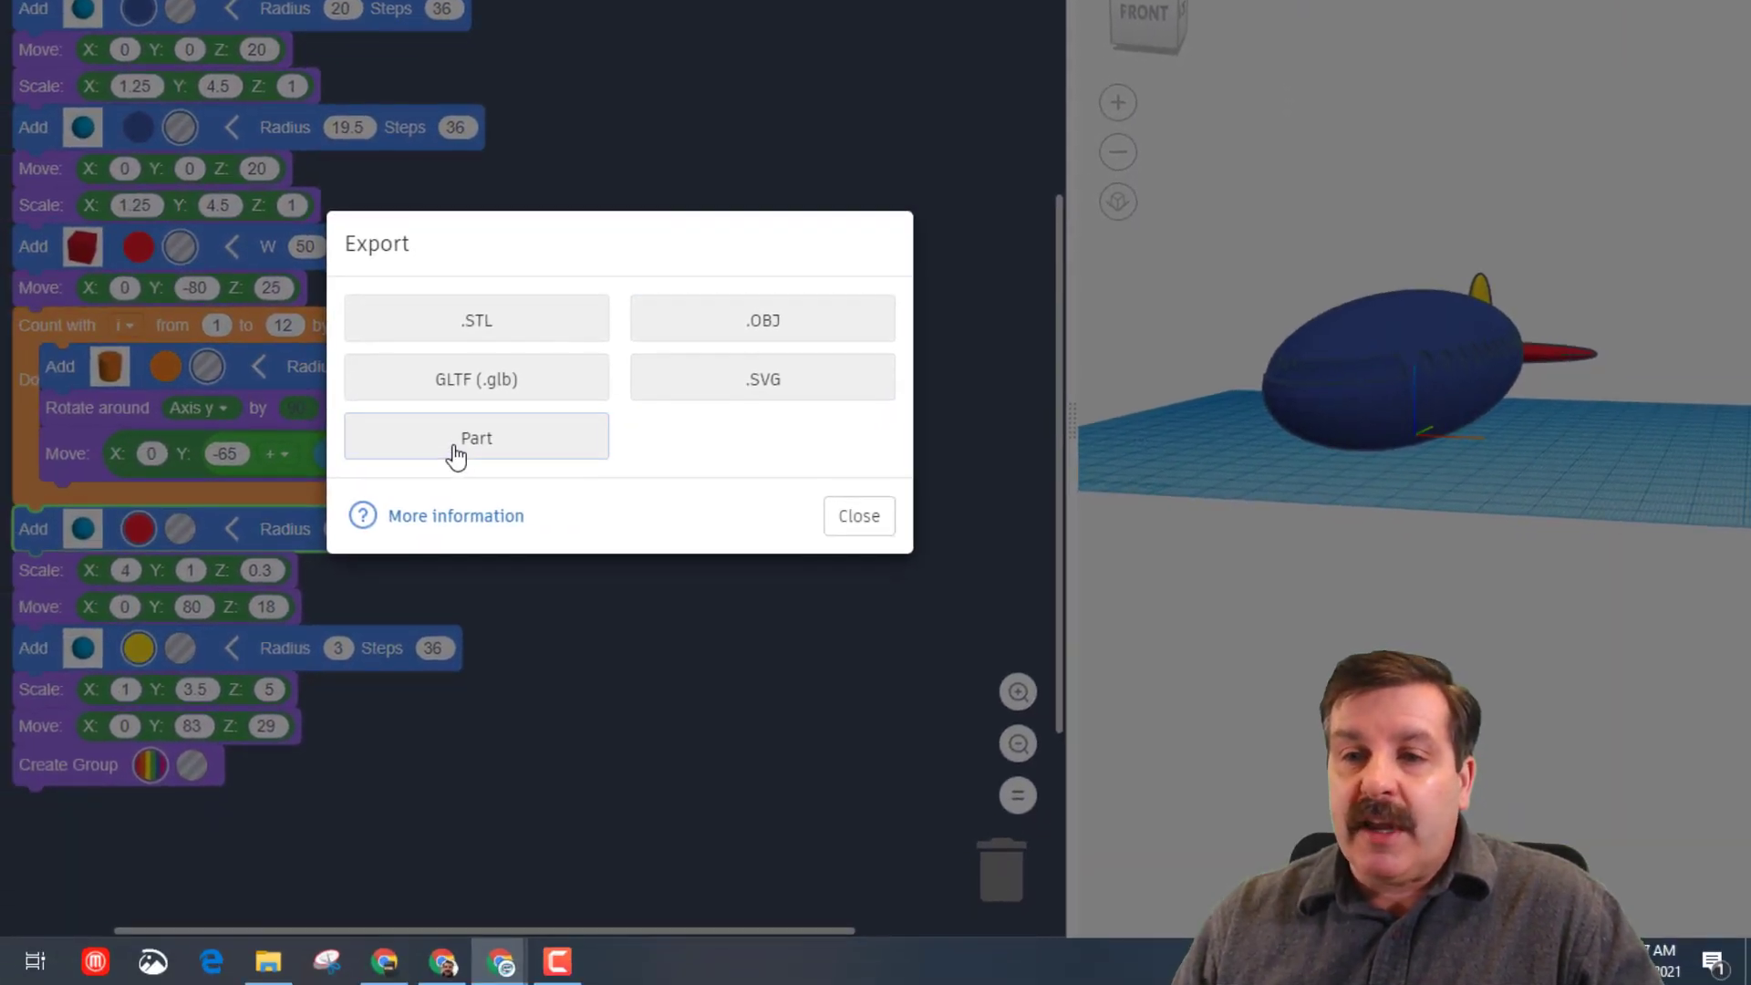
click(307, 662)
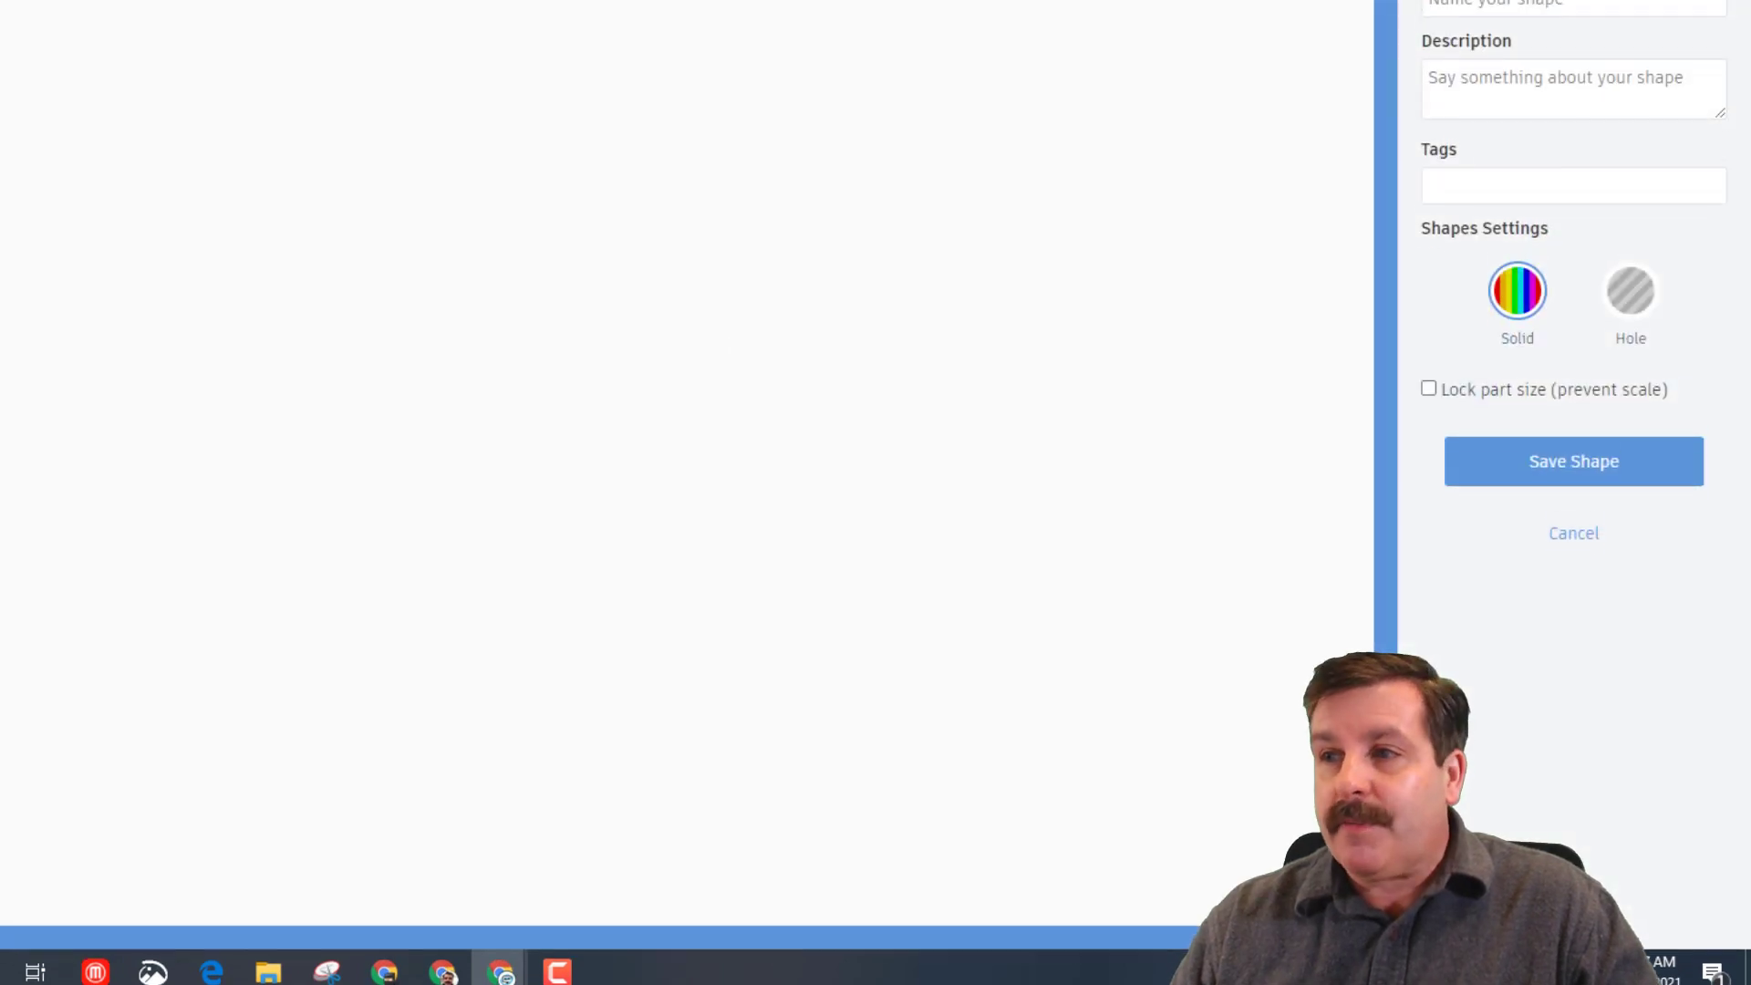
click(1507, 148)
text(air)
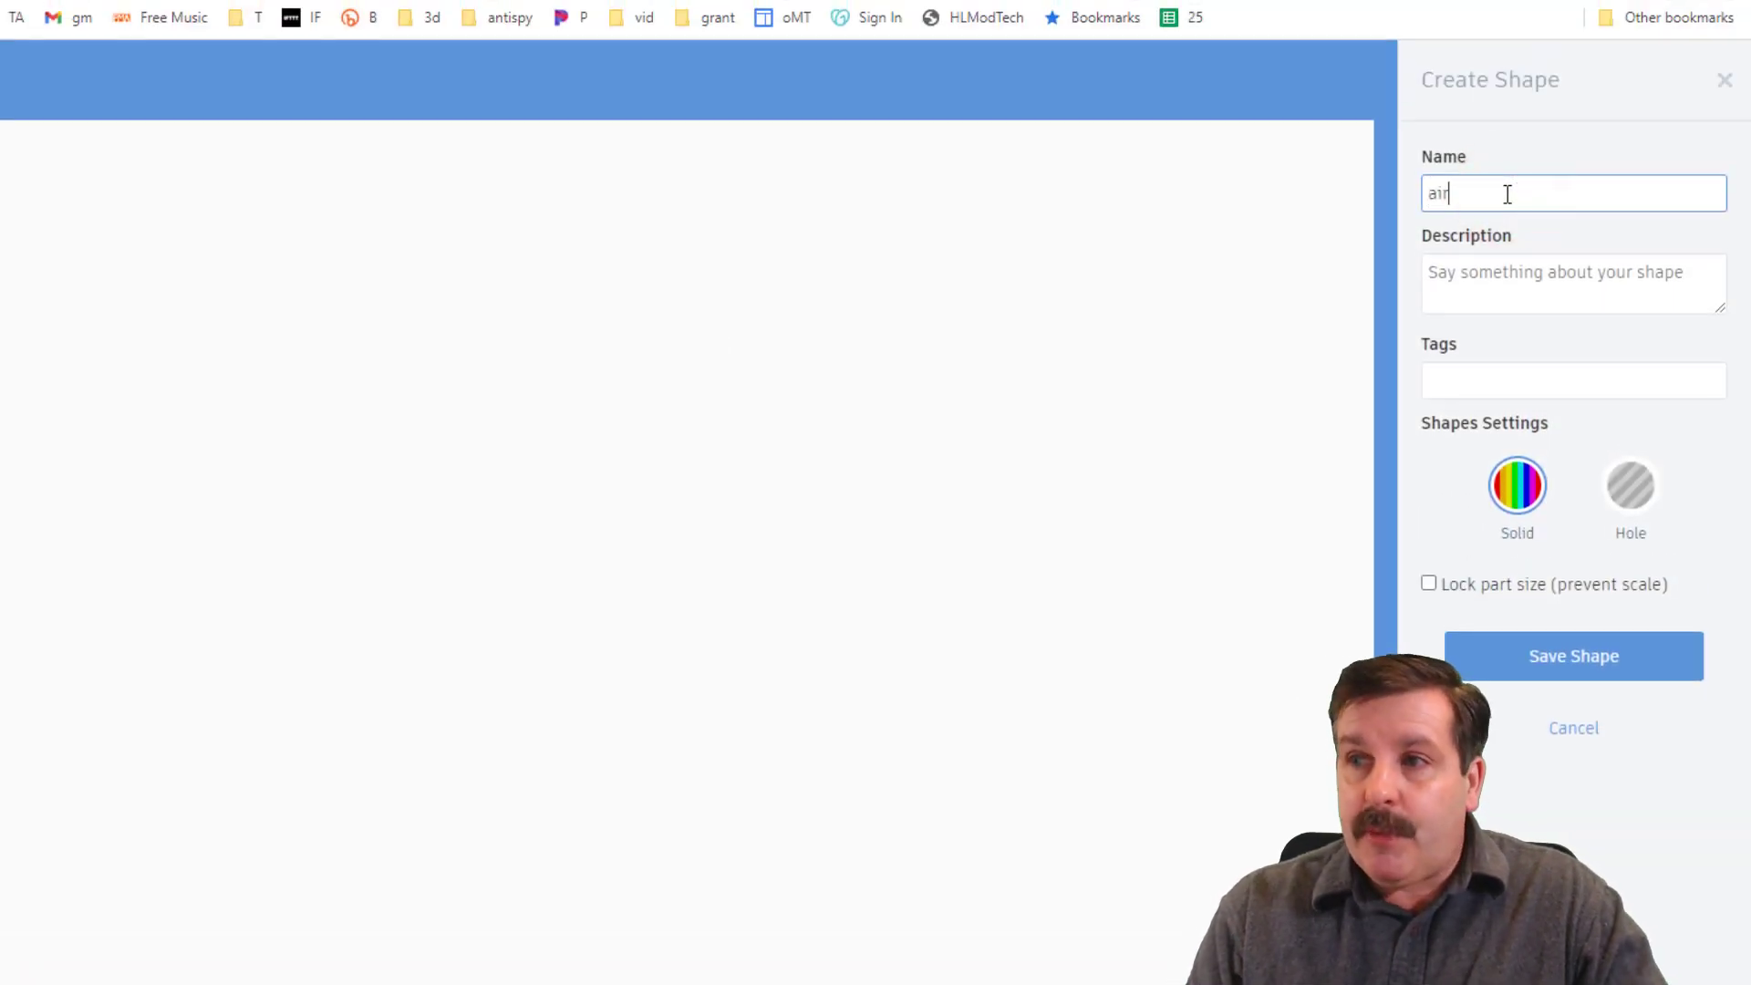
text(liner mdh)
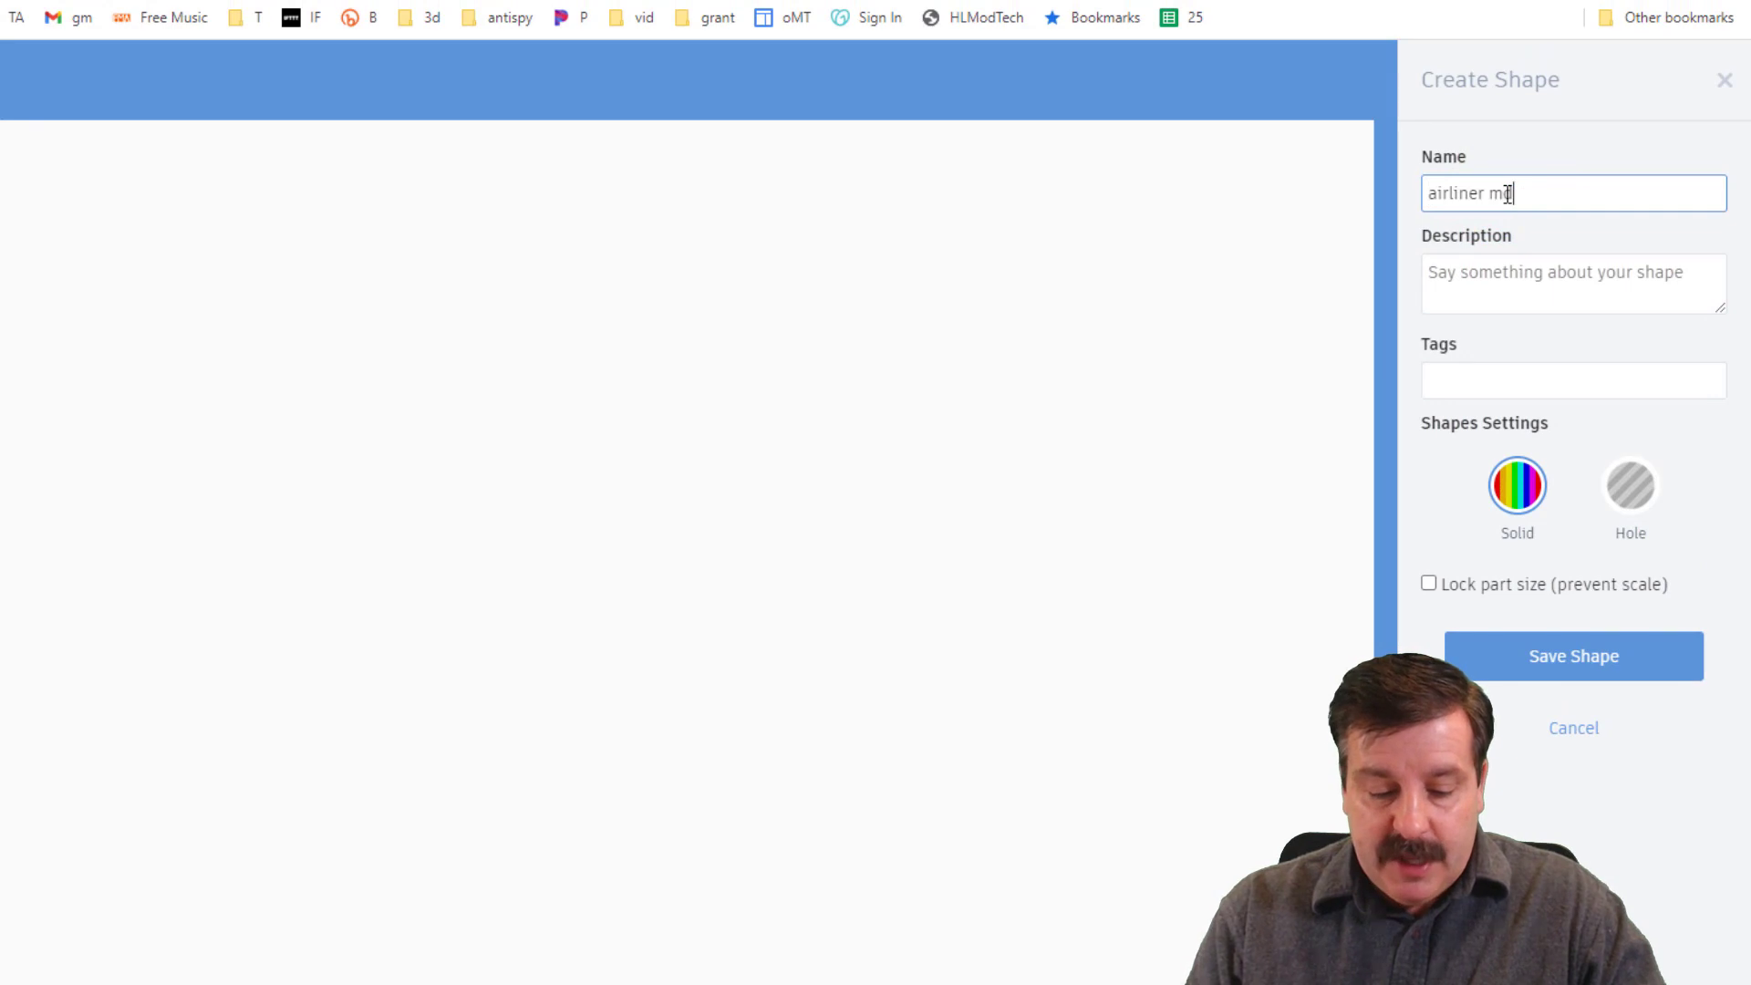
click(1496, 378)
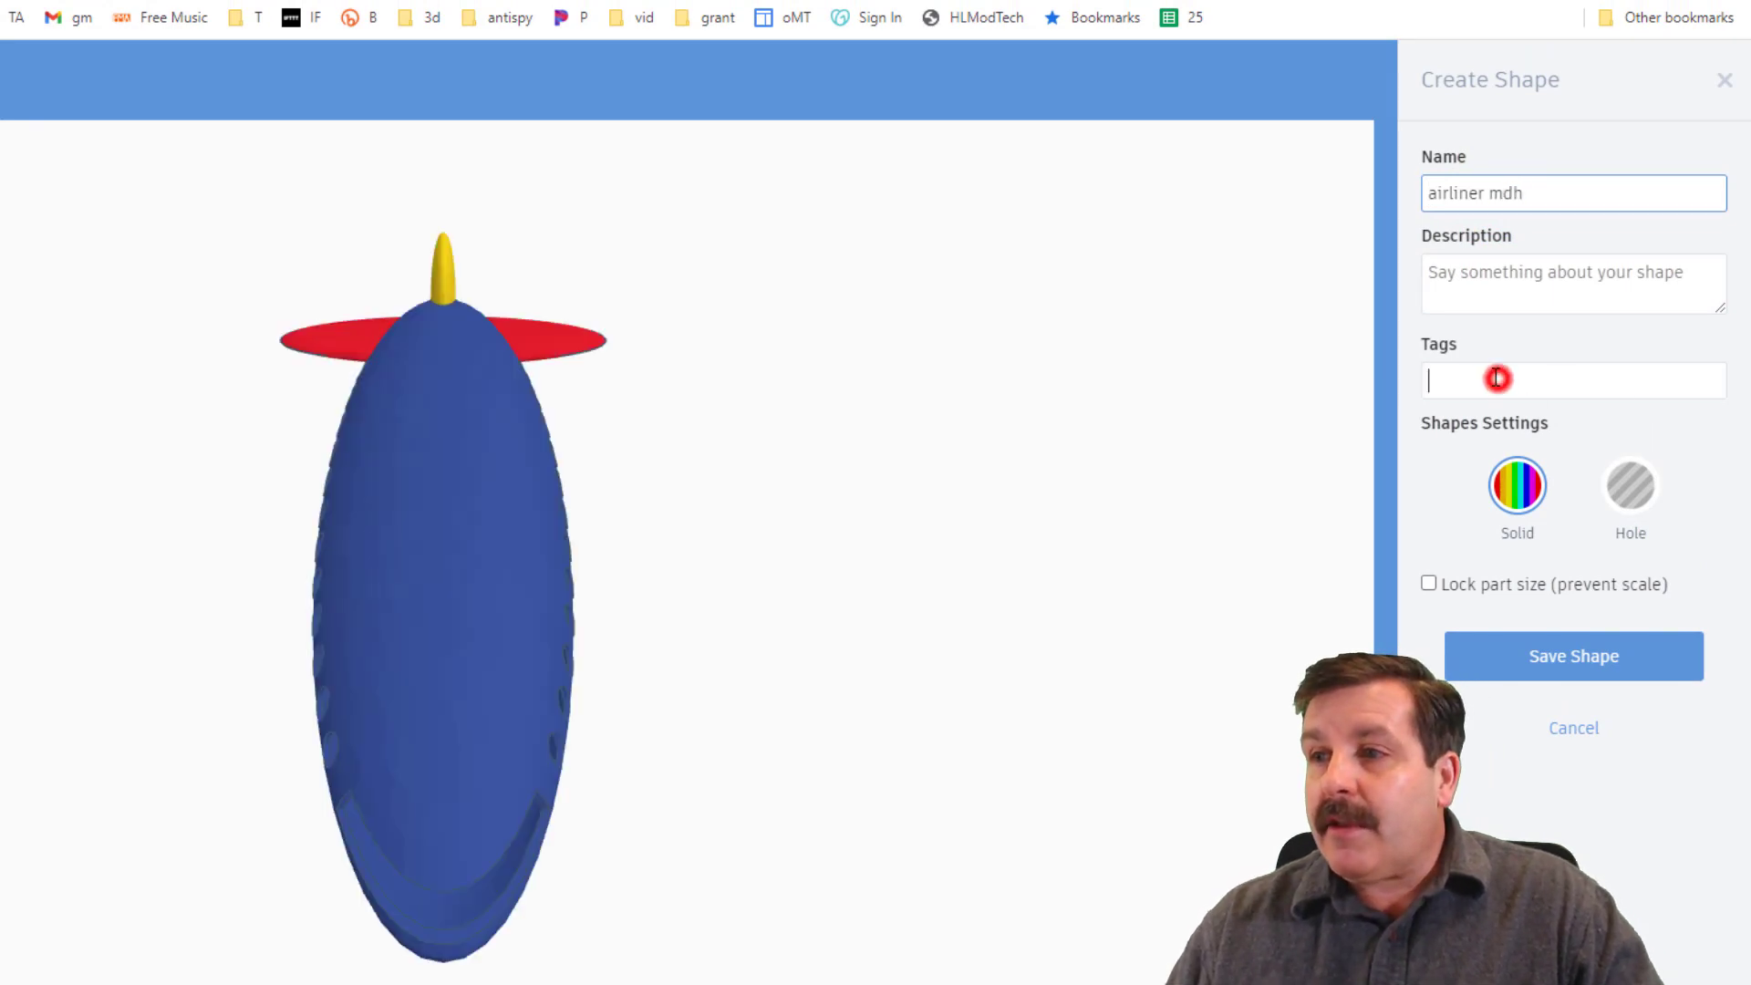
text(jet)
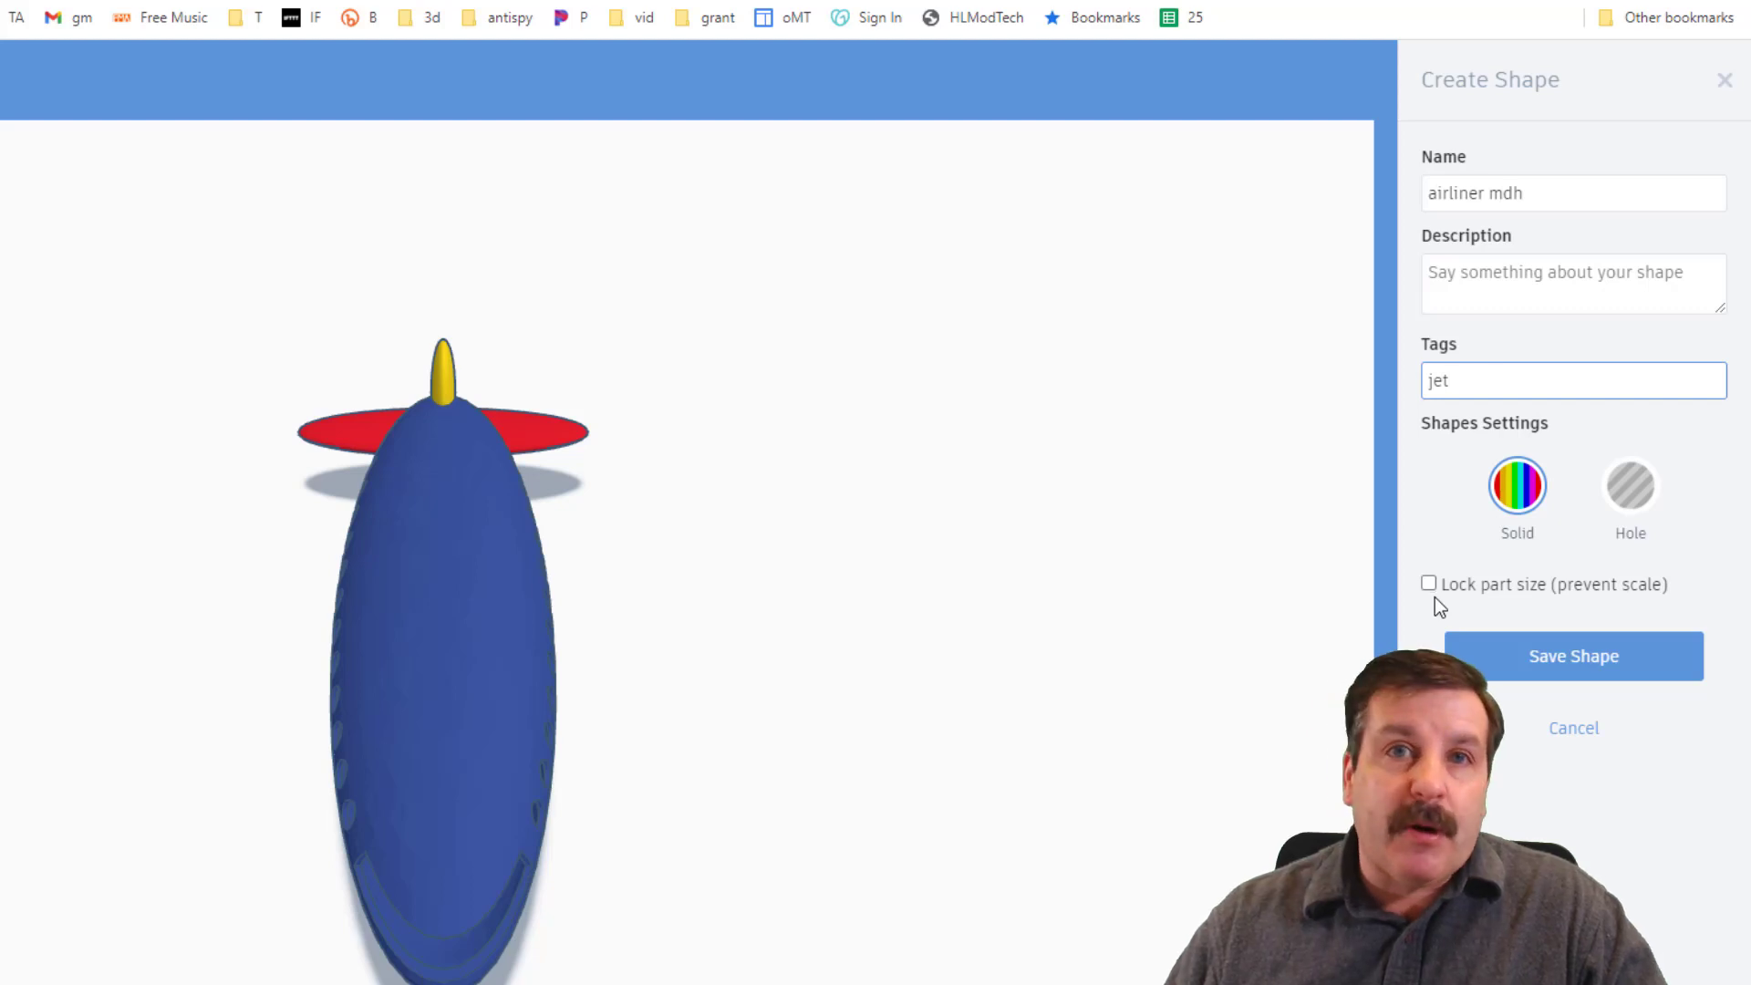
click(1484, 655)
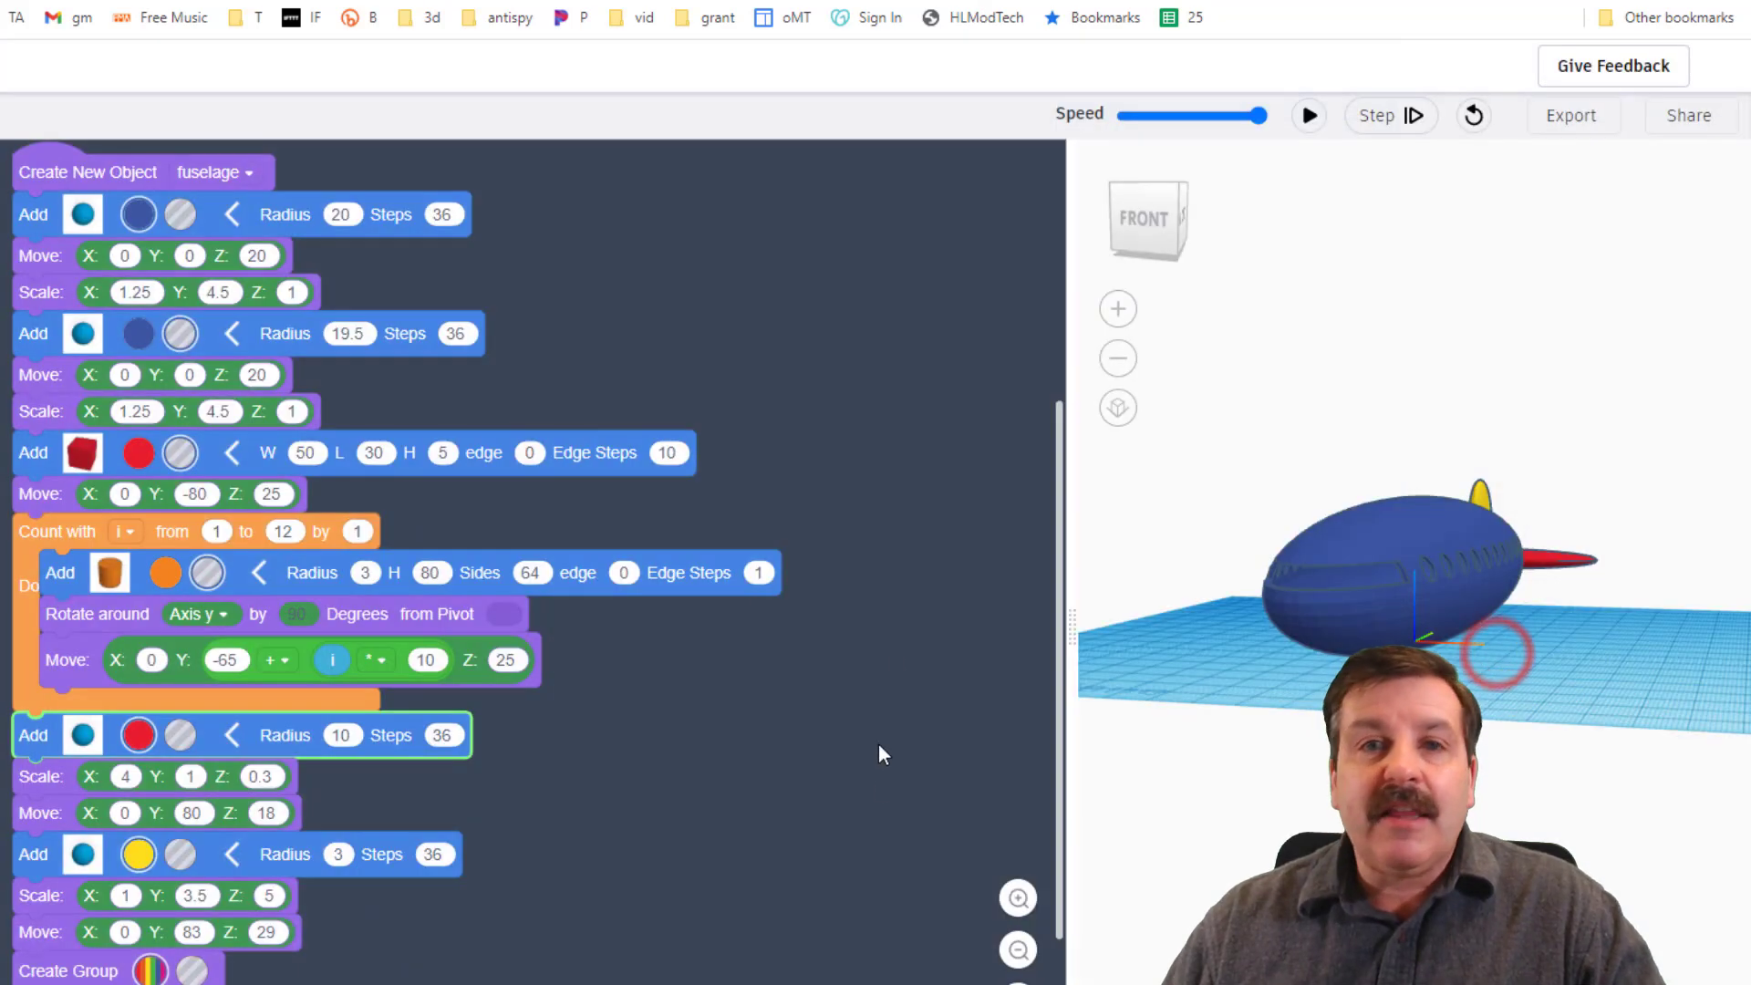